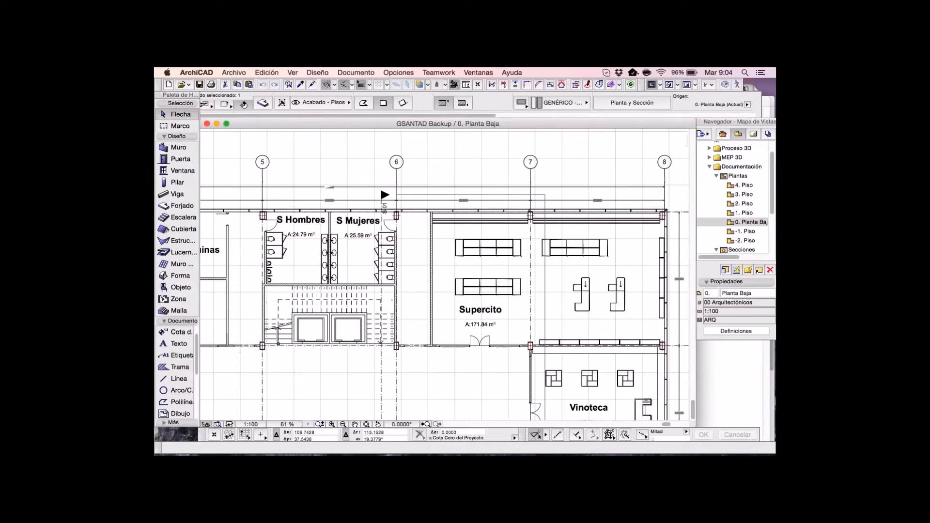
# Examine the rooms and stairs on the Planta Baja floor plan and clear the current selection.
pyautogui.scroll(-3, 444, 275)
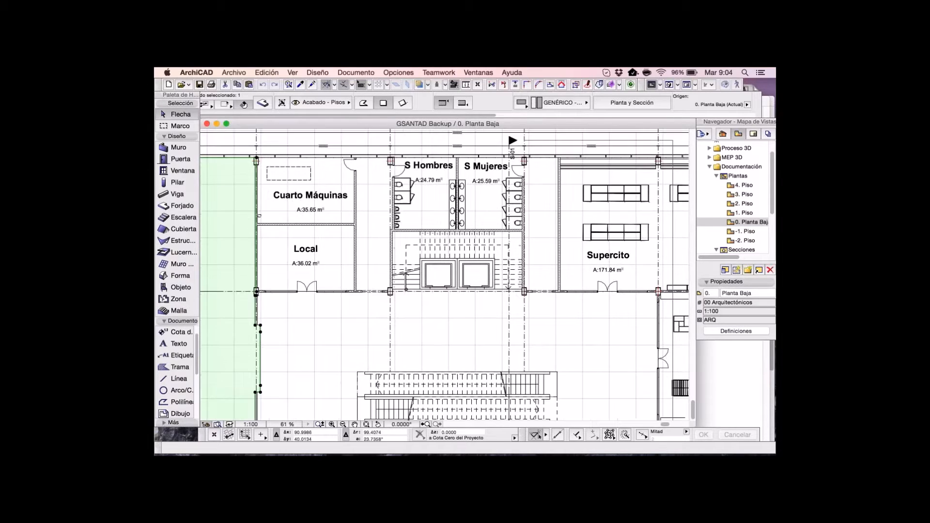
pyautogui.scroll(-3, 485, 313)
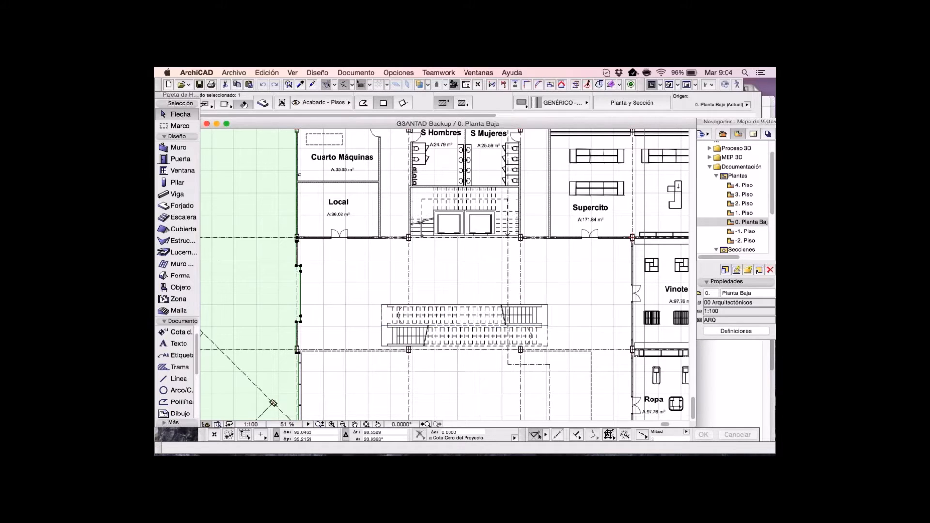
pyautogui.scroll(2, 444, 275)
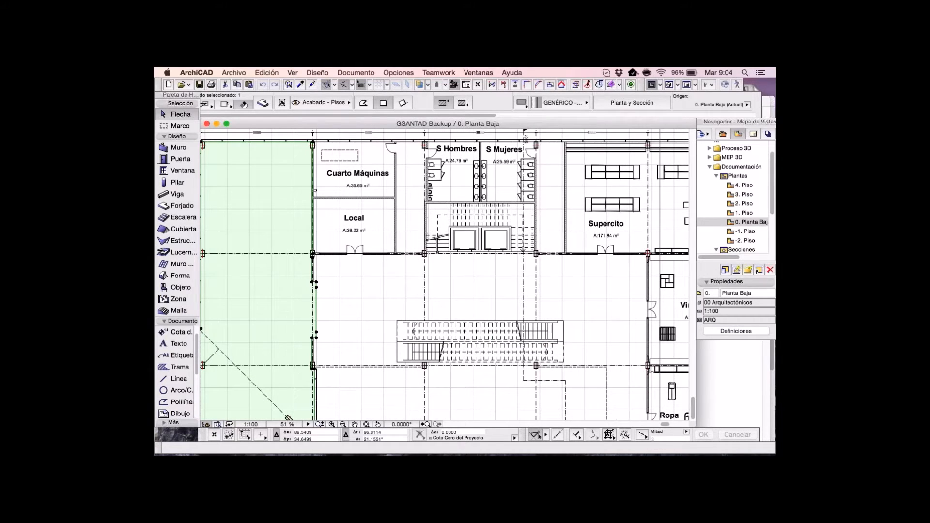
pyautogui.scroll(-3, 468, 245)
pyautogui.moveTo(468, 245); pyautogui.dragTo(414, 221, button='middle')
pyautogui.click(641, 138)
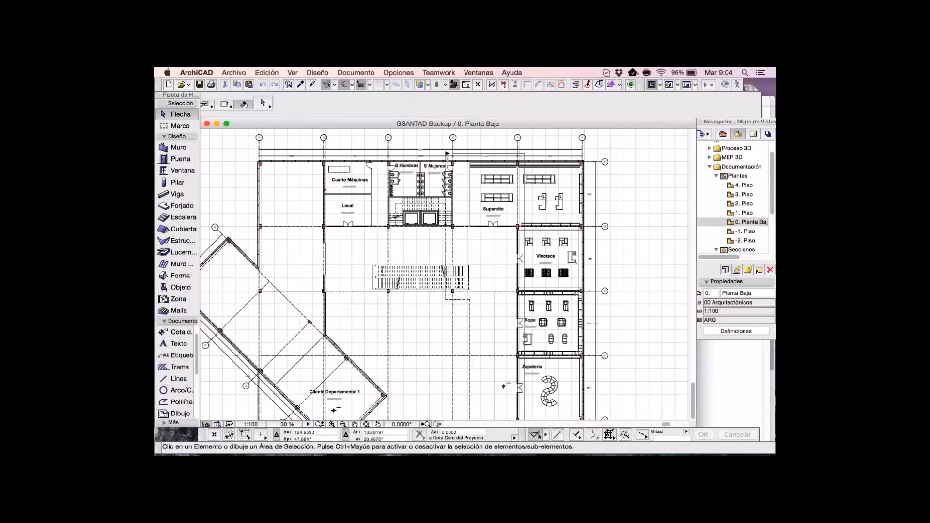
# Open the 3D view of the building and examine its exterior volumes and central escalators.
pyautogui.press('F3')
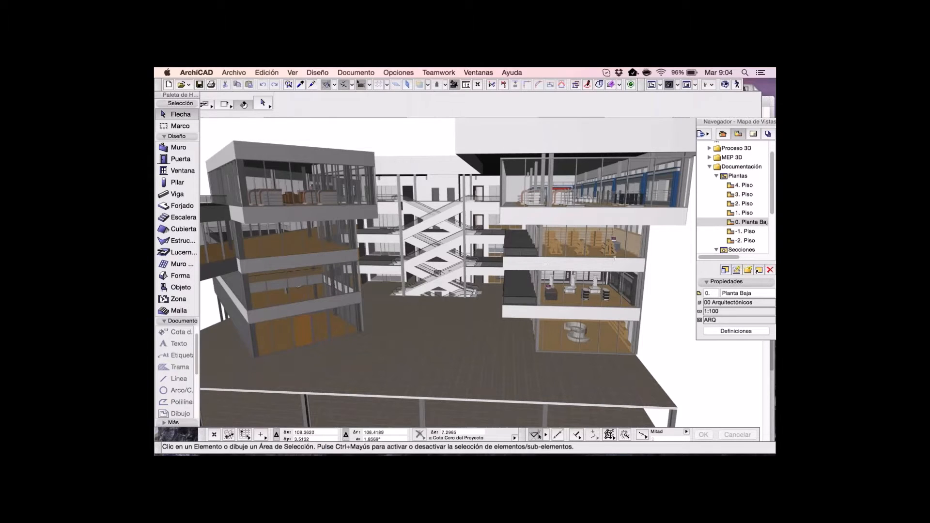
pyautogui.scroll(-3, 614, 258)
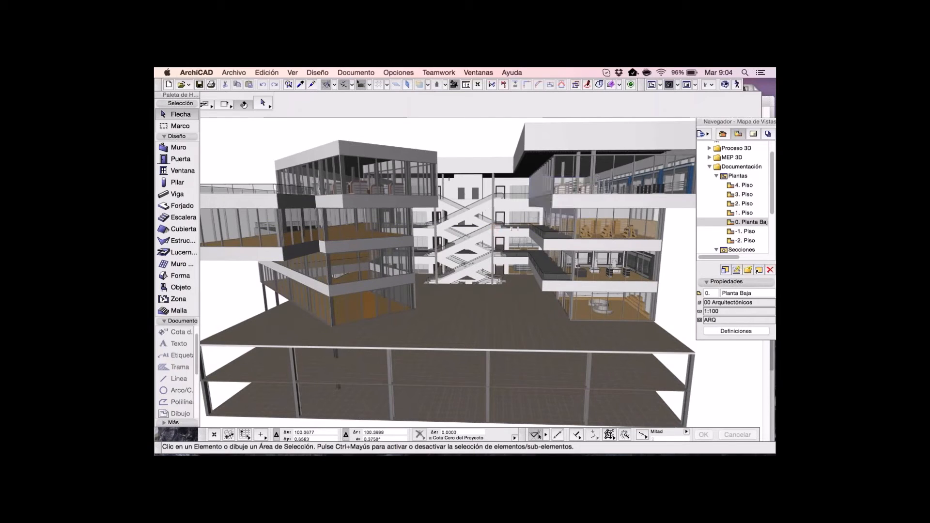
pyautogui.scroll(3, 453, 272)
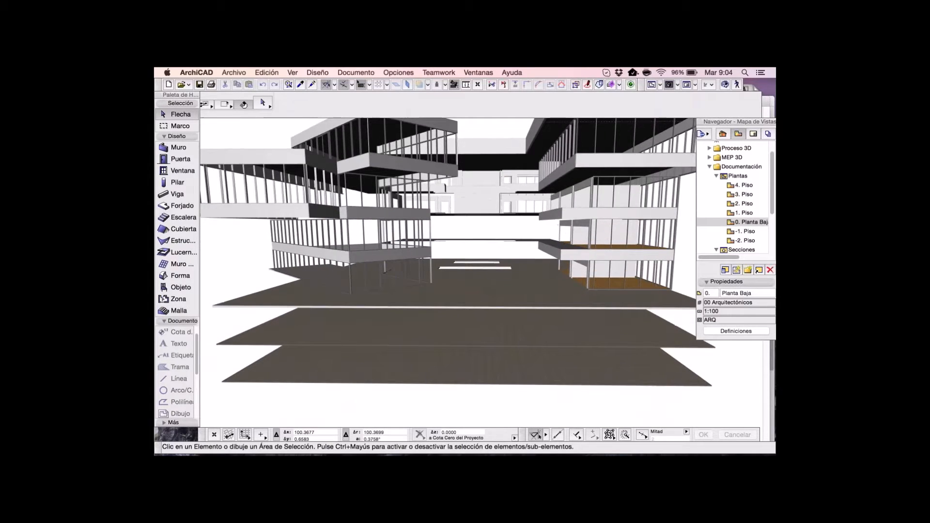
pyautogui.scroll(2, 453, 272)
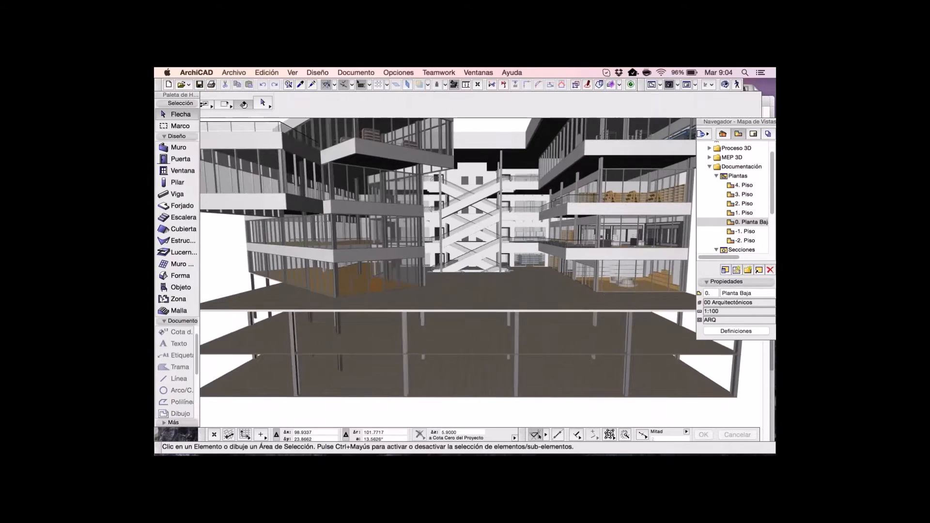
pyautogui.scroll(-3, 453, 272)
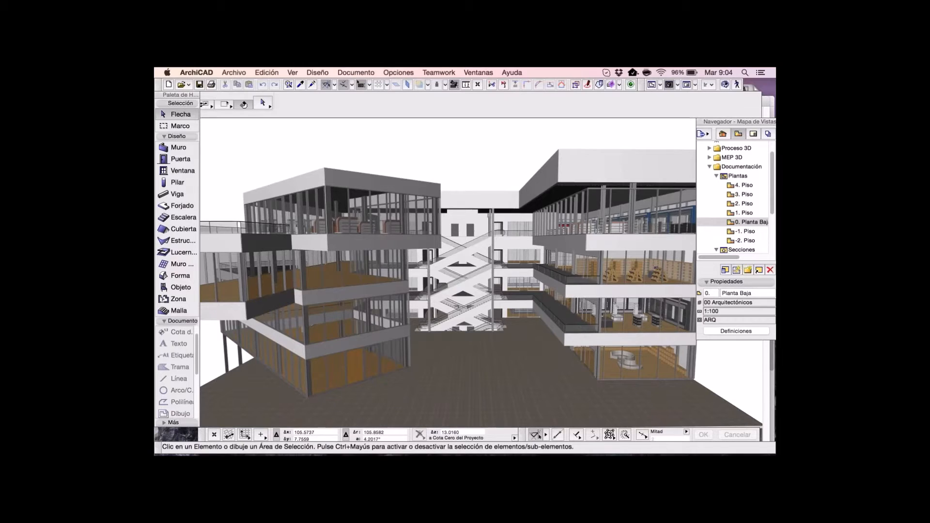
pyautogui.scroll(3, 453, 272)
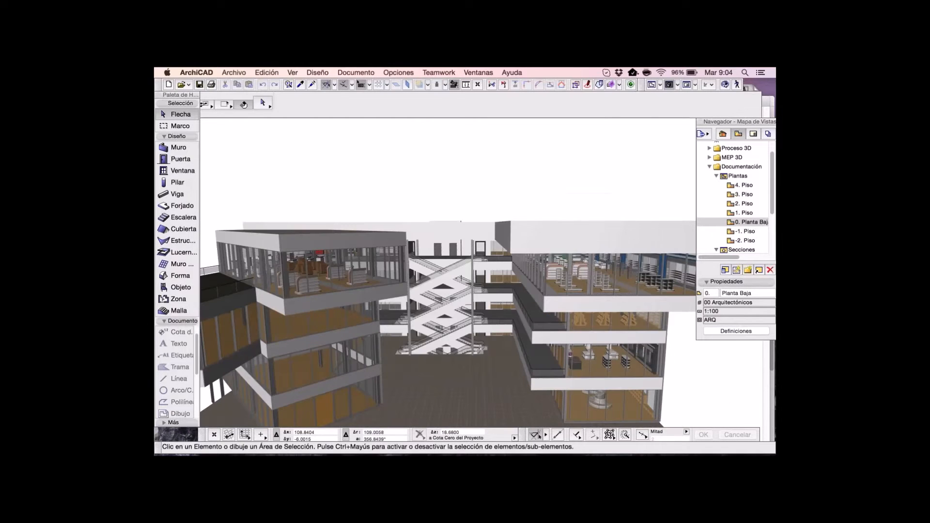
# Examine the furnished store interior on the building's upper floor in 3D.
pyautogui.scroll(3, 453, 272)
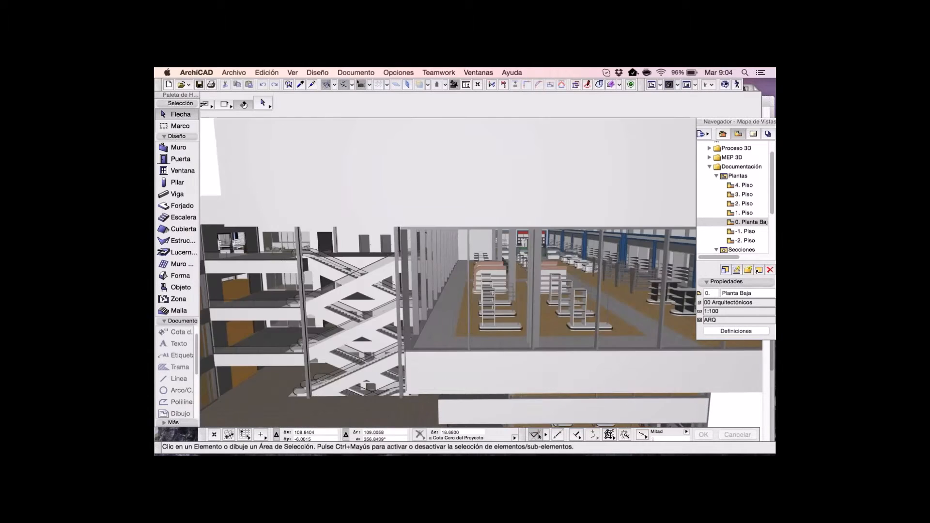
pyautogui.scroll(5, 452, 273)
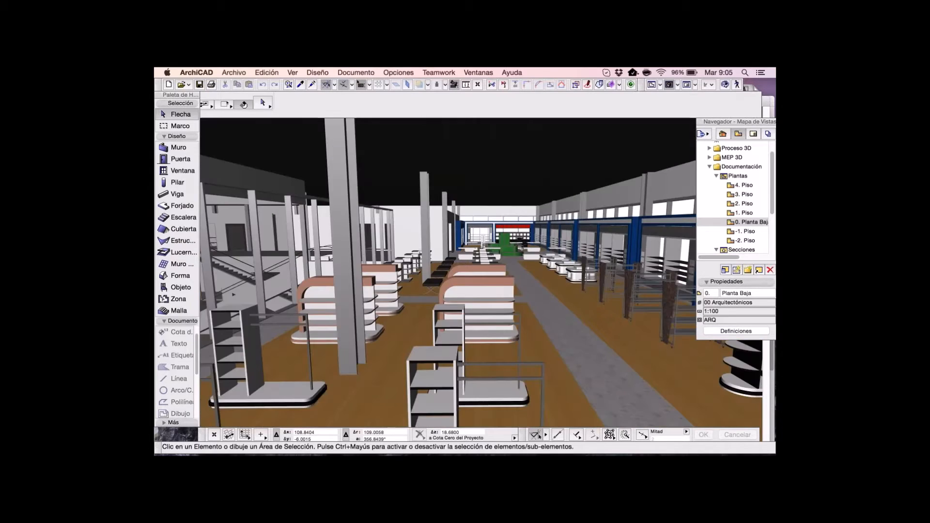
pyautogui.scroll(3, 453, 273)
pyautogui.scroll(4, 453, 272)
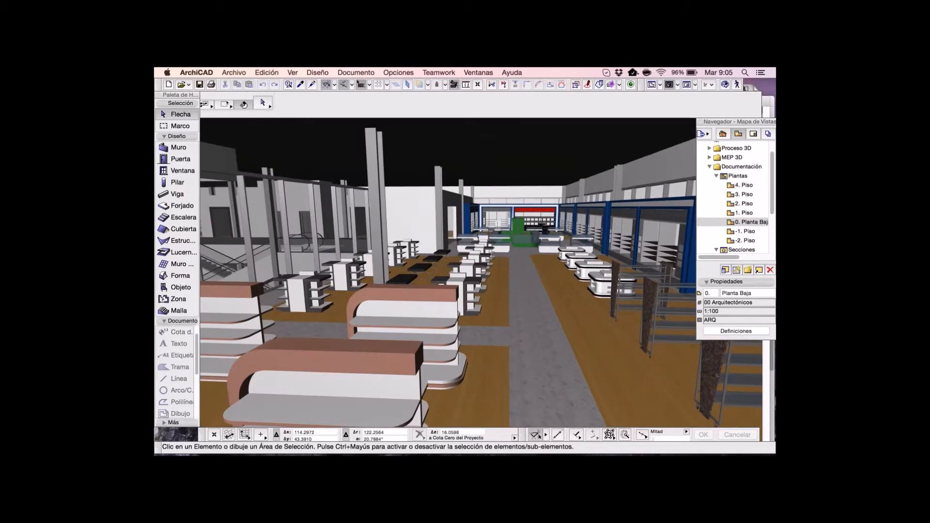
pyautogui.scroll(-3, 453, 272)
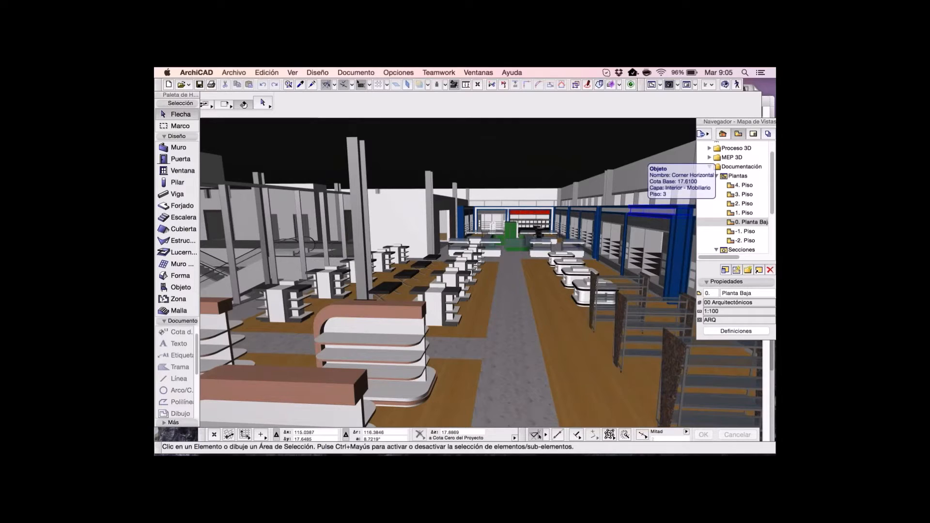
pyautogui.scroll(5, 481, 272)
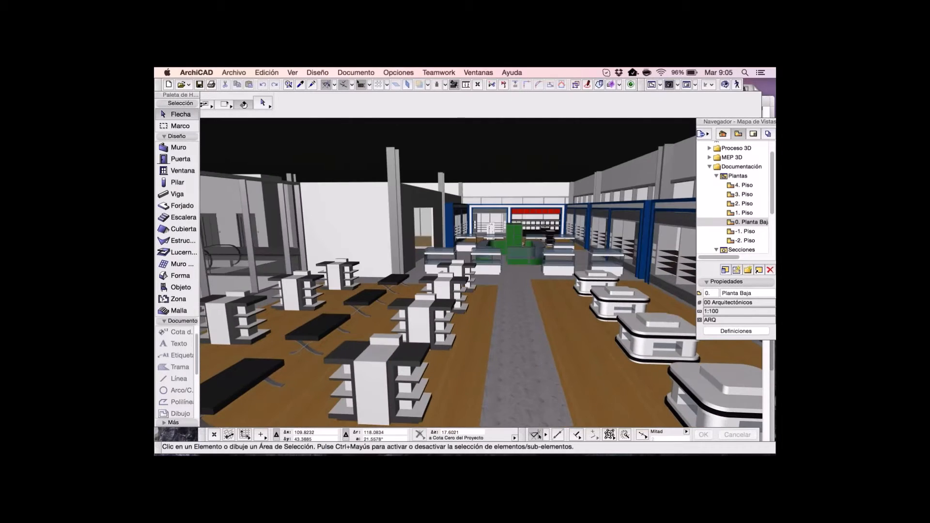
pyautogui.scroll(-5, 481, 272)
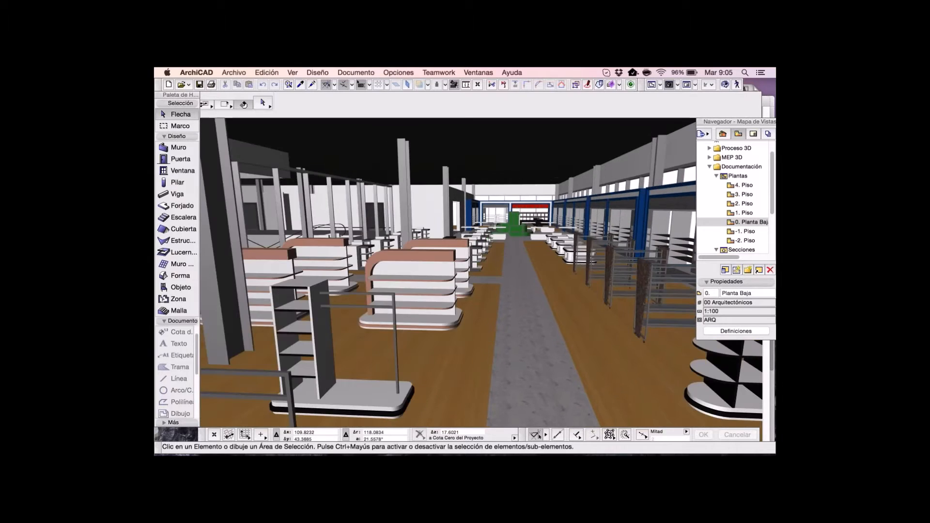
# Leave the store interior and examine the escalators and gallery walkways around the central courtyard.
pyautogui.scroll(-5, 481, 272)
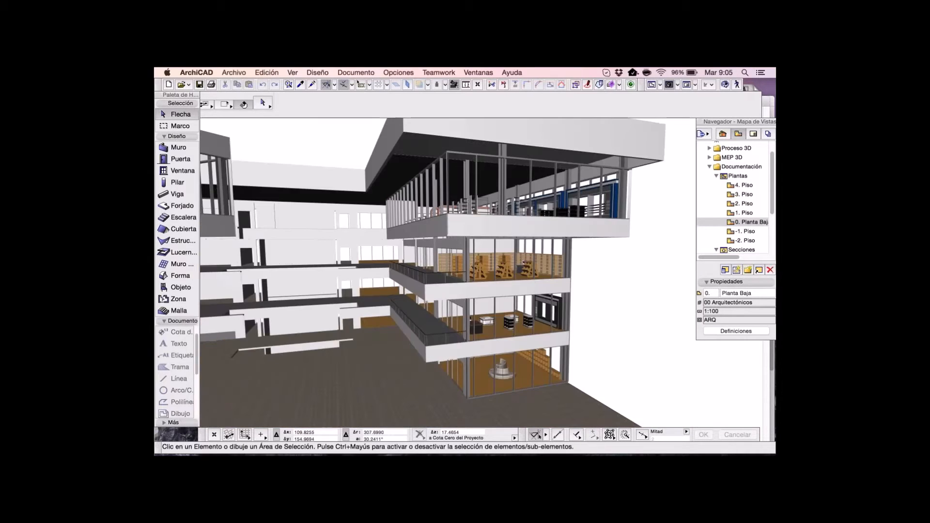
pyautogui.scroll(3, 481, 272)
pyautogui.moveTo(481, 272); pyautogui.dragTo(591, 281, button='middle')
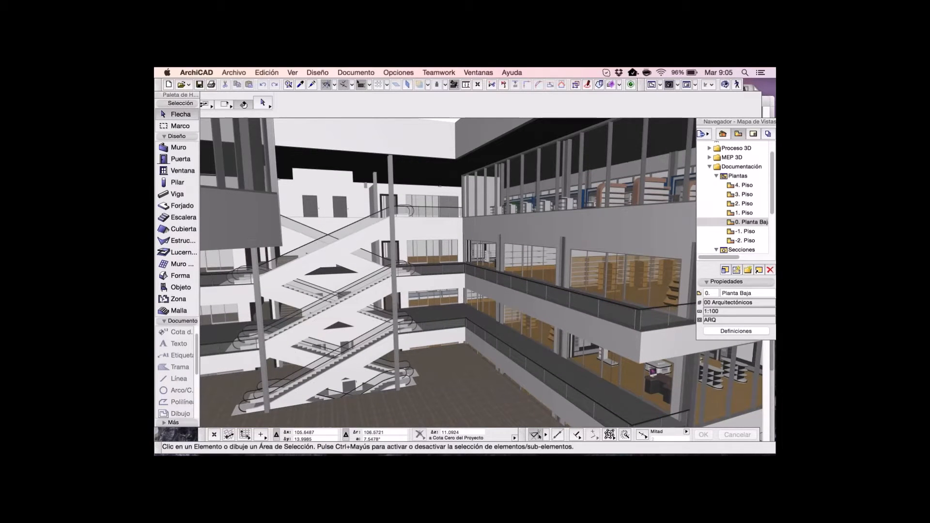
pyautogui.moveTo(370, 256); pyautogui.dragTo(315, 236, button='middle')
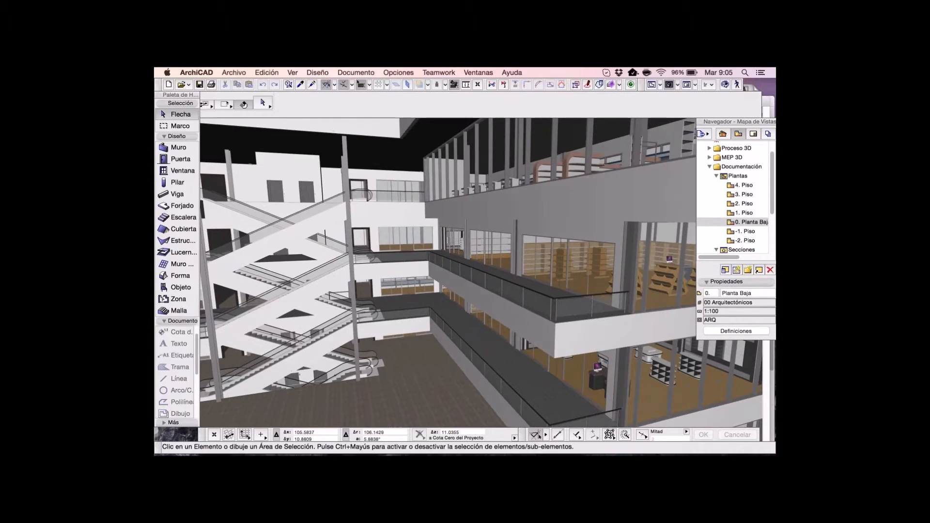
# Make all layers visible in the model view layer settings.
pyautogui.hotkey('ctrl', 'l')
pyautogui.click(605, 300)
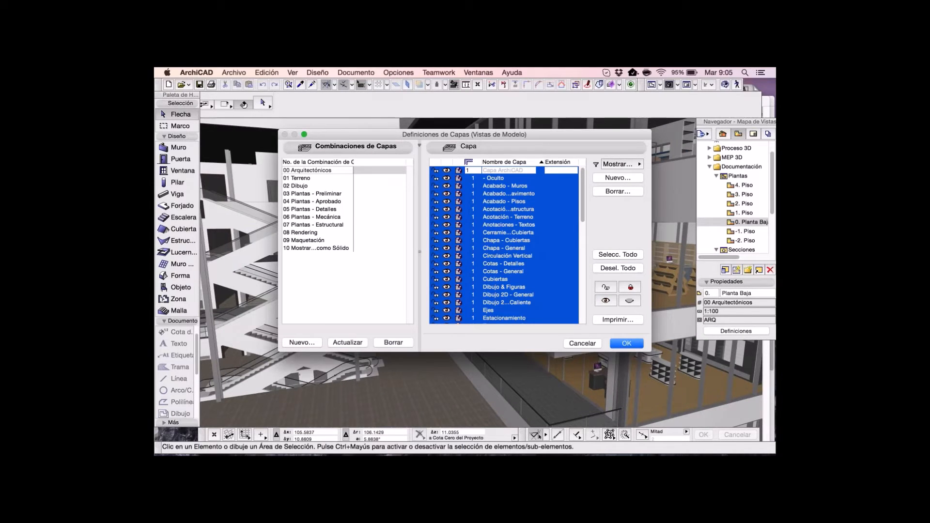
pyautogui.press('Return')
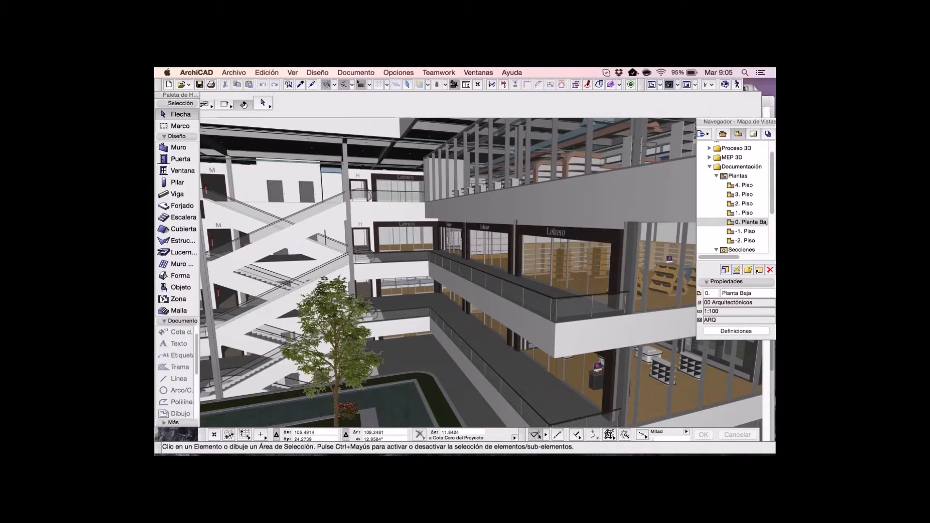
# Examine the courtyard landscaping, storefronts, and exposed ceiling installations of the building in 3D.
pyautogui.scroll(-2, 455, 238)
pyautogui.scroll(-5, 481, 279)
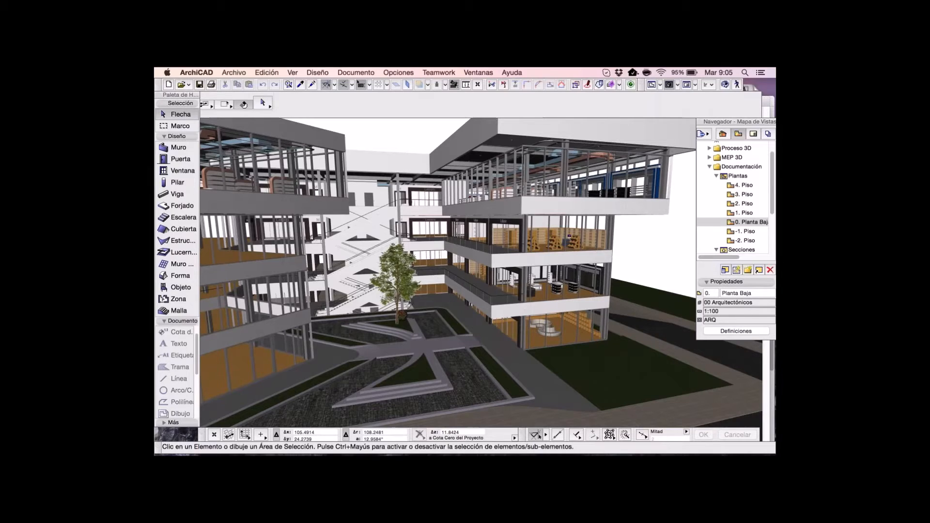
pyautogui.scroll(3, 481, 271)
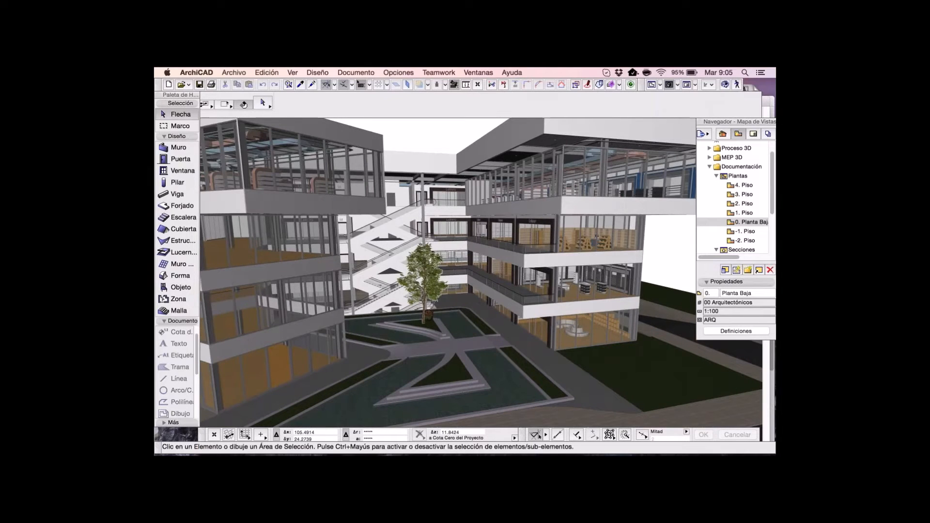
pyautogui.scroll(3, 480, 271)
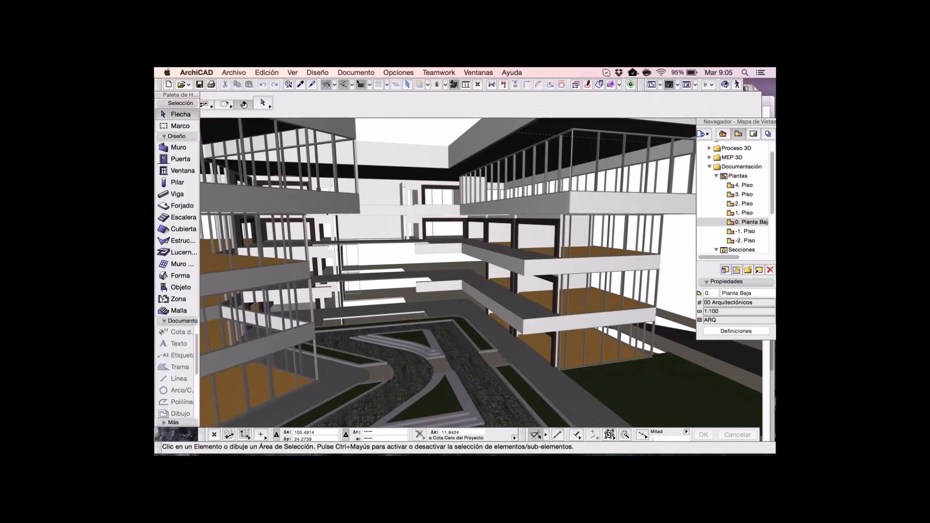
pyautogui.scroll(3, 480, 272)
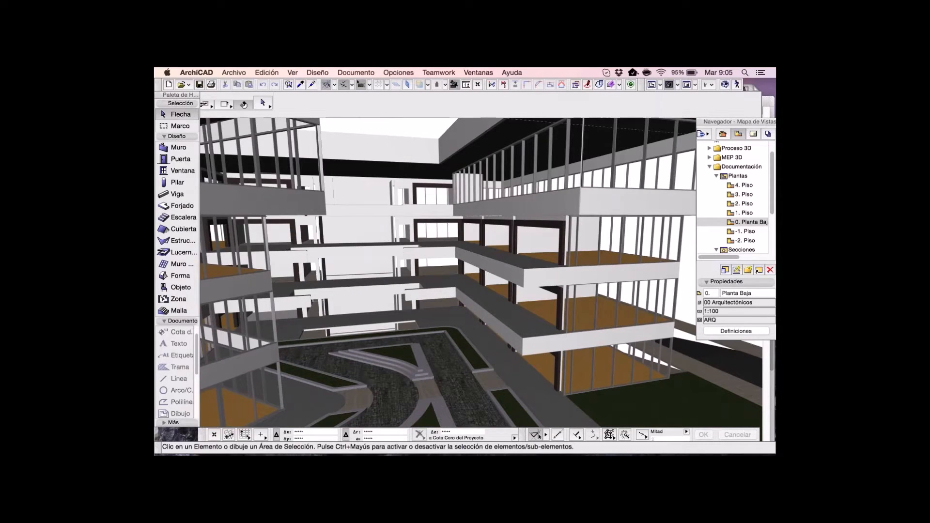
pyautogui.scroll(2, 480, 272)
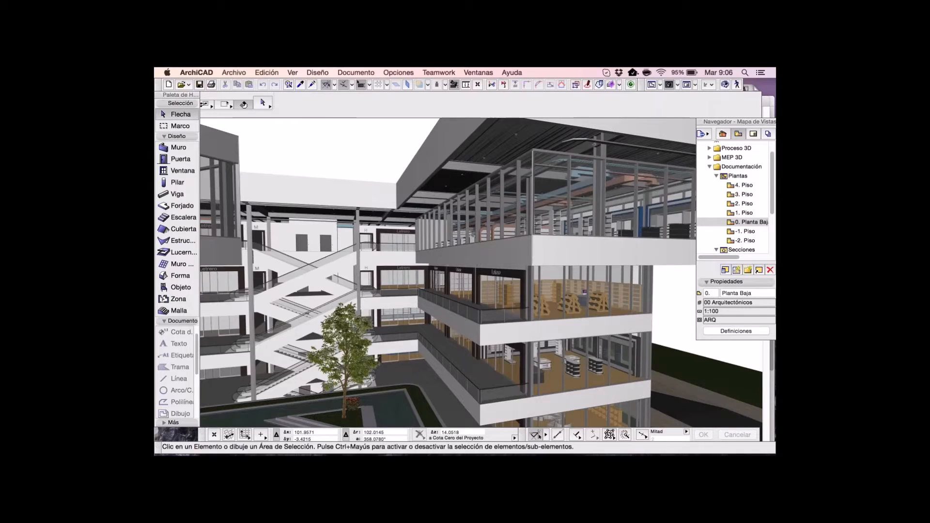
pyautogui.scroll(2, 481, 271)
pyautogui.moveTo(481, 272); pyautogui.dragTo(488, 249, button='middle')
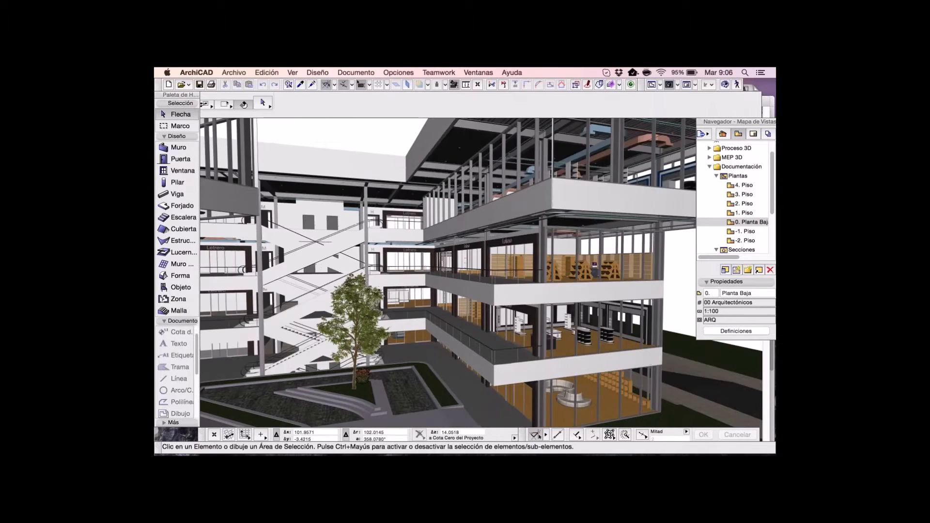
pyautogui.scroll(3, 480, 271)
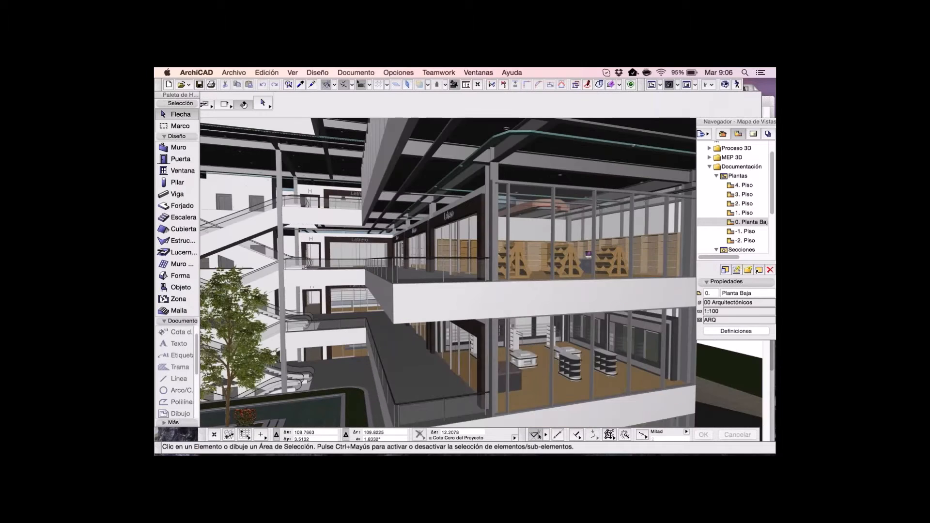
pyautogui.keyDown('shift'); pyautogui.moveTo(481, 272); pyautogui.dragTo(460, 276, button='middle'); pyautogui.keyUp('shift')
pyautogui.scroll(5, 481, 272)
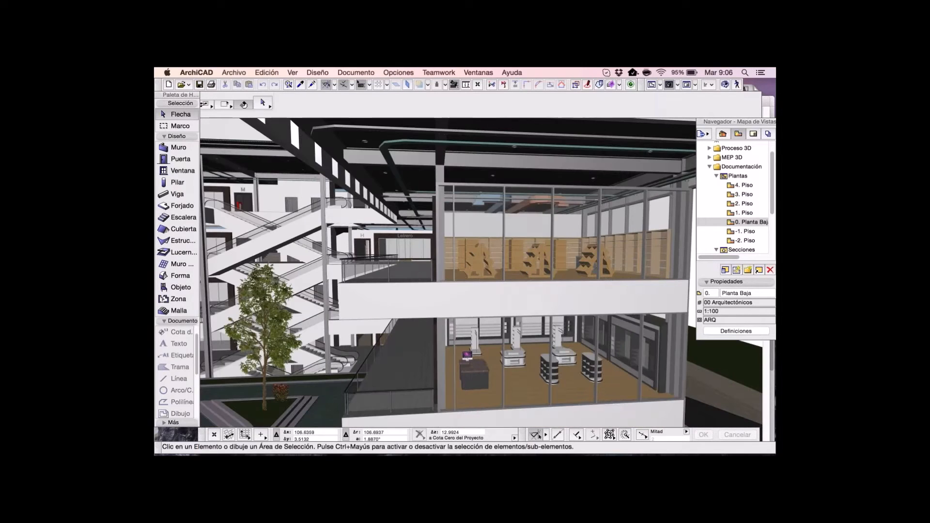
pyautogui.keyDown('shift'); pyautogui.moveTo(460, 276); pyautogui.dragTo(521, 265, button='middle'); pyautogui.keyUp('shift')
# Set the partial structure display of the 3D model to Modelo Completo.
pyautogui.click(356, 72)
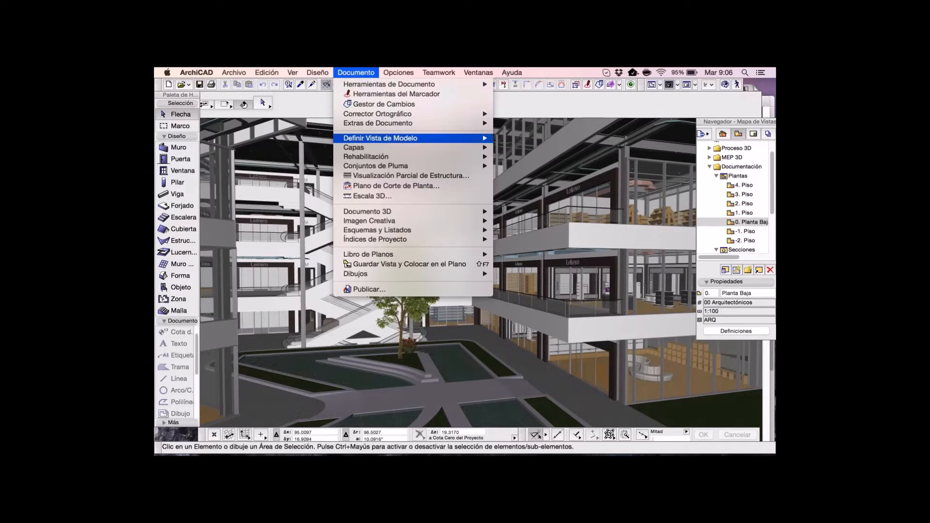
pyautogui.click(411, 175)
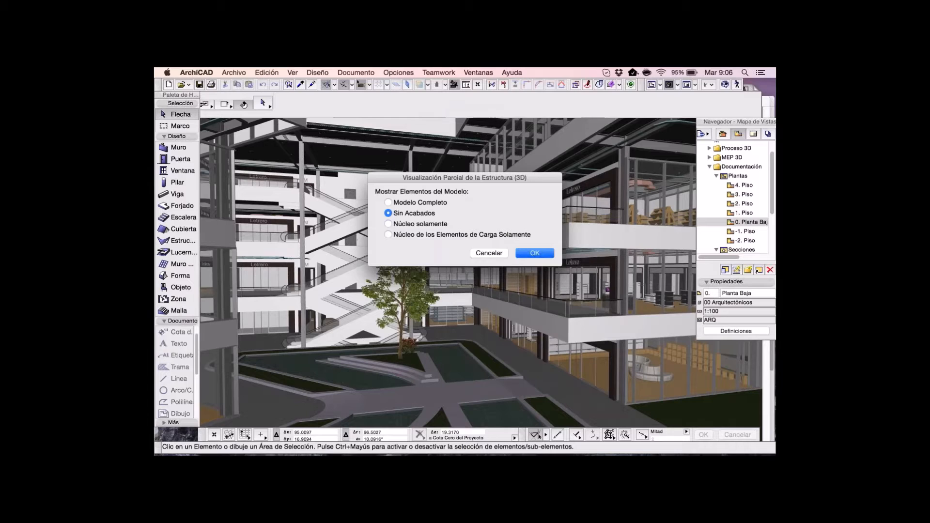
pyautogui.click(388, 203)
pyautogui.click(535, 253)
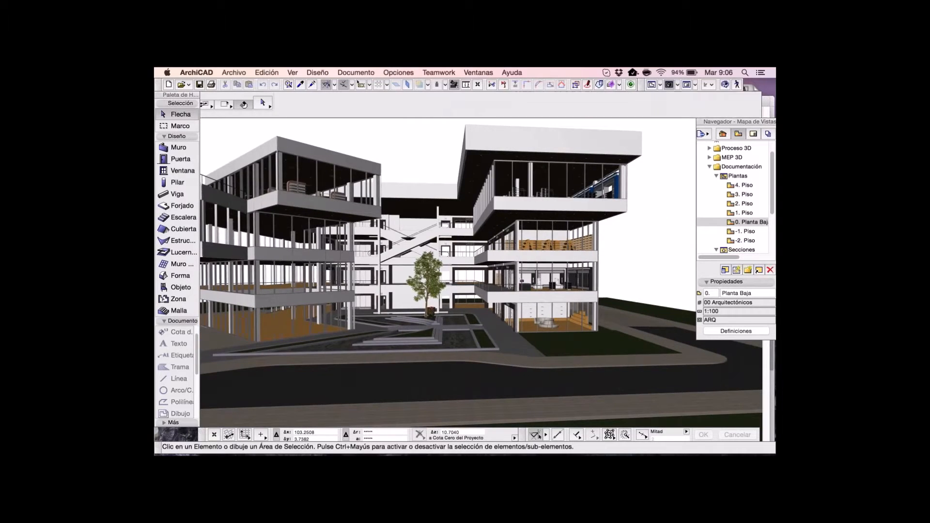
# Examine the complete model's street-side facades and curtain walls.
pyautogui.scroll(3, 427, 242)
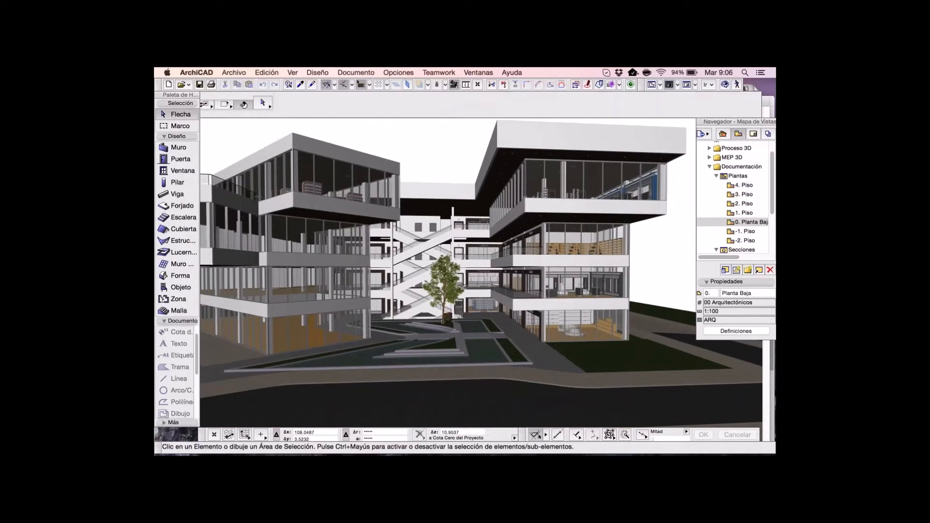
pyautogui.moveTo(436, 271); pyautogui.dragTo(459, 278, button='middle')
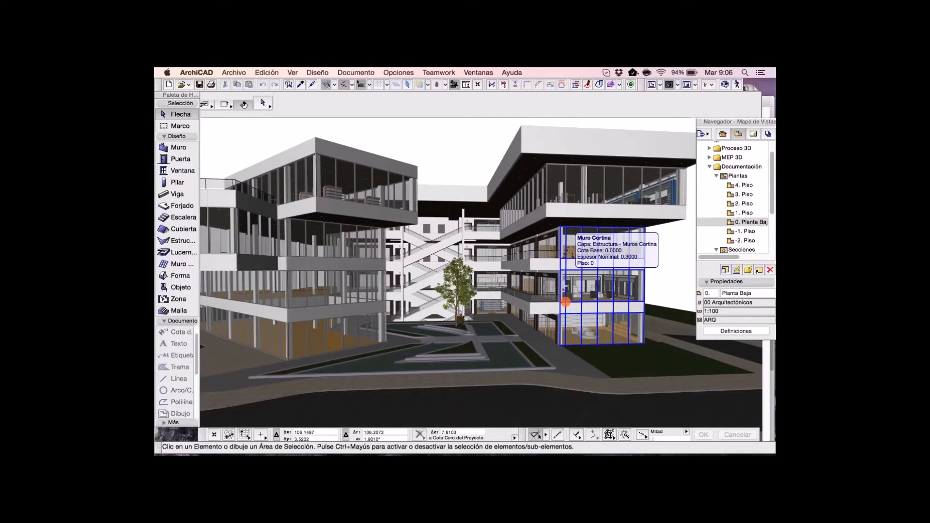
pyautogui.scroll(1, 733, 198)
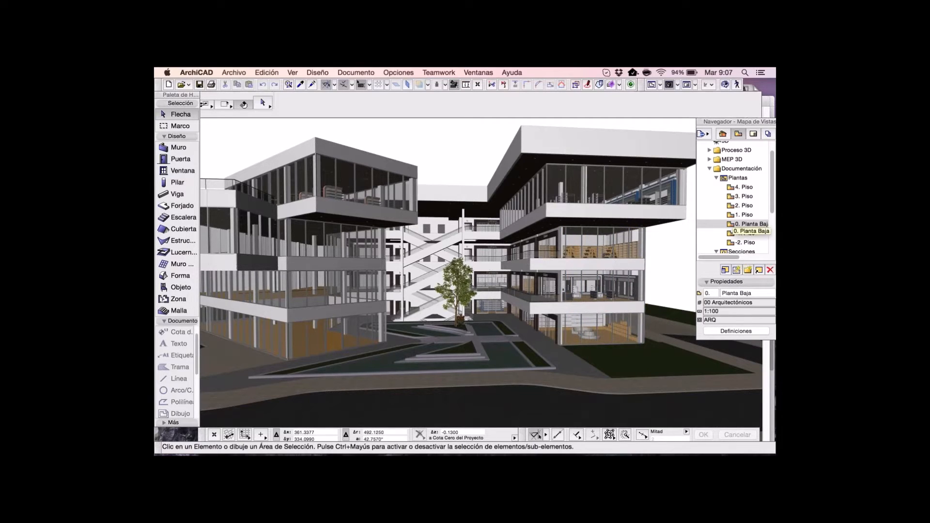
# Open the 0. Planta Baja floor plan and select the Ropa zone to highlight its area, then clear the selection.
pyautogui.doubleClick(747, 224)
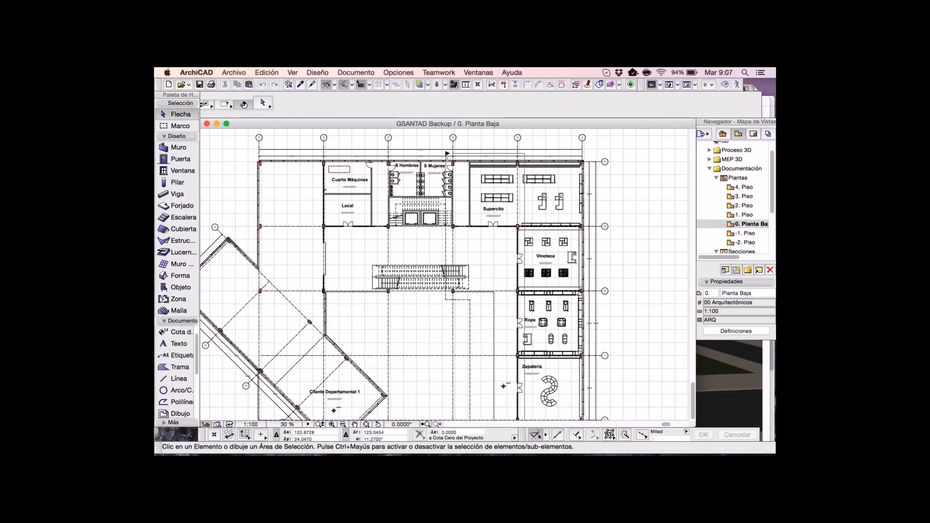
pyautogui.scroll(5, 542, 348)
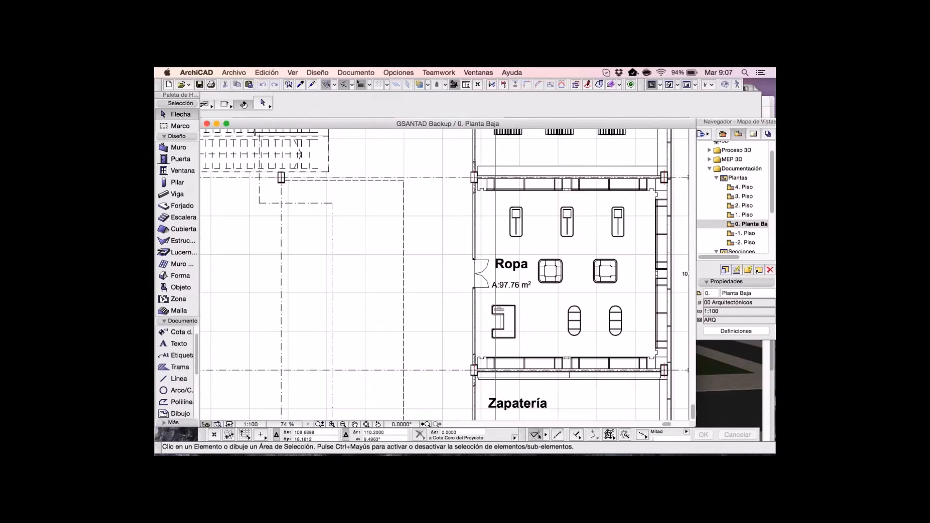
pyautogui.scroll(2, 543, 349)
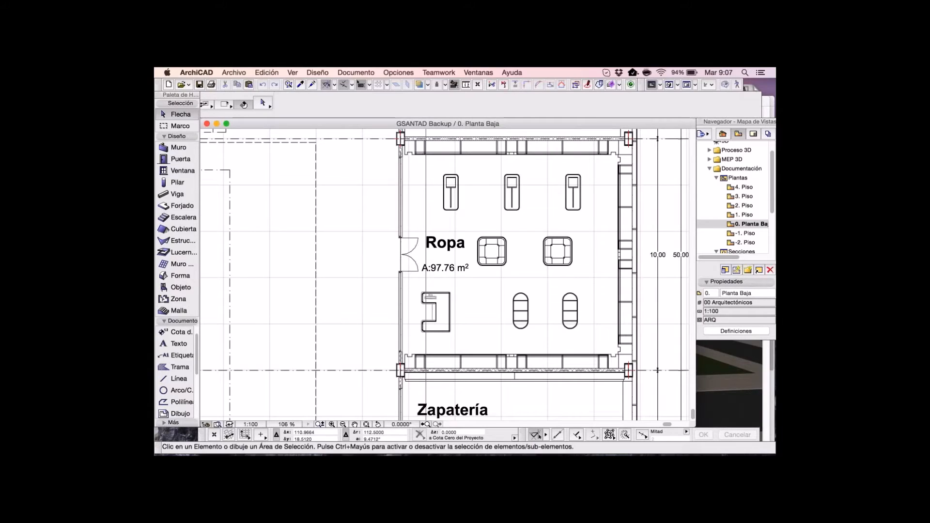
pyautogui.moveTo(525, 209); pyautogui.dragTo(481, 215, button='middle')
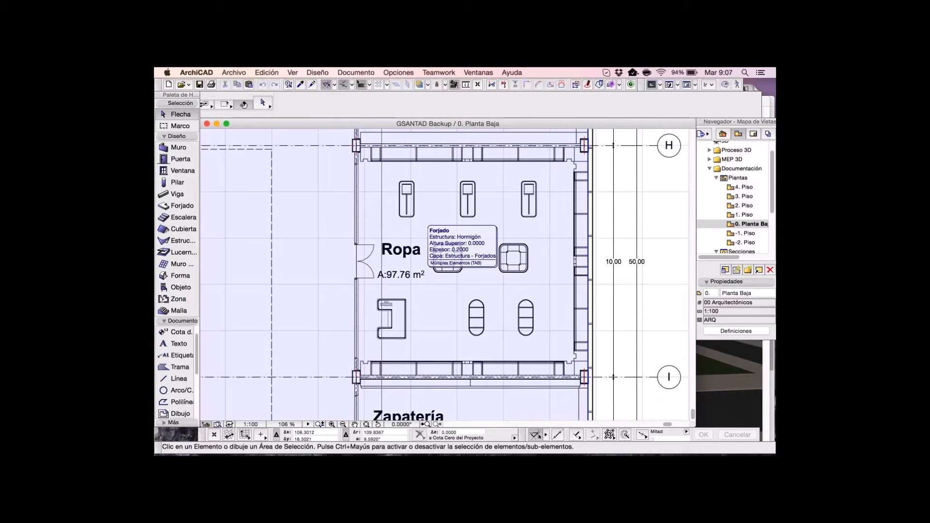
pyautogui.press('Tab')
pyautogui.click(420, 219)
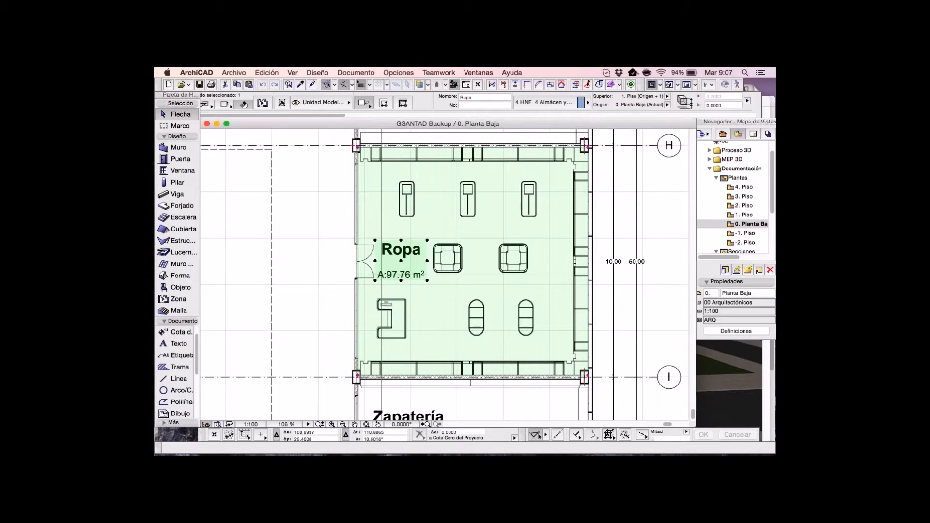
pyautogui.scroll(1, 403, 263)
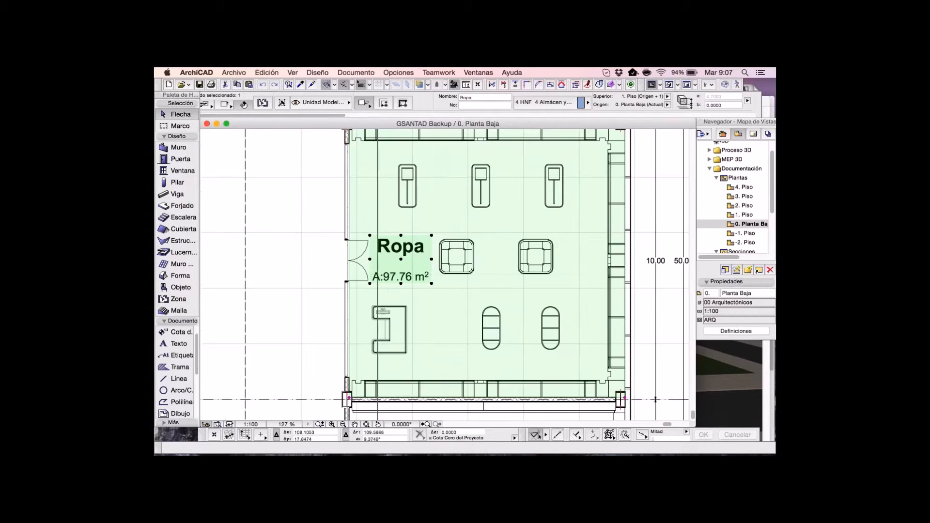
pyautogui.scroll(-1, 414, 286)
pyautogui.scroll(-5, 473, 355)
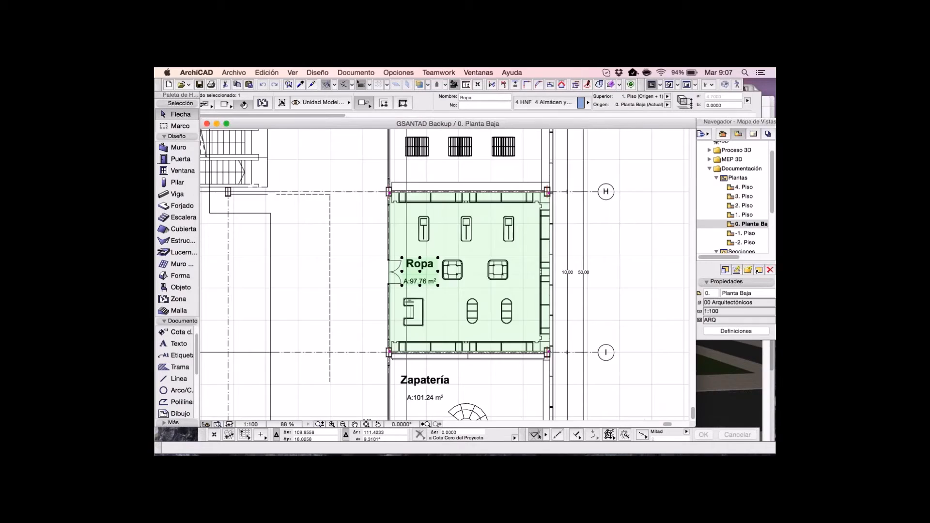
pyautogui.moveTo(537, 212); pyautogui.dragTo(475, 212, button='middle')
pyautogui.press('Escape')
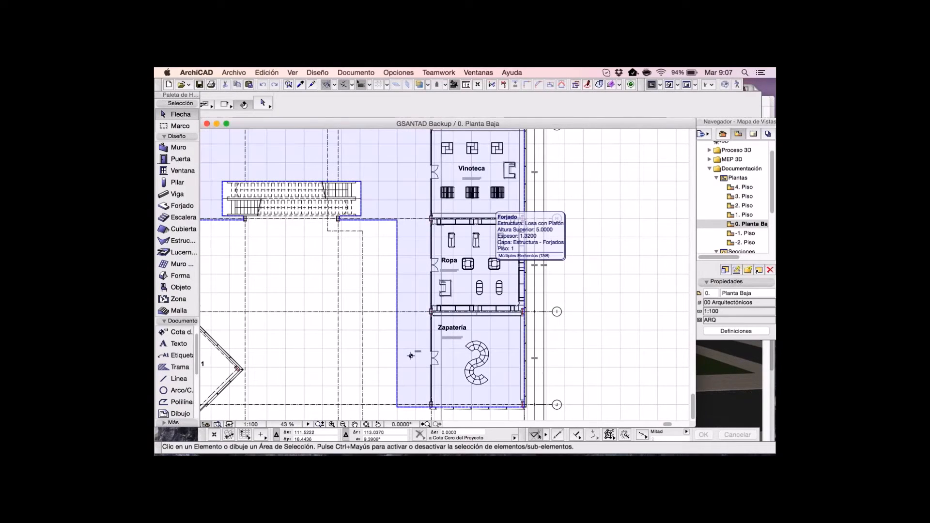
# Turn off the Sobreescribir Tramas de Zona override in the model view options of the ground floor plan.
pyautogui.scroll(-1, 419, 339)
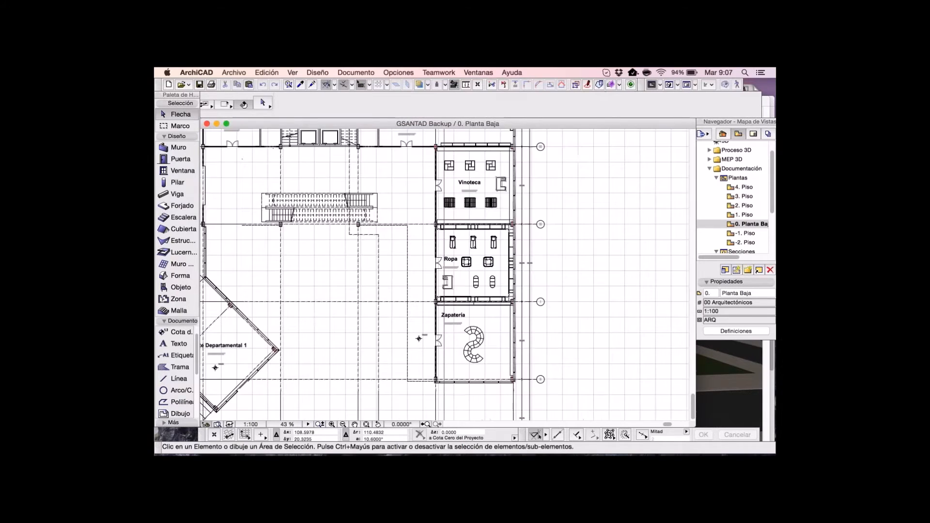
pyautogui.scroll(5, 419, 339)
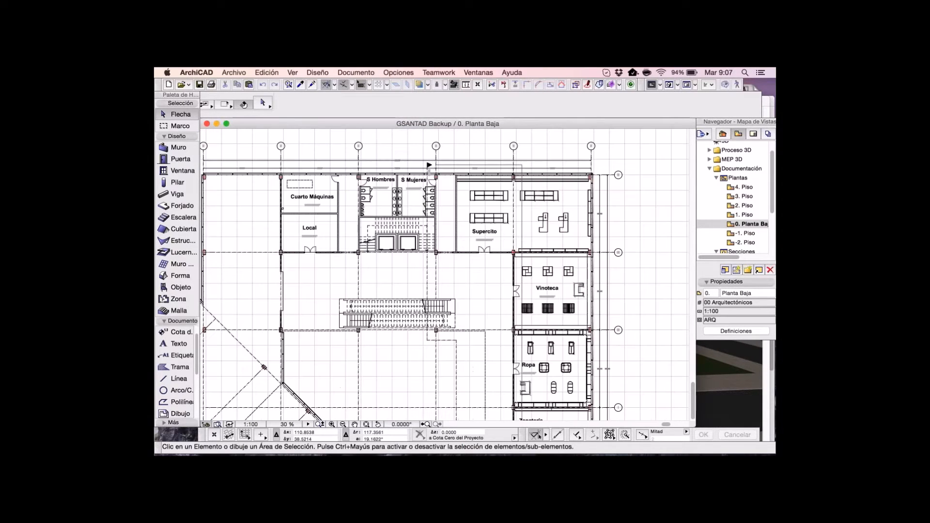
pyautogui.scroll(4, 664, 383)
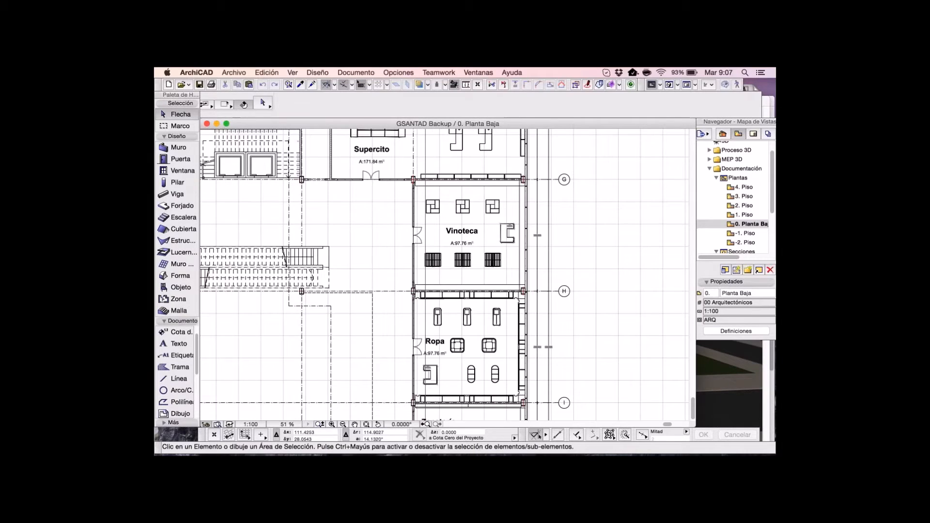
pyautogui.scroll(2, 451, 150)
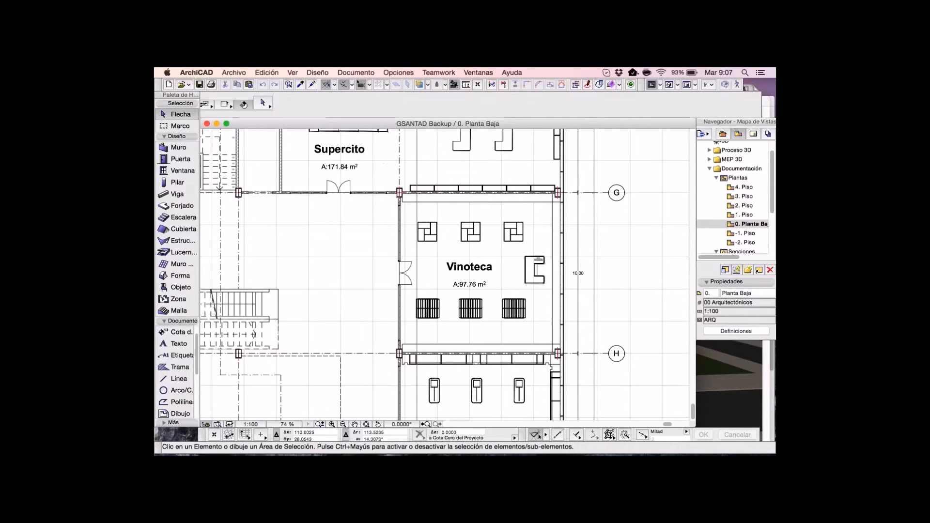
pyautogui.click(355, 72)
pyautogui.moveTo(380, 138)
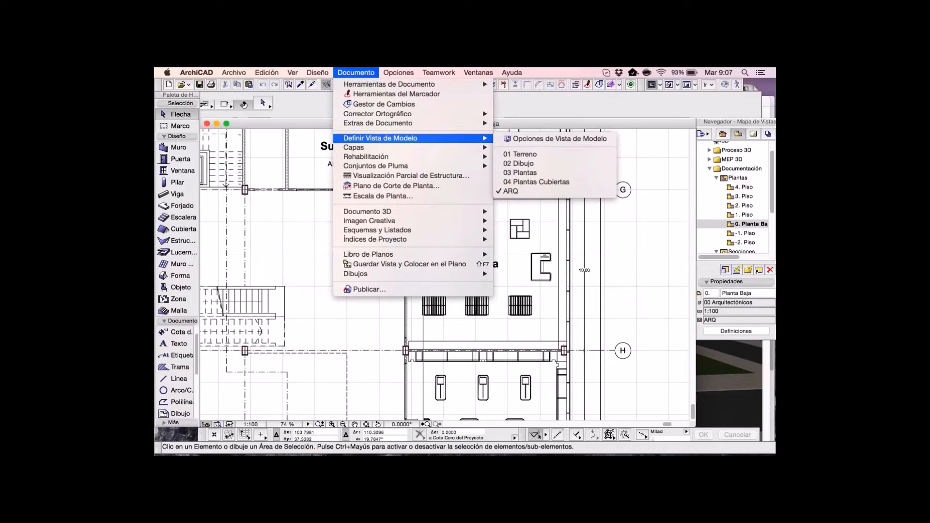
pyautogui.click(559, 138)
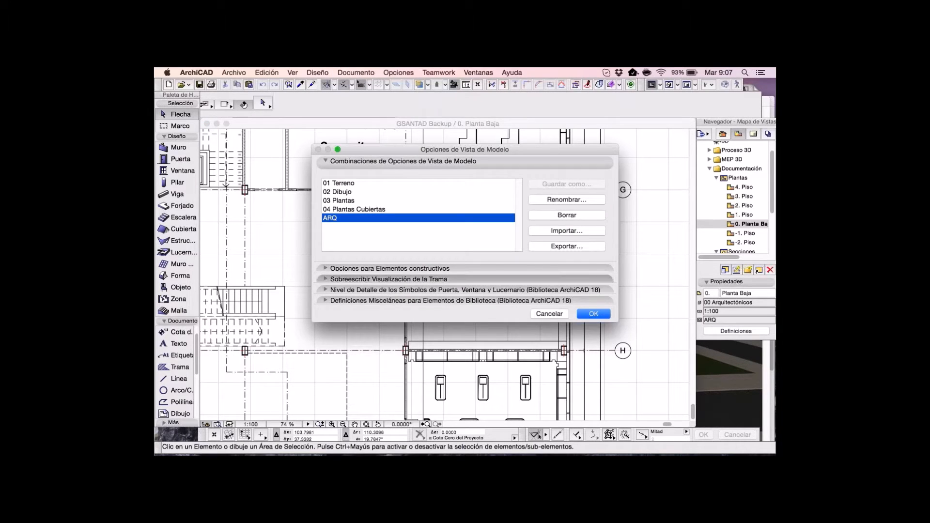
pyautogui.click(368, 279)
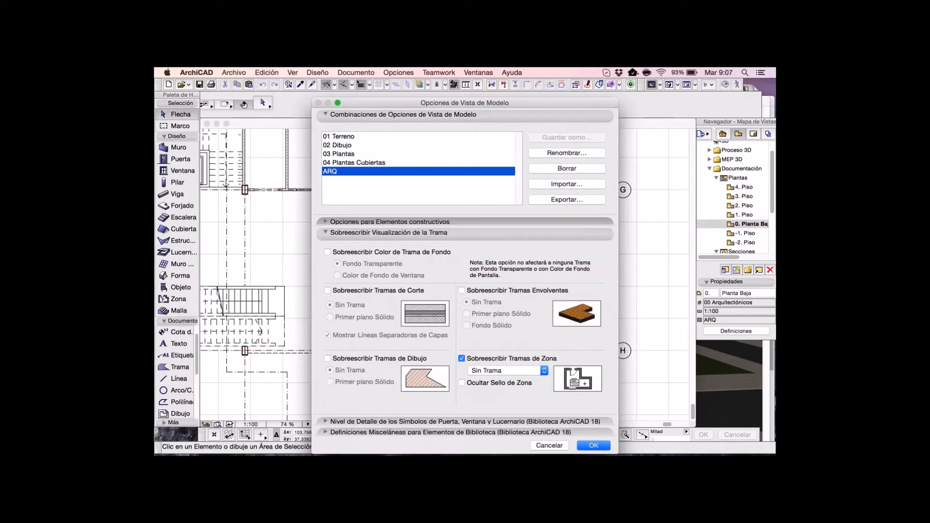
pyautogui.moveTo(464, 103); pyautogui.dragTo(463, 85)
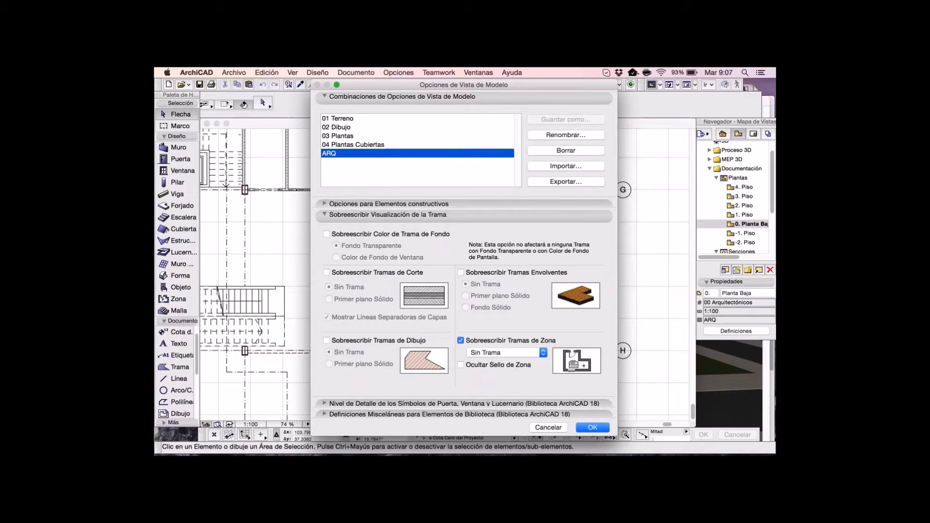
pyautogui.click(507, 353)
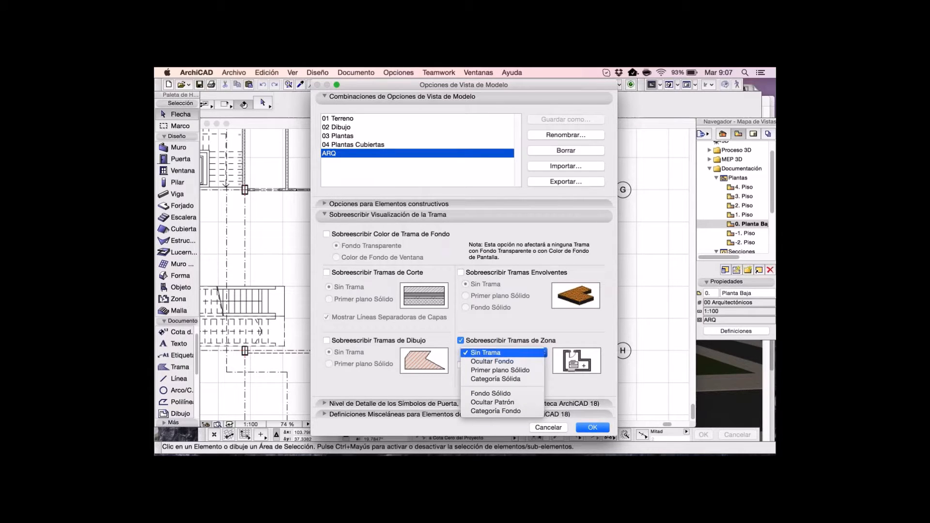
pyautogui.click(499, 353)
pyautogui.click(461, 341)
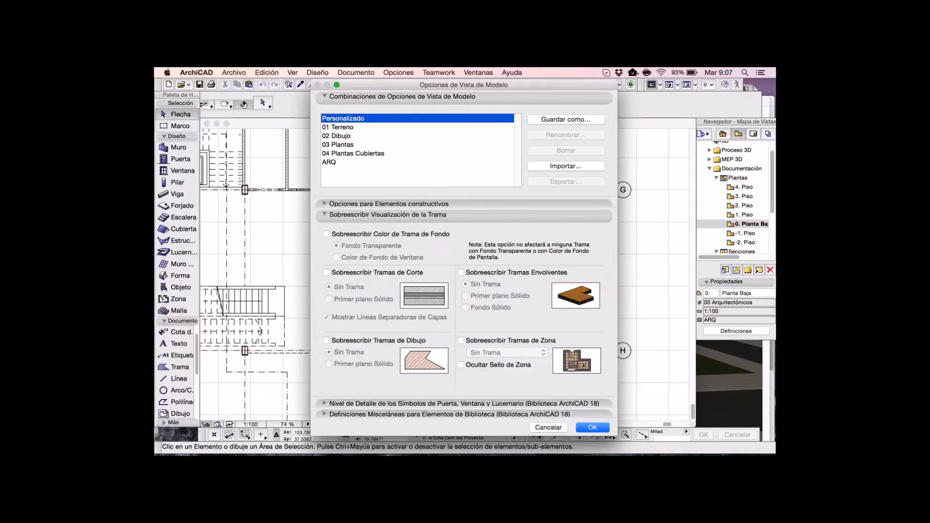
pyautogui.press('Return')
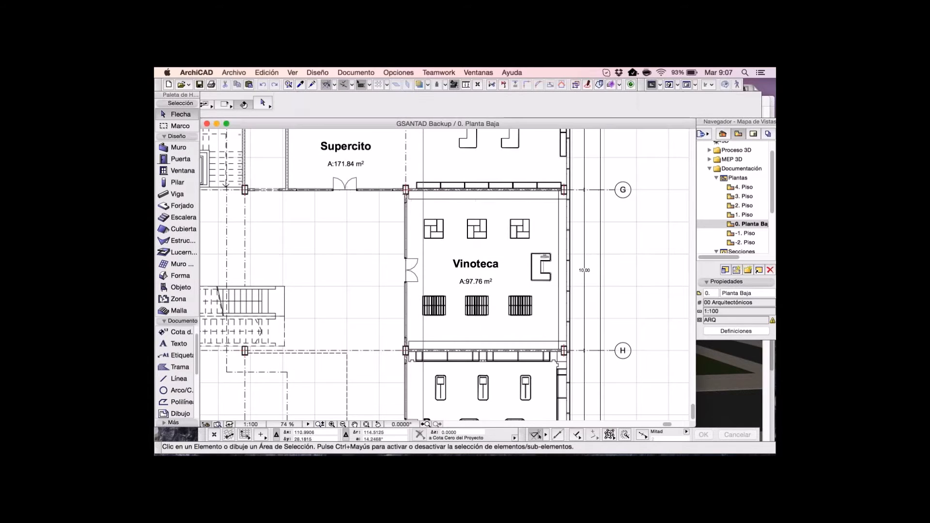
# Check the zone display around Vinoteca and apply the ARQ model view combination to the ground floor plan.
pyautogui.scroll(-4, 495, 281)
pyautogui.moveTo(493, 281); pyautogui.dragTo(598, 265, button='middle')
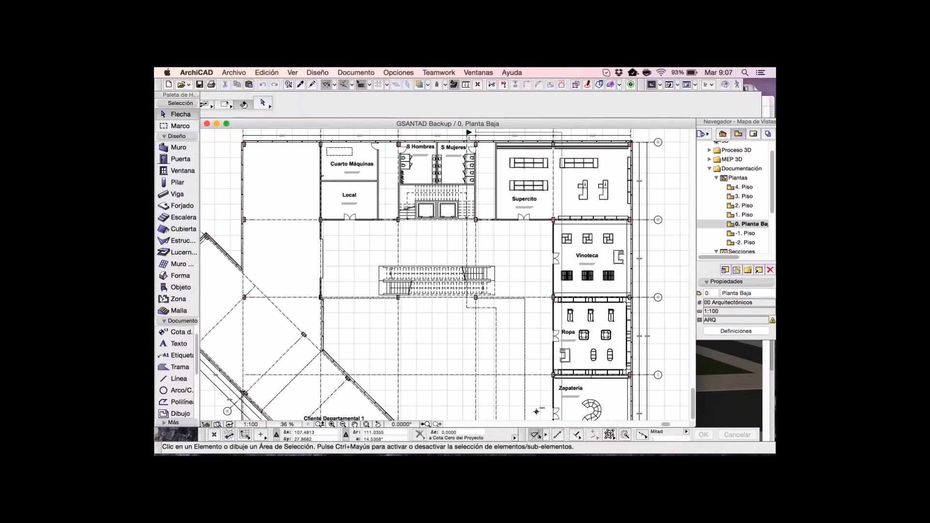
pyautogui.scroll(2, 591, 295)
pyautogui.scroll(3, 528, 259)
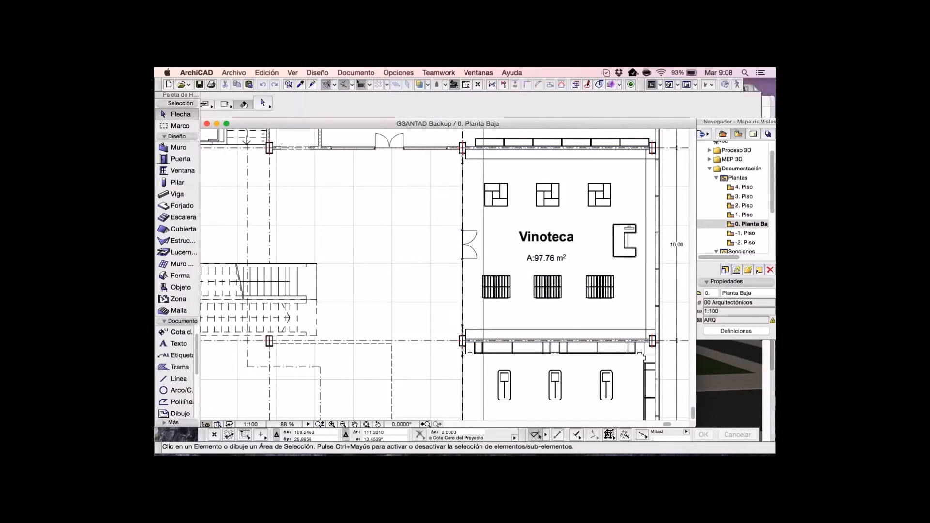
pyautogui.hscroll(2, 444, 275)
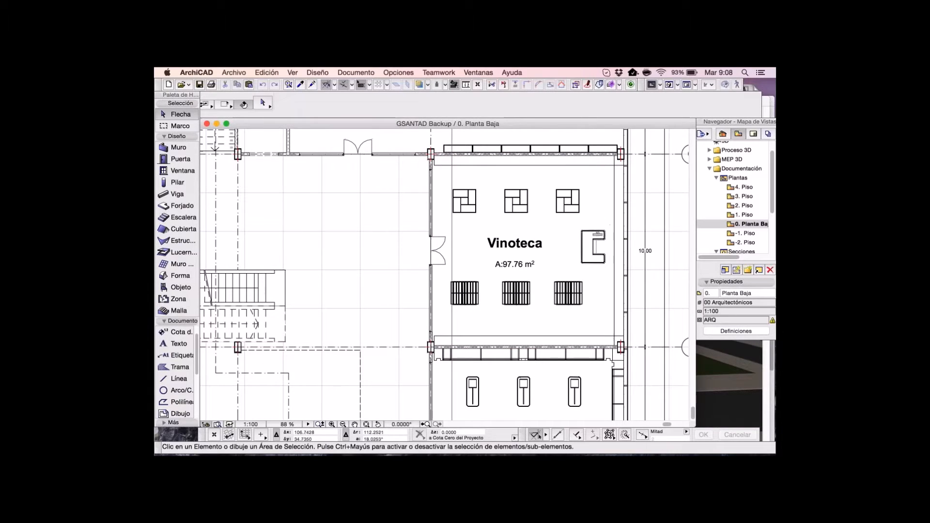
pyautogui.click(355, 73)
pyautogui.moveTo(380, 138)
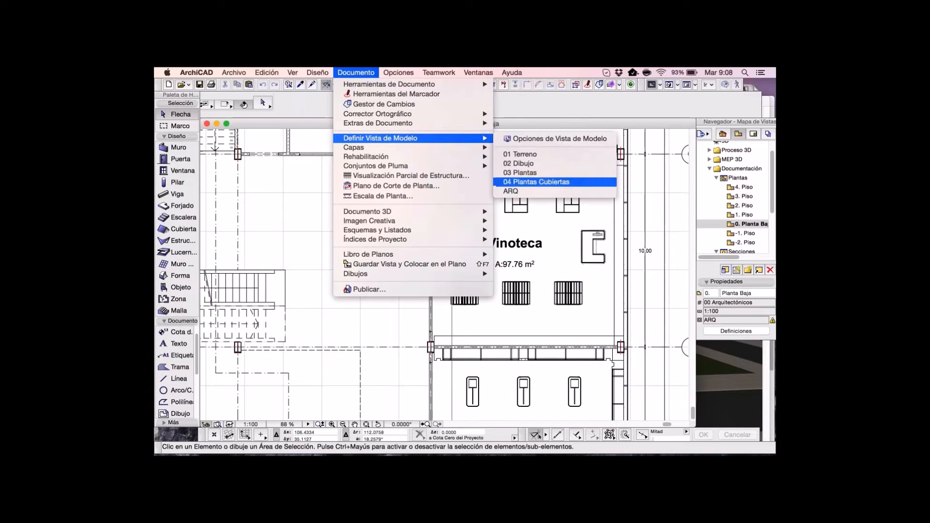
pyautogui.click(511, 191)
# Examine the names and area labels of the Vinoteca and Cliente Departamental 1 premises on the ground floor plan.
pyautogui.scroll(-3, 522, 257)
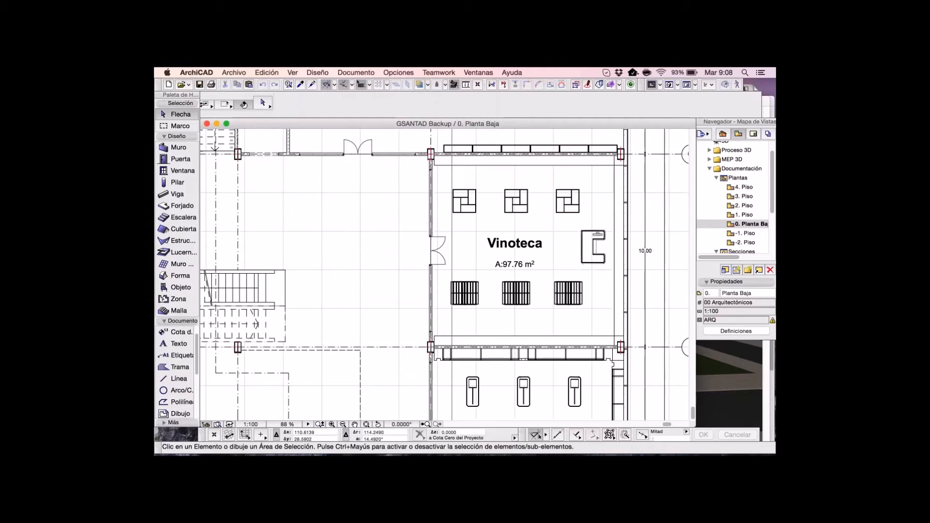
pyautogui.scroll(4, 528, 250)
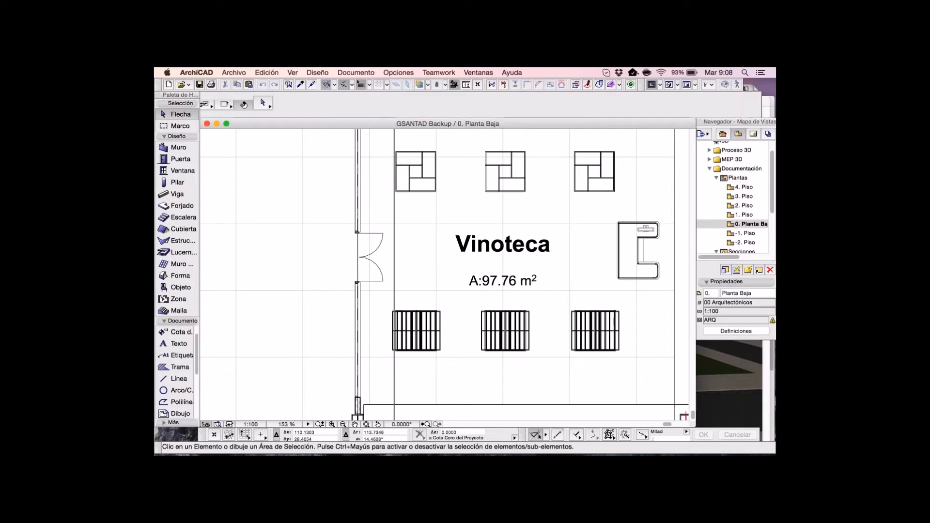
pyautogui.scroll(-2, 505, 278)
pyautogui.scroll(-3, 595, 244)
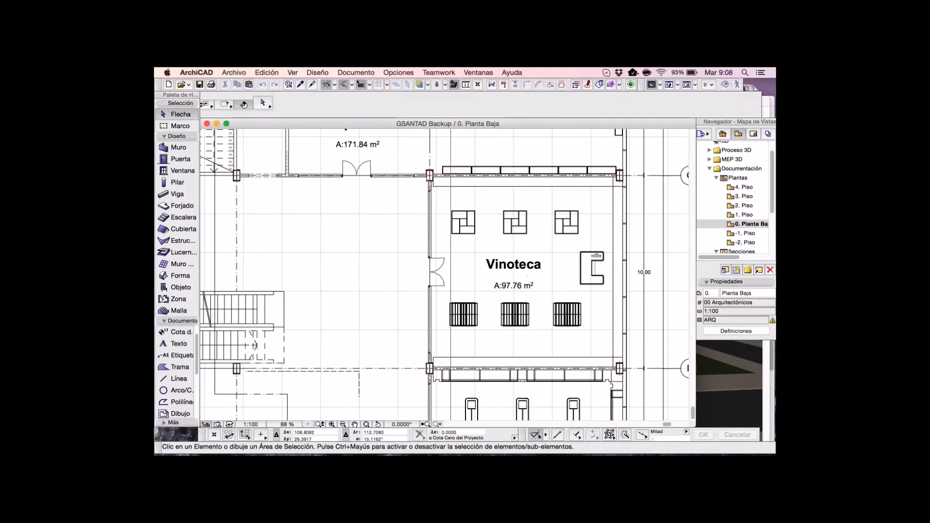
pyautogui.scroll(-3, 639, 204)
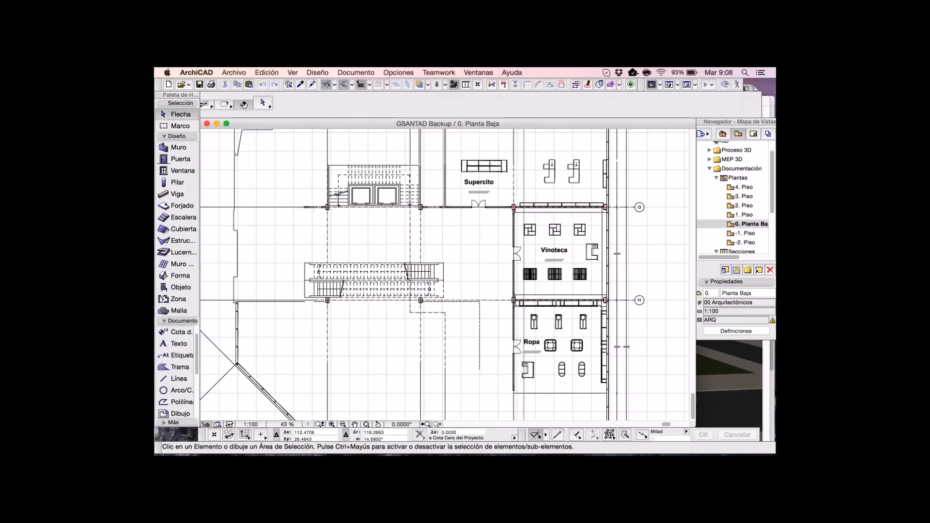
pyautogui.scroll(-1, 629, 218)
pyautogui.scroll(4, 300, 232)
pyautogui.scroll(-5, 443, 275)
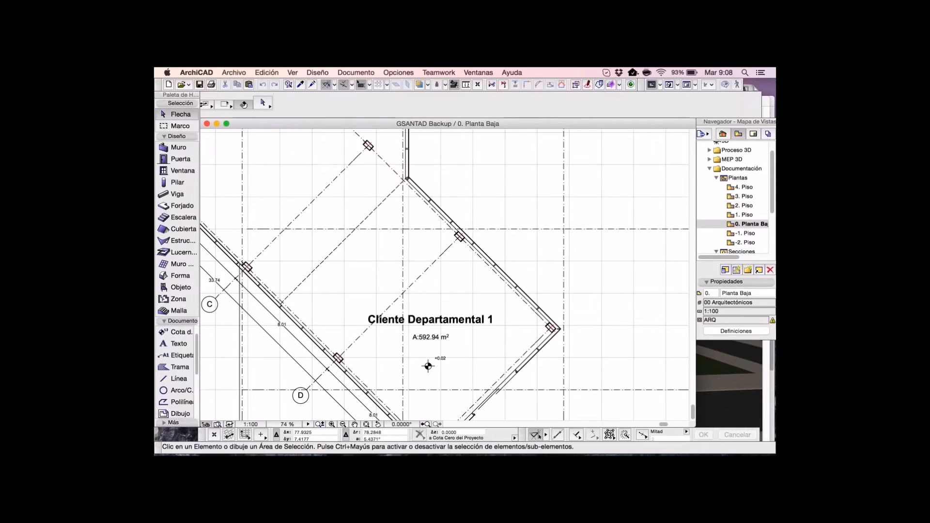
# Examine the Zapatería premises with its level marker, and the overall ground floor layout.
pyautogui.scroll(-2, 428, 366)
pyautogui.hscroll(5, 441, 329)
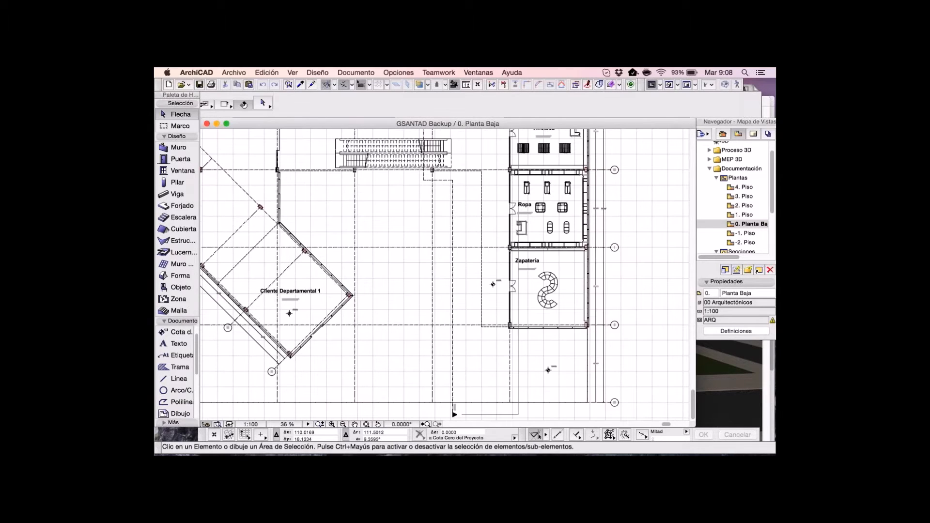
pyautogui.scroll(2, 455, 296)
pyautogui.scroll(1, 441, 296)
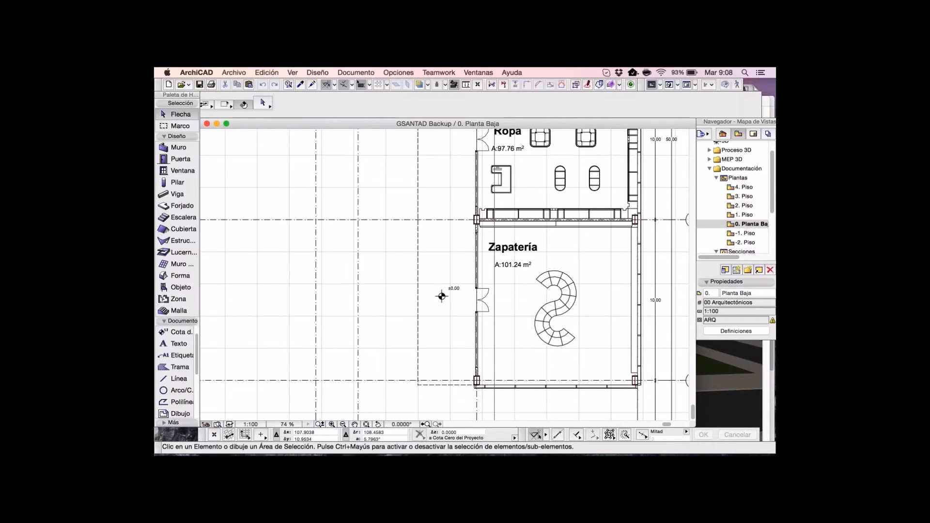
pyautogui.scroll(8, 442, 296)
pyautogui.scroll(1, 442, 296)
pyautogui.press('super+apostrophe')
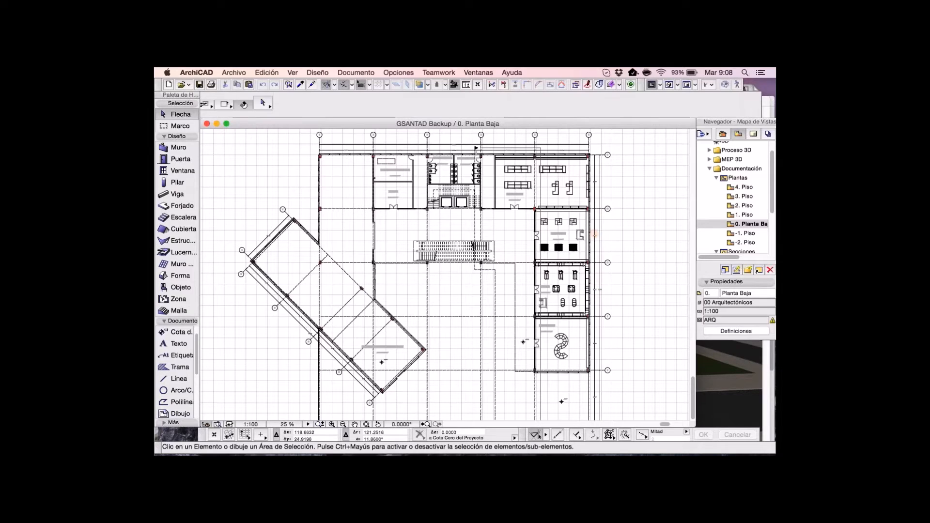
pyautogui.scroll(1, 444, 275)
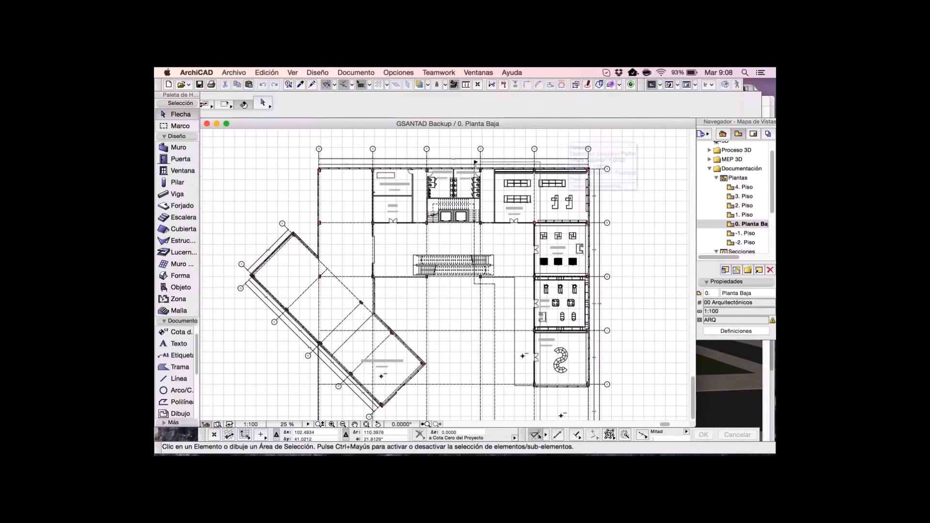
# Open the 1. Piso floor plan and examine its Cliente Departamental 2, Zapatería and Vinoteca premises.
pyautogui.click(746, 215)
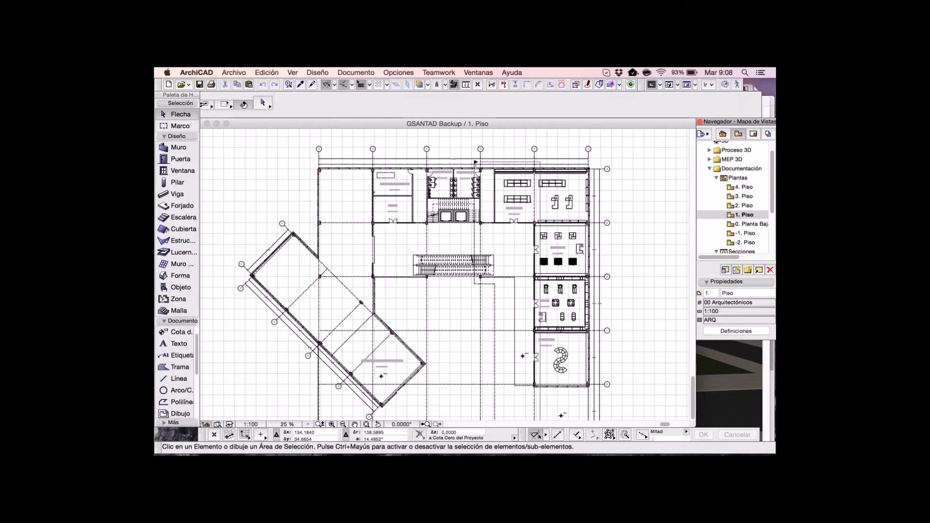
pyautogui.scroll(5, 365, 328)
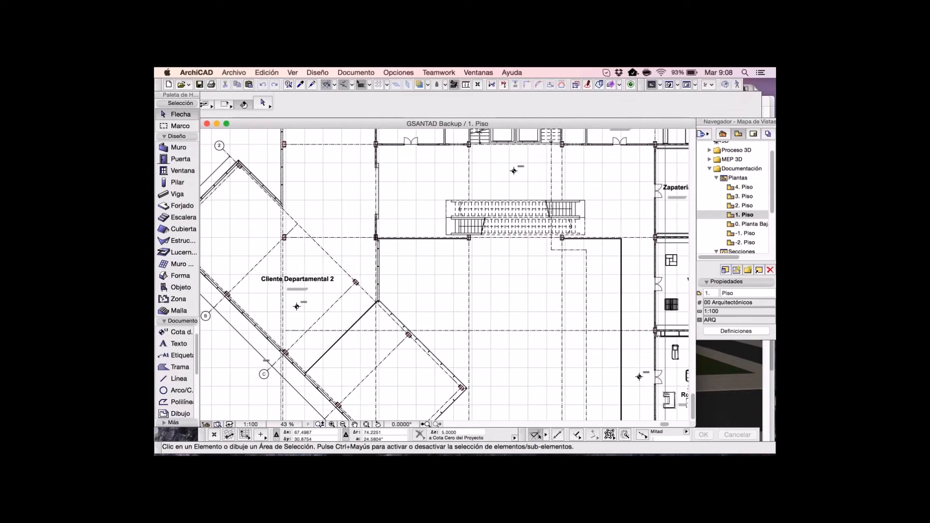
pyautogui.scroll(1, 289, 292)
pyautogui.moveTo(619, 271); pyautogui.dragTo(412, 378, button='middle')
pyautogui.moveTo(598, 393); pyautogui.dragTo(551, 293, button='middle')
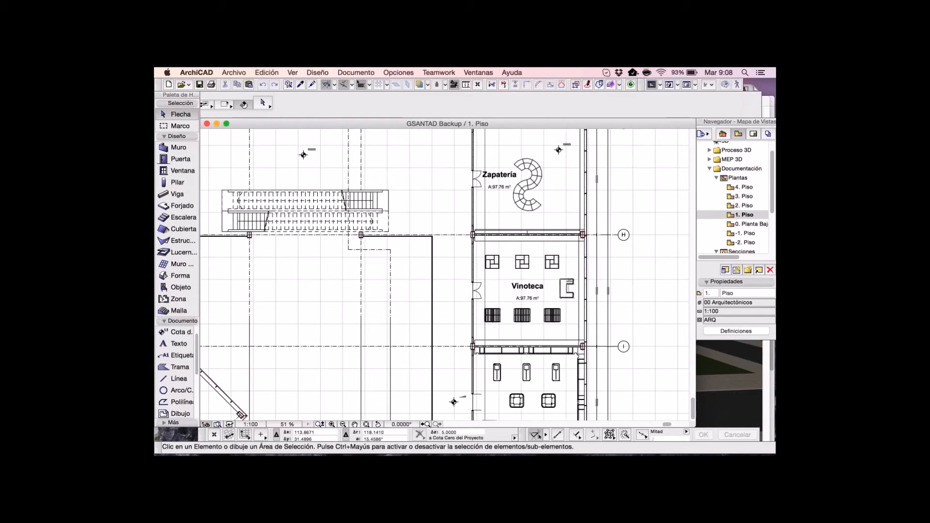
# View the remaining part of the 1. Piso plan and open the 2. Piso floor plan.
pyautogui.moveTo(592, 383); pyautogui.dragTo(615, 306, button='middle')
pyautogui.scroll(-2, 615, 395)
pyautogui.doubleClick(744, 206)
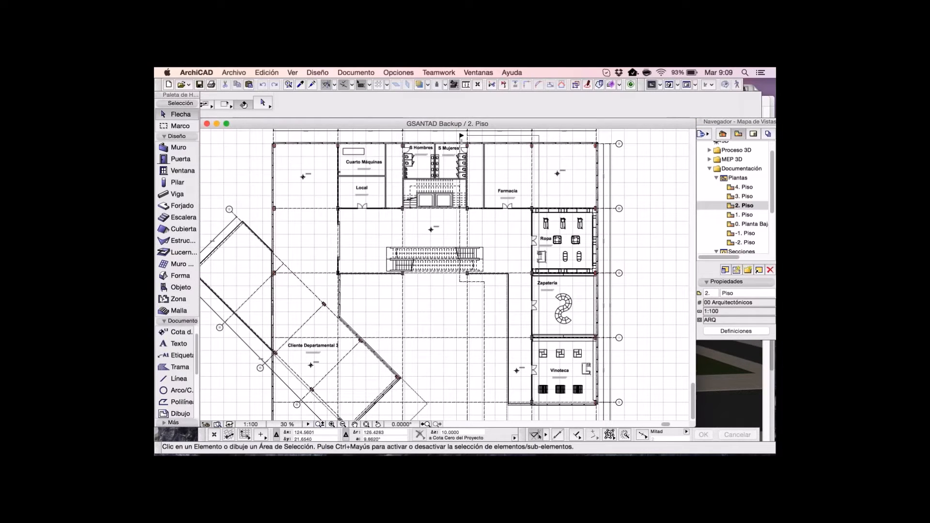
# Open the 3. Piso floor plan and examine the Cliente Departamental 4 premises with its furniture and level marker.
pyautogui.click(743, 196)
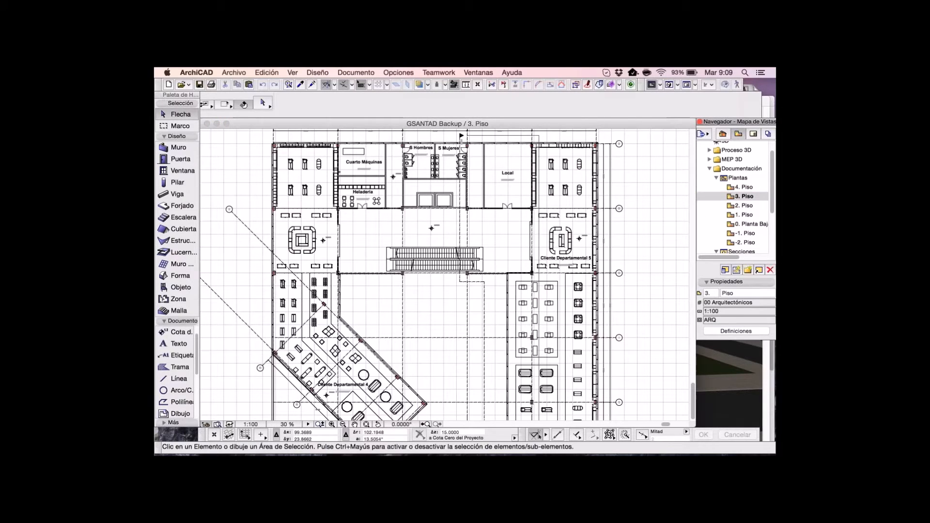
pyautogui.scroll(-2, 444, 274)
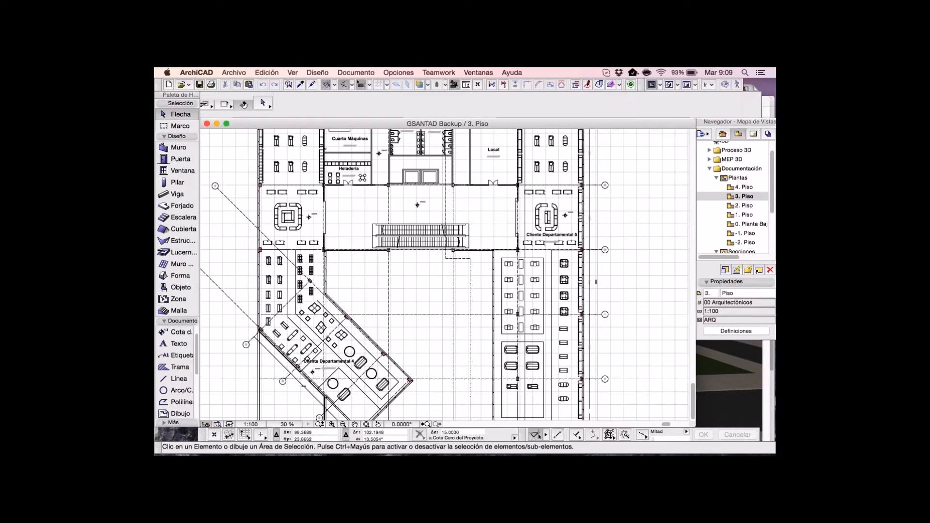
pyautogui.scroll(-1, 443, 275)
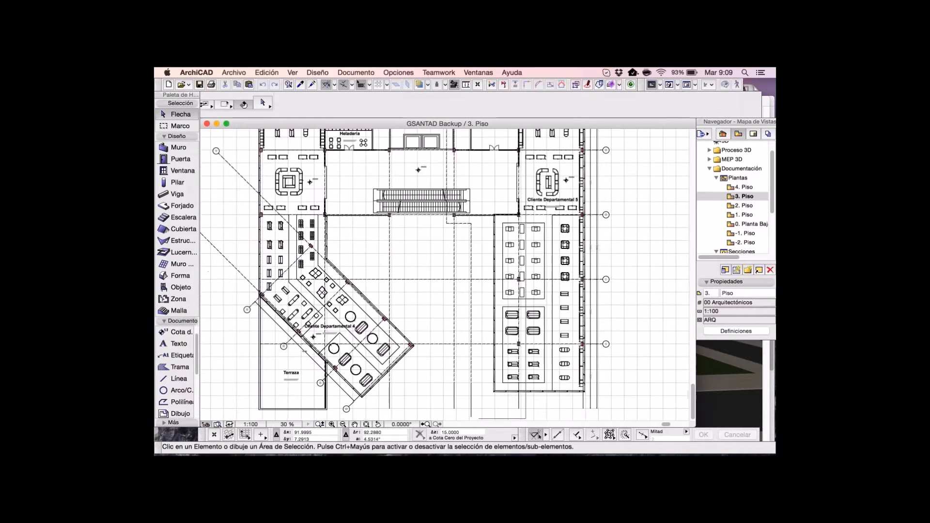
pyautogui.scroll(5, 271, 348)
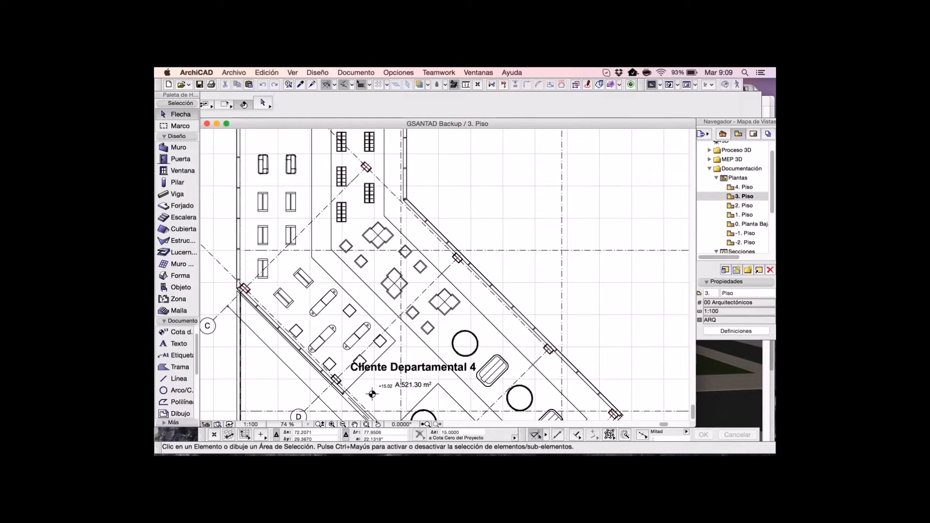
pyautogui.moveTo(371, 394); pyautogui.dragTo(368, 354, button='middle')
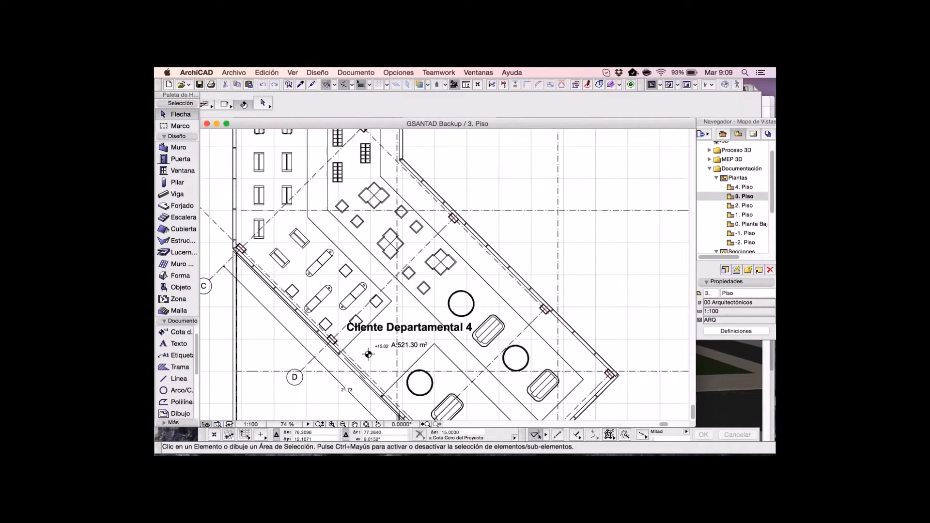
pyautogui.scroll(-2, 412, 233)
pyautogui.moveTo(412, 232); pyautogui.dragTo(395, 340, button='middle')
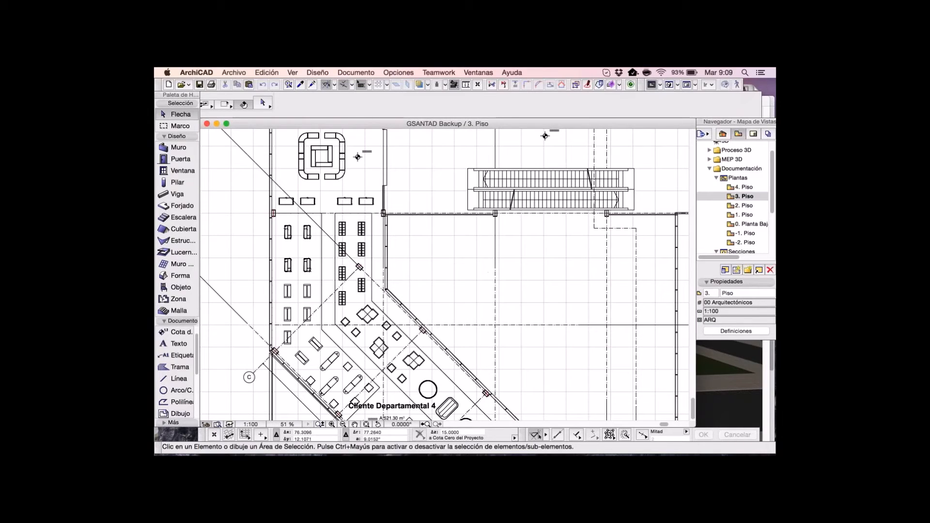
pyautogui.moveTo(362, 247); pyautogui.dragTo(400, 320, button='middle')
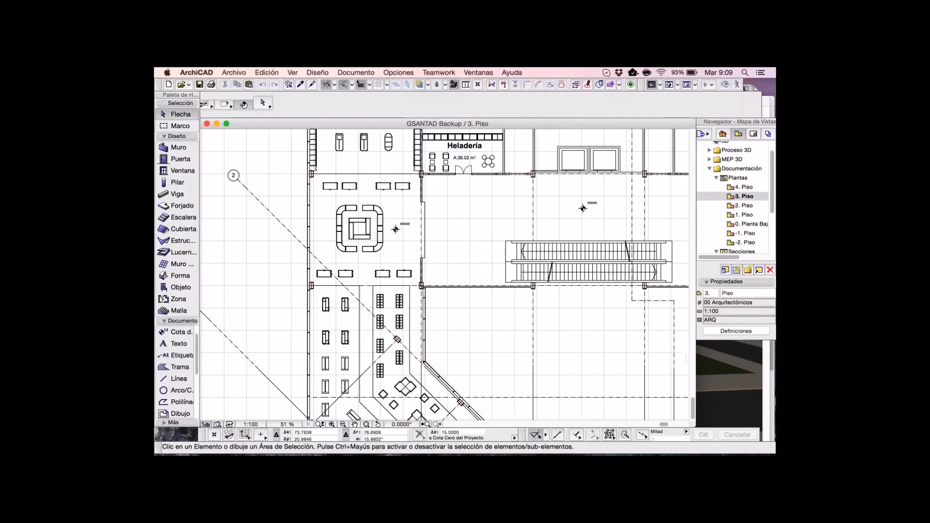
pyautogui.moveTo(395, 229); pyautogui.dragTo(383, 101, button='middle')
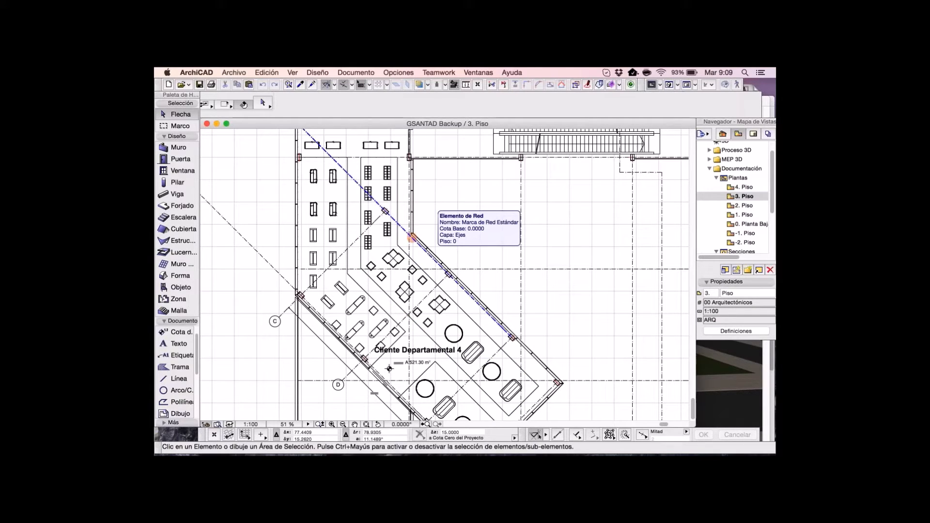
# Examine the Heladería, Cuarto Máquinas and Local premises around the escalator hall of the third floor.
pyautogui.click(412, 238)
pyautogui.scroll(-1, 411, 238)
pyautogui.moveTo(588, 155); pyautogui.dragTo(436, 280, button='middle')
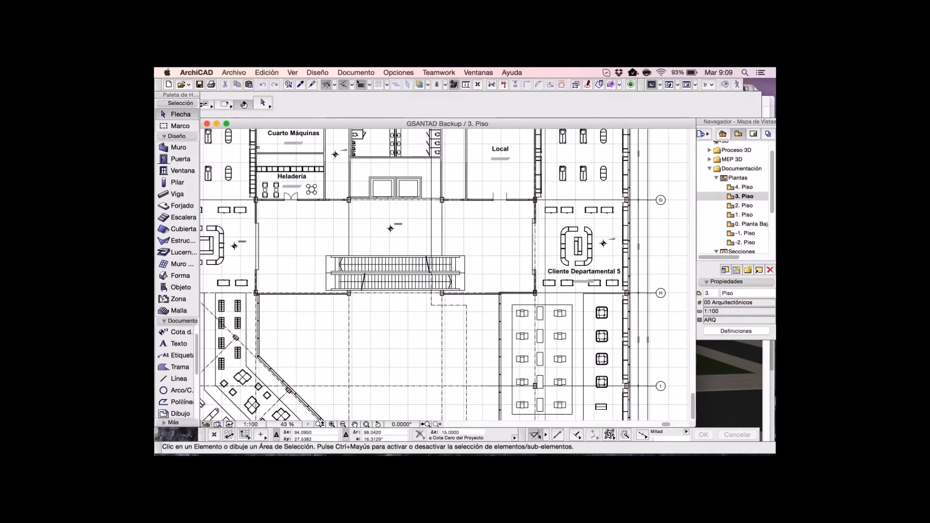
pyautogui.moveTo(436, 280); pyautogui.dragTo(418, 302, button='middle')
pyautogui.scroll(1, 498, 212)
pyautogui.moveTo(498, 212); pyautogui.dragTo(586, 216, button='middle')
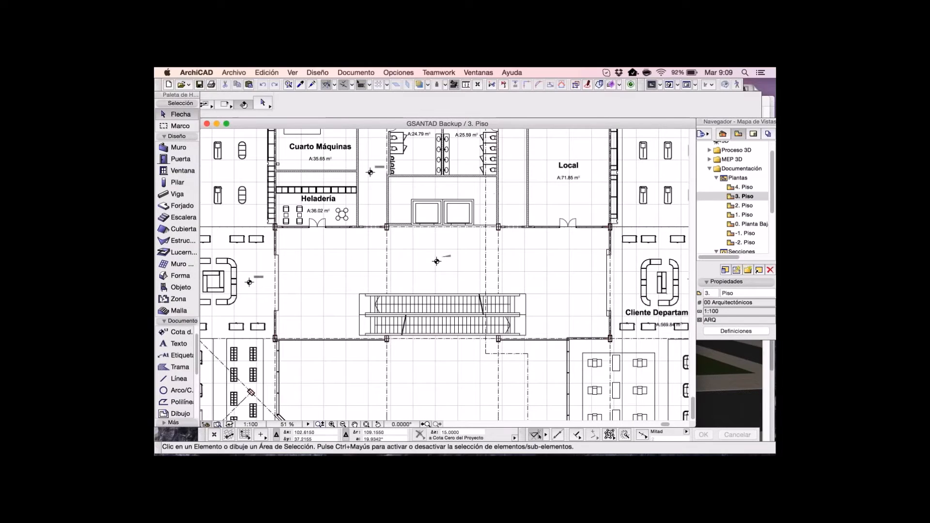
pyautogui.scroll(-4, 549, 192)
pyautogui.moveTo(549, 192); pyautogui.dragTo(521, 181, button='middle')
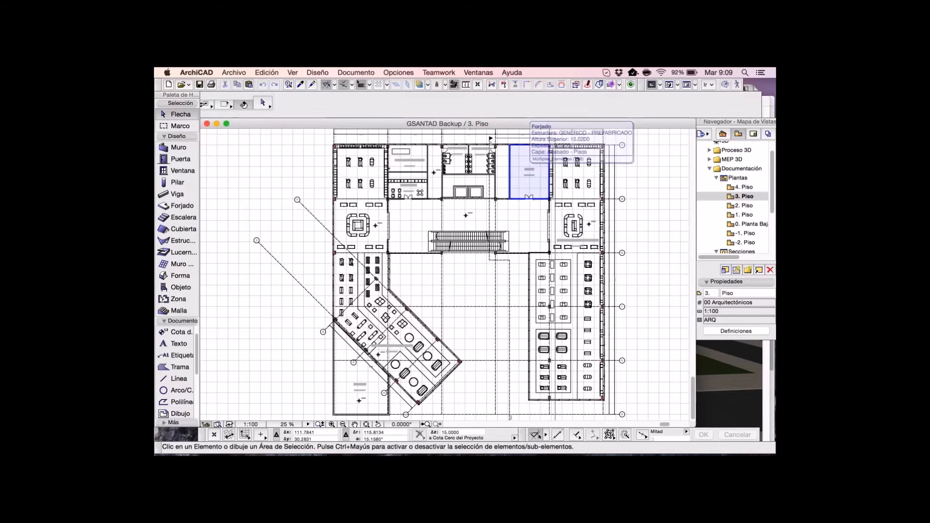
# Examine the furniture layout of the Cliente Departamental 5 premises and the overall third-floor plan.
pyautogui.scroll(2, 570, 308)
pyautogui.scroll(3, 615, 376)
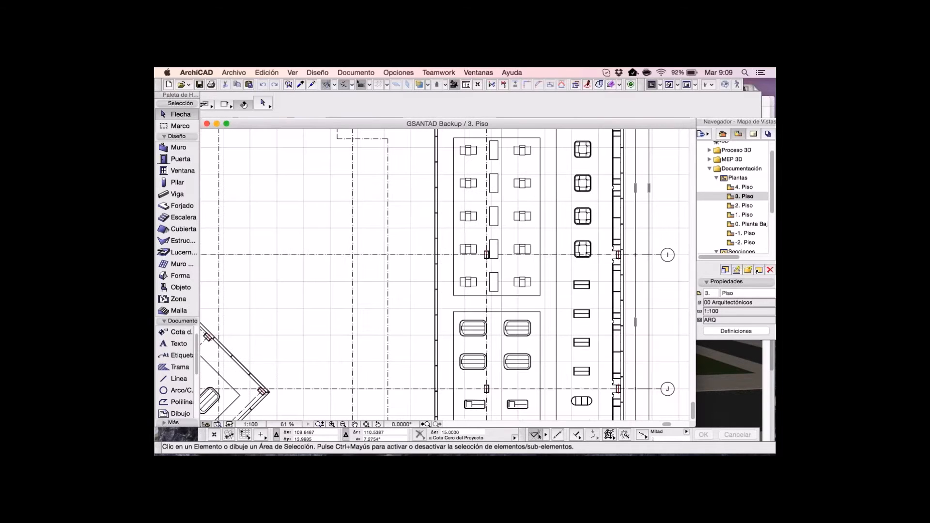
pyautogui.scroll(-4, 536, 285)
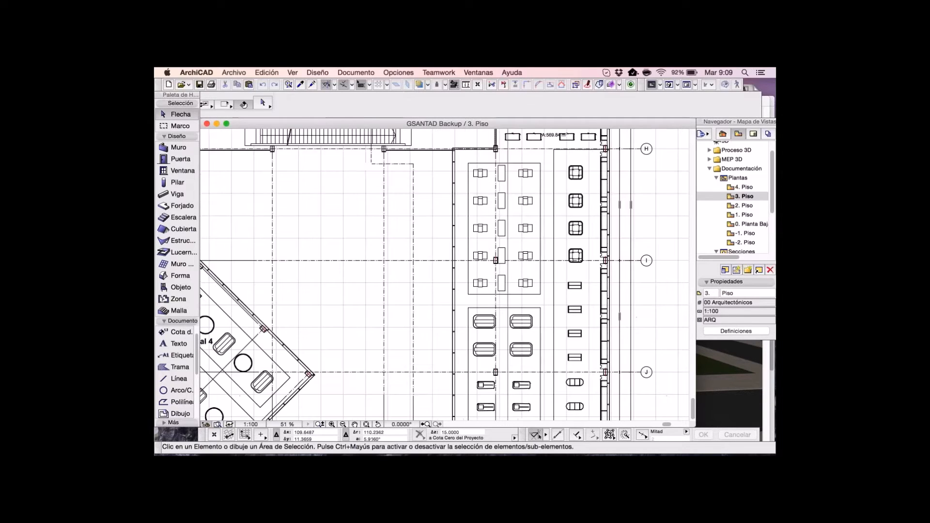
pyautogui.moveTo(536, 285); pyautogui.dragTo(553, 309, button='middle')
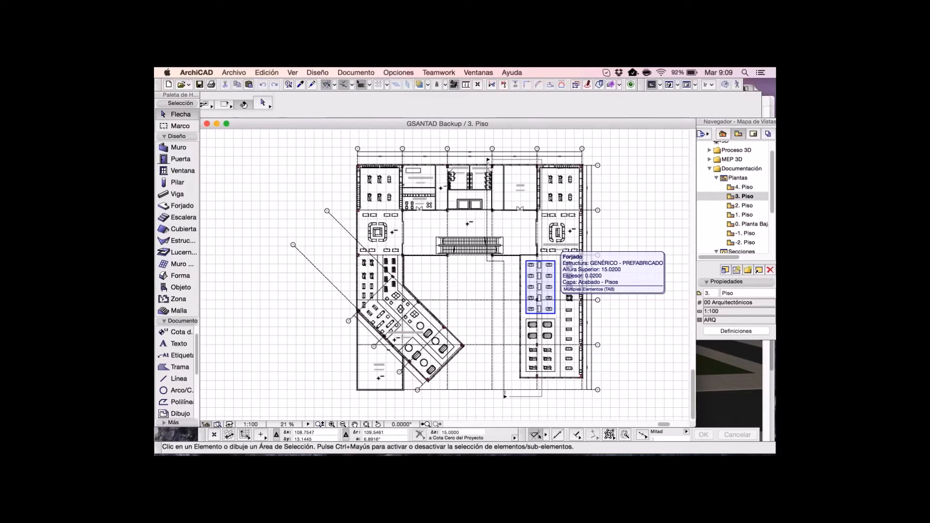
# Show the project map, review the element schedules under Esquemas and collapse the Elemento group.
pyautogui.click(722, 133)
pyautogui.scroll(-1, 734, 208)
pyautogui.scroll(-6, 734, 209)
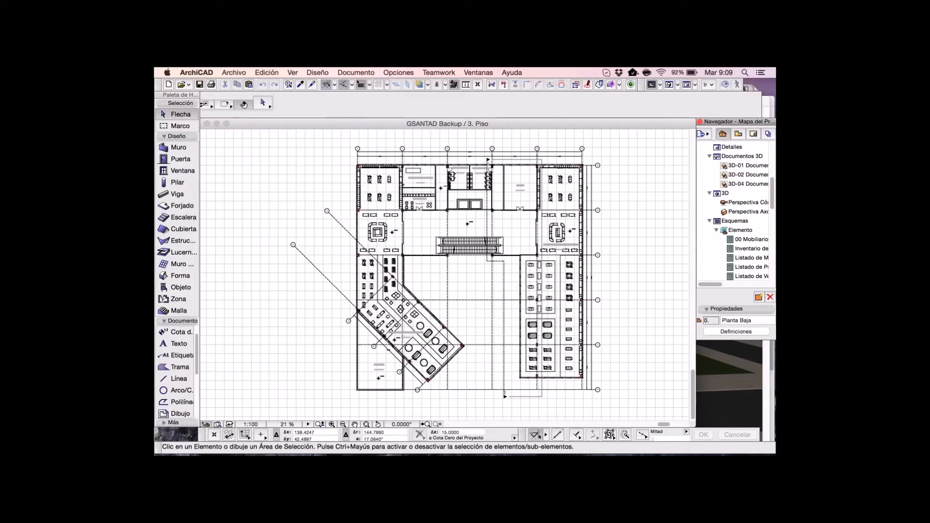
pyautogui.click(740, 230)
pyautogui.scroll(-3, 734, 211)
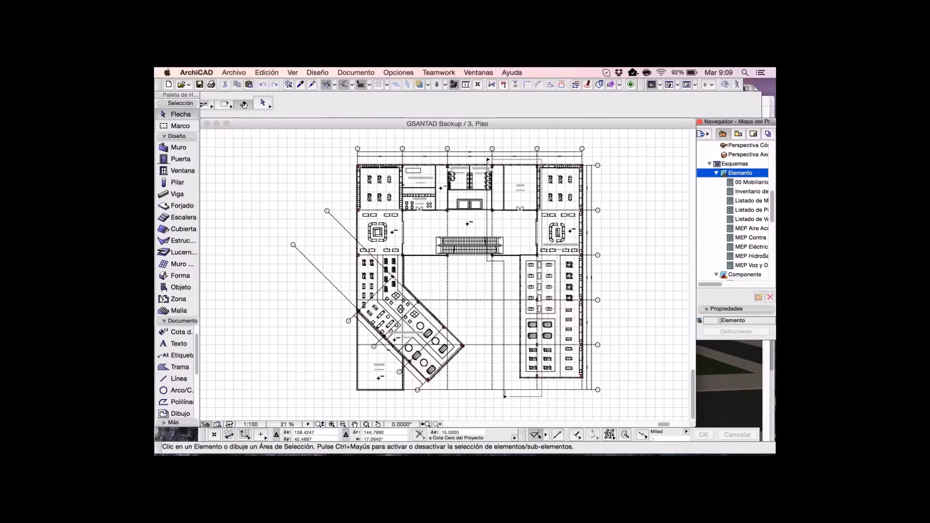
pyautogui.click(716, 207)
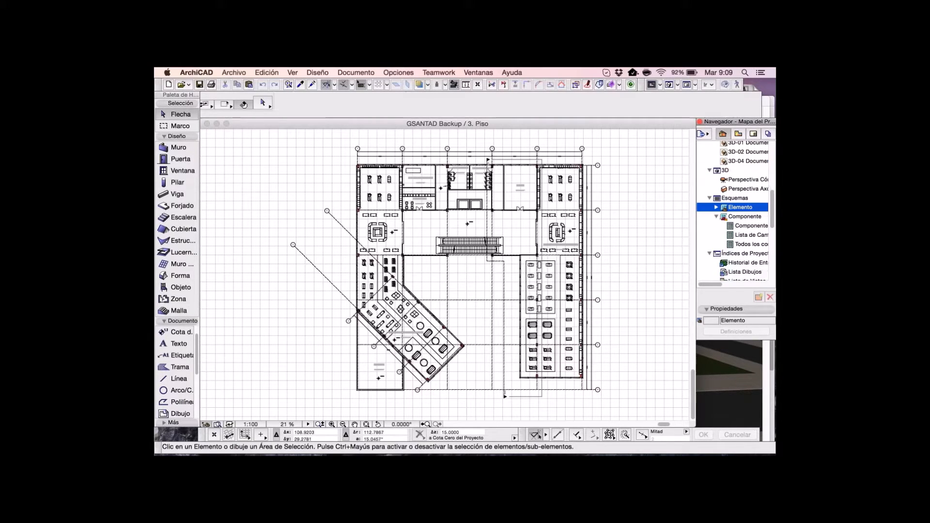
pyautogui.hscroll(1, 447, 275)
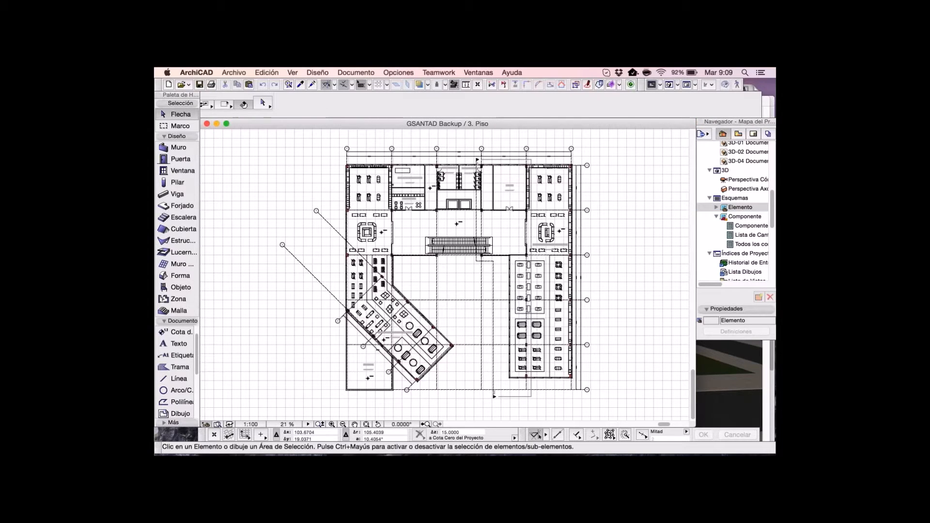
pyautogui.hscroll(2, 447, 275)
pyautogui.scroll(2, 480, 260)
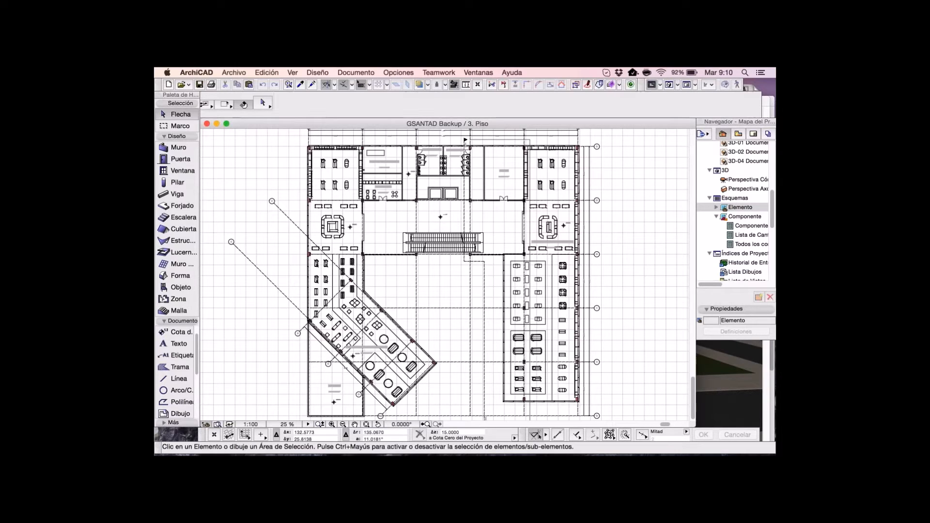
# Create a new element schedule with ID 00 and the name "Inventario Mobiliario".
pyautogui.rightClick(739, 207)
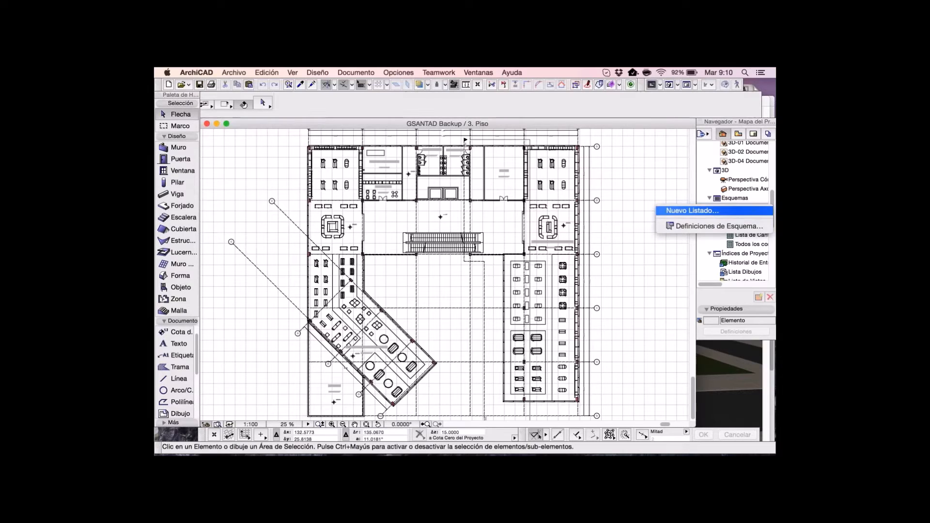
pyautogui.click(692, 211)
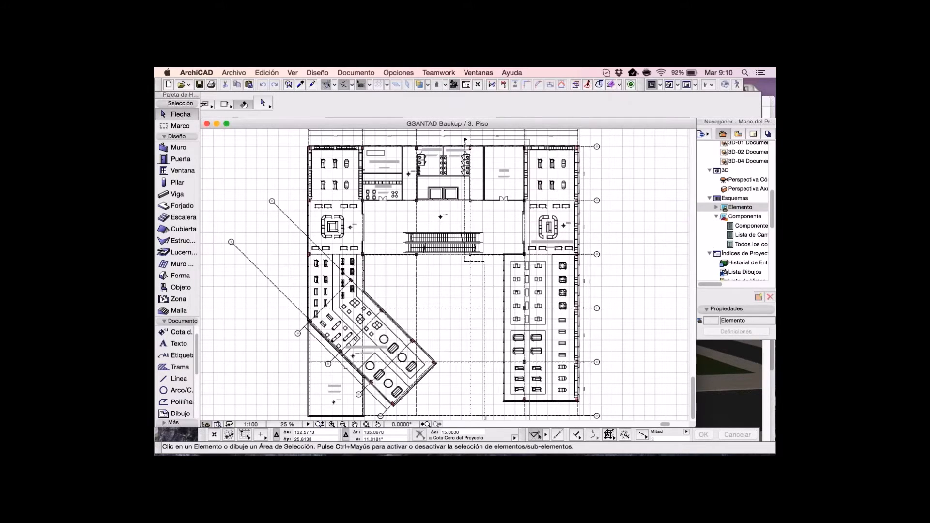
pyautogui.moveTo(465, 175); pyautogui.dragTo(384, 143)
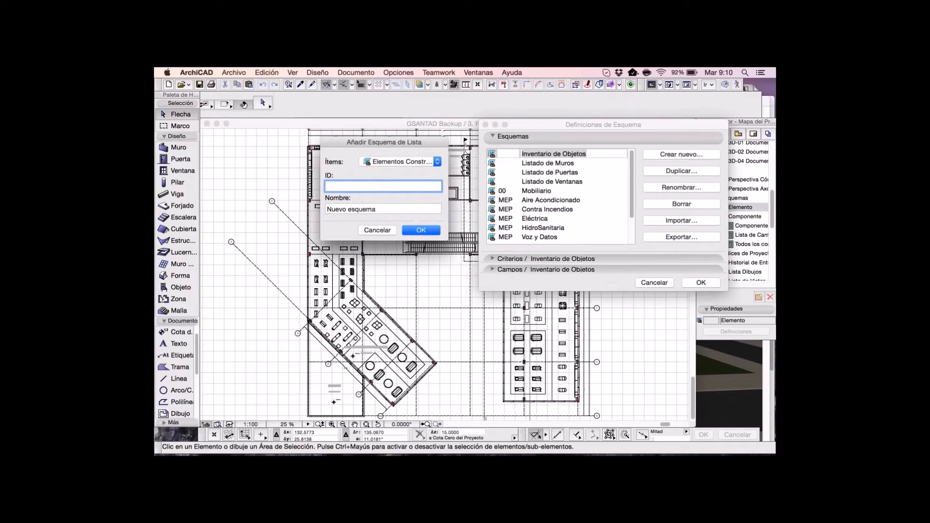
pyautogui.write('00')
pyautogui.press('Tab')
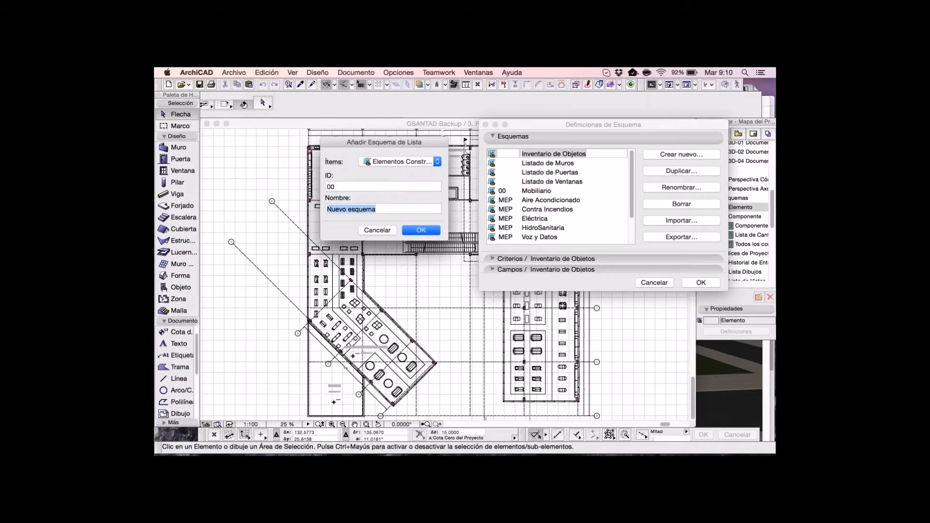
pyautogui.write('Invent')
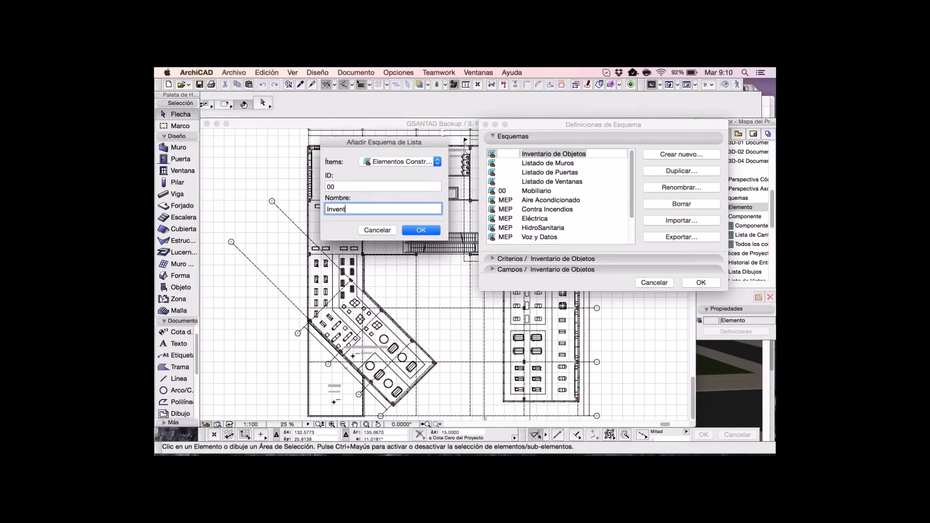
pyautogui.write('ario Mobiliario')
pyautogui.press('Return')
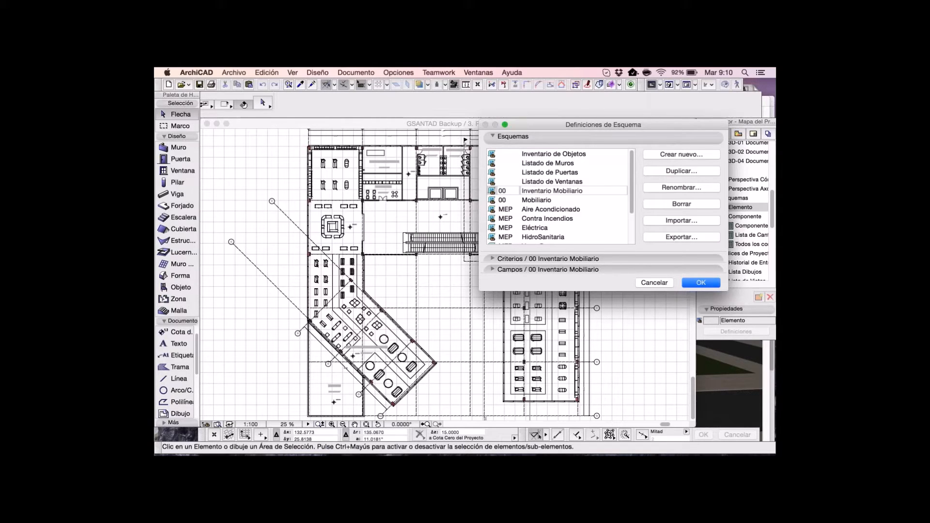
# Set the element type criterion of the Inventario Mobiliario schedule to Objeto.
pyautogui.click(548, 258)
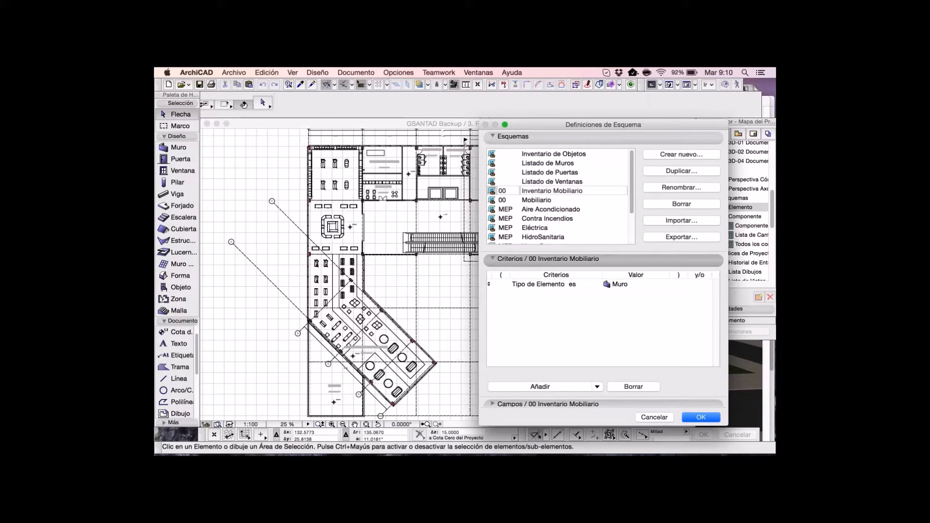
pyautogui.click(541, 284)
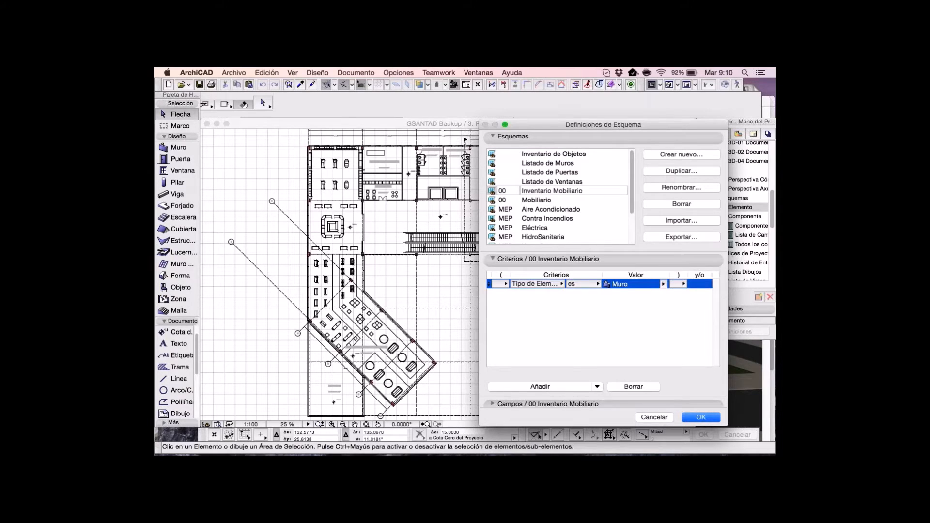
pyautogui.click(541, 284)
pyautogui.click(600, 95)
pyautogui.click(663, 284)
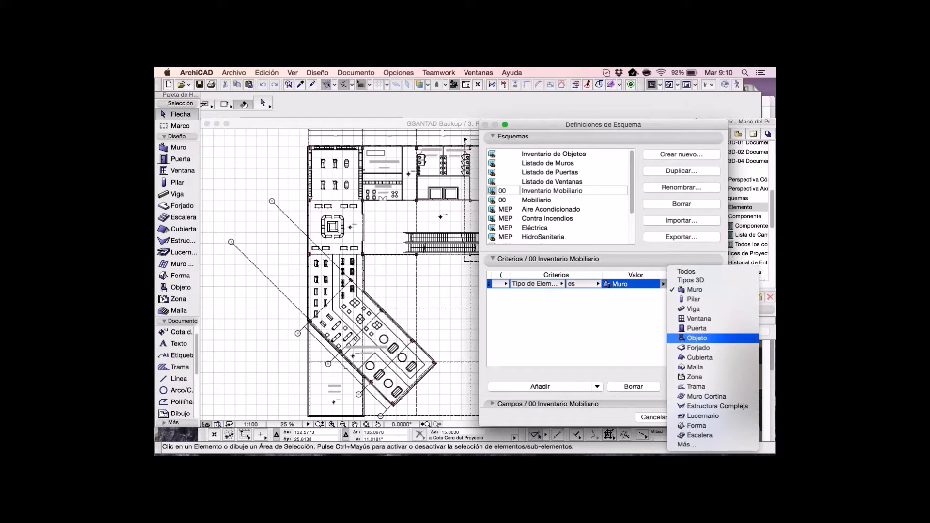
pyautogui.click(696, 338)
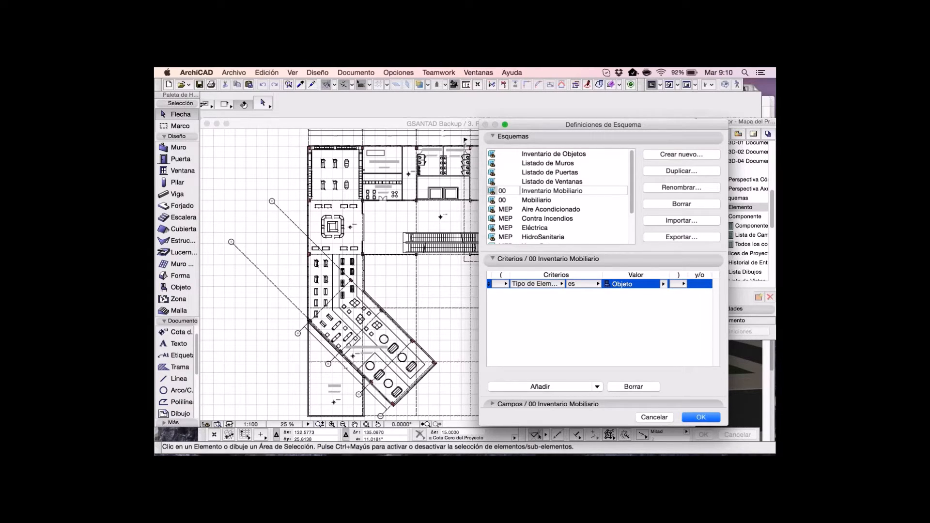
# Add a second criterion to the Inventario Mobiliario schedule requiring Capa to be Interior - Mobiliario.
pyautogui.moveTo(603, 124); pyautogui.dragTo(585, 109)
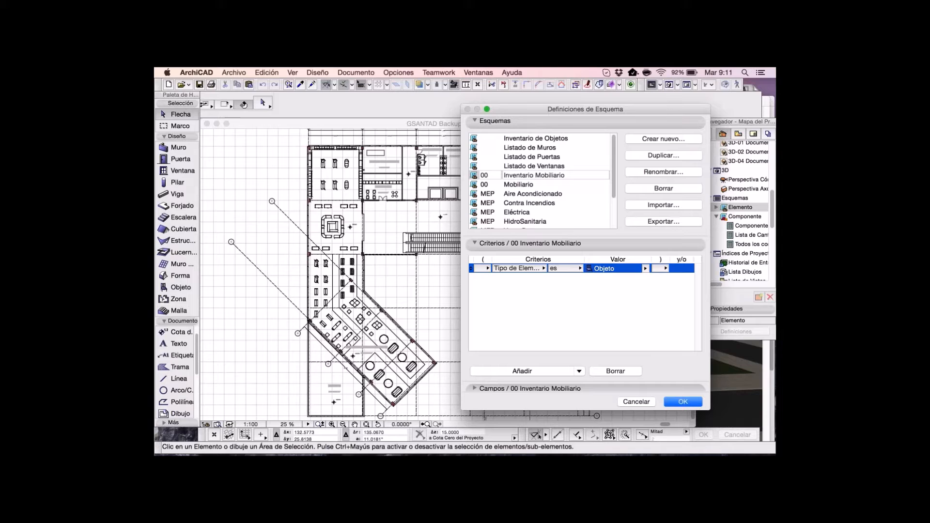
pyautogui.click(522, 371)
pyautogui.click(515, 277)
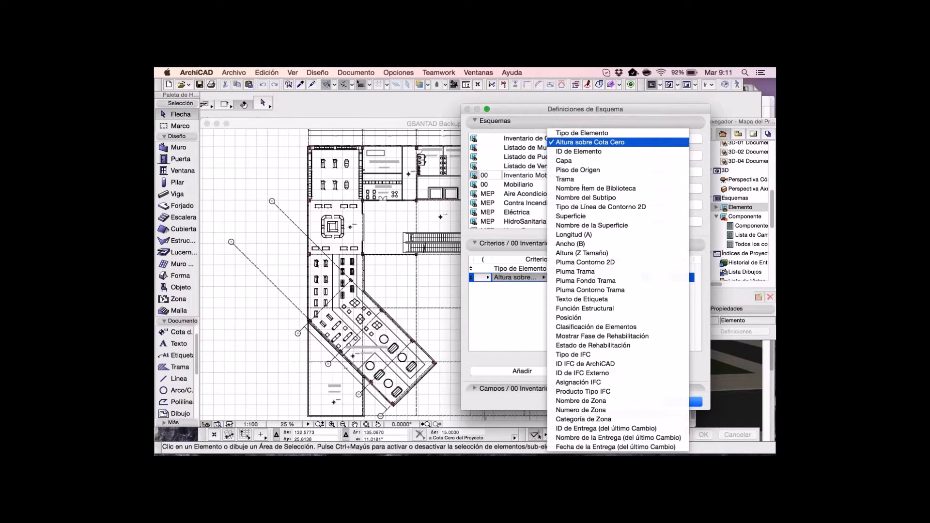
pyautogui.click(563, 161)
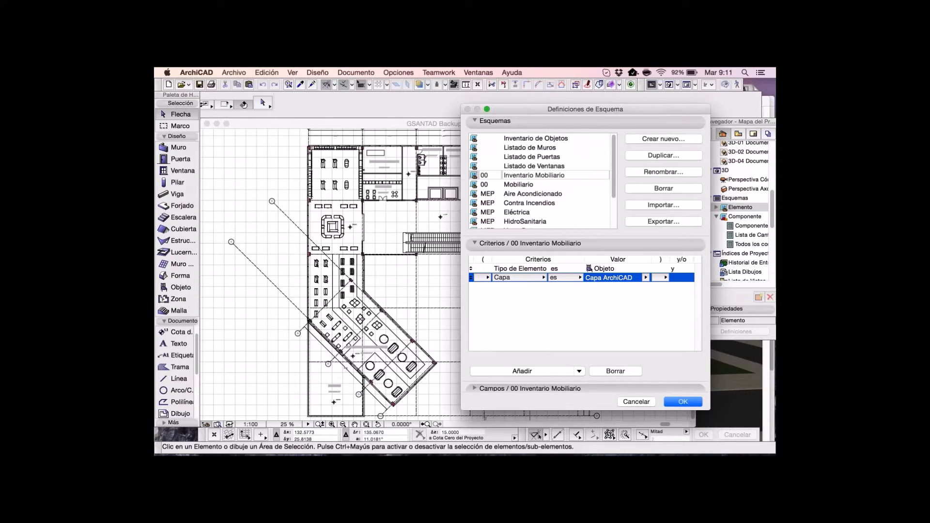
pyautogui.click(609, 278)
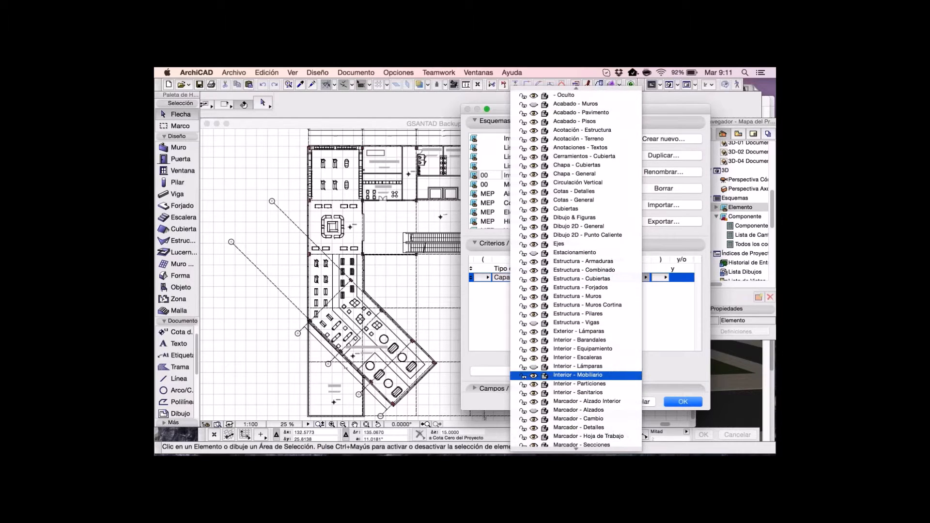
pyautogui.click(577, 375)
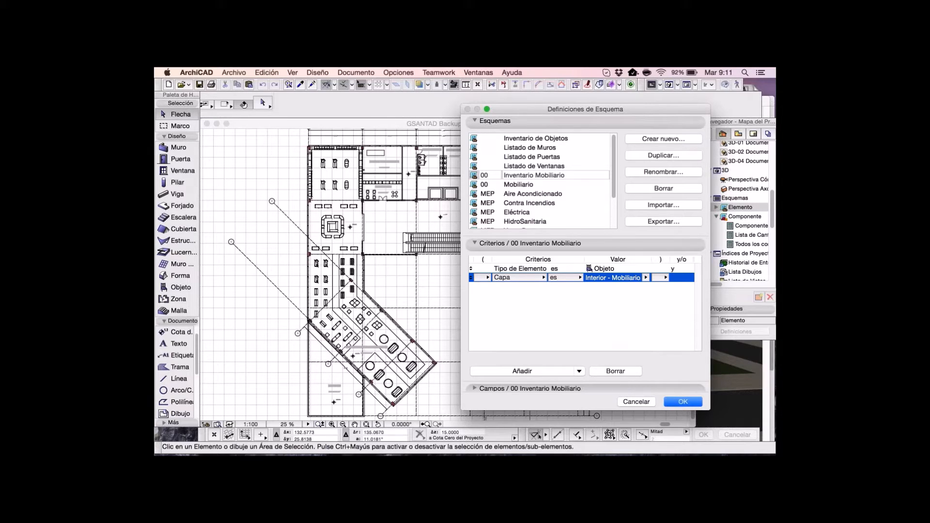
# Add the general parameter Nombre de Zona to the fields of the Inventario Mobiliario schedule.
pyautogui.click(530, 388)
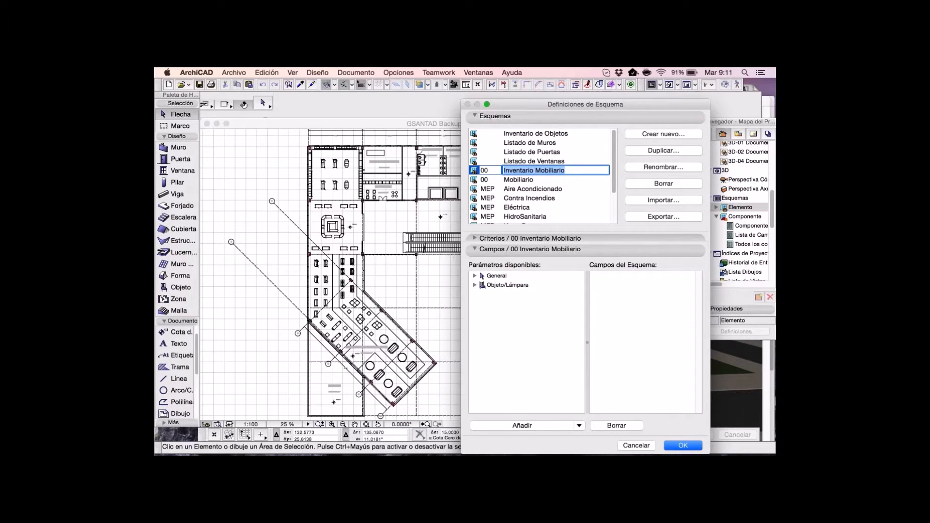
pyautogui.click(475, 275)
pyautogui.scroll(3, 526, 341)
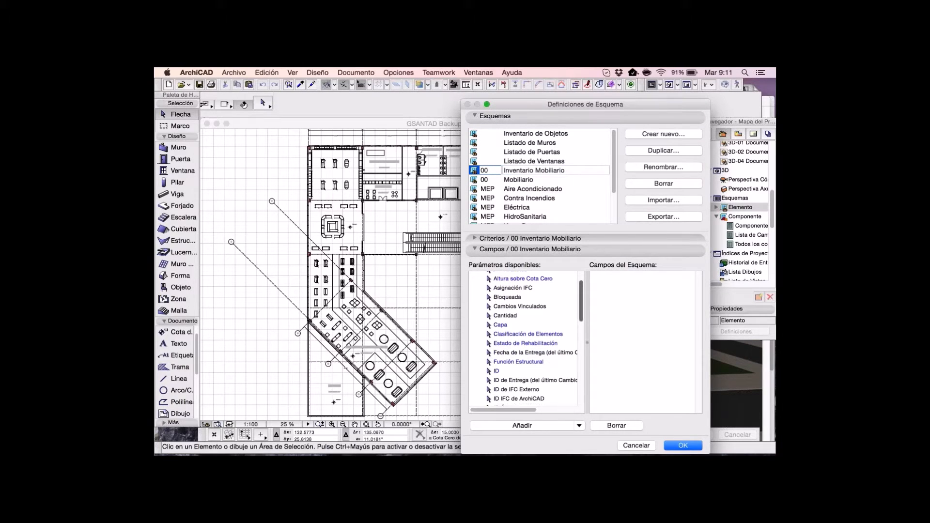
pyautogui.scroll(-10, 526, 342)
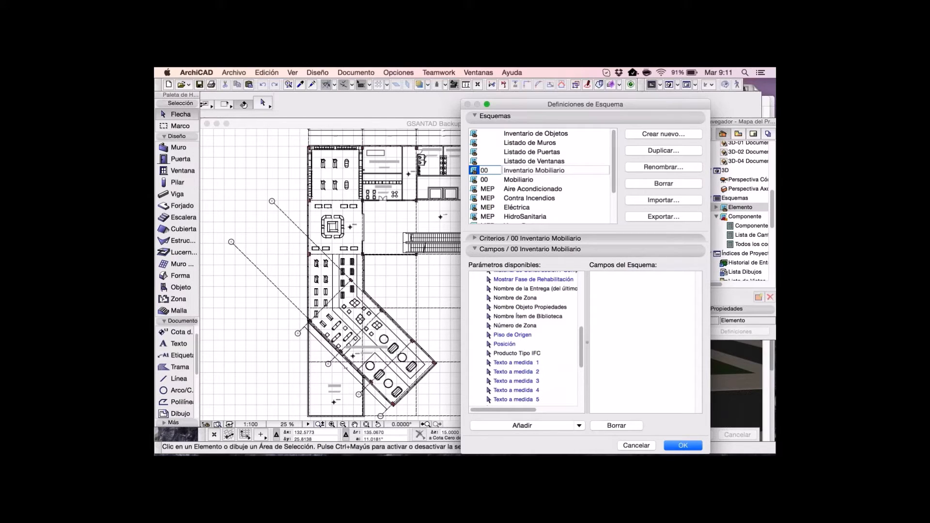
pyautogui.moveTo(514, 297); pyautogui.dragTo(675, 276)
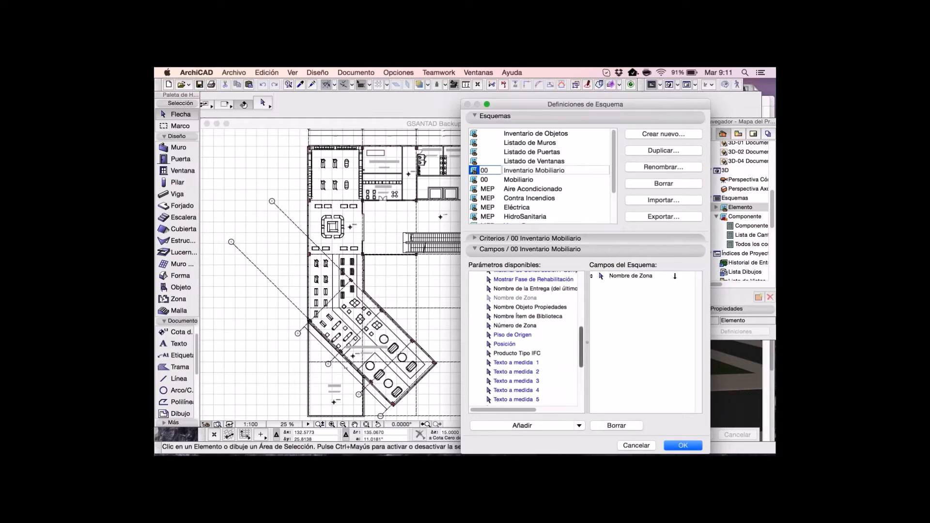
# Add Nombre Ítem de Biblioteca as a schedule field below Nombre de Zona.
pyautogui.scroll(-1, 522, 339)
pyautogui.click(528, 313)
pyautogui.doubleClick(528, 313)
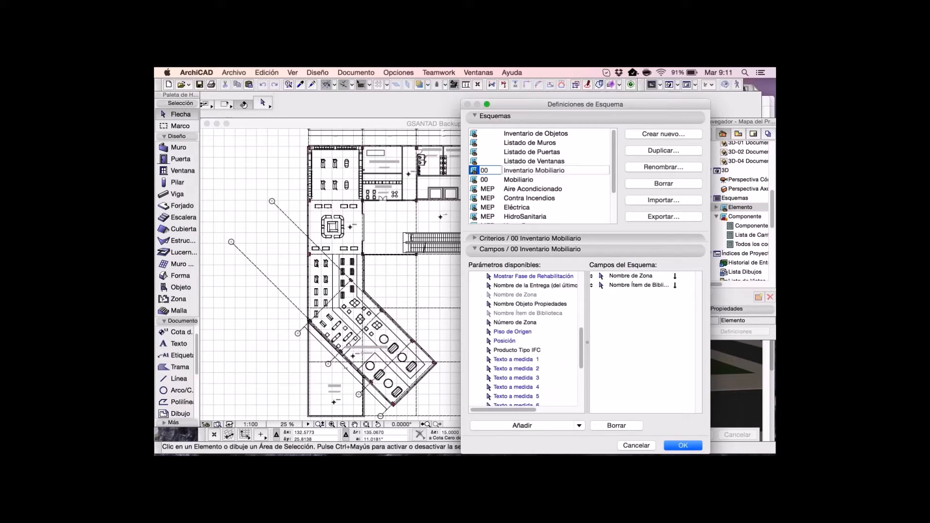
# Add the Piso de Origen field and move it to the start of the schedule's field order.
pyautogui.scroll(2, 523, 339)
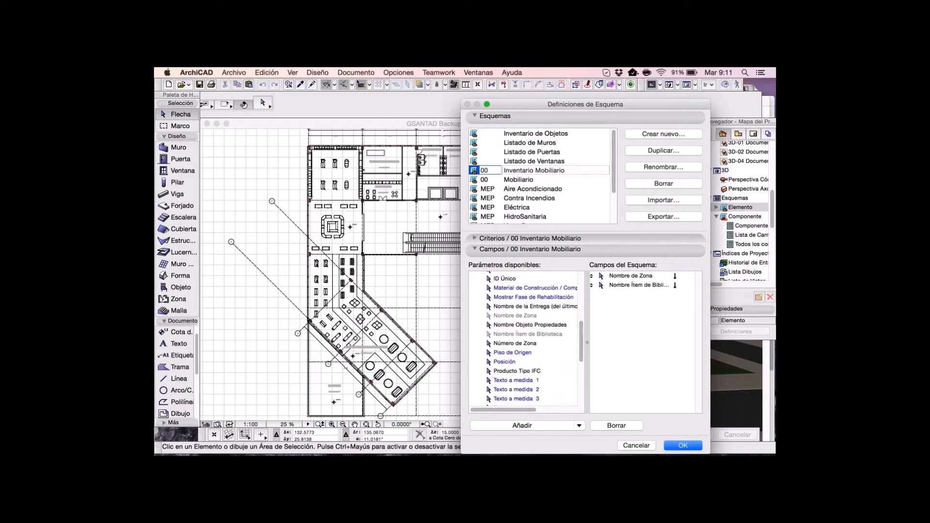
pyautogui.doubleClick(513, 352)
pyautogui.moveTo(591, 294); pyautogui.dragTo(591, 276)
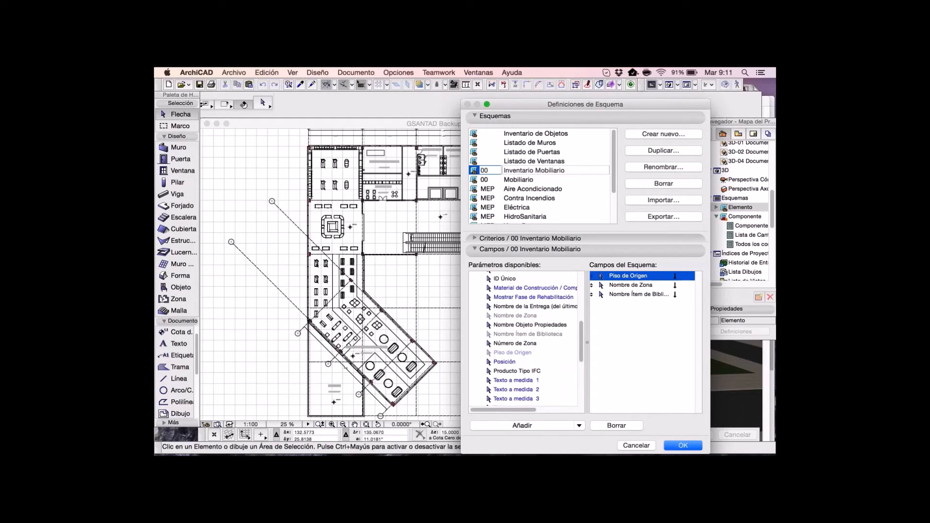
# Add the Cantidad parameter as the fourth field, below Nombre Ítem de Biblioteca.
pyautogui.scroll(3, 525, 341)
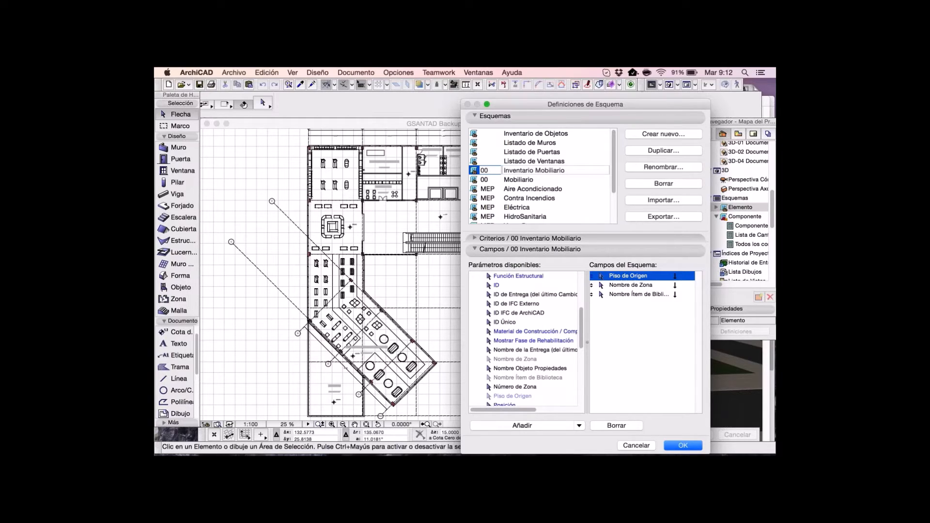
pyautogui.scroll(4, 526, 339)
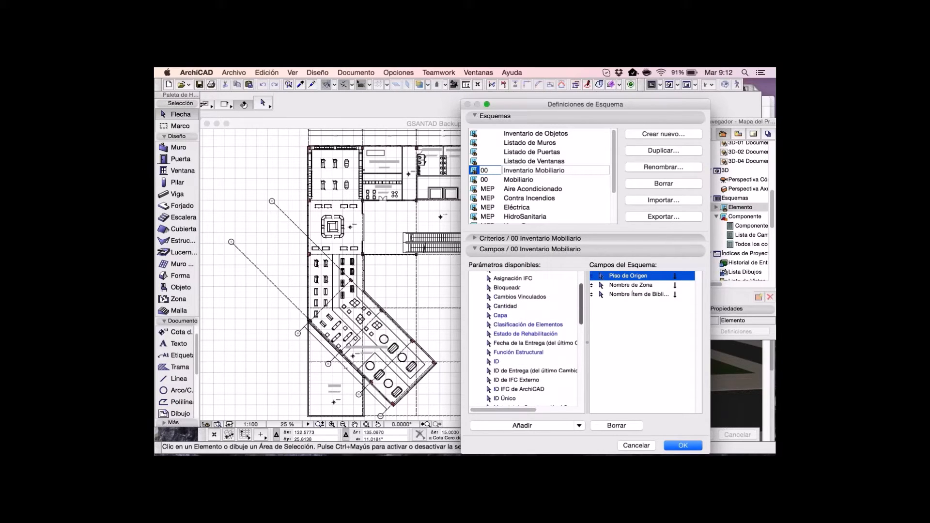
pyautogui.moveTo(505, 306); pyautogui.dragTo(596, 310)
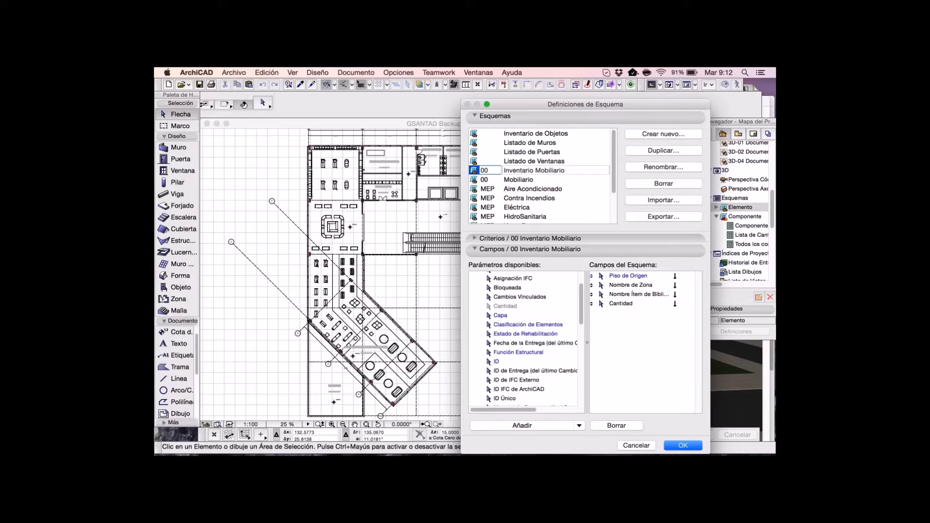
# Add the Objeto/Lámpara parameter Imagen previa as the last schedule field and accept the schedule definitions.
pyautogui.scroll(4, 526, 338)
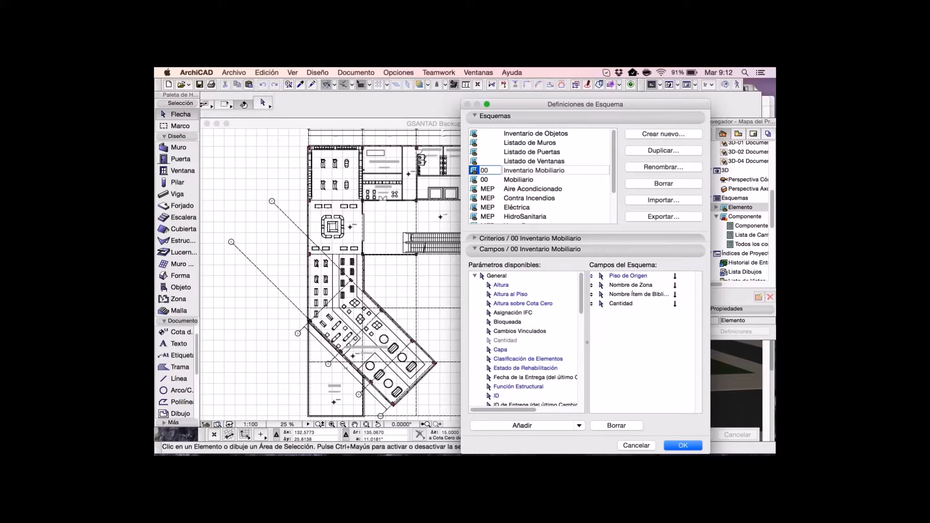
pyautogui.click(497, 276)
pyautogui.click(475, 275)
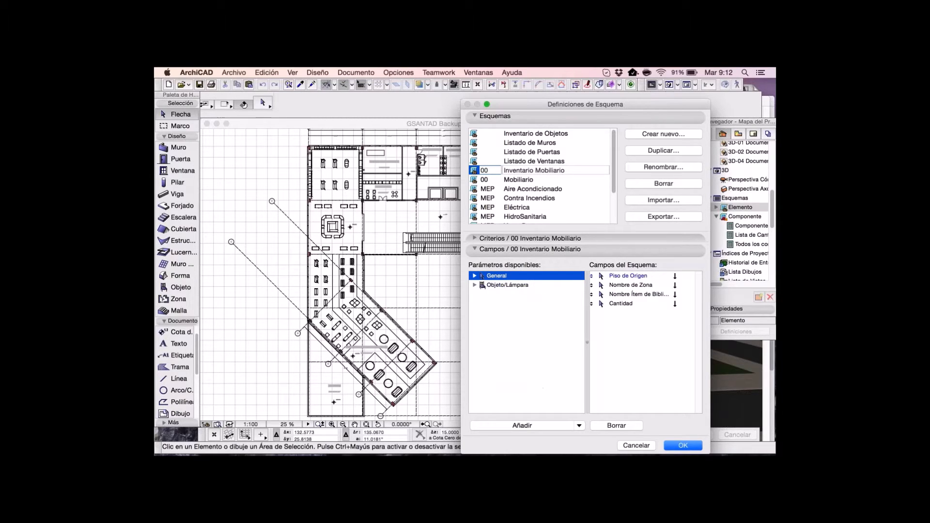
pyautogui.click(474, 285)
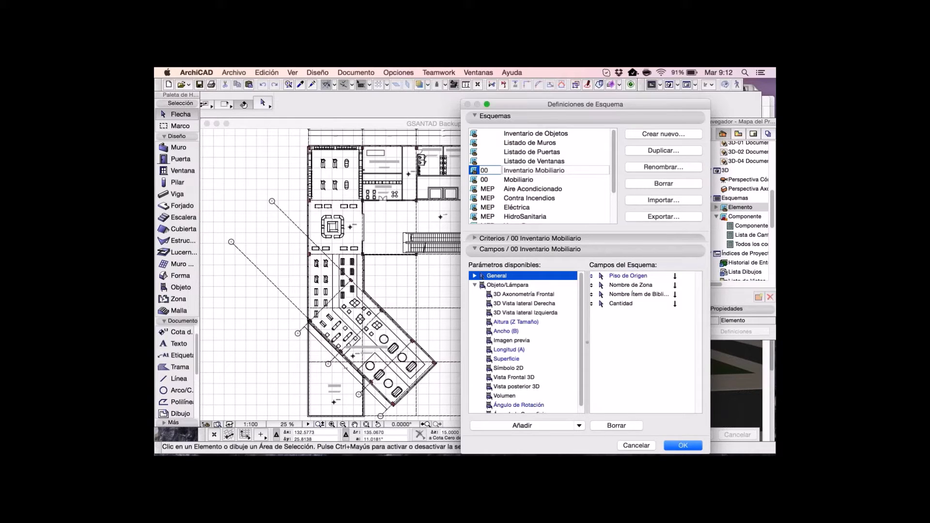
pyautogui.moveTo(512, 340); pyautogui.dragTo(627, 317)
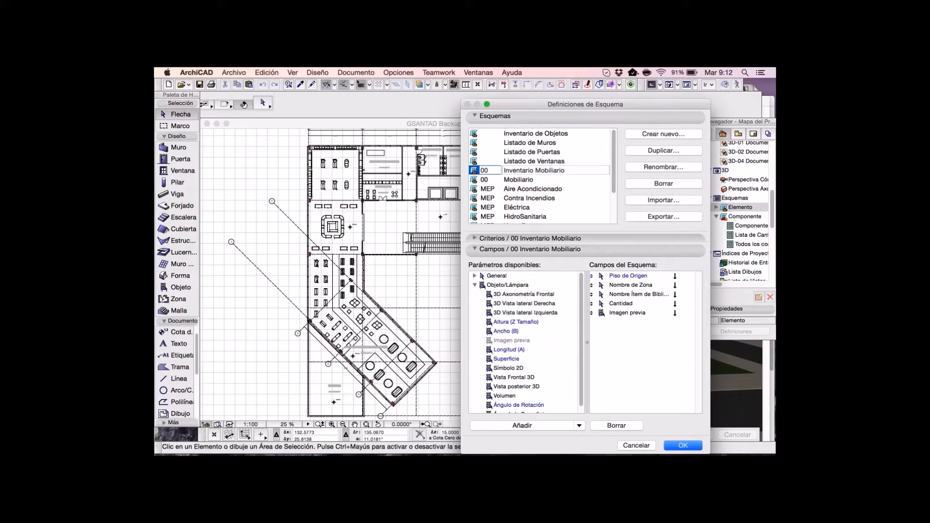
pyautogui.press('Return')
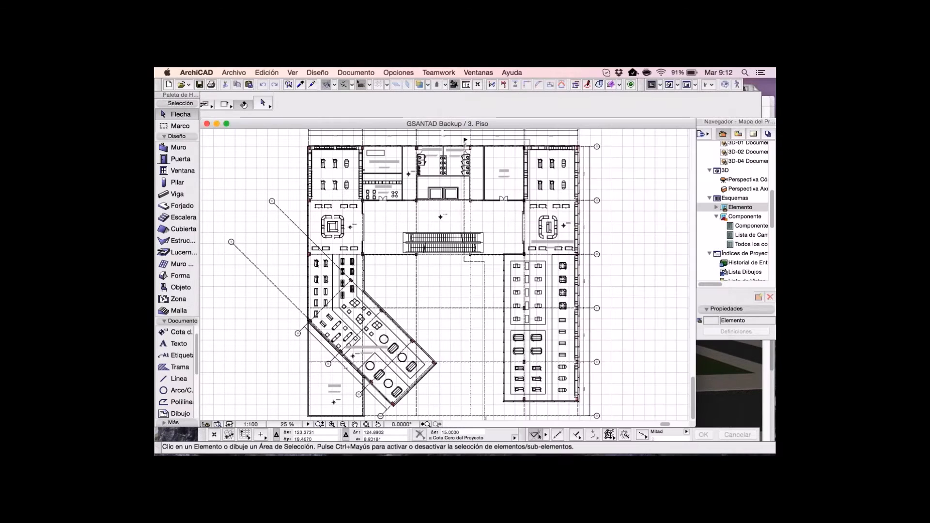
# Open the 00 Inventario Mobiliario schedule from the Elemento group of the project map.
pyautogui.click(716, 207)
pyautogui.scroll(-1, 716, 207)
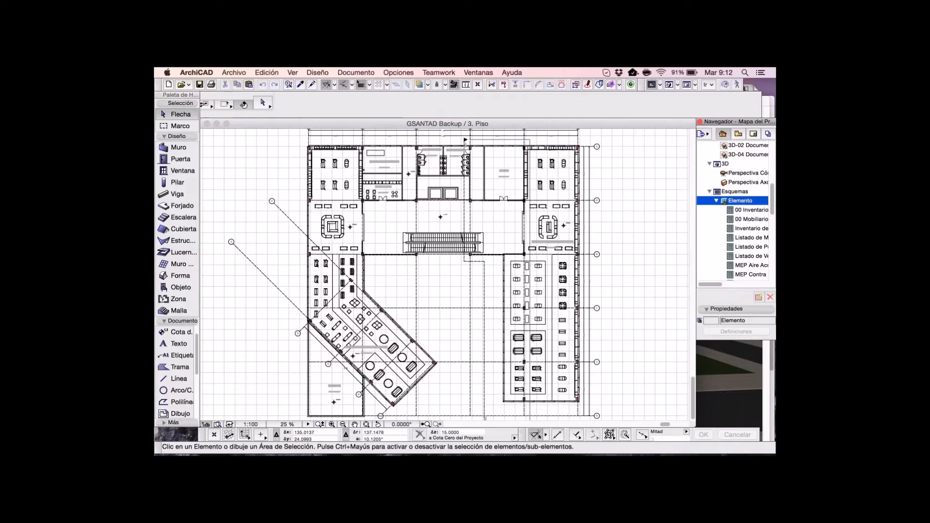
pyautogui.hscroll(3, 732, 213)
pyautogui.hscroll(-2, 732, 213)
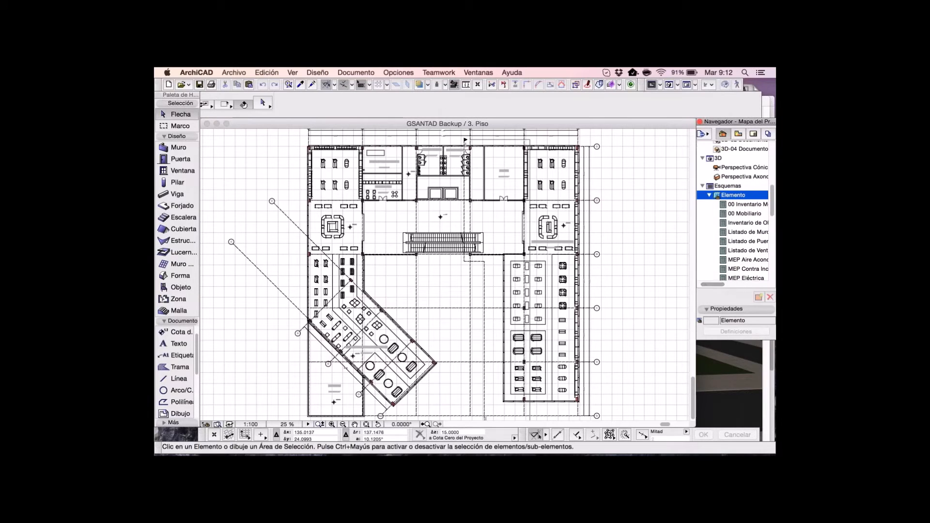
pyautogui.click(747, 204)
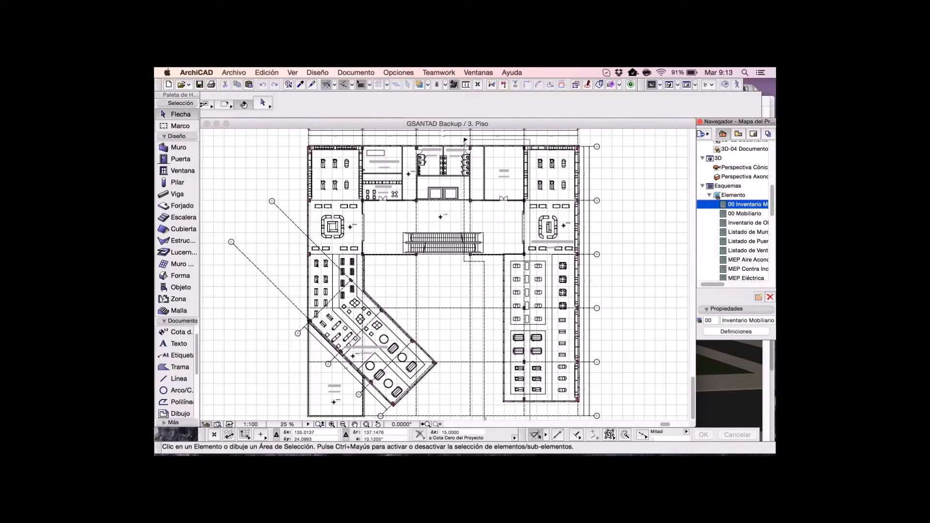
pyautogui.doubleClick(747, 204)
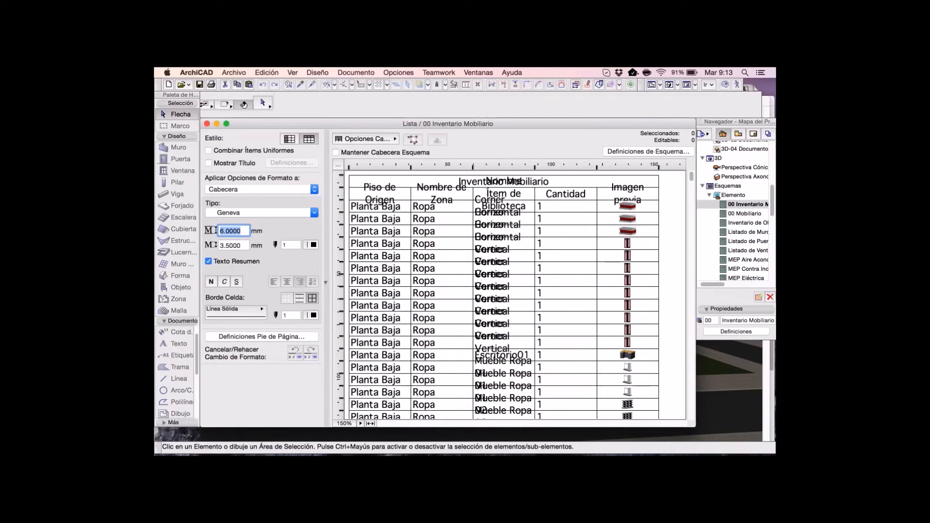
# Widen the Nombre Ítem de Biblioteca, Piso de Origen and Nombre de Zona columns so their headings fit on one line.
pyautogui.scroll(-5, 504, 296)
pyautogui.scroll(5, 504, 295)
pyautogui.moveTo(535, 167); pyautogui.dragTo(606, 167)
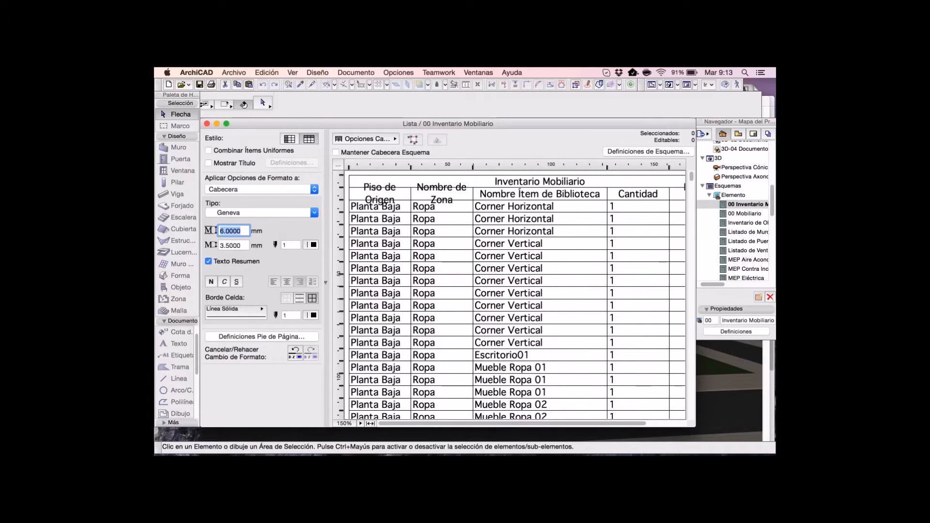
pyautogui.moveTo(410, 167); pyautogui.dragTo(419, 167)
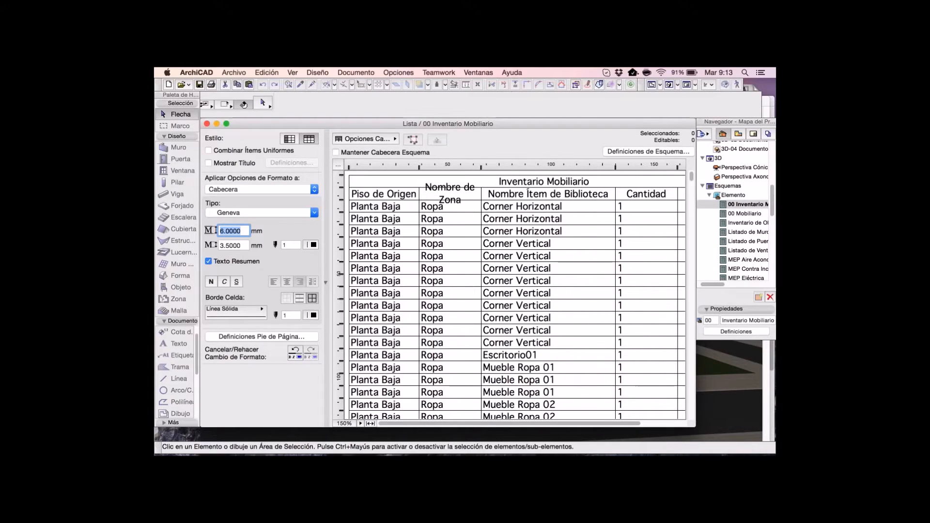
pyautogui.moveTo(482, 167); pyautogui.dragTo(534, 167)
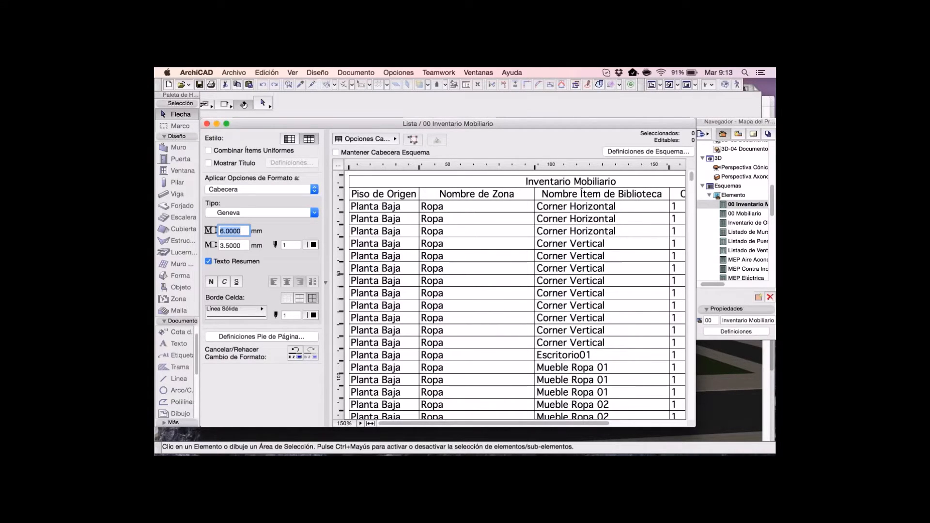
# Widen the Imagen previa column slightly so its heading fits on one line.
pyautogui.hscroll(5, 513, 296)
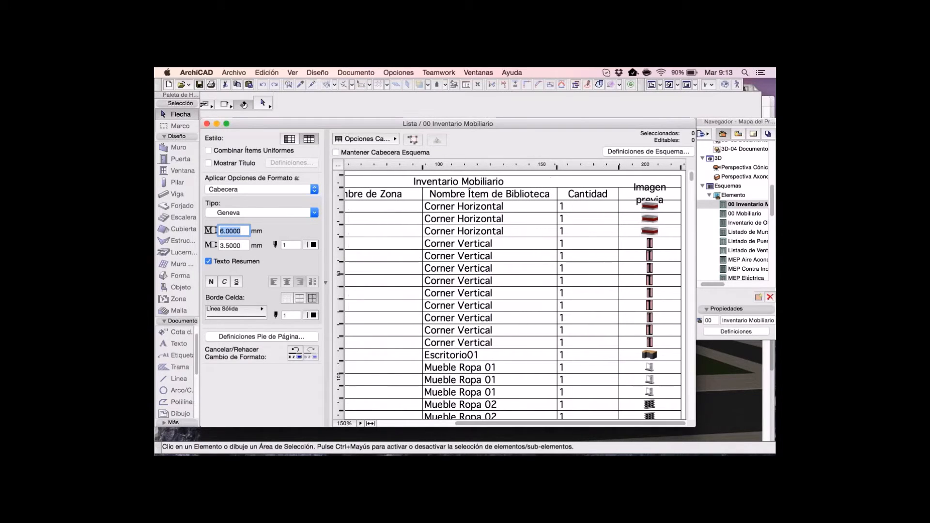
pyautogui.moveTo(681, 167); pyautogui.dragTo(687, 167)
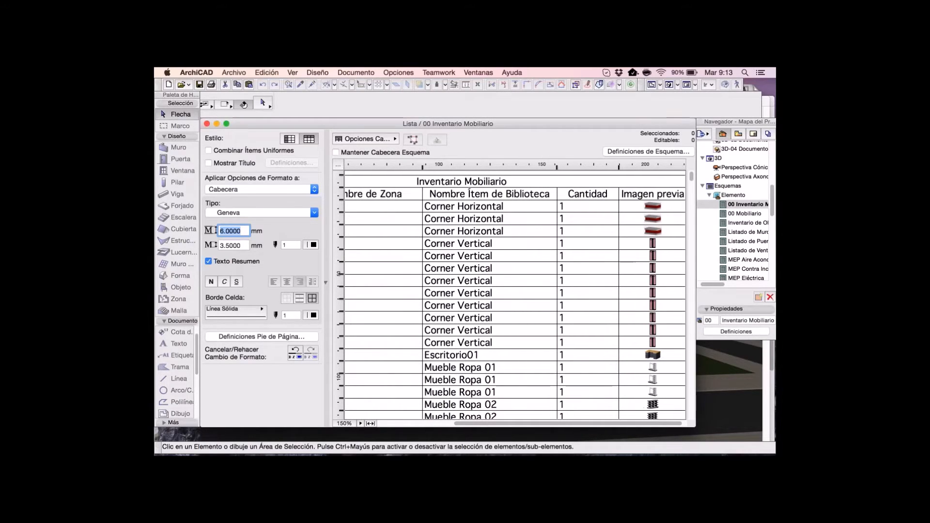
pyautogui.hscroll(1, 513, 295)
pyautogui.scroll(-3, 514, 296)
pyautogui.scroll(3, 514, 295)
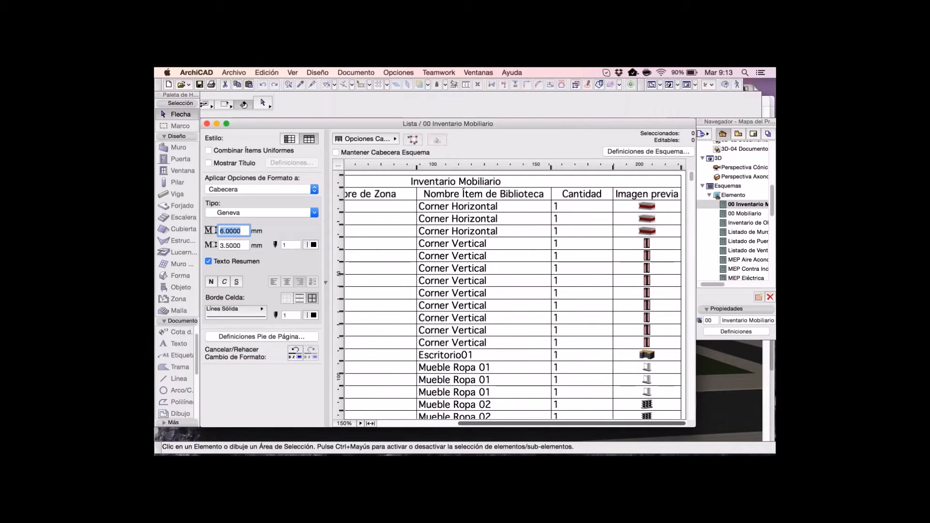
pyautogui.hscroll(-3, 515, 294)
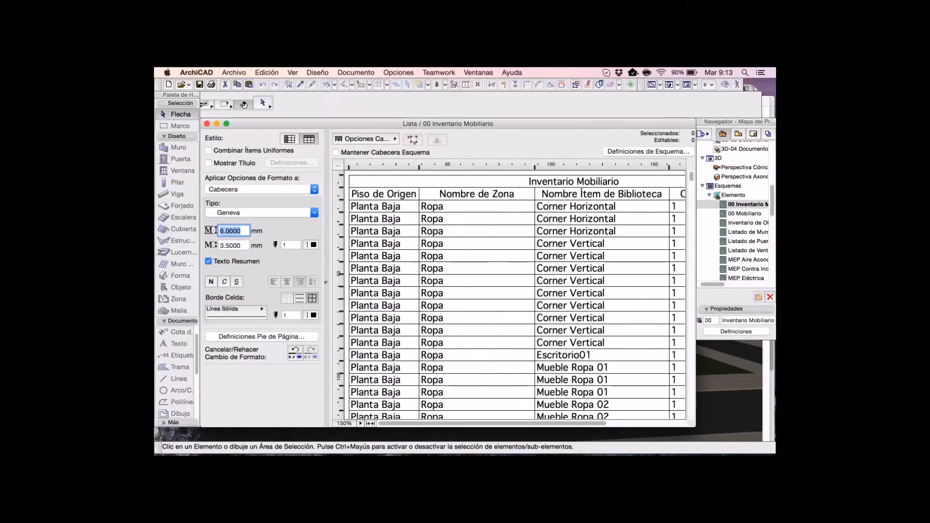
pyautogui.click(573, 181)
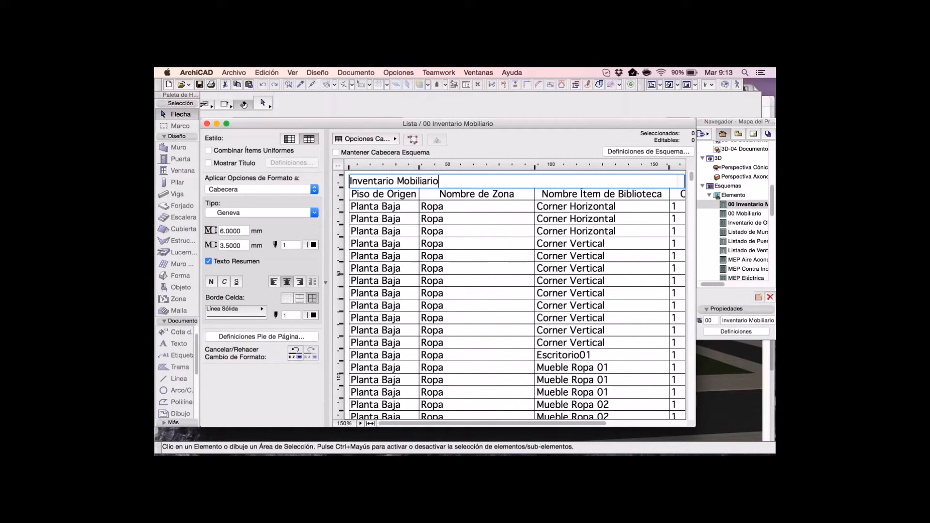
pyautogui.write('Tienda')
pyautogui.press('BackSpace')
pyautogui.press('BackSpace')
pyautogui.press('BackSpace')
pyautogui.press('BackSpace')
pyautogui.press('BackSpace')
pyautogui.hotkey('shift', 'Left')
pyautogui.press('BackSpace')
# Shorten the Nombre de Zona column heading to "Zona".
pyautogui.press('Tab')
pyautogui.press('Tab')
pyautogui.press('Tab')
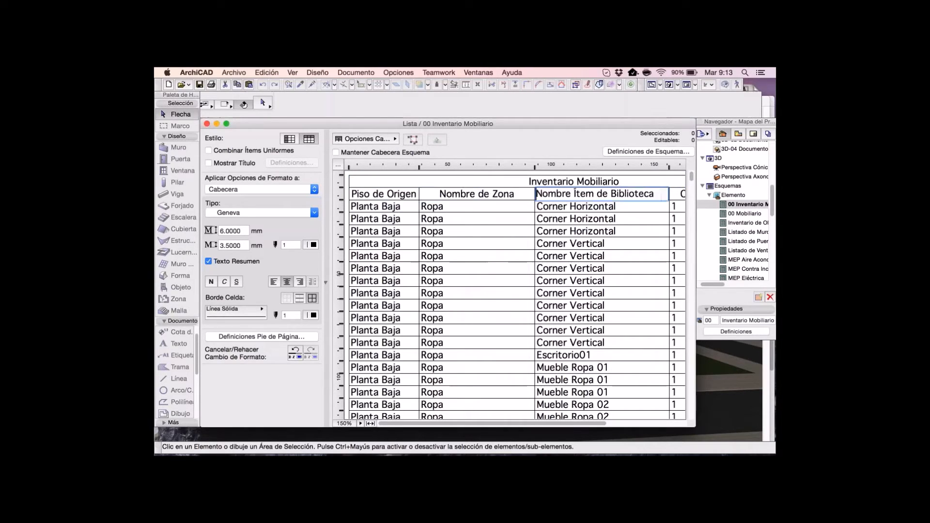
pyautogui.hotkey('shift', 'Tab')
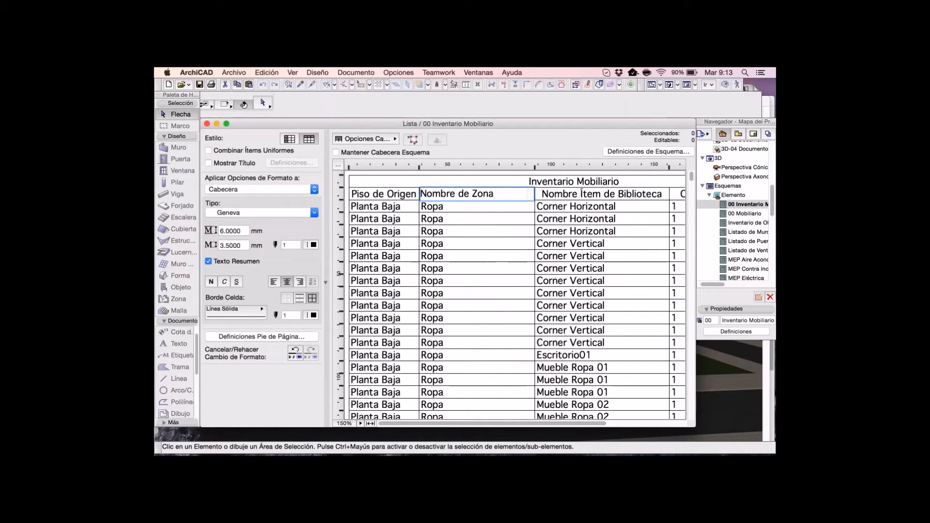
pyautogui.press('Return')
pyautogui.click(472, 193)
pyautogui.hotkey('shift', 'Home')
pyautogui.press('BackSpace')
# Replace the Nombre Ítem de Biblioteca column heading with "Objeto".
pyautogui.click(601, 193)
pyautogui.click(653, 194)
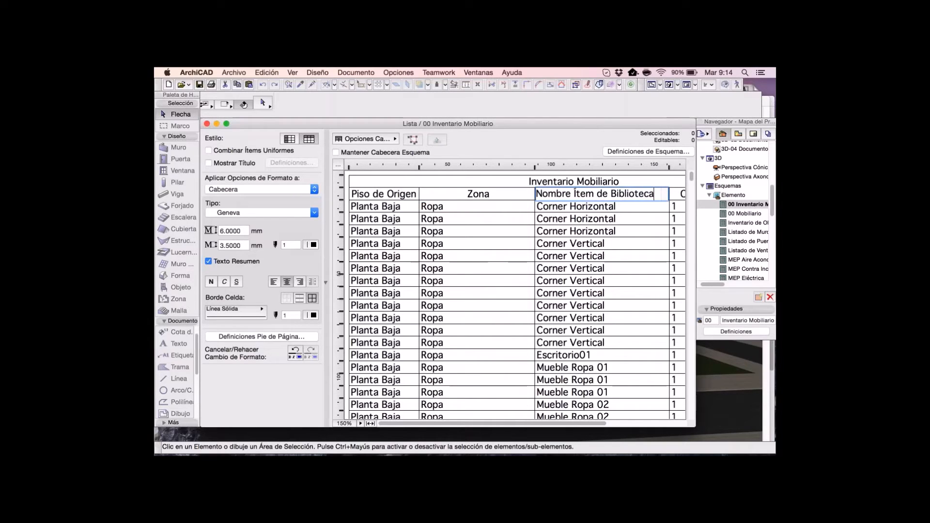
pyautogui.click(629, 182)
pyautogui.click(601, 193)
pyautogui.moveTo(655, 194); pyautogui.dragTo(535, 194)
pyautogui.write('Objeto')
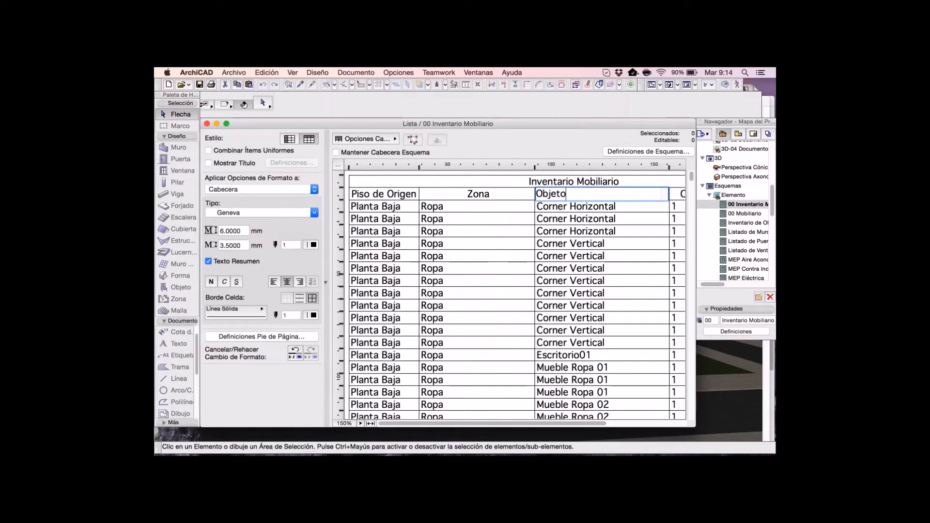
pyautogui.click(573, 181)
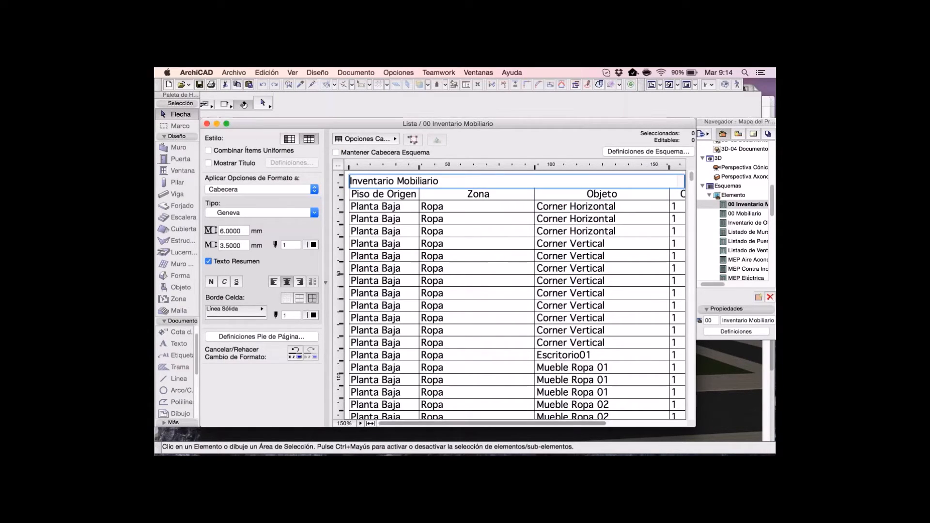
# Look through the furniture rows of the schedule for the different Planta Baja shops.
pyautogui.moveTo(494, 424); pyautogui.dragTo(574, 424)
pyautogui.click(513, 182)
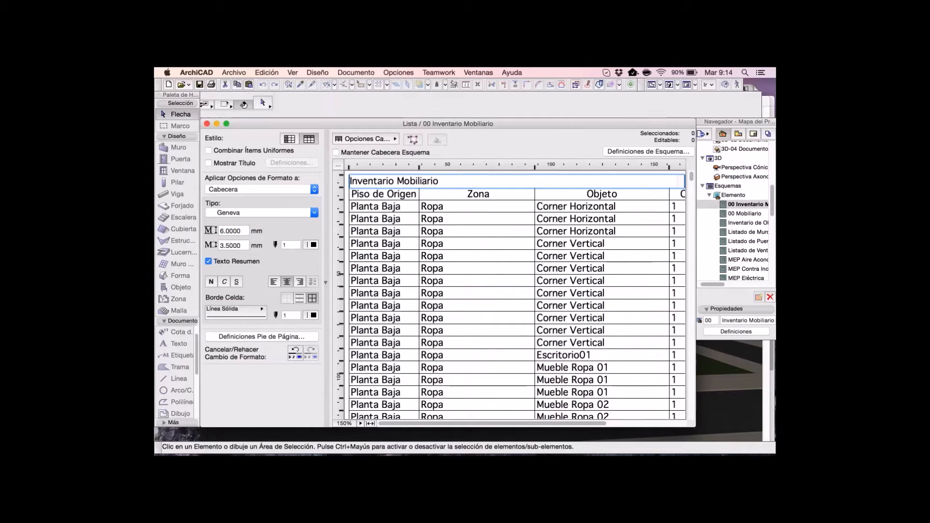
pyautogui.scroll(-10, 517, 295)
pyautogui.scroll(-15, 517, 295)
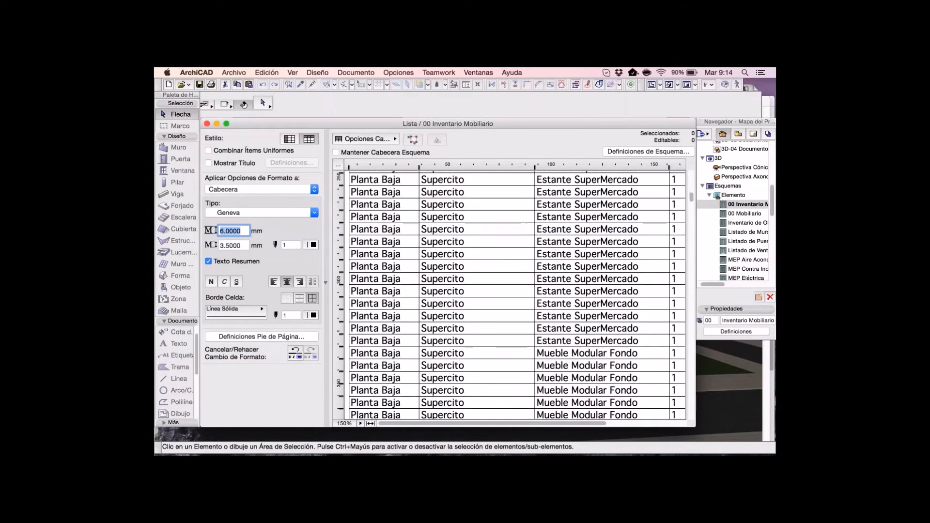
pyautogui.scroll(-5, 517, 295)
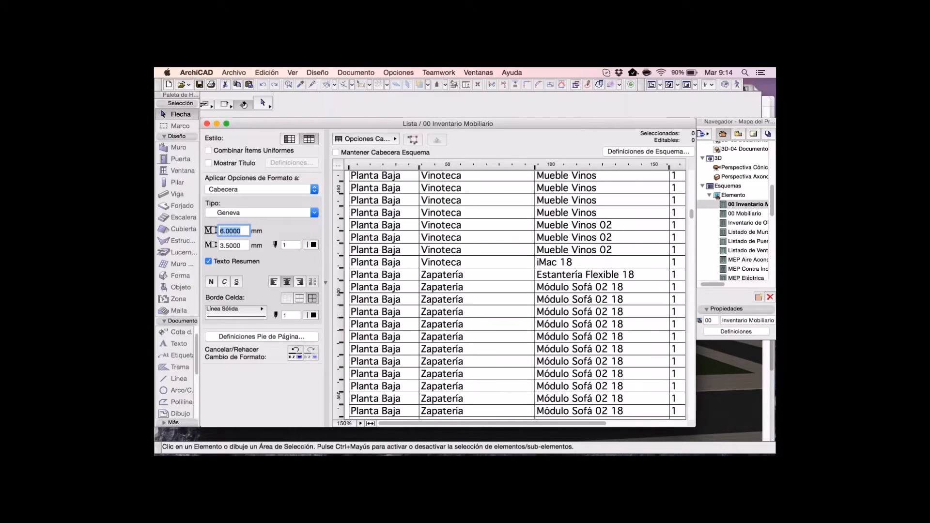
# Enable Mostrar Título in the furniture schedule to group the rows under floor titles.
pyautogui.scroll(15, 586, 191)
pyautogui.scroll(15, 586, 191)
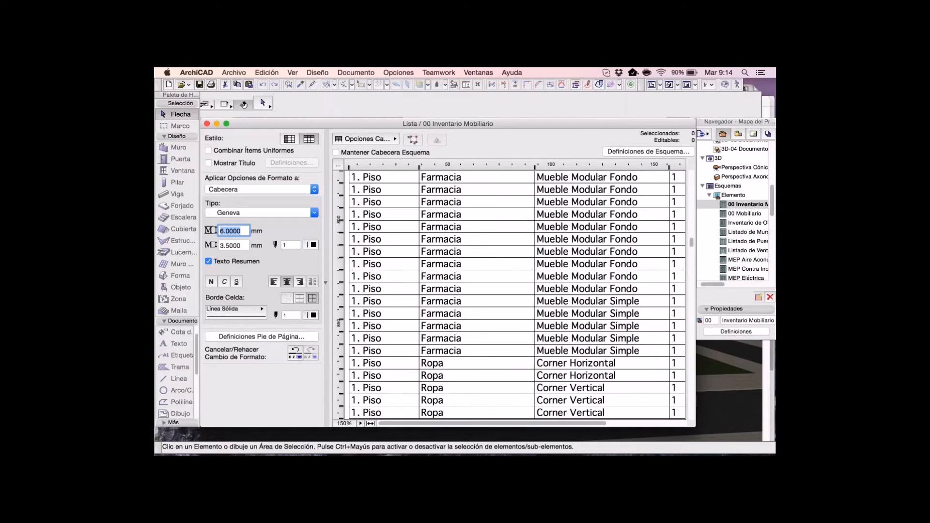
pyautogui.click(485, 181)
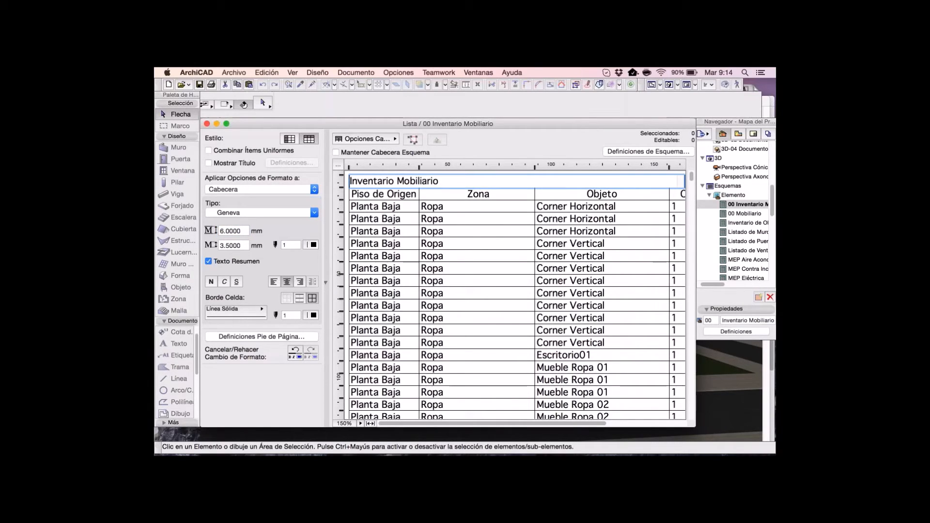
pyautogui.click(208, 162)
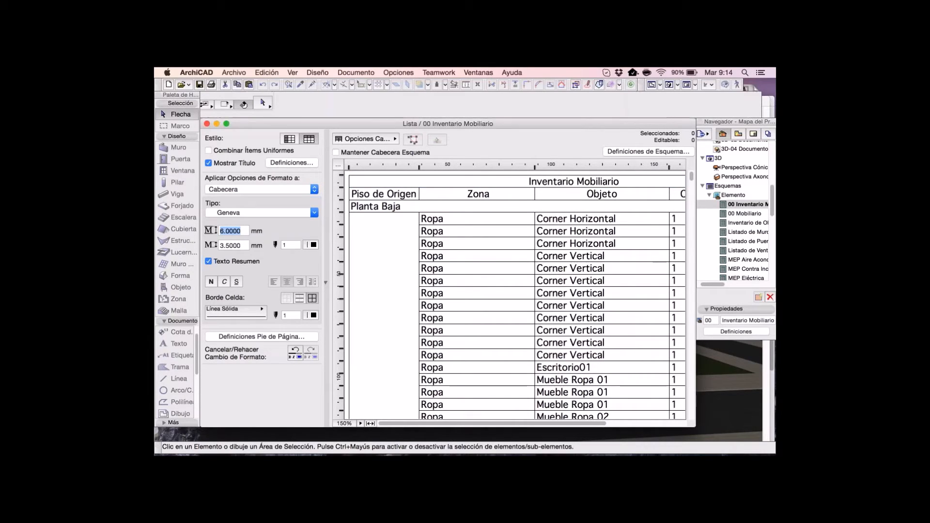
pyautogui.scroll(-3, 517, 295)
pyautogui.scroll(3, 517, 295)
pyautogui.click(375, 206)
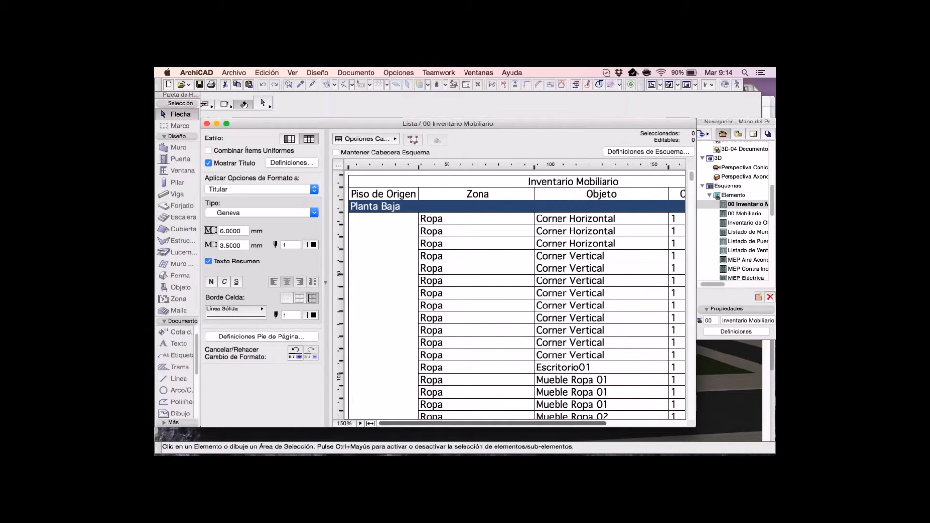
# Examine the repeated Corner Horizontal and Corner Vertical rows with their quantities and preview images.
pyautogui.hscroll(5, 515, 293)
pyautogui.click(514, 218)
pyautogui.click(513, 231)
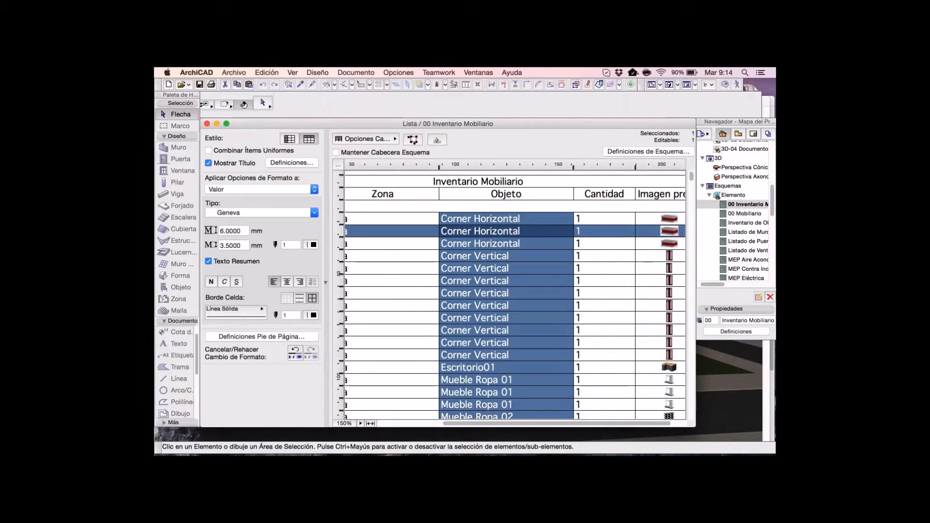
pyautogui.click(513, 243)
pyautogui.click(508, 231)
pyautogui.click(508, 244)
pyautogui.click(508, 256)
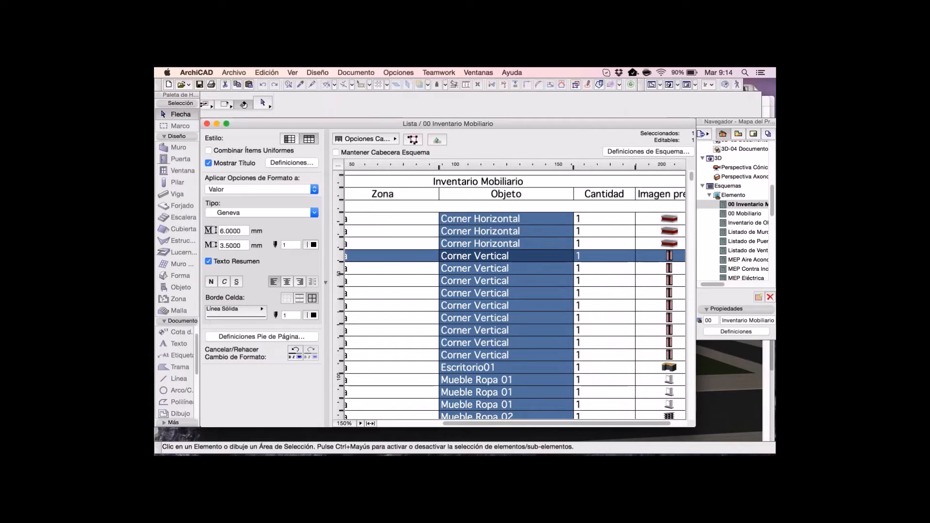
pyautogui.hscroll(-5, 515, 314)
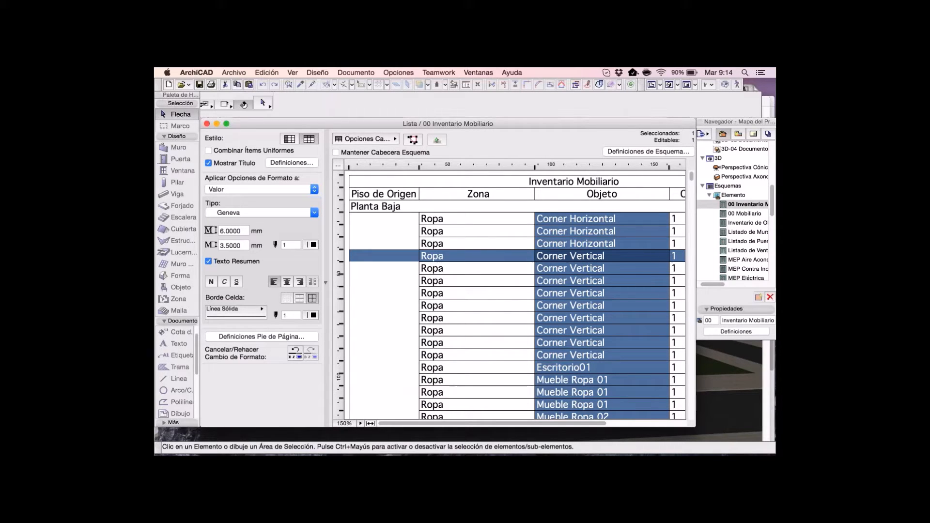
# Enable Combinar Ítems Uniformes to merge identical furniture rows, and check the combined quantities.
pyautogui.click(208, 150)
pyautogui.hscroll(5, 515, 291)
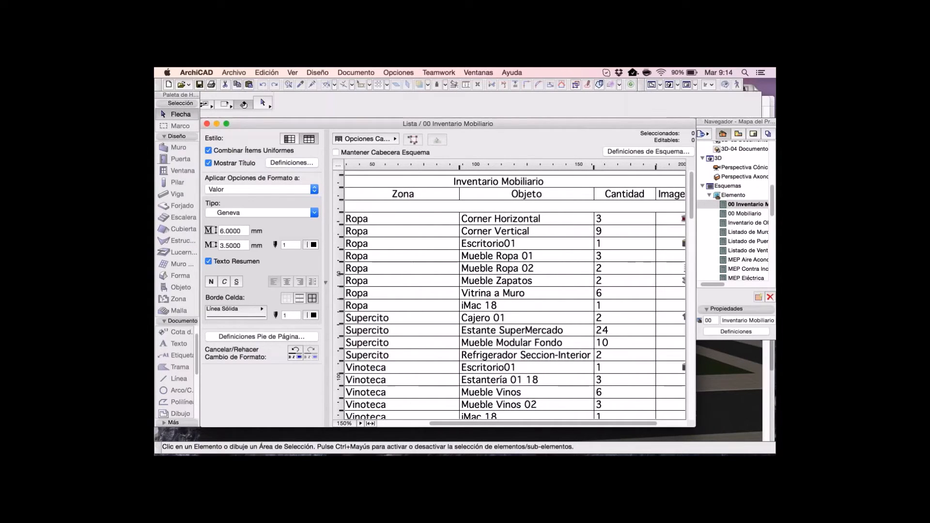
pyautogui.click(625, 219)
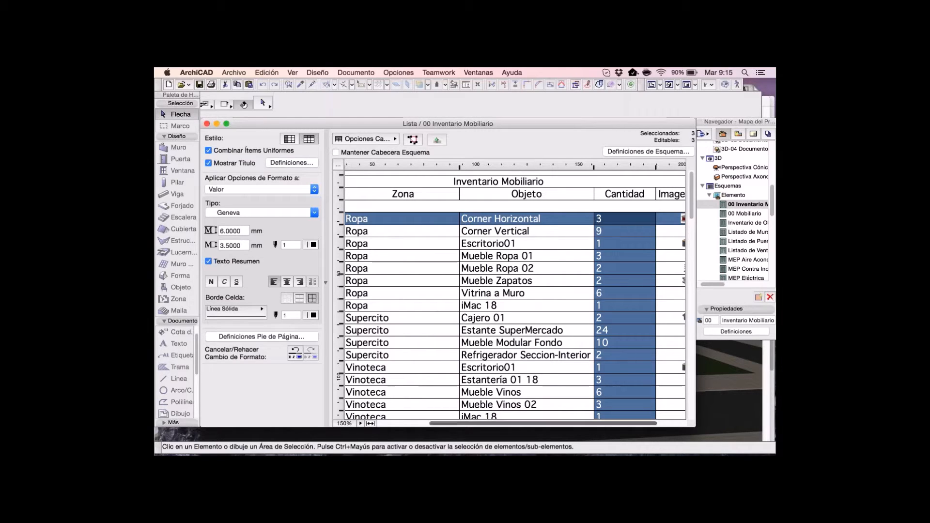
pyautogui.hscroll(3, 514, 294)
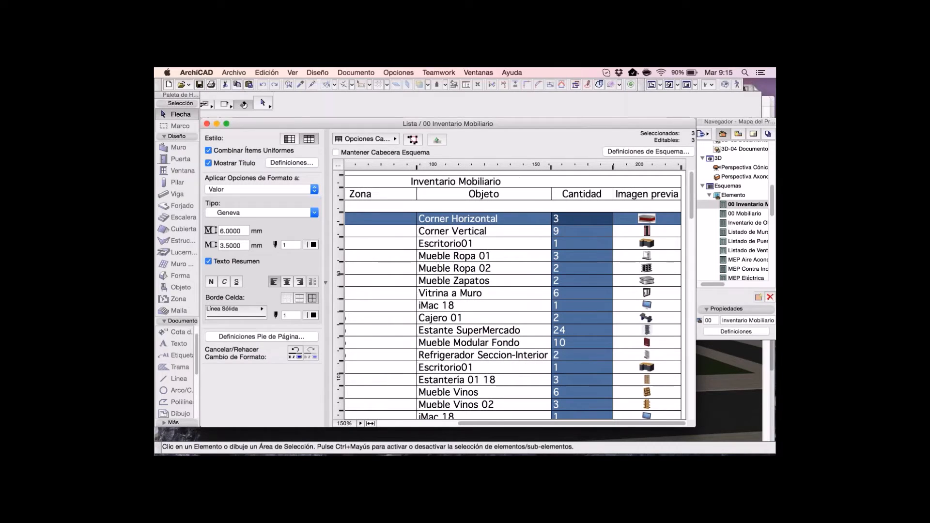
pyautogui.press('Escape')
pyautogui.hscroll(-5, 515, 294)
pyautogui.hscroll(5, 515, 294)
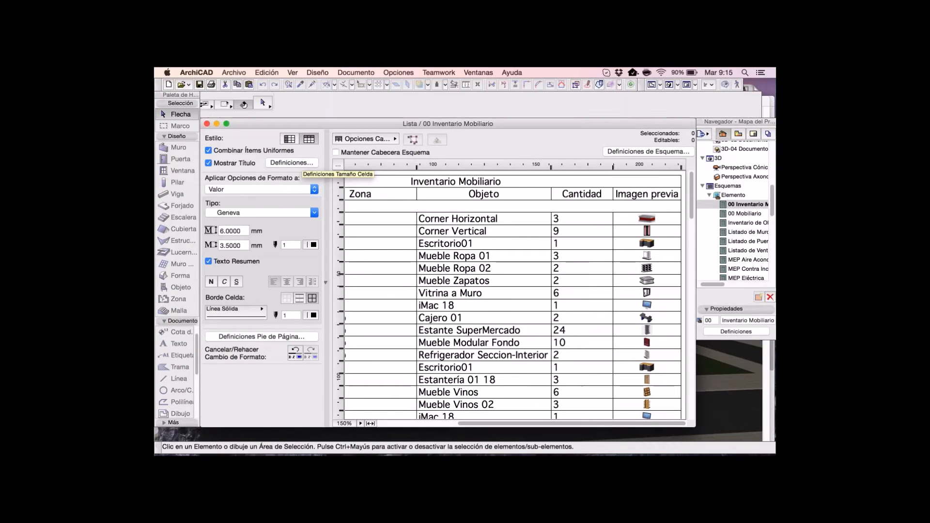
# Set the Fila valor row height to 15 mm in the schedule's cell sizes.
pyautogui.click(337, 165)
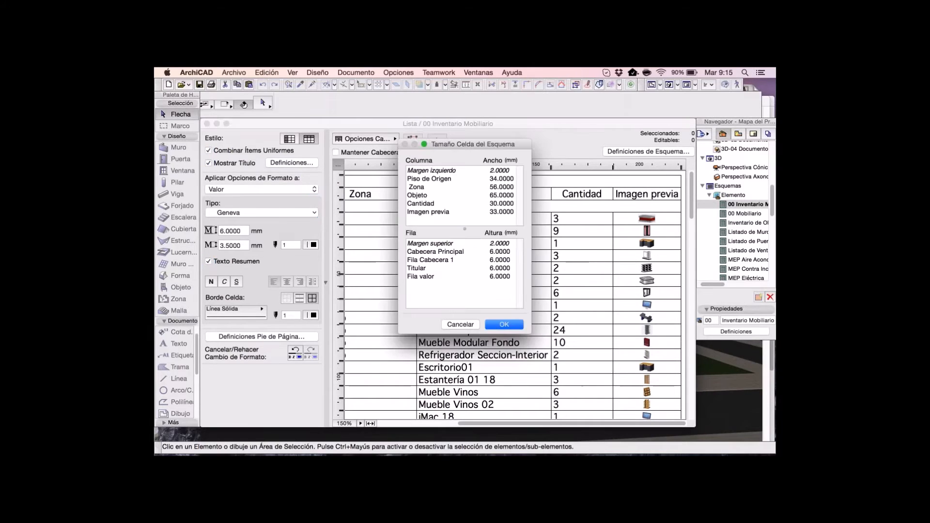
pyautogui.click(499, 277)
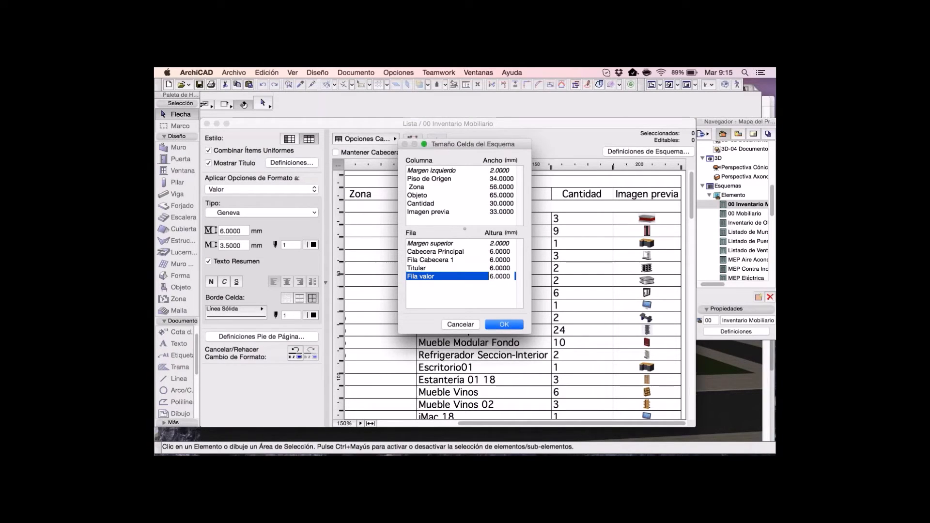
pyautogui.press('super+a')
pyautogui.write('15')
pyautogui.press('Return')
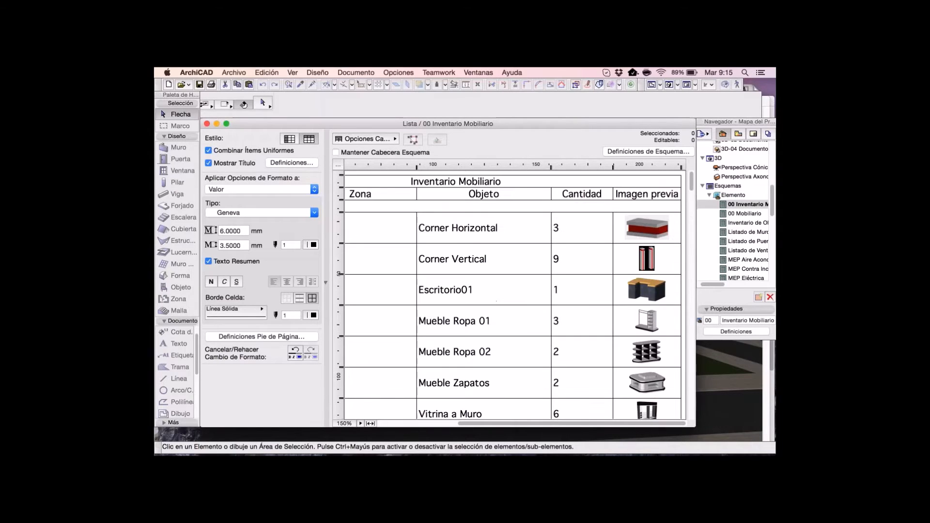
# Examine the Zona entries repeated beside each object in the Planta Baja group.
pyautogui.hscroll(-5, 514, 293)
pyautogui.hscroll(-2, 515, 293)
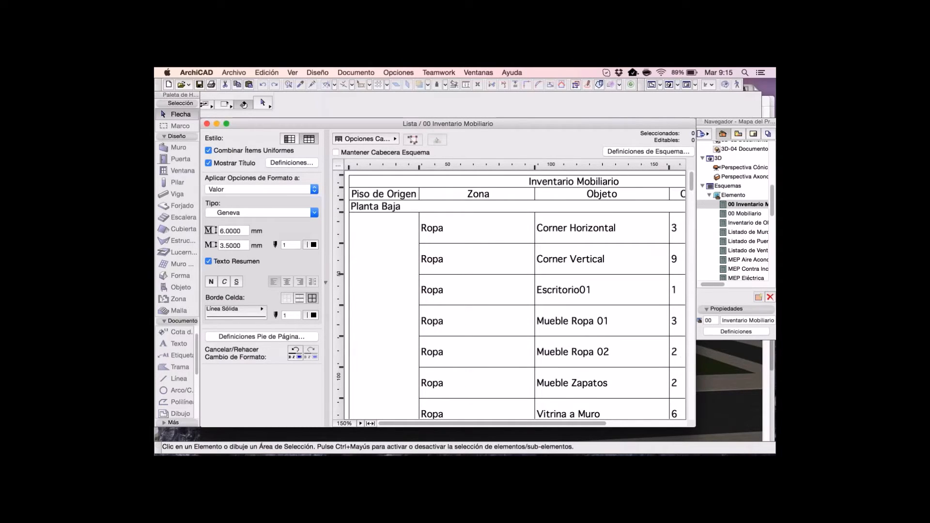
pyautogui.click(476, 228)
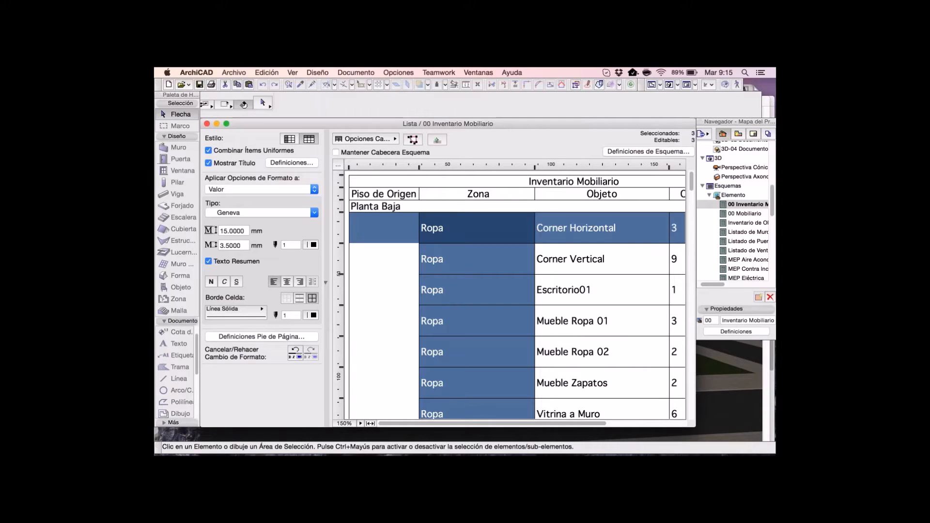
pyautogui.click(476, 259)
pyautogui.click(477, 290)
pyautogui.click(601, 290)
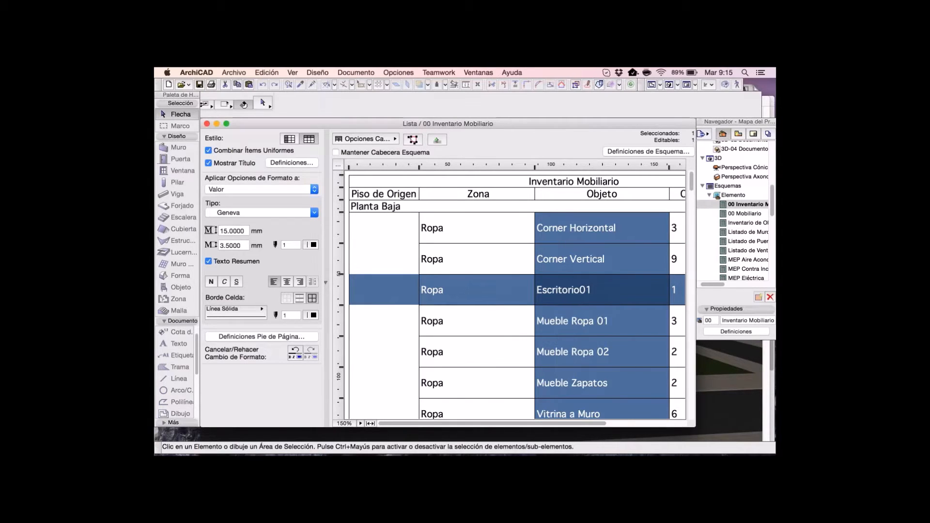
pyautogui.click(477, 321)
pyautogui.click(476, 352)
pyautogui.click(477, 383)
pyautogui.click(476, 409)
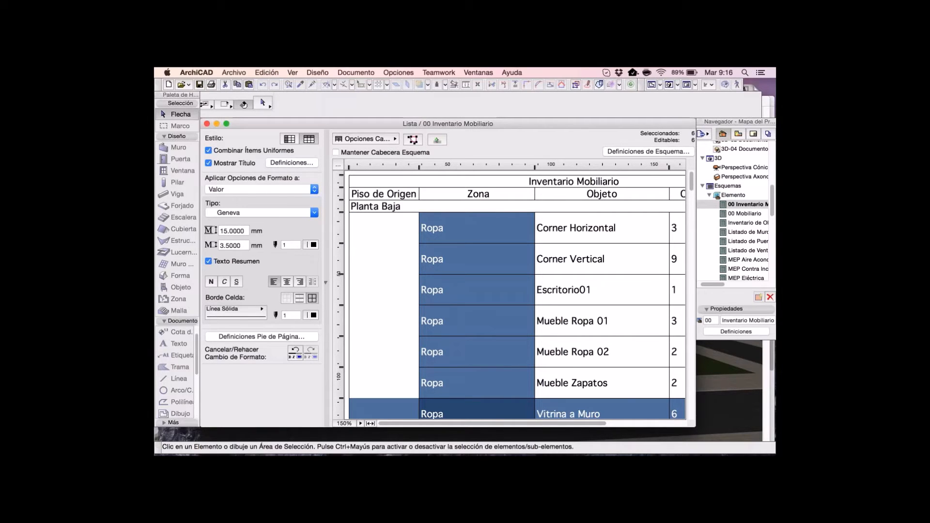
# Switch Mostrar Título off and on again to compare the schedule with and without floor titles.
pyautogui.click(208, 163)
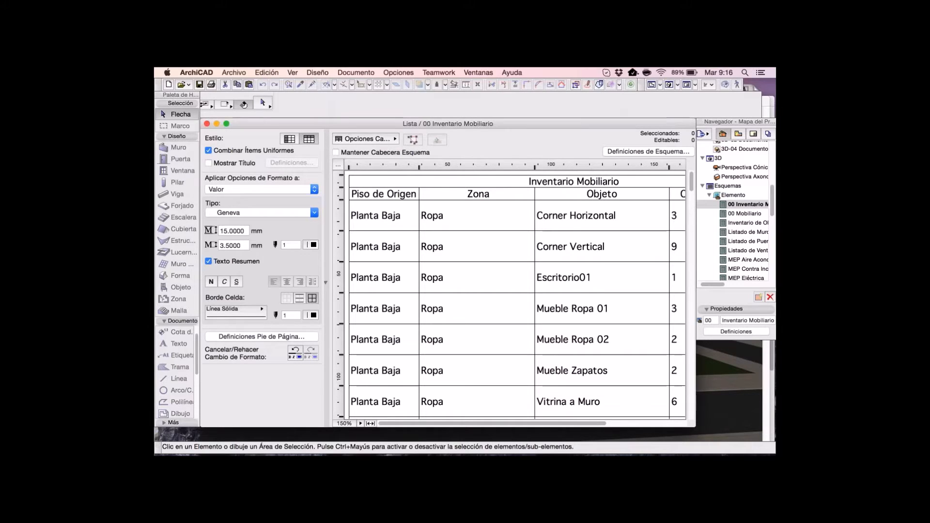
pyautogui.click(209, 163)
pyautogui.click(209, 163)
pyautogui.click(209, 163)
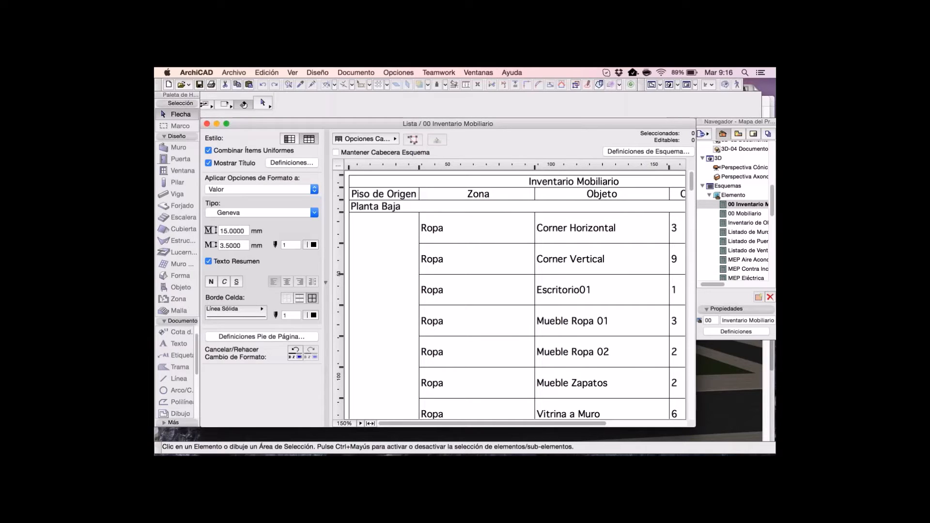
# Set the title origin to the first two schedule fields so rows are grouped by floor and zone.
pyautogui.click(292, 163)
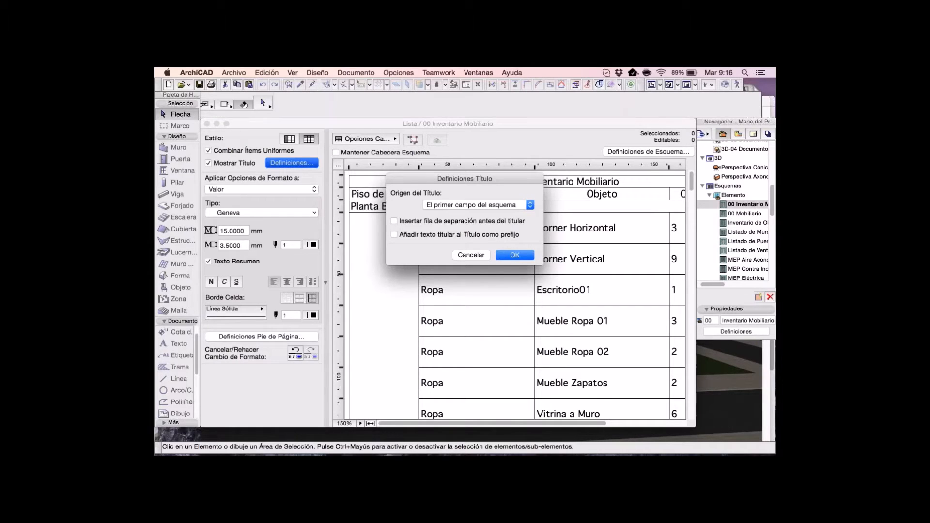
pyautogui.click(504, 205)
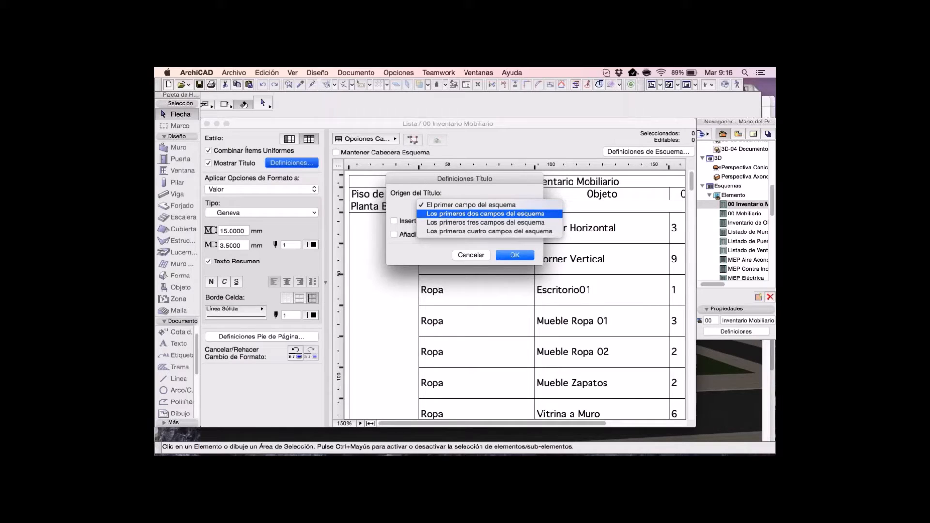
pyautogui.click(489, 214)
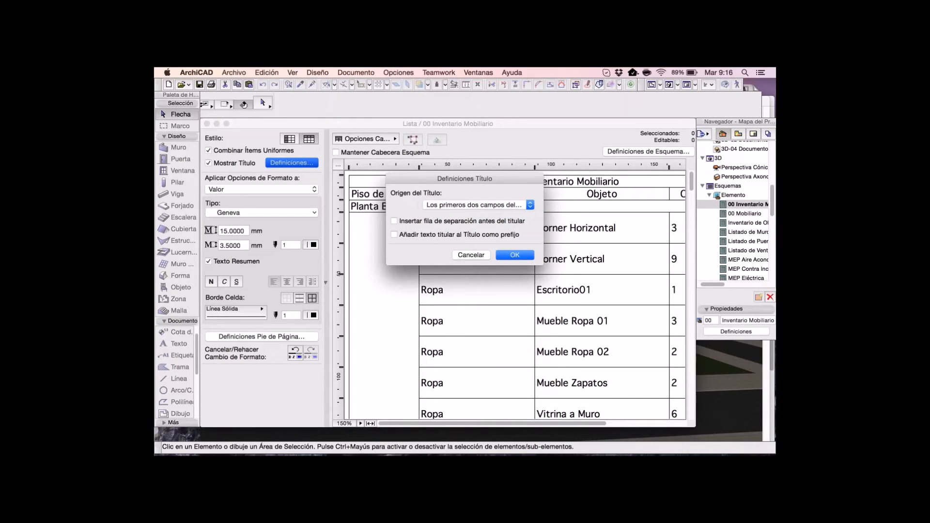
pyautogui.moveTo(464, 179); pyautogui.dragTo(442, 244)
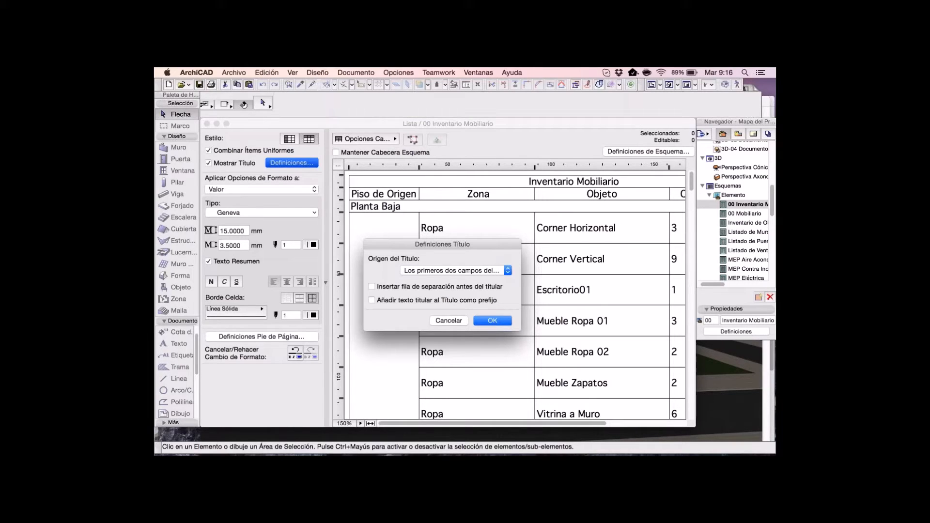
pyautogui.press('Return')
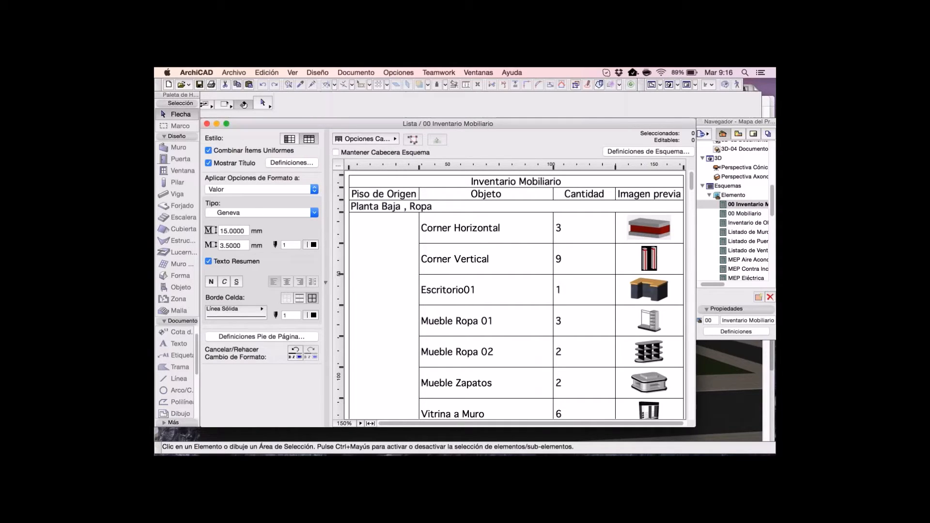
# Look through the objects, quantities and preview images grouped under each floor and zone title.
pyautogui.click(485, 228)
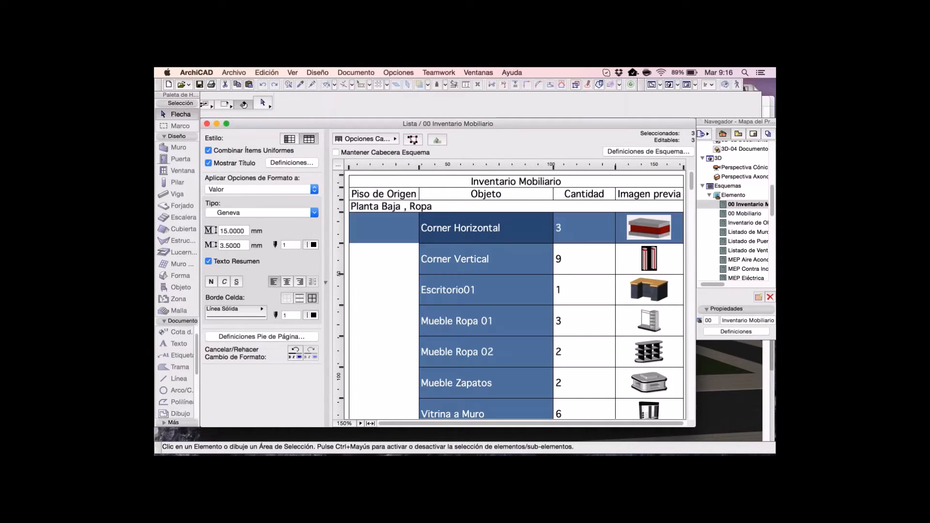
pyautogui.click(486, 259)
pyautogui.scroll(-10, 516, 296)
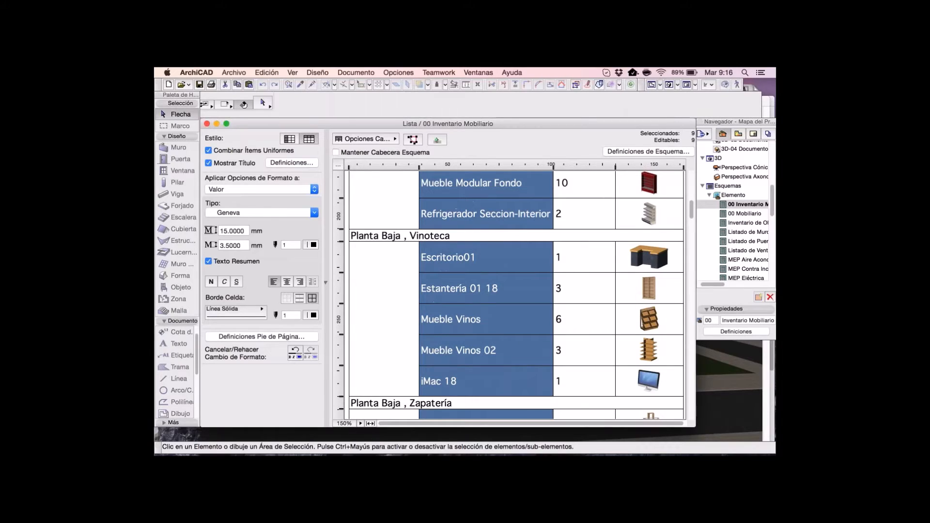
pyautogui.click(486, 257)
pyautogui.click(486, 288)
pyautogui.click(485, 319)
pyautogui.click(485, 350)
pyautogui.click(486, 381)
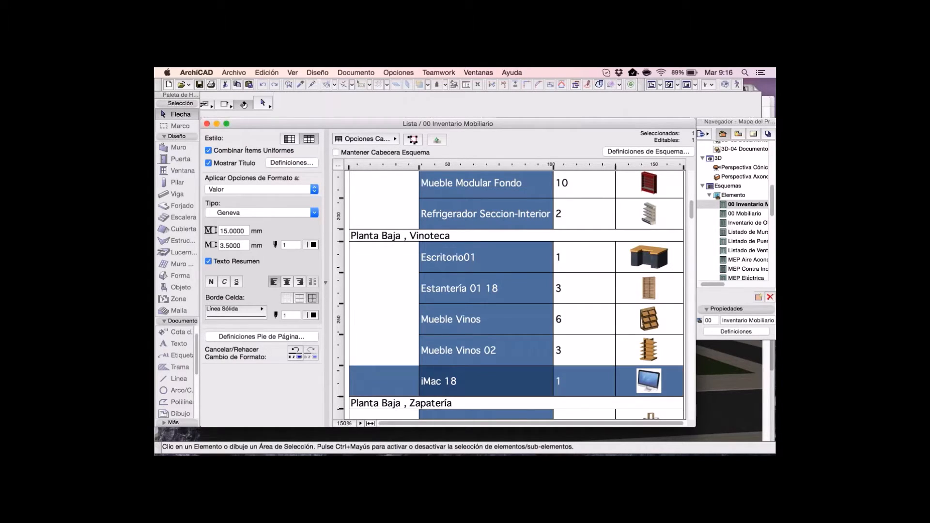
pyautogui.scroll(-5, 515, 295)
pyautogui.click(486, 241)
pyautogui.click(486, 272)
pyautogui.click(486, 302)
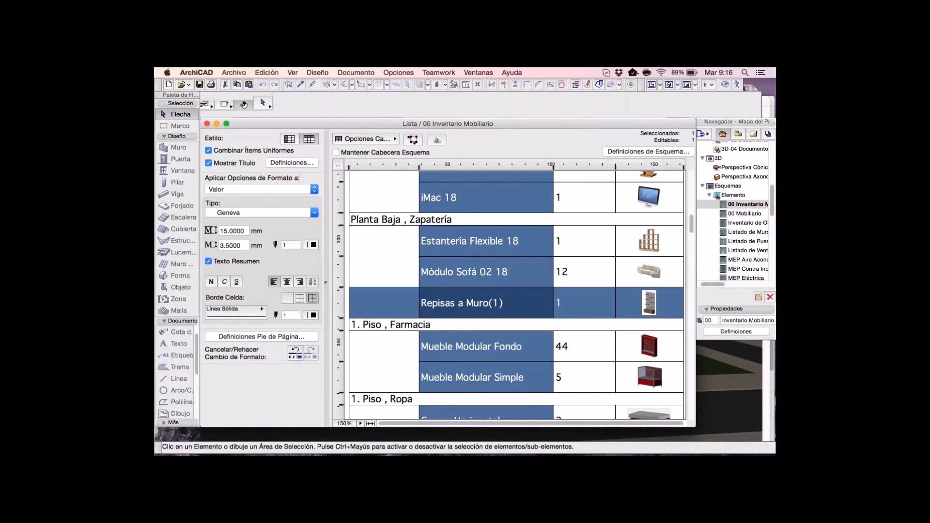
pyautogui.scroll(-3, 516, 295)
pyautogui.scroll(-5, 515, 296)
pyautogui.scroll(20, 516, 296)
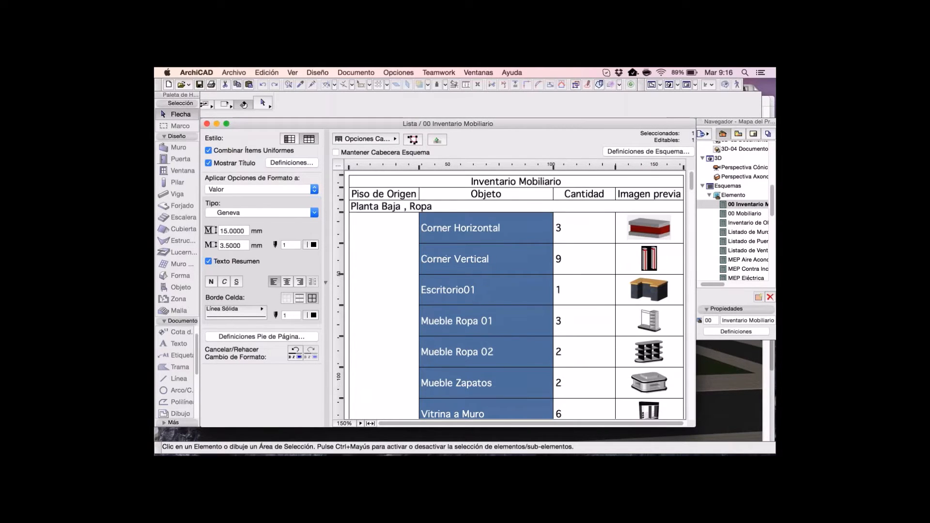
pyautogui.press('Escape')
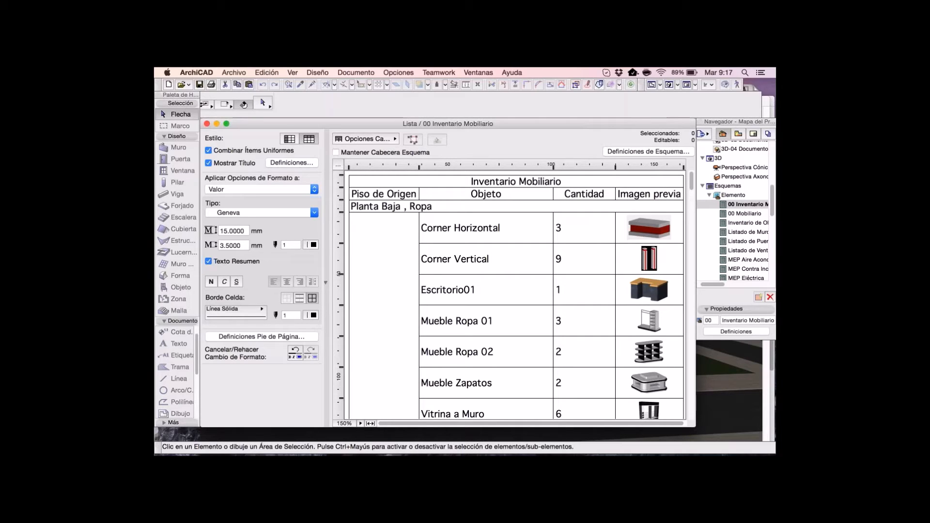
pyautogui.scroll(-8, 516, 295)
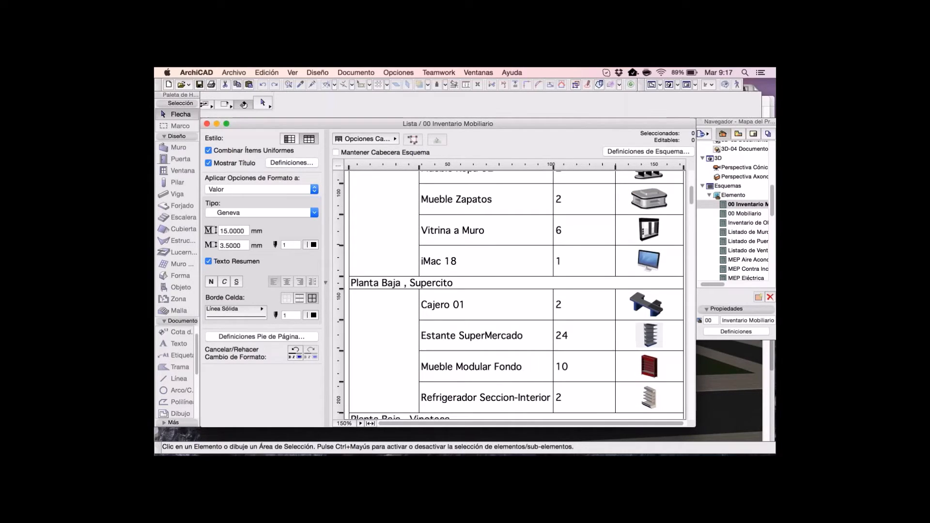
pyautogui.scroll(4, 515, 295)
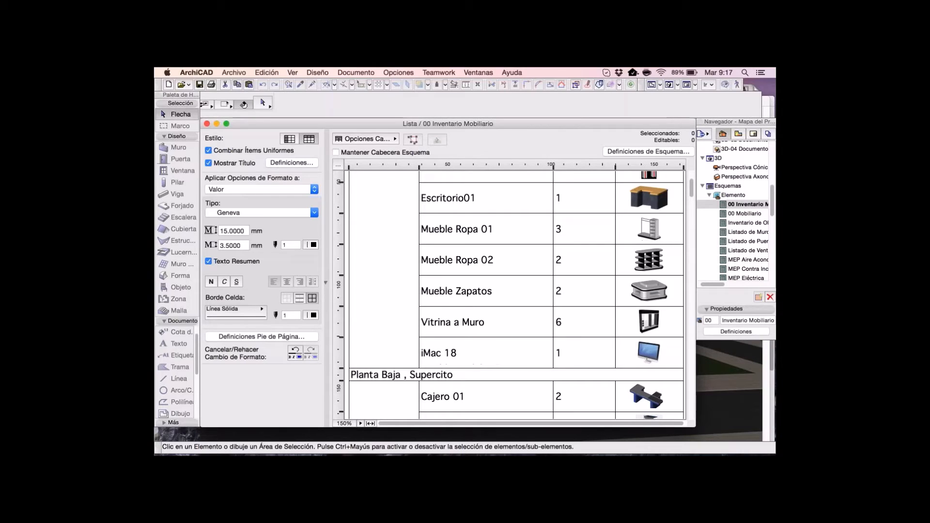
pyautogui.scroll(4, 516, 295)
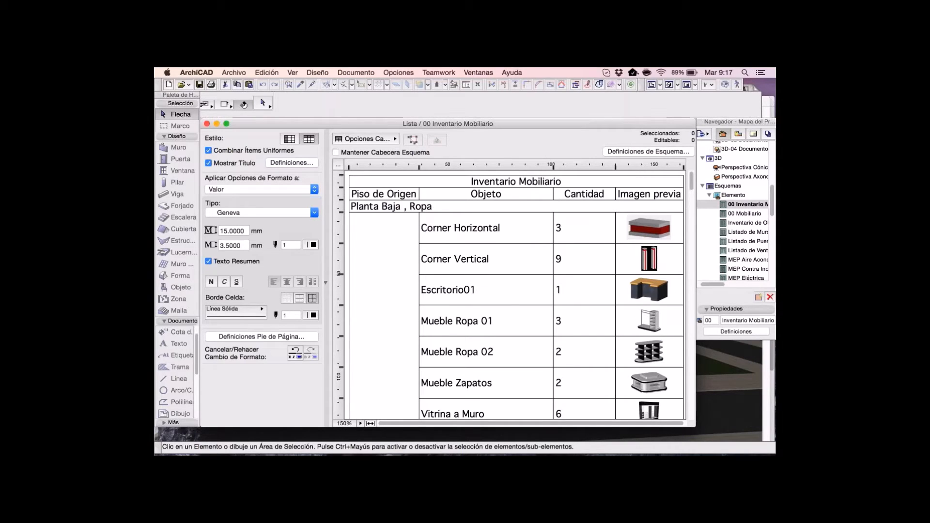
pyautogui.scroll(-8, 516, 295)
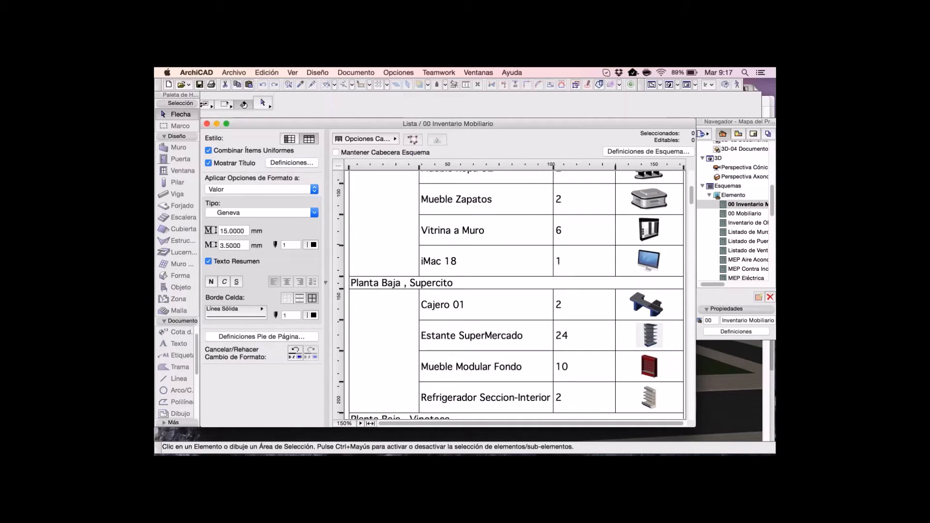
# View the iMac 18 listed under Planta Baja, Ropa in the floor plan and examine where it sits in the shop.
pyautogui.click(649, 261)
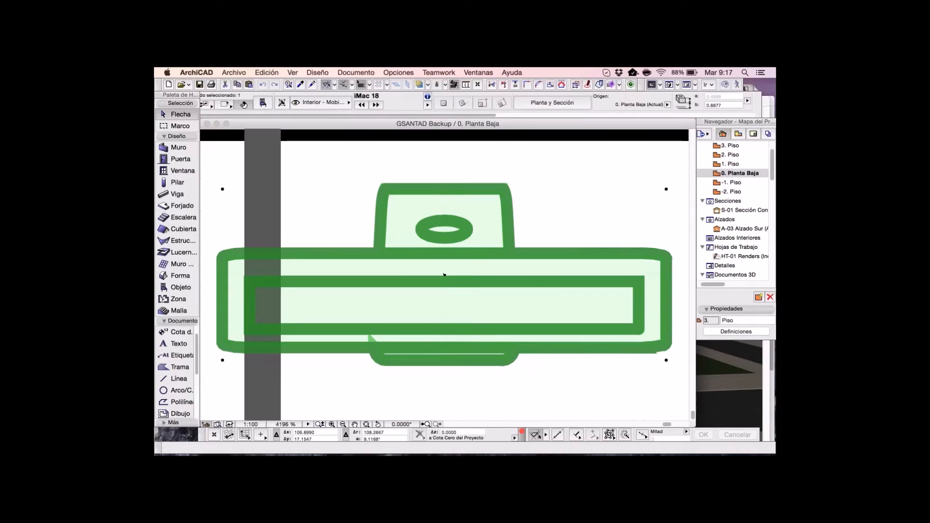
pyautogui.scroll(-10, 463, 261)
pyautogui.scroll(-4, 463, 262)
pyautogui.scroll(1, 463, 261)
pyautogui.scroll(3, 464, 261)
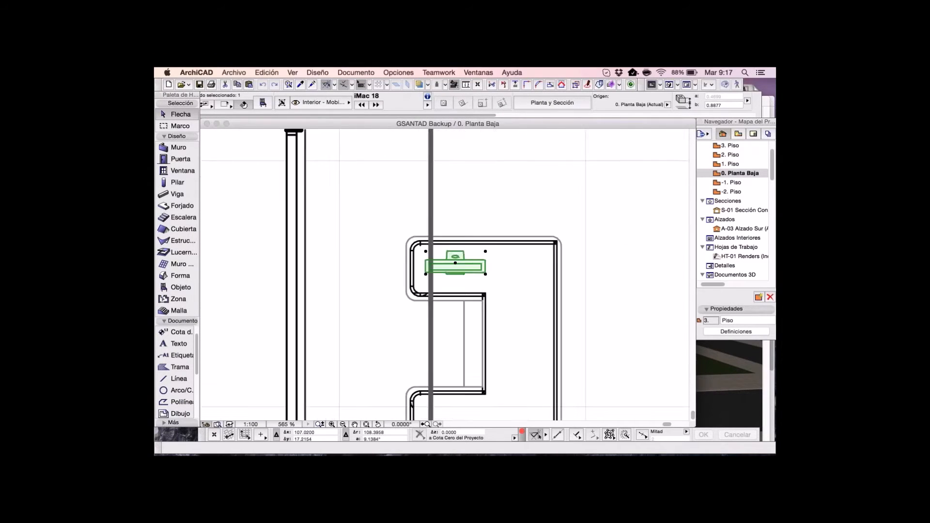
pyautogui.scroll(-5, 377, 326)
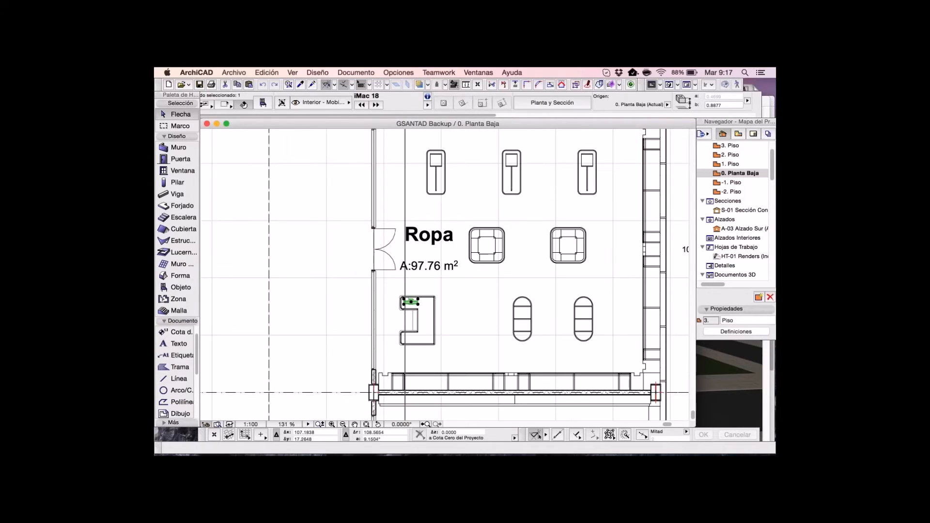
pyautogui.scroll(-3, 377, 326)
pyautogui.press('Escape')
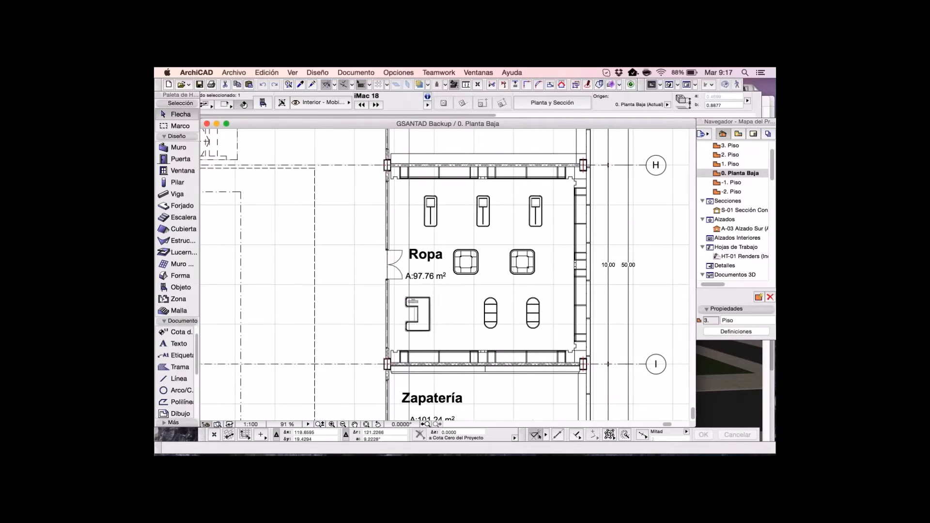
# Reopen the 00 Inventario Mobiliario schedule and look through the objects grouped under each floor and zone.
pyautogui.scroll(-5, 734, 210)
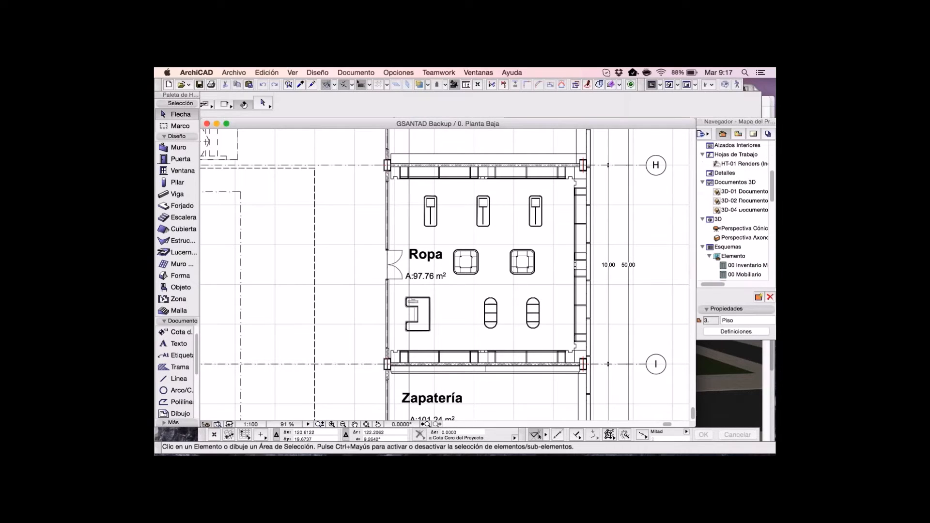
pyautogui.click(745, 261)
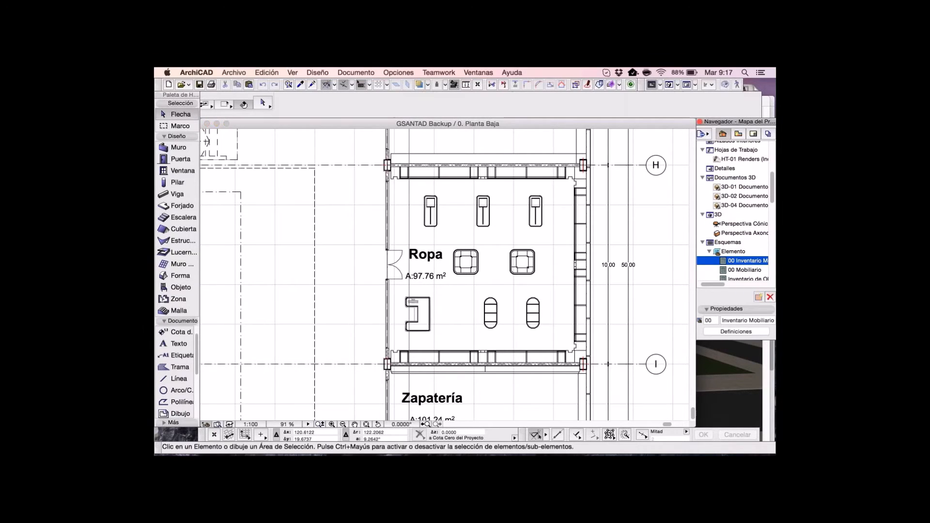
pyautogui.doubleClick(745, 260)
pyautogui.scroll(-10, 516, 296)
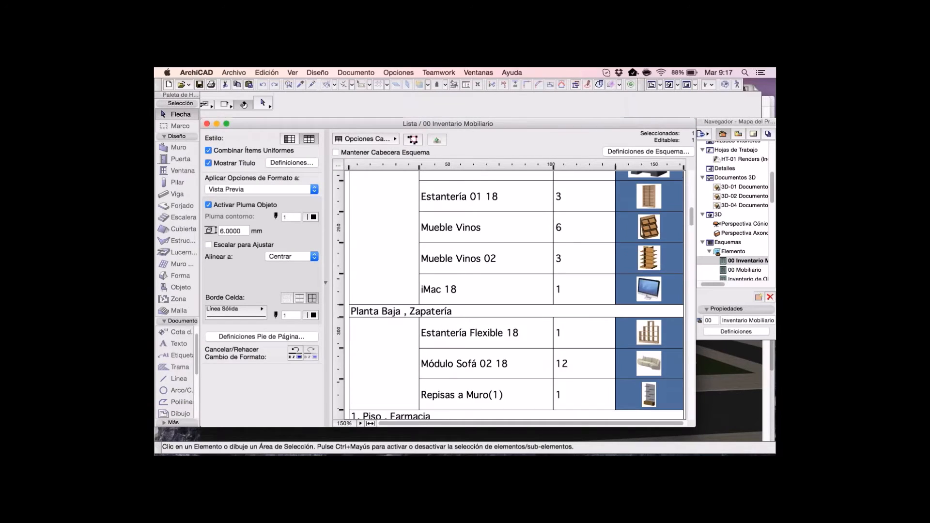
pyautogui.scroll(-5, 516, 296)
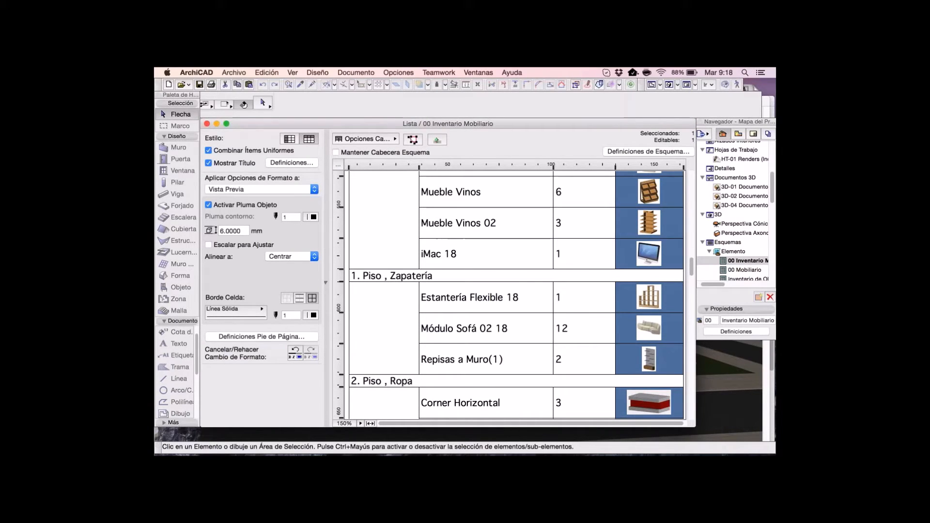
pyautogui.scroll(5, 516, 295)
pyautogui.scroll(-3, 515, 295)
# Select Escritorio01 under 1. Piso, Vinoteca in the schedule and show its location in the floor plan.
pyautogui.click(485, 222)
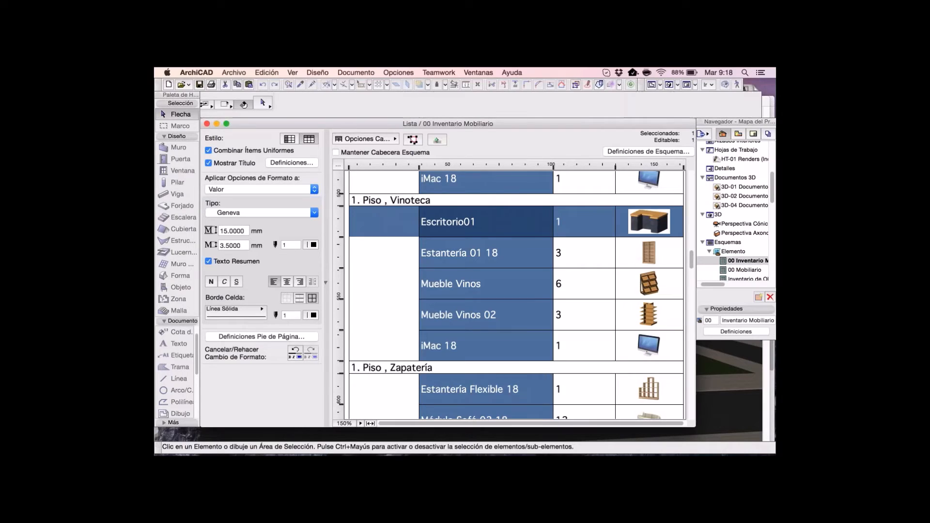
pyautogui.click(584, 221)
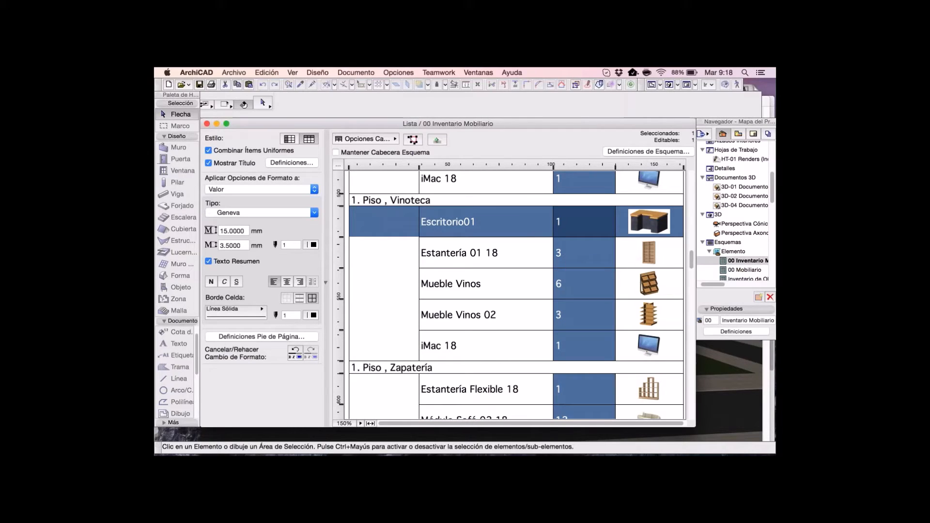
pyautogui.click(413, 139)
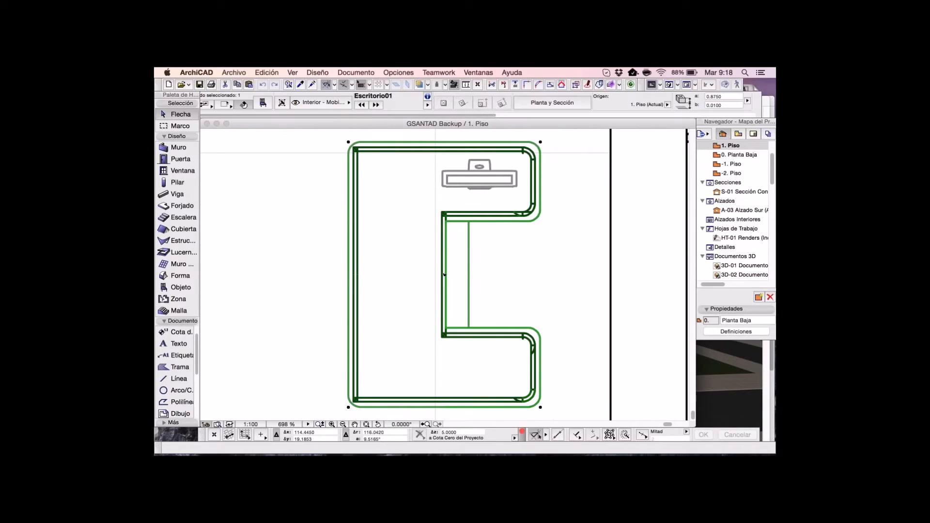
pyautogui.scroll(-10, 444, 275)
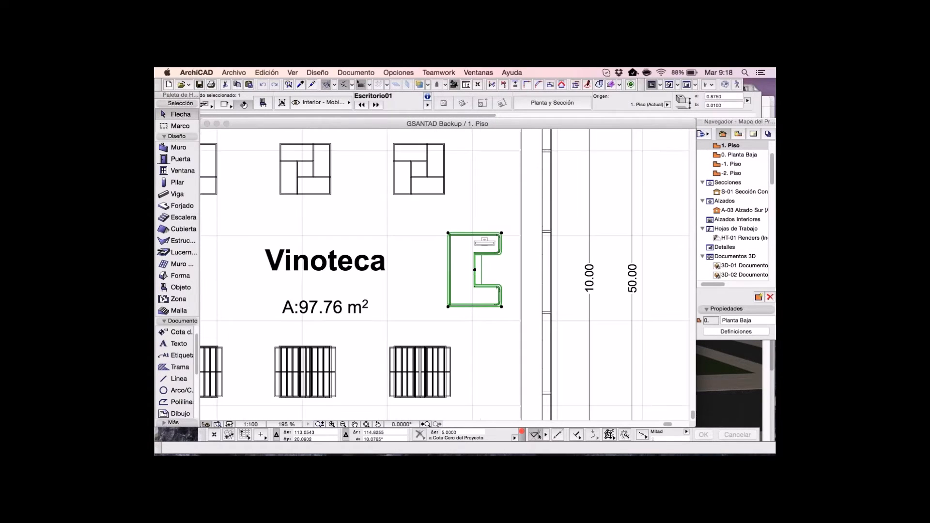
pyautogui.scroll(-6, 430, 392)
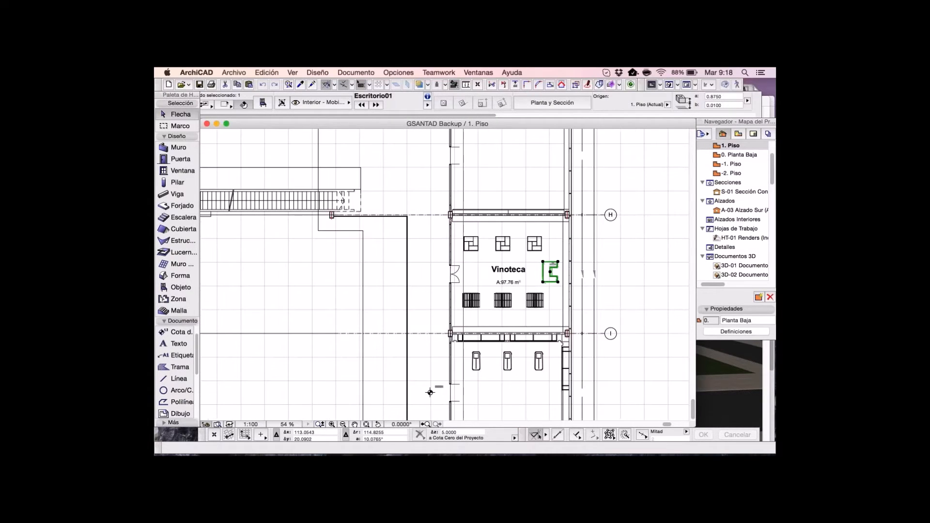
pyautogui.scroll(-4, 429, 392)
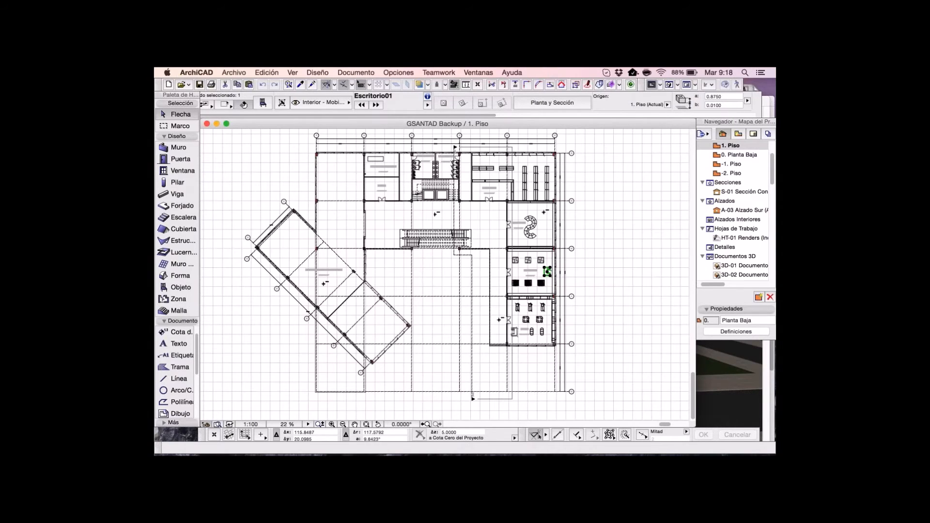
pyautogui.scroll(8, 555, 273)
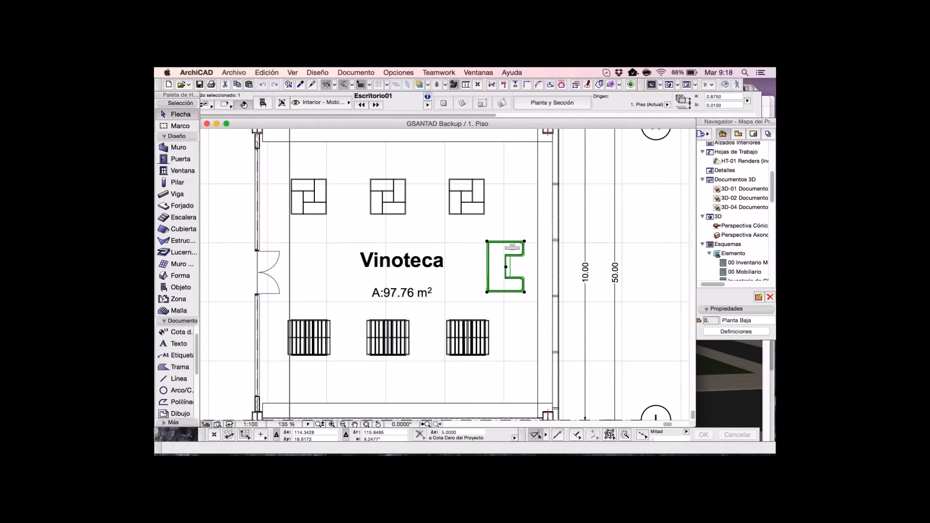
# Place a copy of the Vinoteca desk on 1. Piso about 1.5 m horizontally from the original, toward the zone name.
pyautogui.press('Escape')
pyautogui.scroll(2, 485, 258)
pyautogui.moveTo(484, 258); pyautogui.dragTo(517, 253, button='middle')
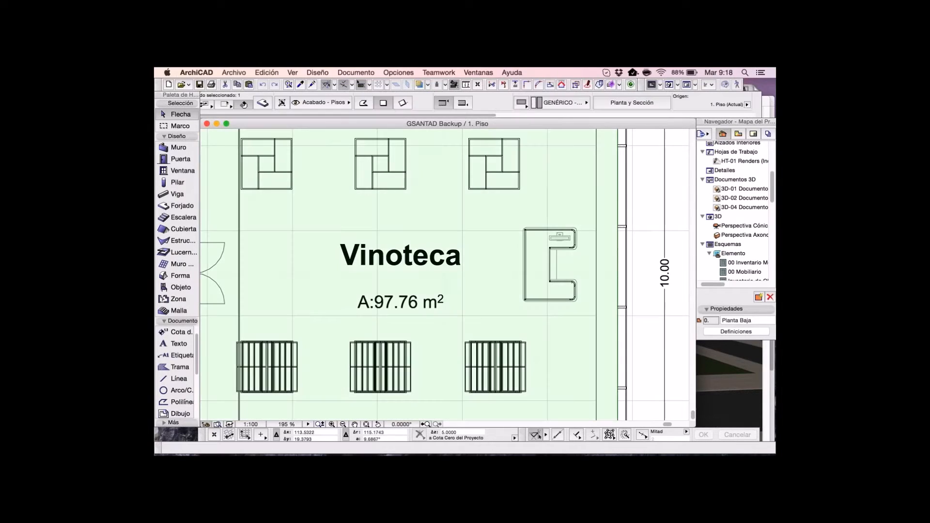
pyautogui.click(549, 232)
pyautogui.press('super+alt+d')
pyautogui.click(549, 265)
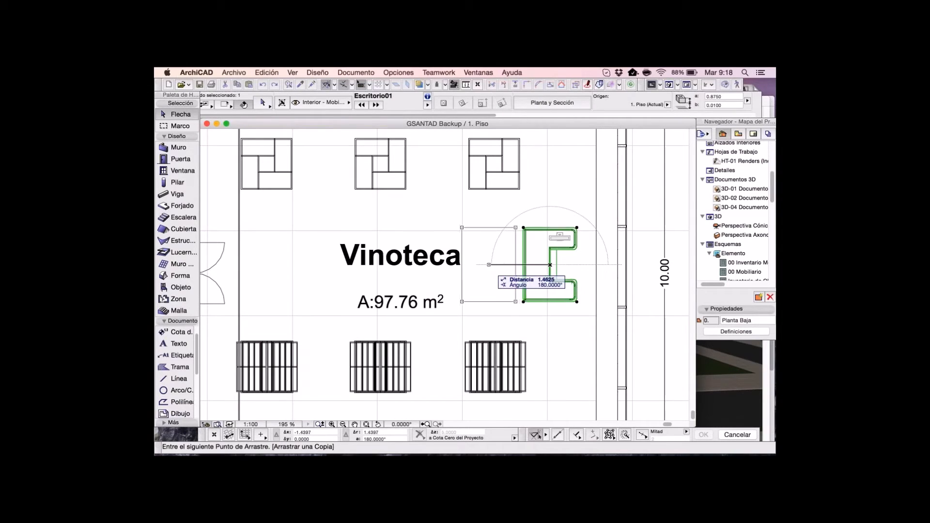
pyautogui.click(483, 265)
pyautogui.press('Escape')
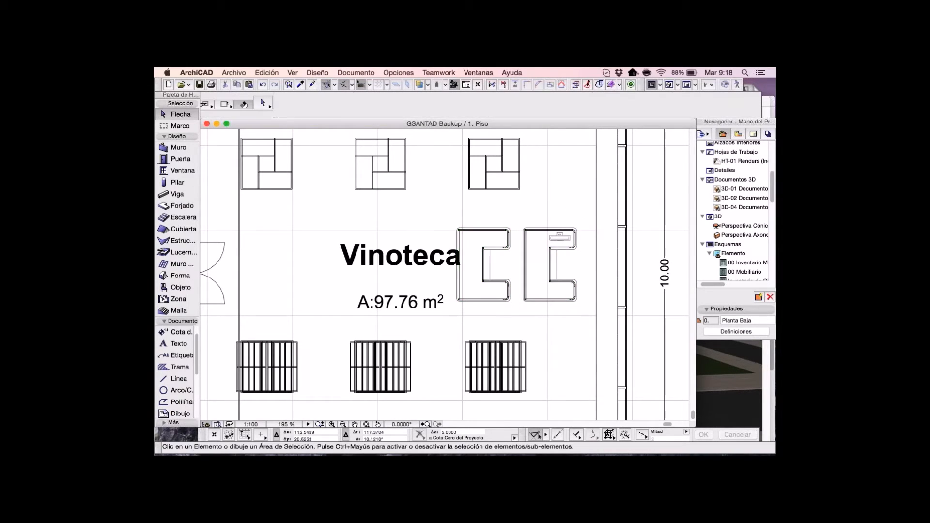
# Reopen the 00 Inventario Mobiliario schedule and check the Escritorio01 quantity under 1. Piso, Vinoteca.
pyautogui.doubleClick(745, 263)
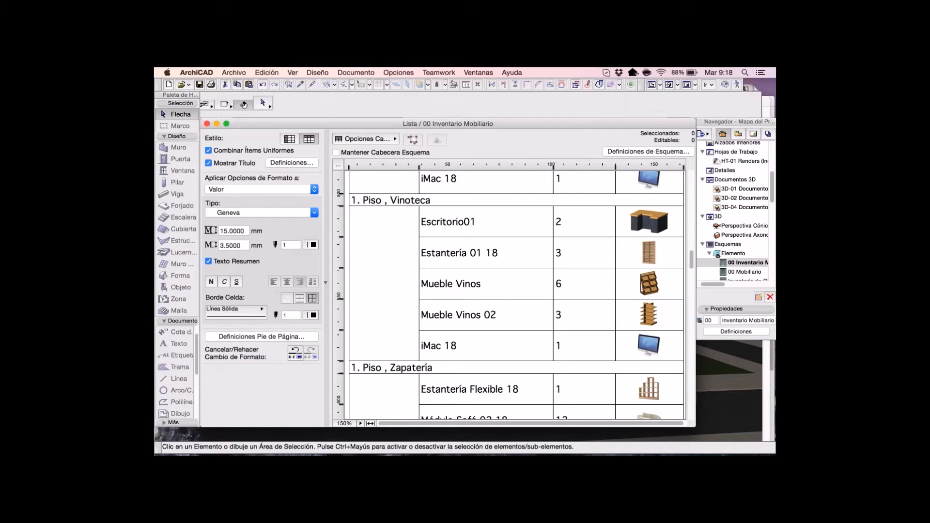
pyautogui.scroll(15, 516, 295)
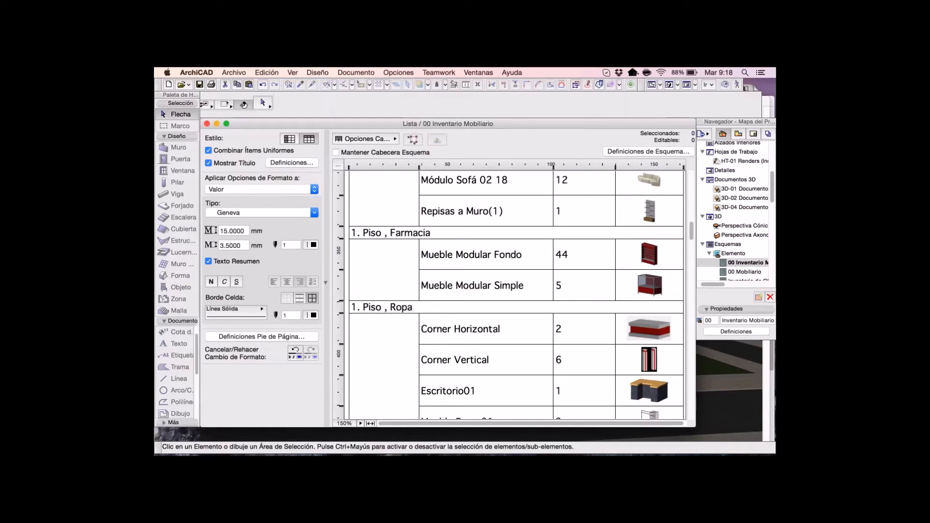
pyautogui.scroll(8, 516, 295)
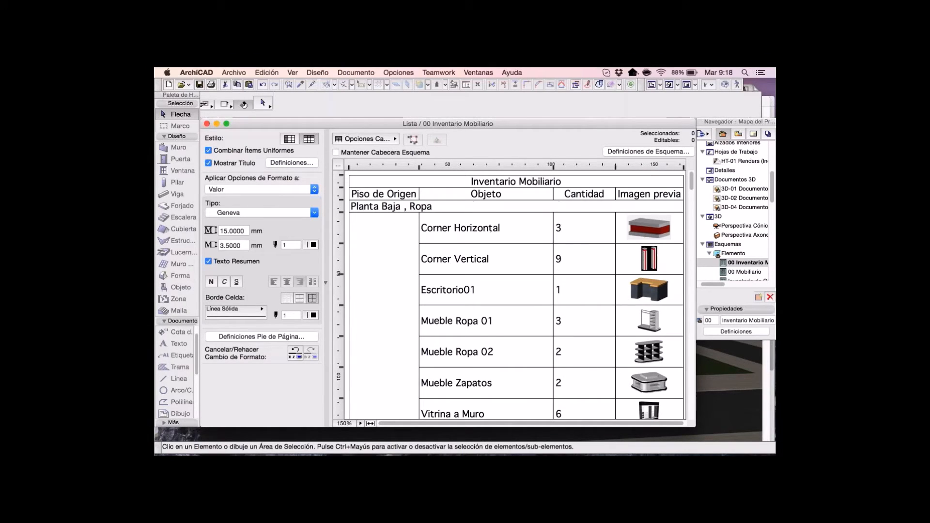
# Review the schedule's field order and the available General and Objeto/Lámpara parameters in its definitions.
pyautogui.click(648, 152)
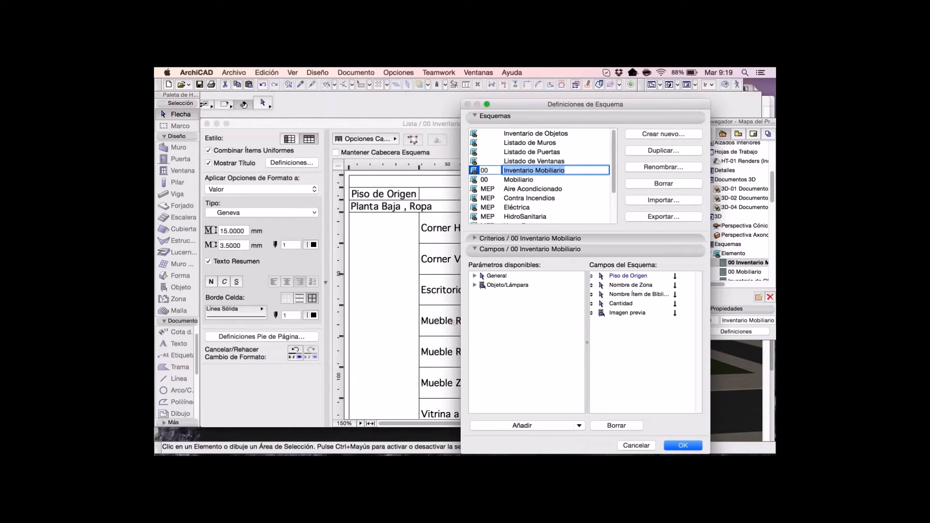
pyautogui.click(628, 276)
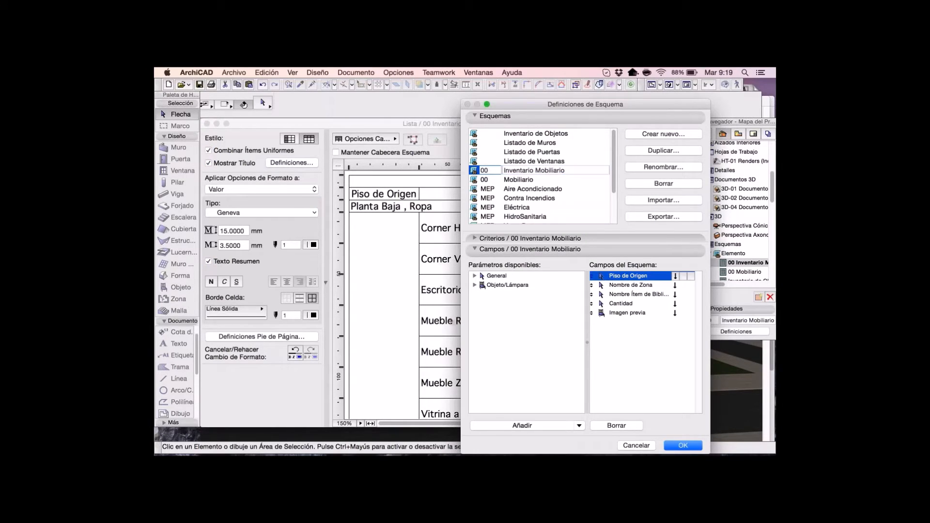
pyautogui.click(641, 358)
pyautogui.click(627, 313)
pyautogui.click(620, 304)
pyautogui.click(638, 294)
pyautogui.click(631, 285)
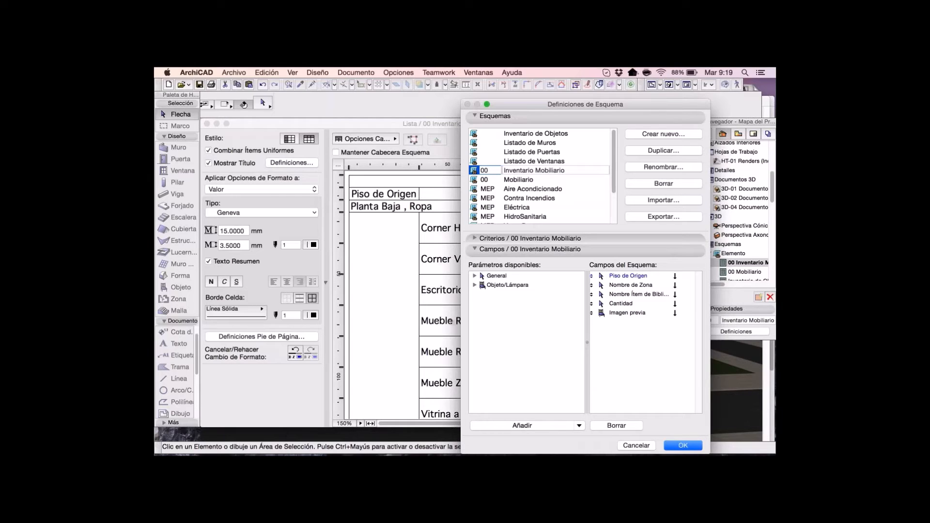
pyautogui.click(475, 284)
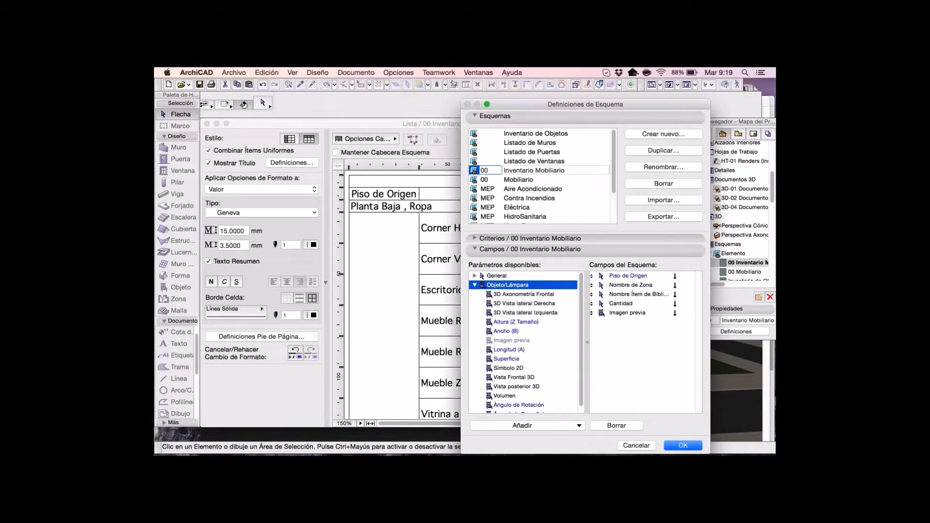
pyautogui.click(474, 275)
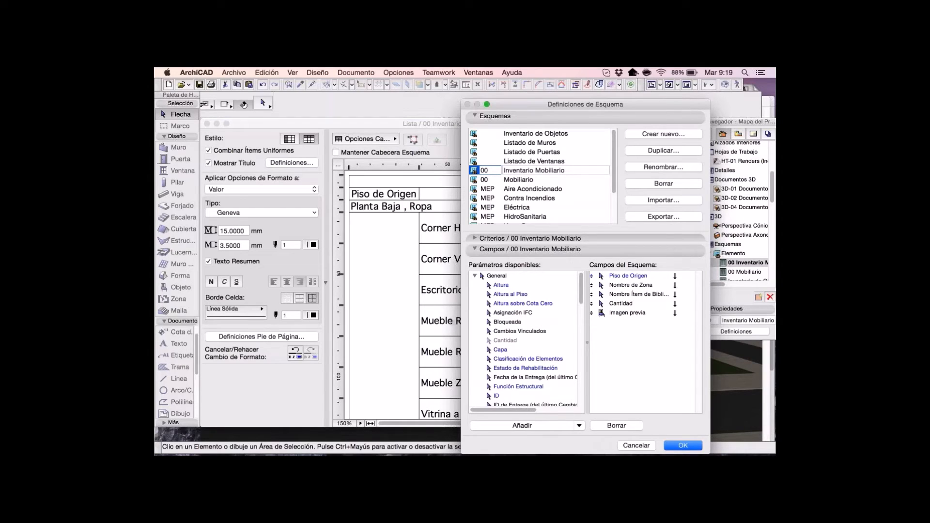
pyautogui.click(628, 276)
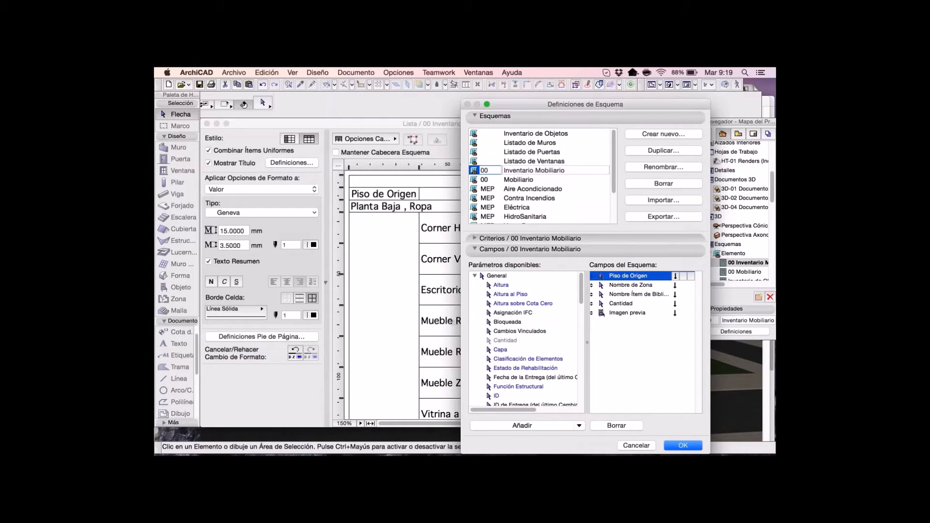
pyautogui.press('Return')
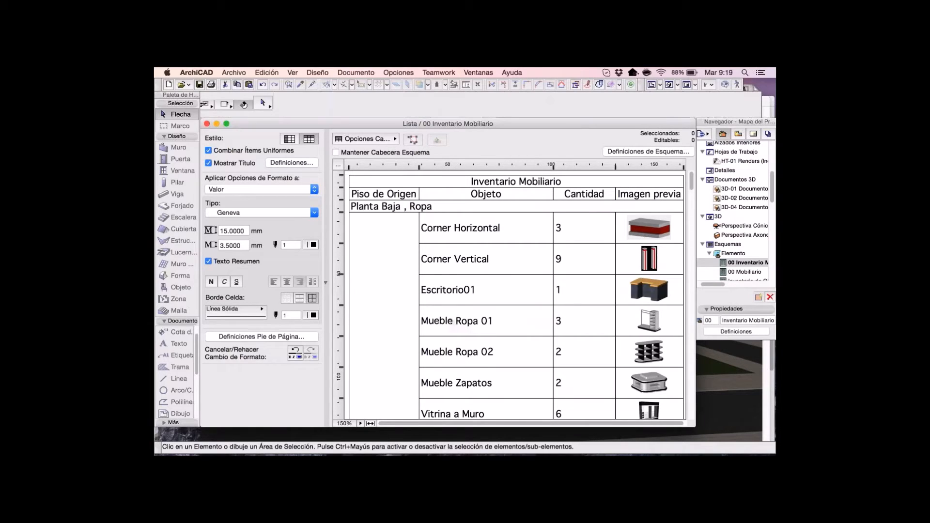
# Turn off Mostrar Título and examine the Piso de Origen choices for Corner Horizontal and the Vinoteca iMac 18, keeping 0. Planta Baja.
pyautogui.click(436, 206)
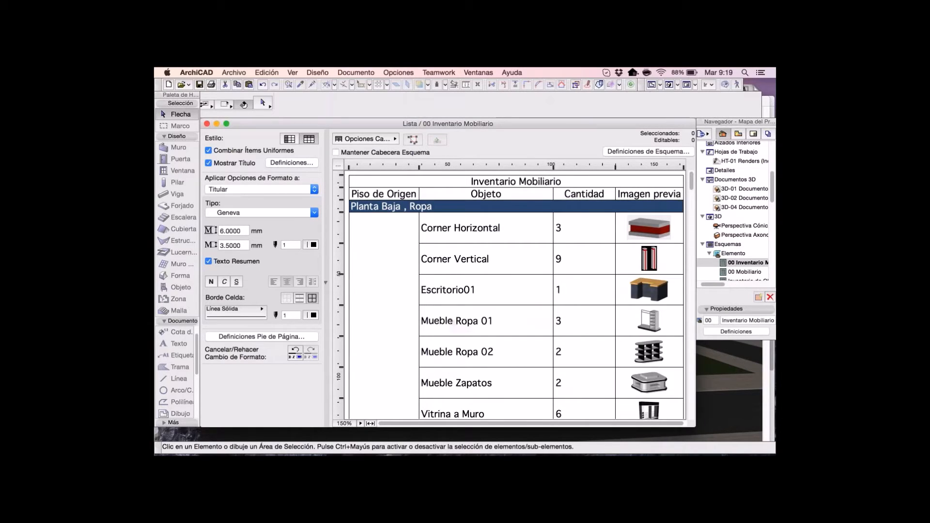
pyautogui.click(208, 163)
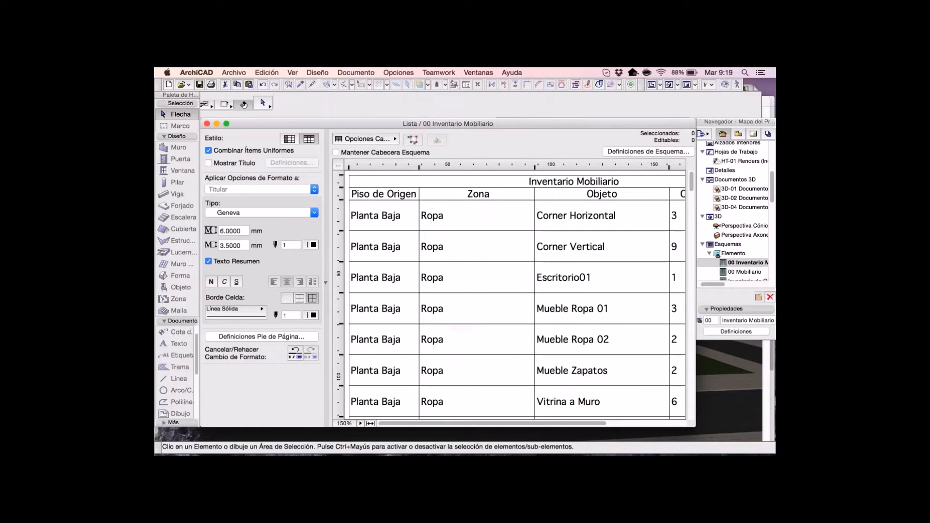
pyautogui.click(602, 215)
pyautogui.click(412, 215)
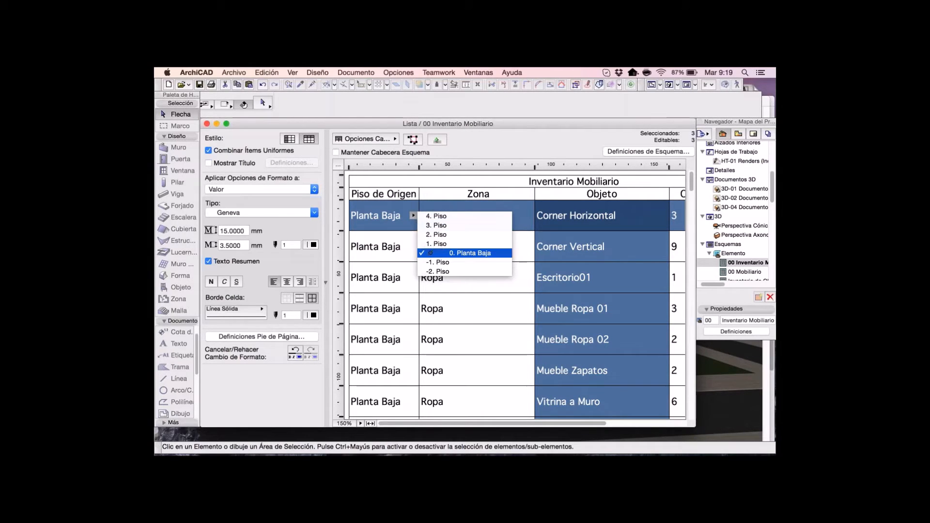
pyautogui.click(464, 253)
pyautogui.scroll(-10, 562, 310)
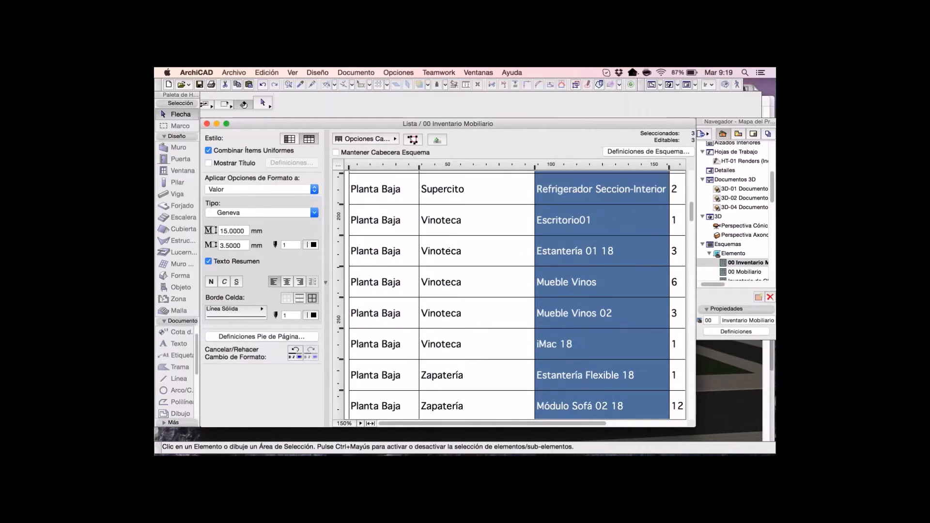
pyautogui.click(562, 344)
pyautogui.click(413, 344)
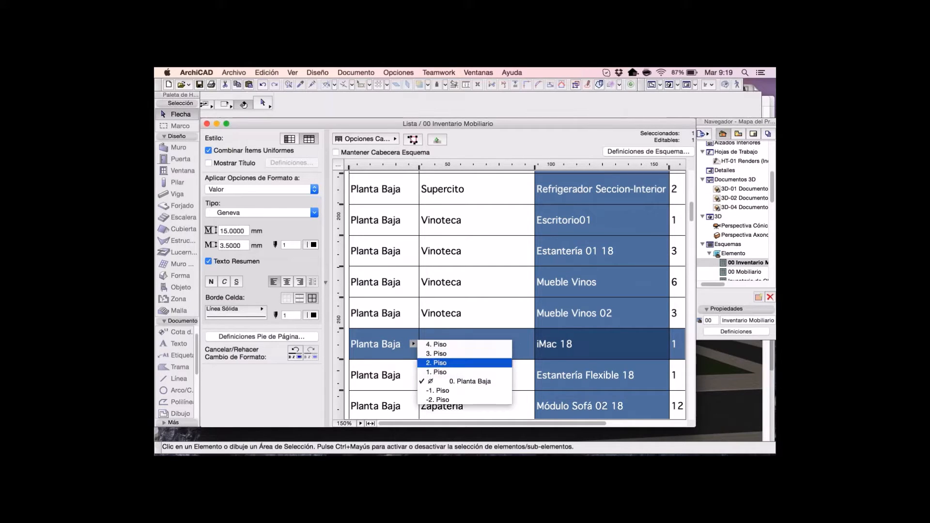
pyautogui.click(465, 381)
# Turn Mostrar Título back on so the schedule rows are grouped under floor and zone titles.
pyautogui.scroll(3, 465, 378)
pyautogui.scroll(15, 517, 295)
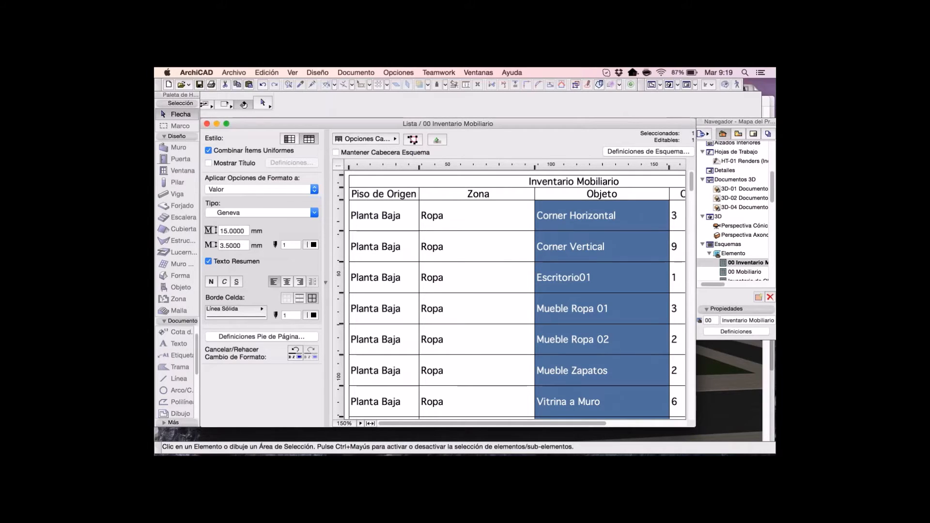
pyautogui.click(208, 163)
# Review the field order in the 00 Inventario Mobiliario definitions and look over the rows grouped by floor and zone.
pyautogui.click(648, 152)
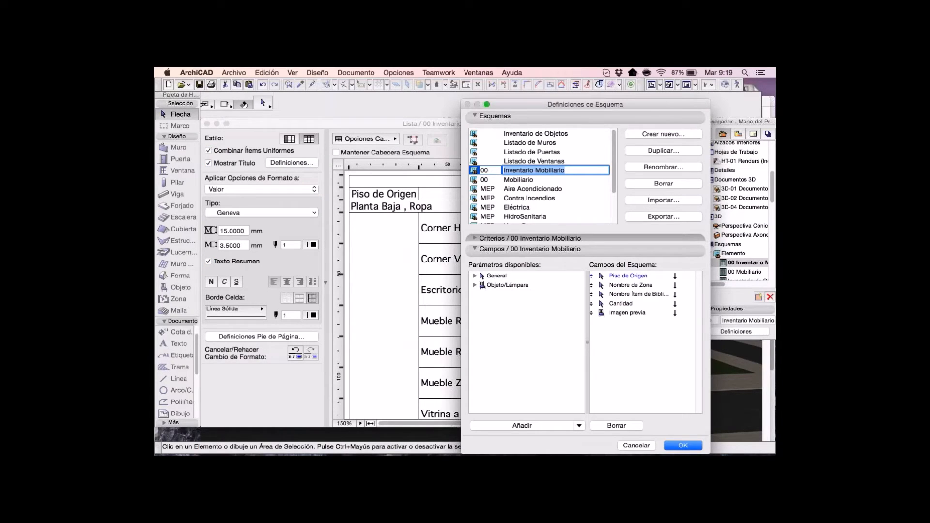
pyautogui.press('Return')
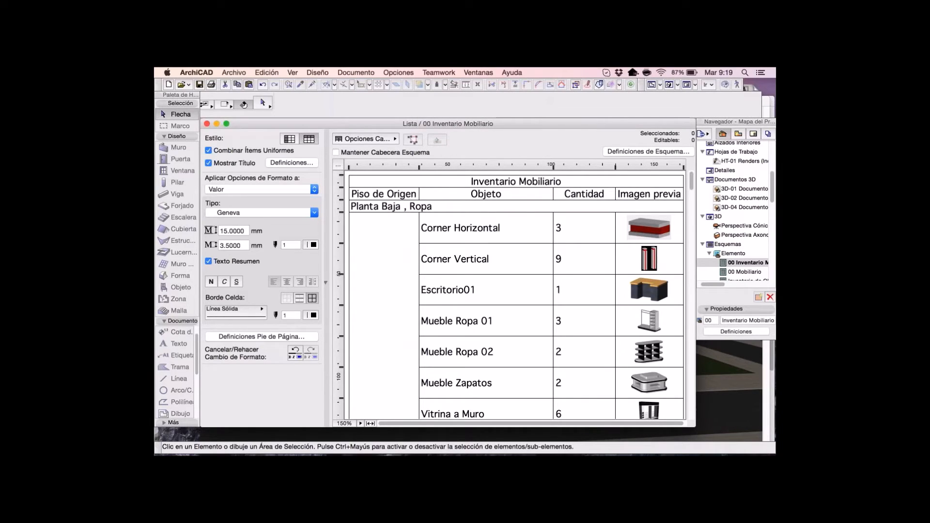
pyautogui.scroll(-4, 515, 295)
pyautogui.scroll(4, 515, 295)
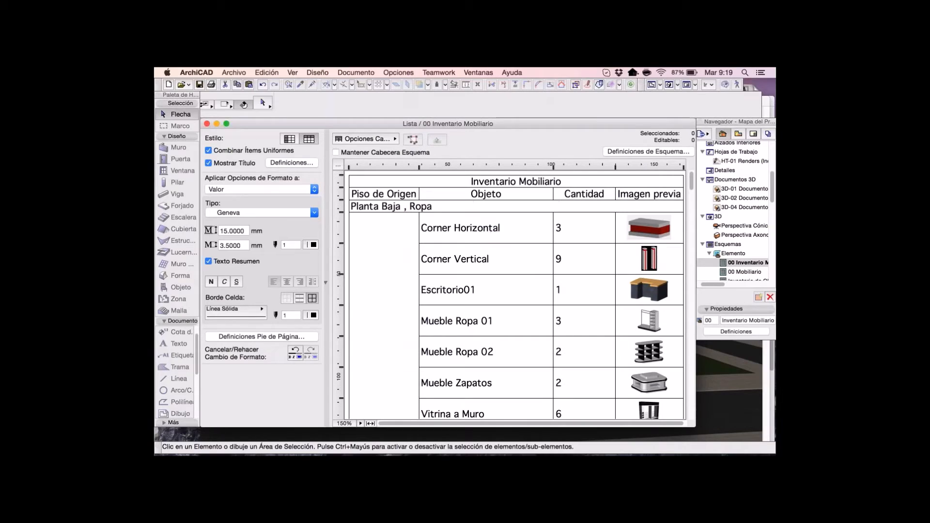
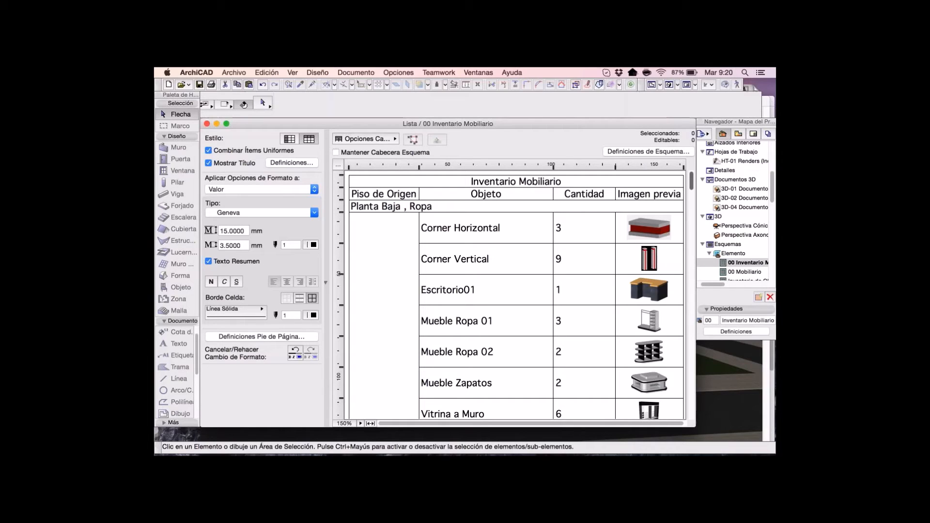
# Enable the sum for the Cantidad field in the schedule definitions to add a grand total of the furniture.
pyautogui.click(646, 151)
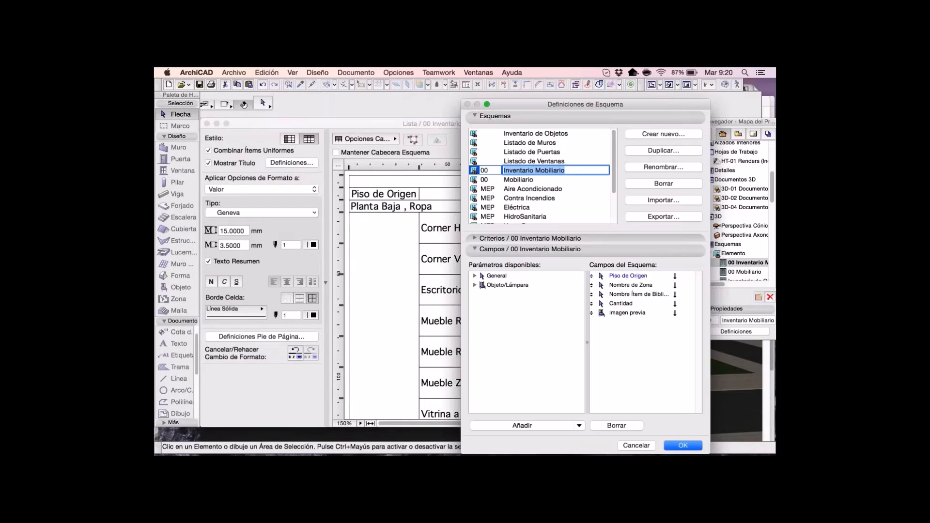
pyautogui.moveTo(591, 103); pyautogui.dragTo(560, 105)
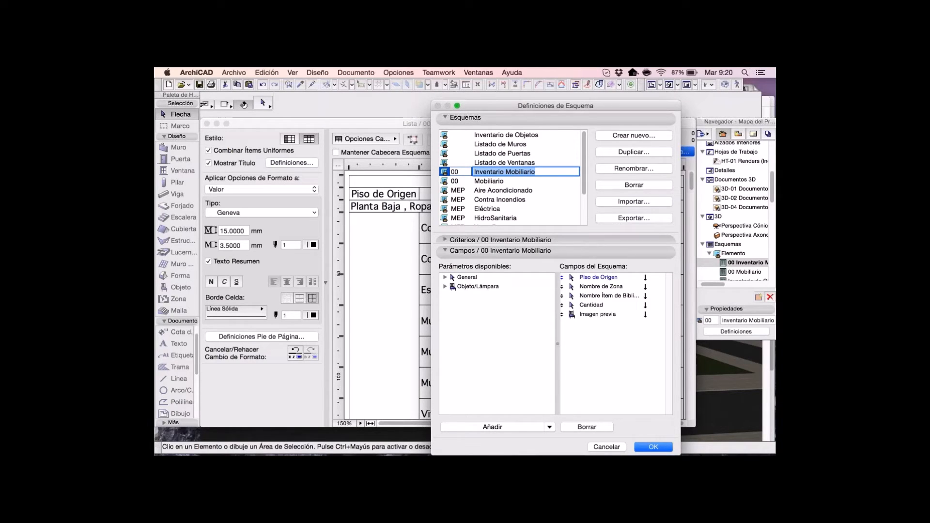
pyautogui.click(591, 305)
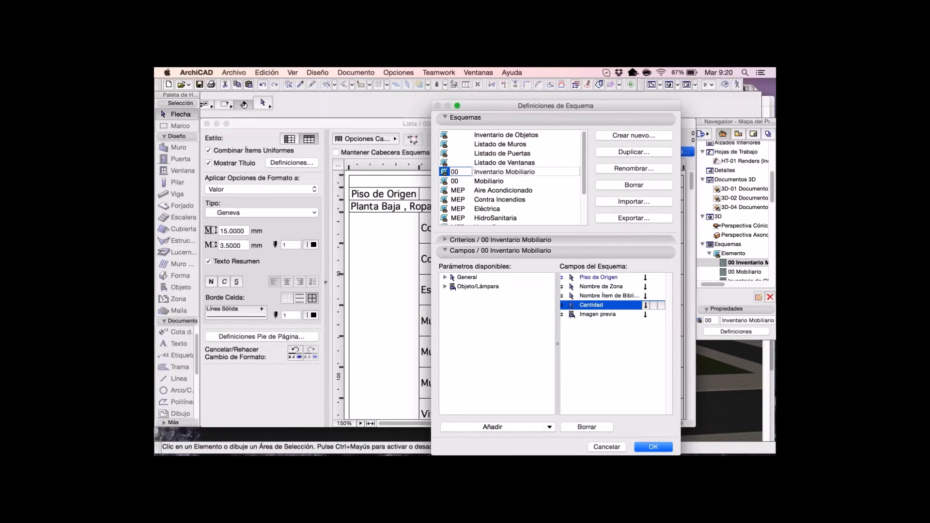
pyautogui.click(653, 305)
pyautogui.press('Return')
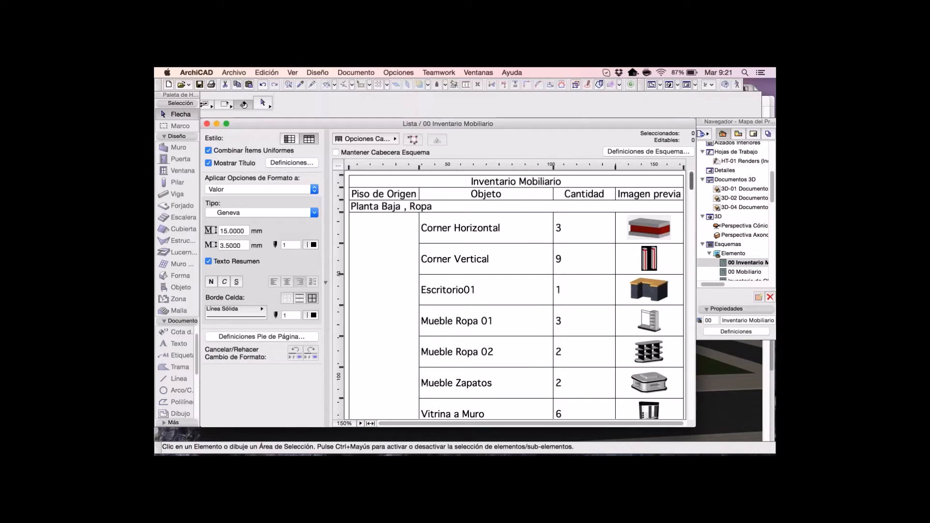
# Examine the Cantidad grand total at the end of the schedule, below the 3. Piso, Heladería group.
pyautogui.scroll(-20, 516, 296)
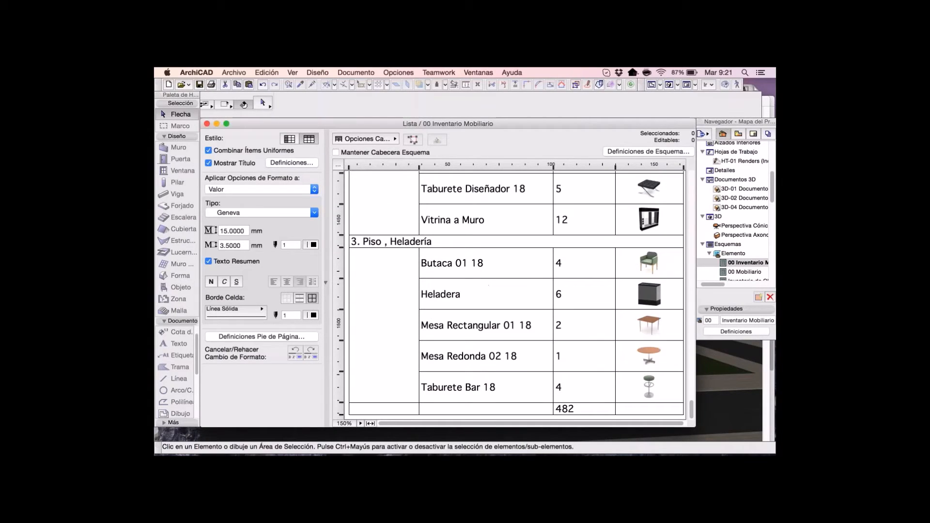
pyautogui.click(564, 409)
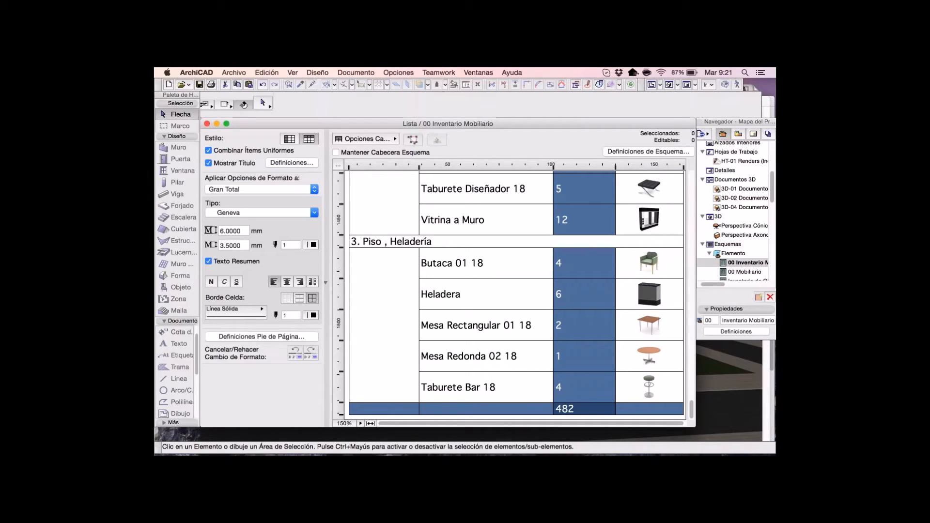
pyautogui.scroll(10, 516, 295)
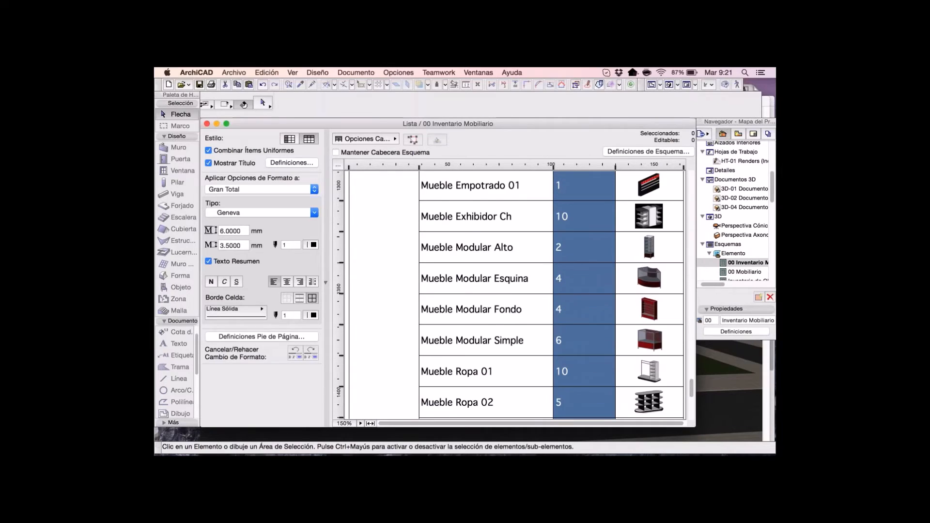
pyautogui.scroll(15, 516, 295)
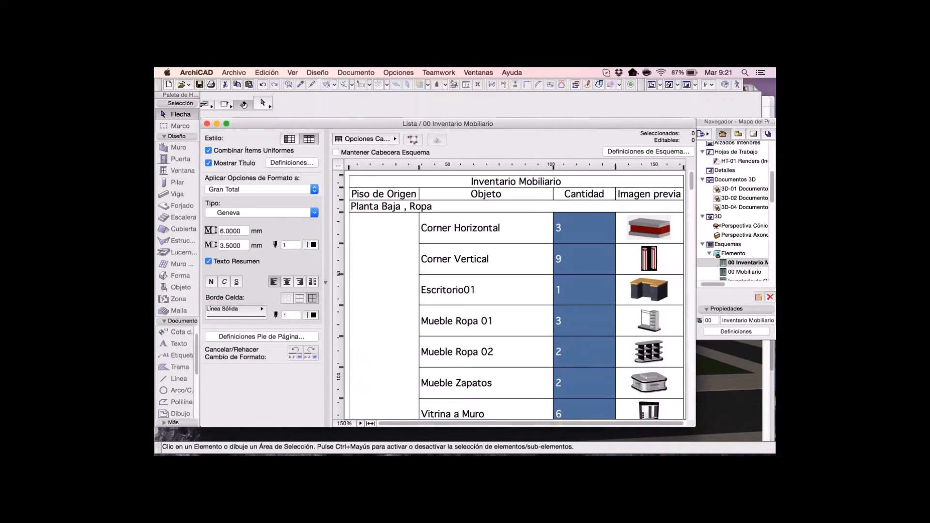
pyautogui.press('Escape')
# Flag the Nombre de Zona field in the schedule definitions so Cantidad is subtotalled for each zone.
pyautogui.click(648, 151)
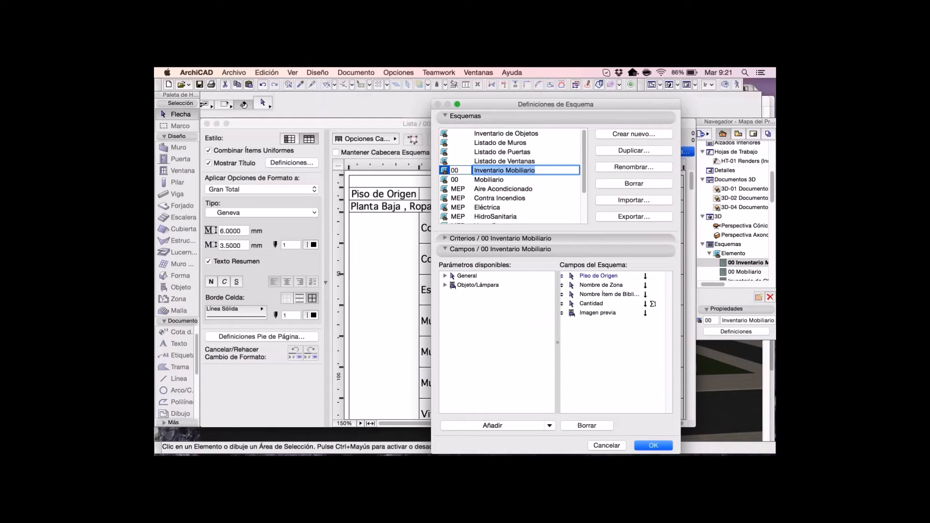
pyautogui.click(600, 285)
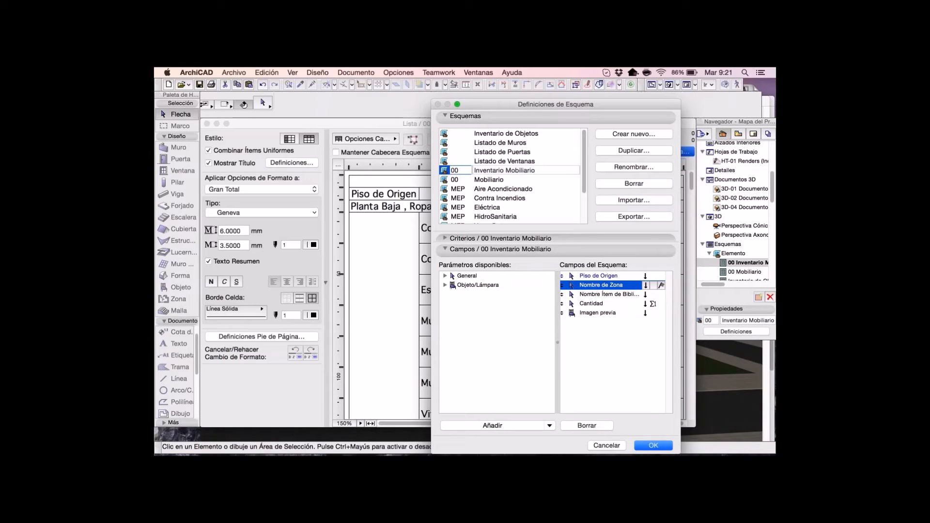
pyautogui.press('Return')
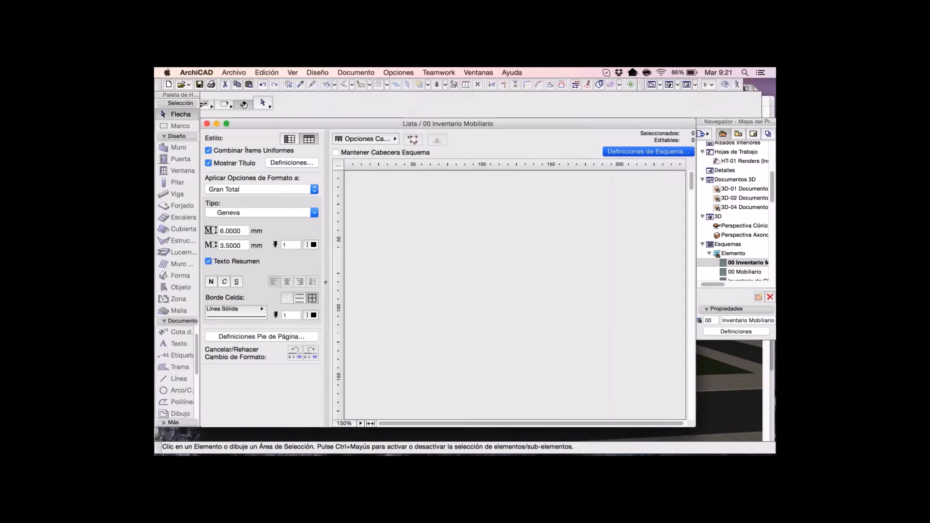
# Check the Cantidad subtotals of the Planta Baja zones Ropa, Supercito and Vinoteca against their group titles.
pyautogui.click(516, 206)
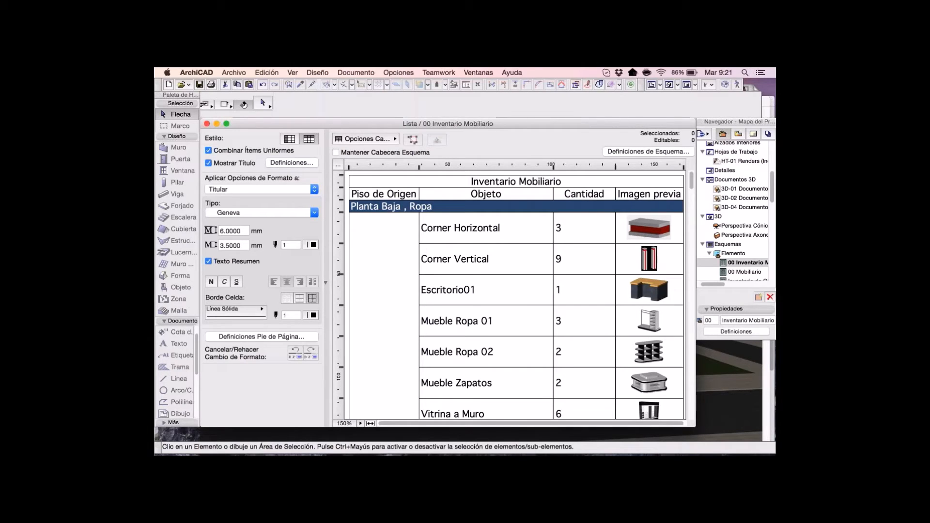
pyautogui.scroll(-5, 516, 295)
pyautogui.click(561, 283)
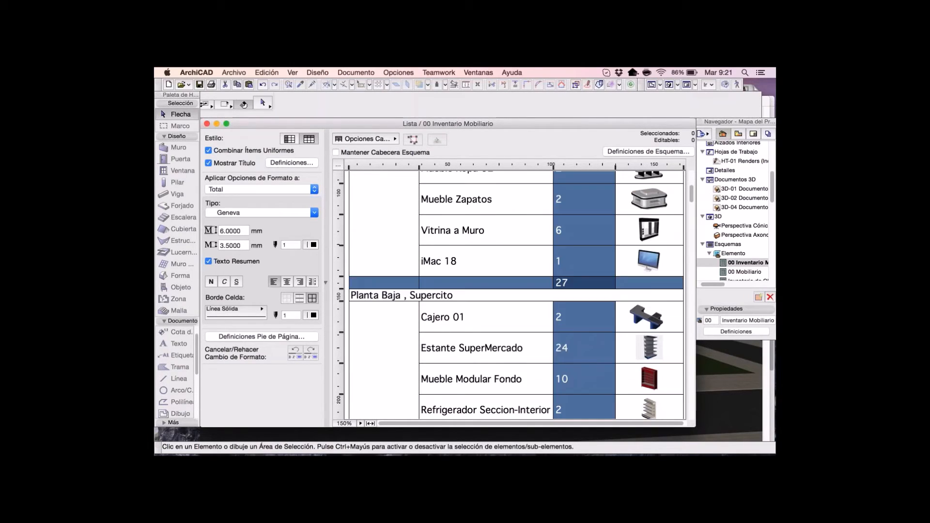
pyautogui.scroll(2, 516, 295)
pyautogui.scroll(-2, 515, 296)
pyautogui.click(402, 295)
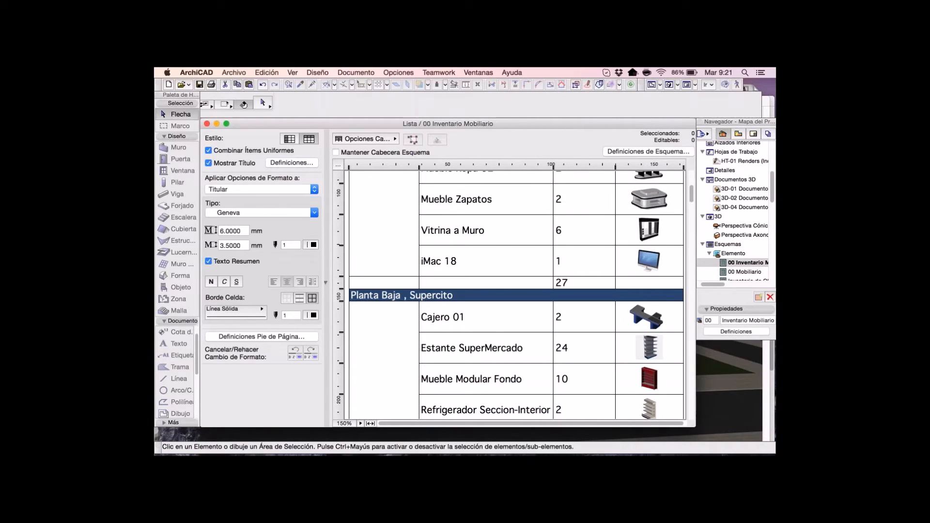
pyautogui.scroll(-4, 516, 295)
pyautogui.click(561, 248)
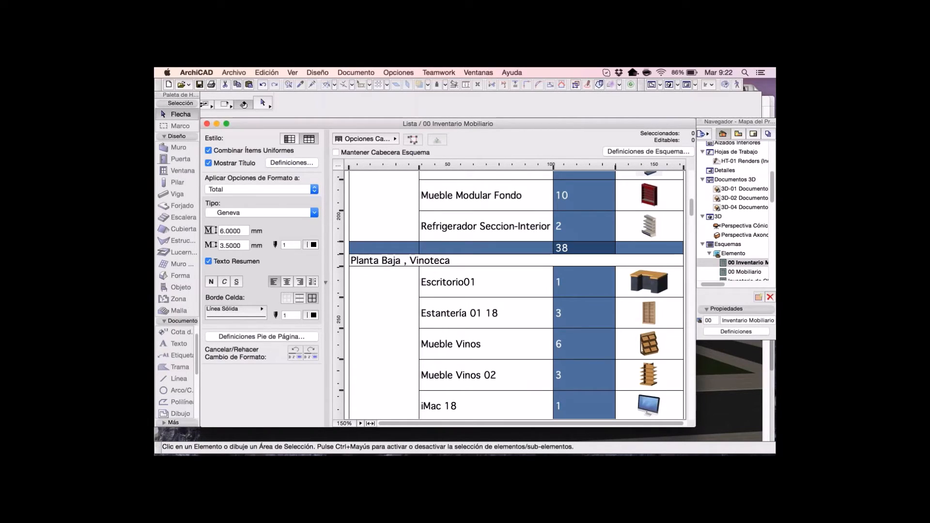
pyautogui.click(402, 260)
pyautogui.scroll(-2, 516, 295)
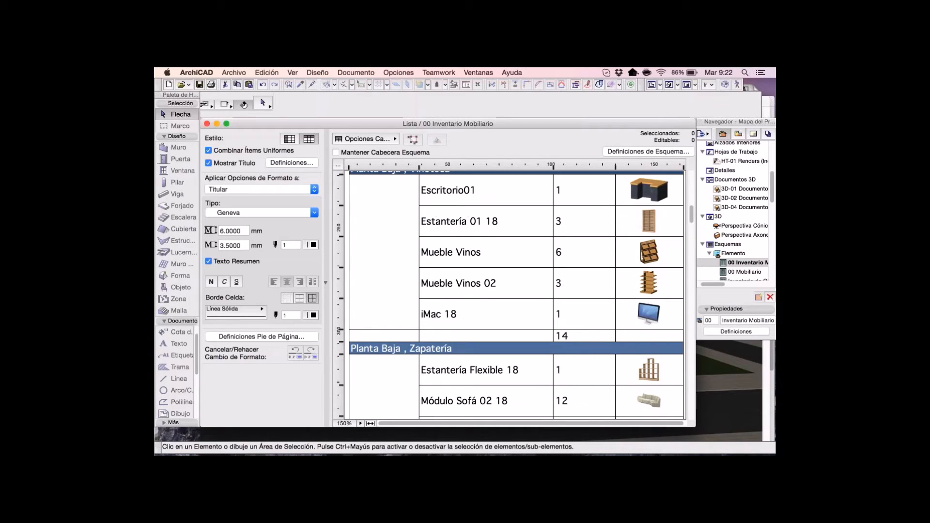
pyautogui.click(561, 335)
pyautogui.scroll(6, 516, 296)
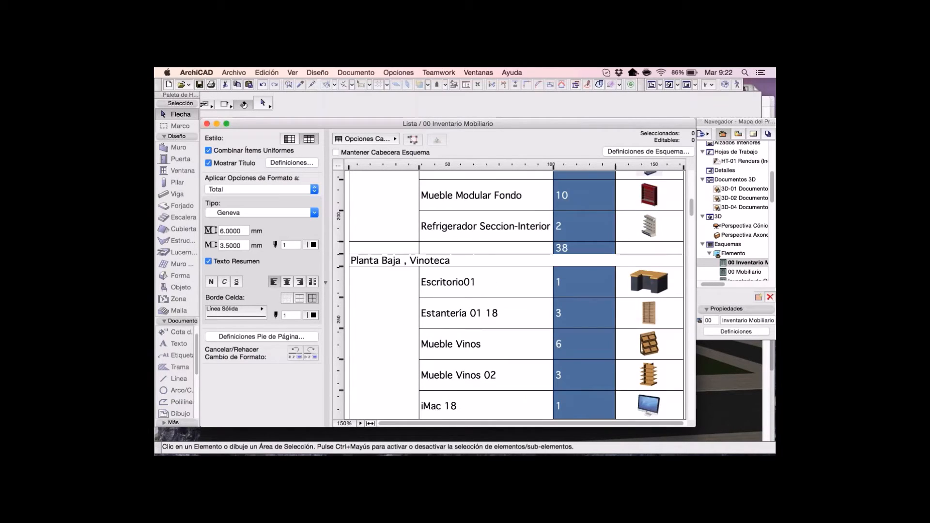
pyautogui.press('Escape')
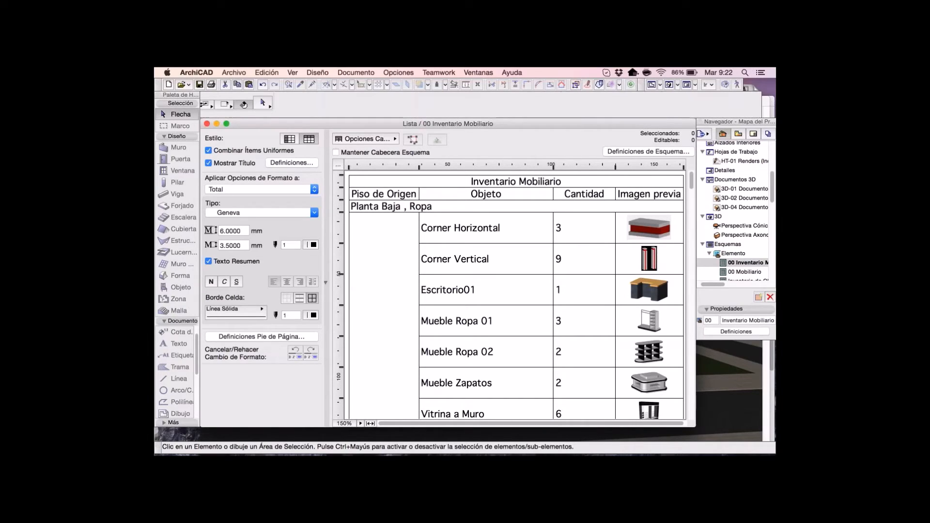
# Reopen the schedule definitions and show the available Objeto/Lámpara parameters.
pyautogui.hscroll(1, 515, 296)
pyautogui.hscroll(-1, 515, 296)
pyautogui.click(645, 151)
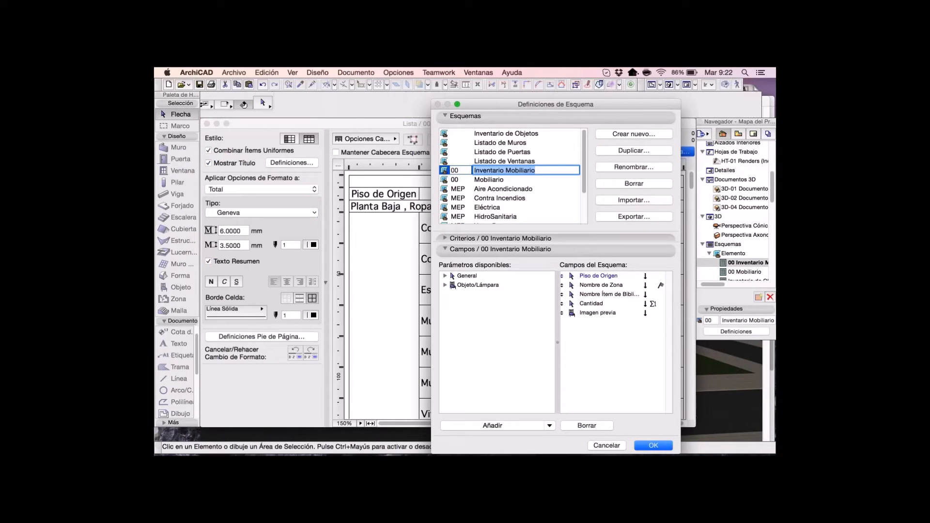
pyautogui.click(445, 285)
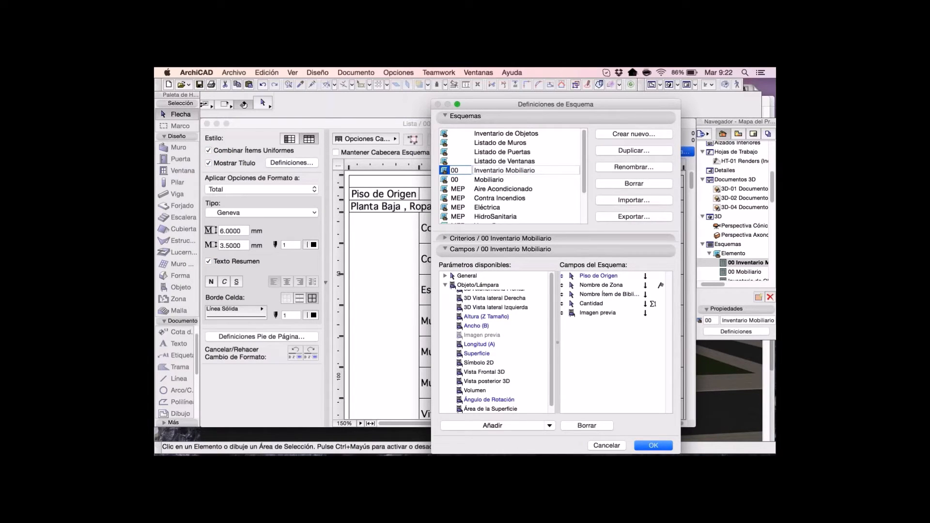
# Examine the Objeto/Lámpara parameters available for the fields of the Inventario Mobiliario schedule.
pyautogui.scroll(-1, 494, 342)
pyautogui.scroll(-1, 494, 342)
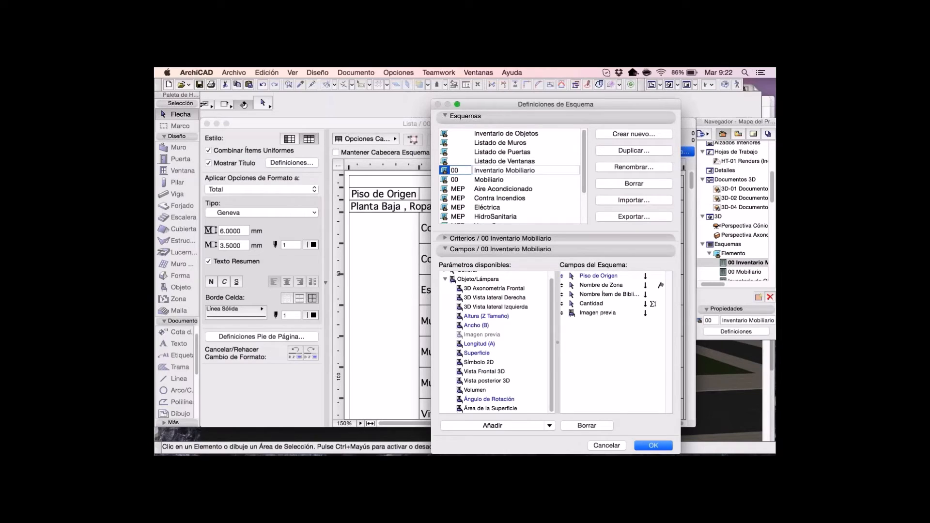
pyautogui.scroll(1, 494, 342)
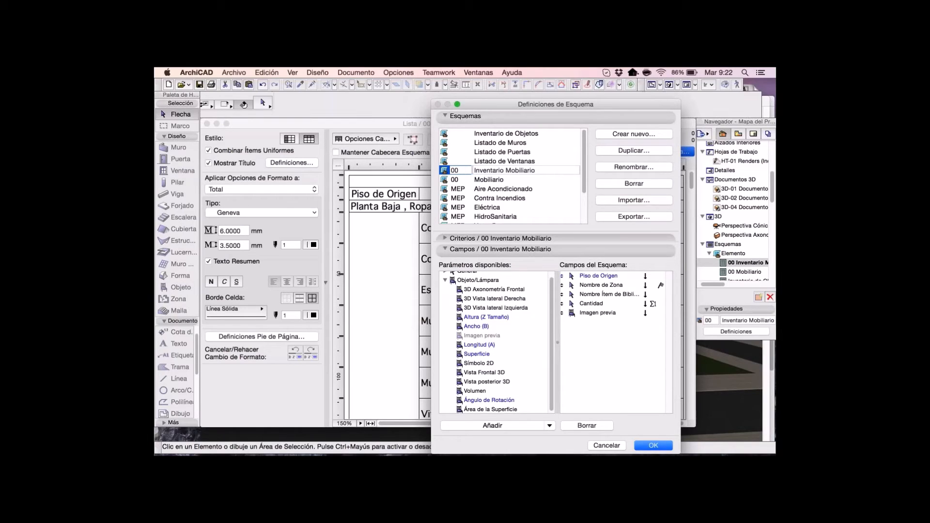
pyautogui.scroll(1, 494, 342)
# Review the General parameters available for the Inventario Mobiliario schedule, including Capa and ID, and accept the scheme settings.
pyautogui.click(445, 275)
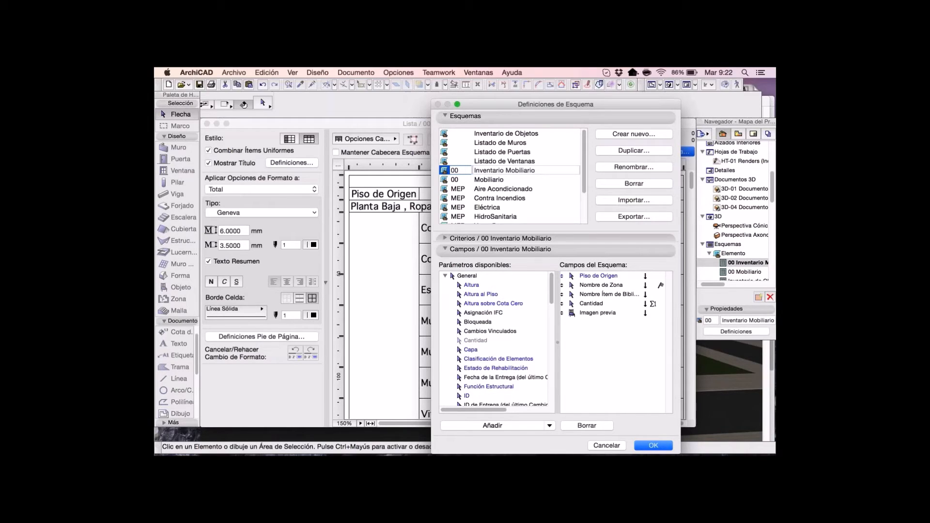
pyautogui.click(484, 349)
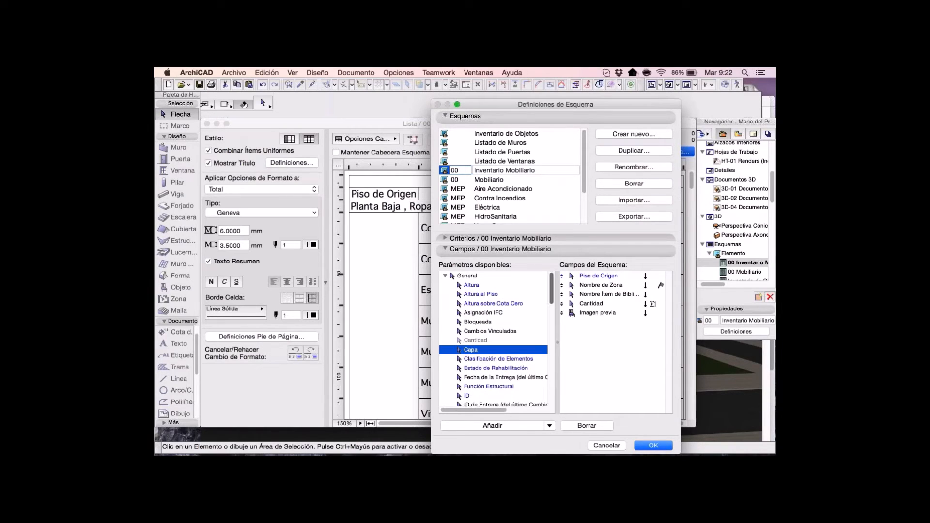
pyautogui.scroll(-4, 459, 350)
pyautogui.click(465, 364)
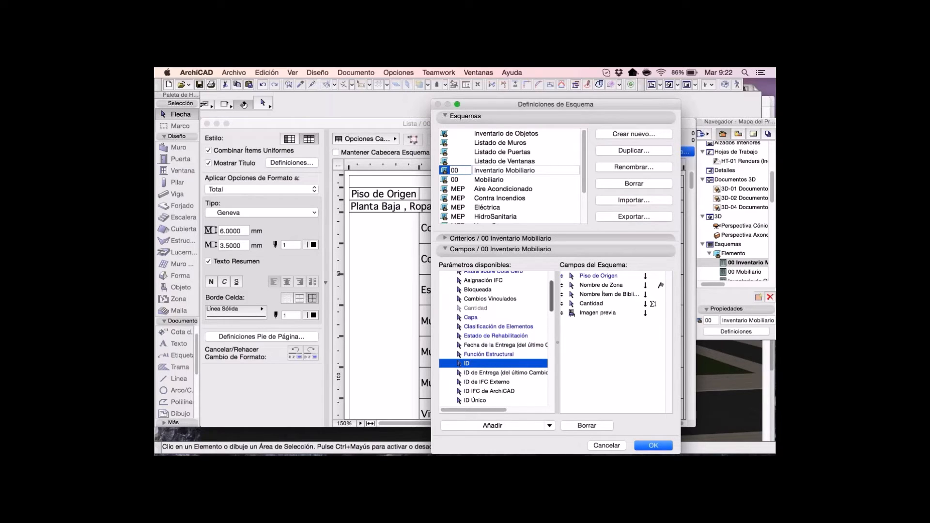
pyautogui.scroll(-8, 465, 339)
pyautogui.scroll(-6, 494, 339)
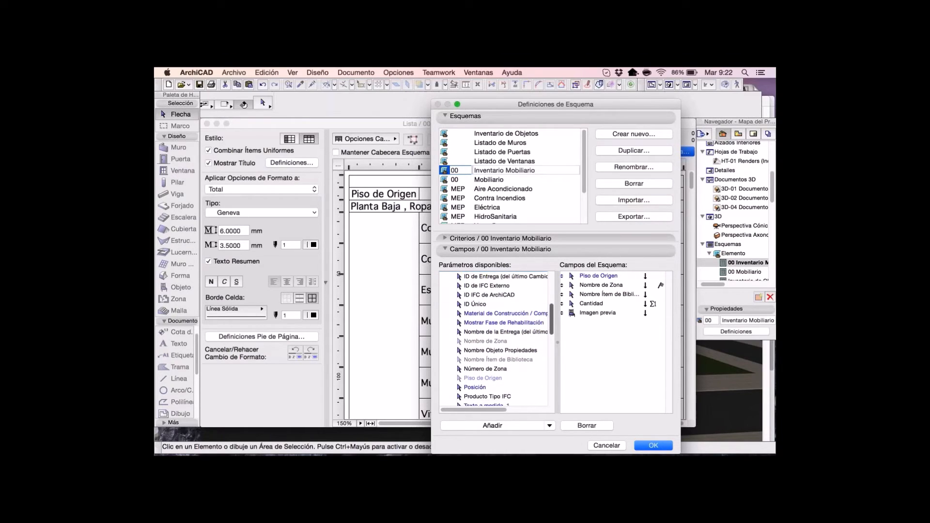
pyautogui.scroll(-10, 494, 339)
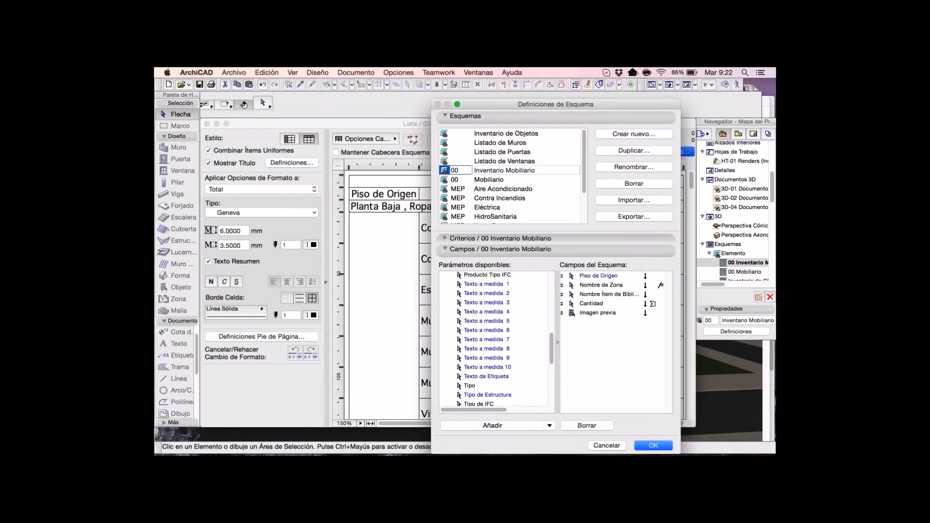
pyautogui.scroll(-3, 494, 339)
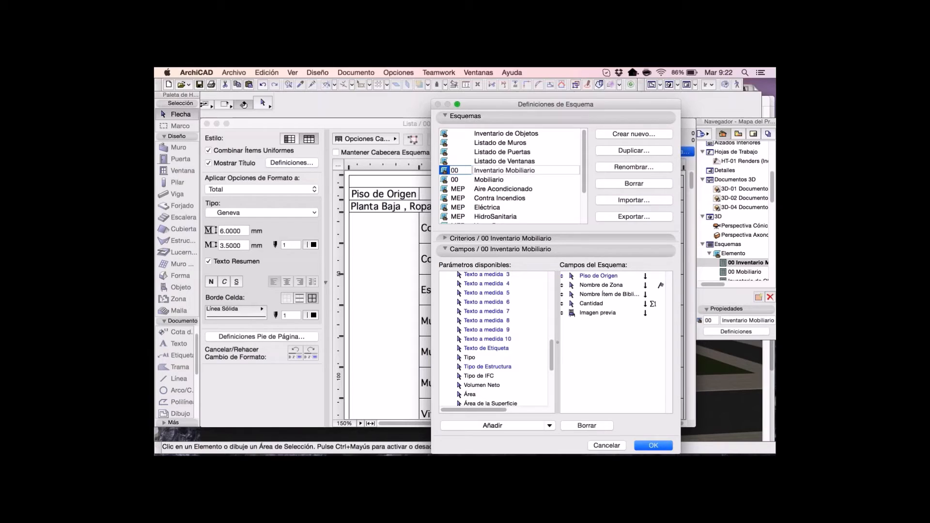
pyautogui.scroll(8, 494, 339)
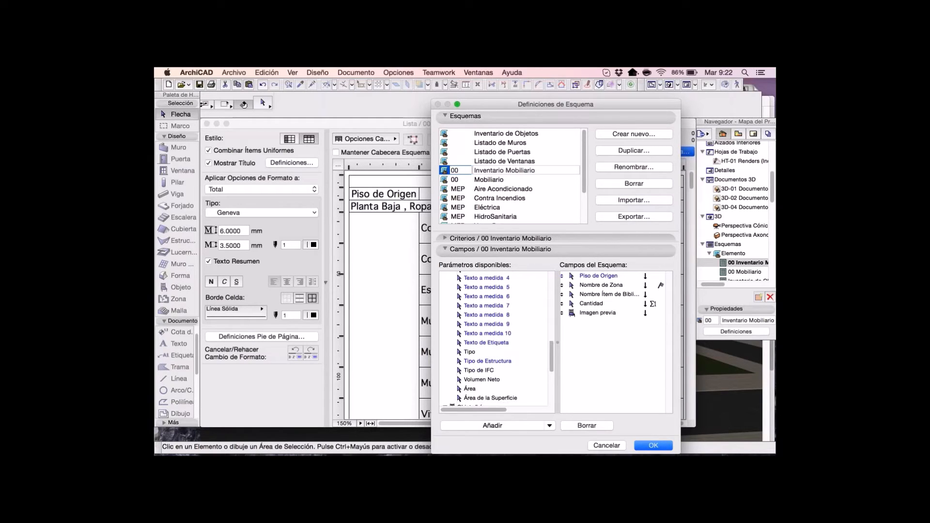
pyautogui.scroll(10, 494, 348)
pyautogui.click(464, 396)
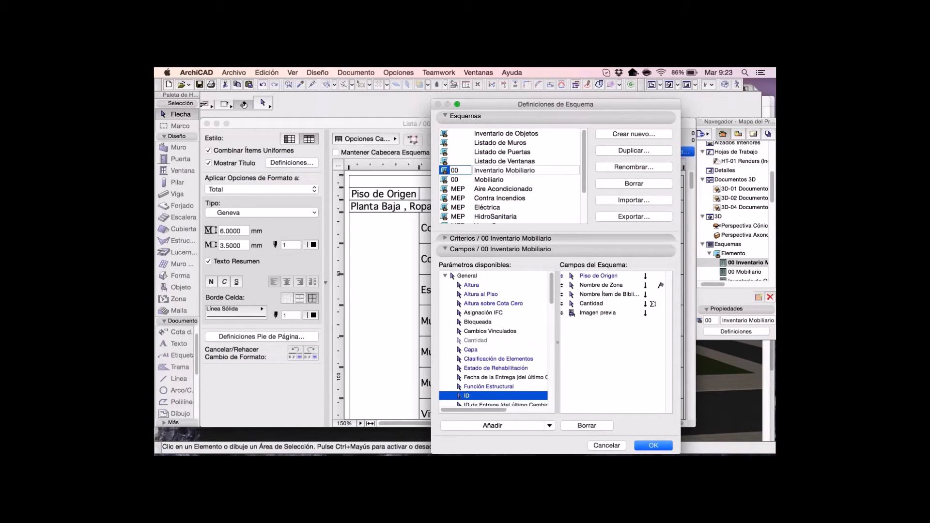
pyautogui.press('Return')
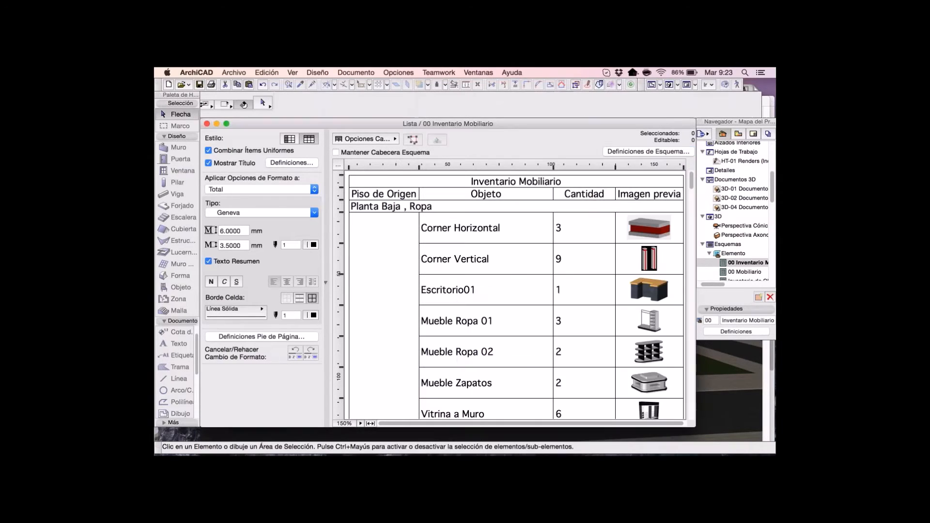
# Save the schedule to the Escritorio folder as an Excel workbook named Inventario Mobiliario.
pyautogui.click(234, 72)
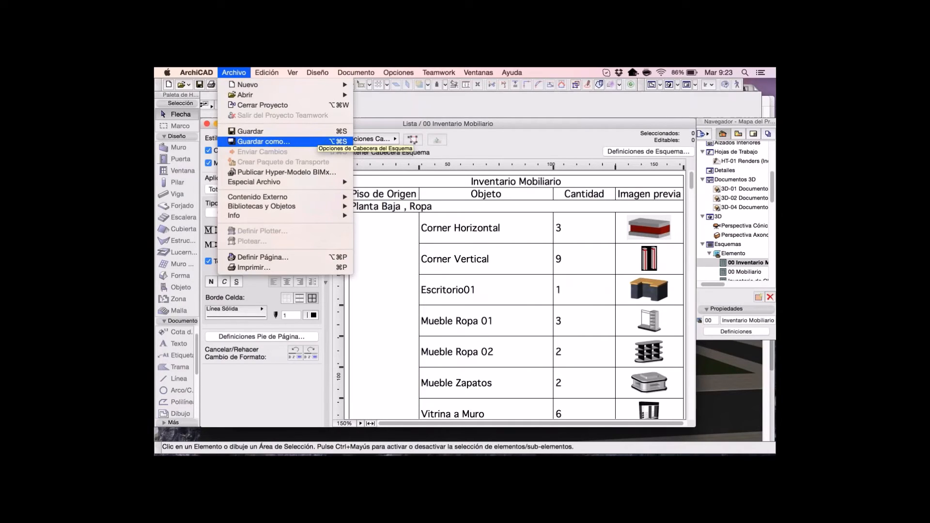
pyautogui.click(317, 141)
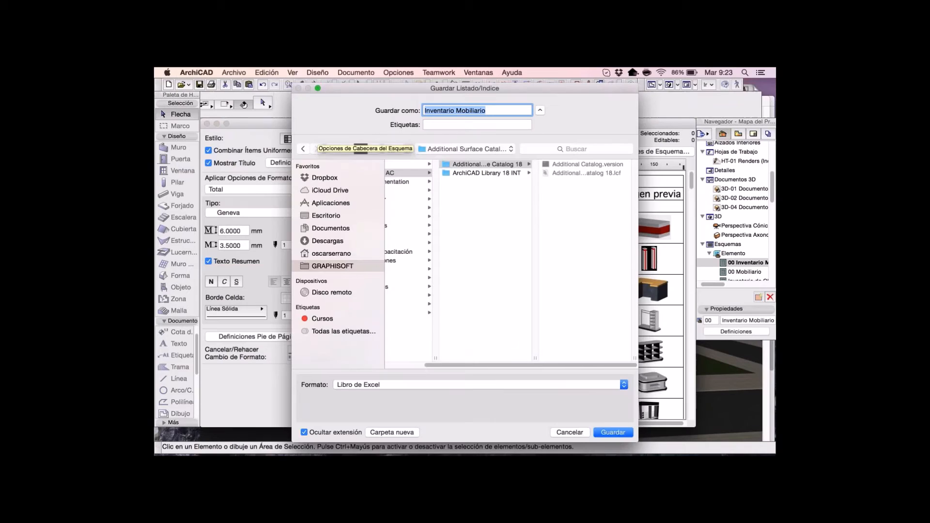
pyautogui.click(358, 384)
pyautogui.click(358, 384)
pyautogui.click(326, 215)
pyautogui.click(486, 110)
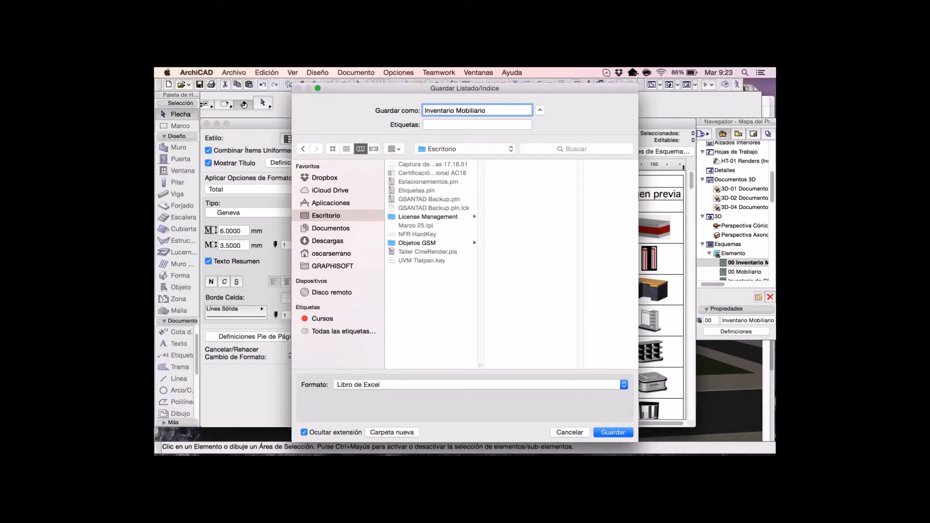
pyautogui.press('Return')
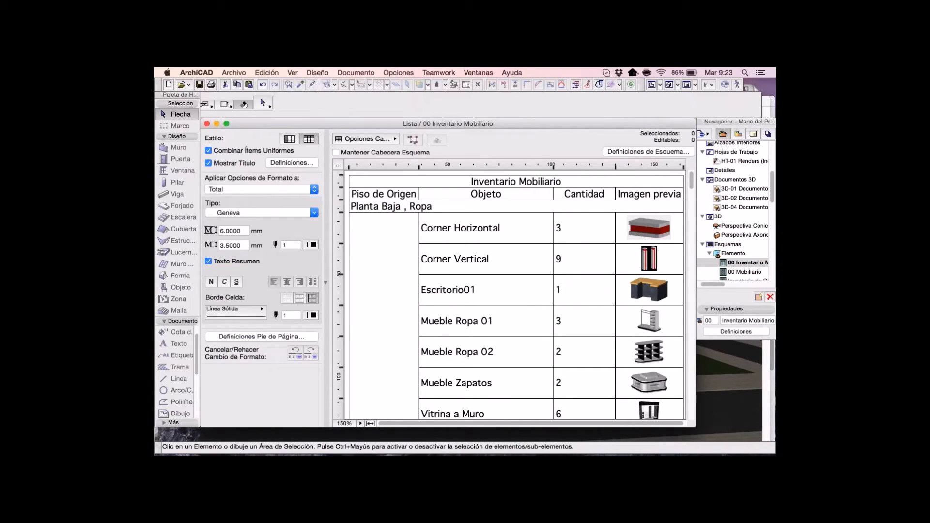
# Search the computer for "invent" and open the exported Inventario Mobiliario.xlsx in Excel.
pyautogui.press('super+space')
pyautogui.write('invtent')
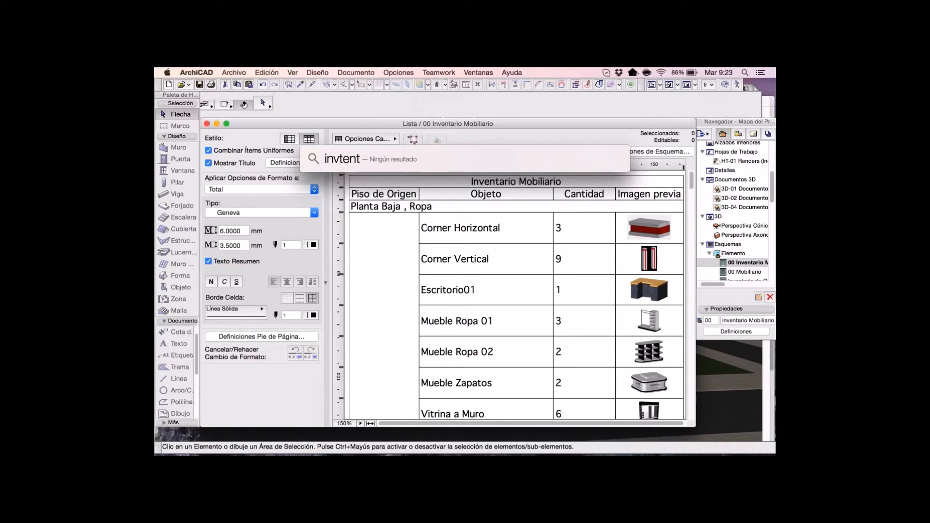
pyautogui.press('BackSpace')
pyautogui.press('BackSpace')
pyautogui.press('BackSpace')
pyautogui.press('BackSpace')
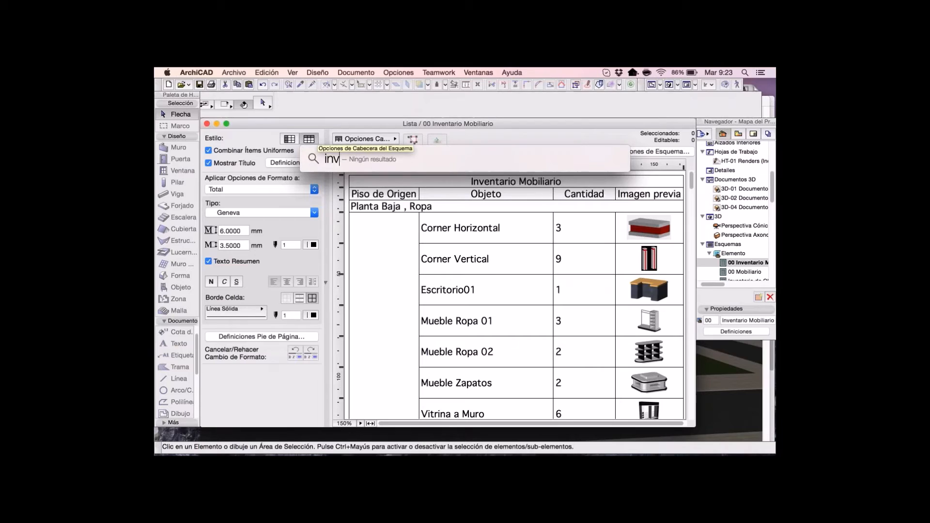
pyautogui.write('ent')
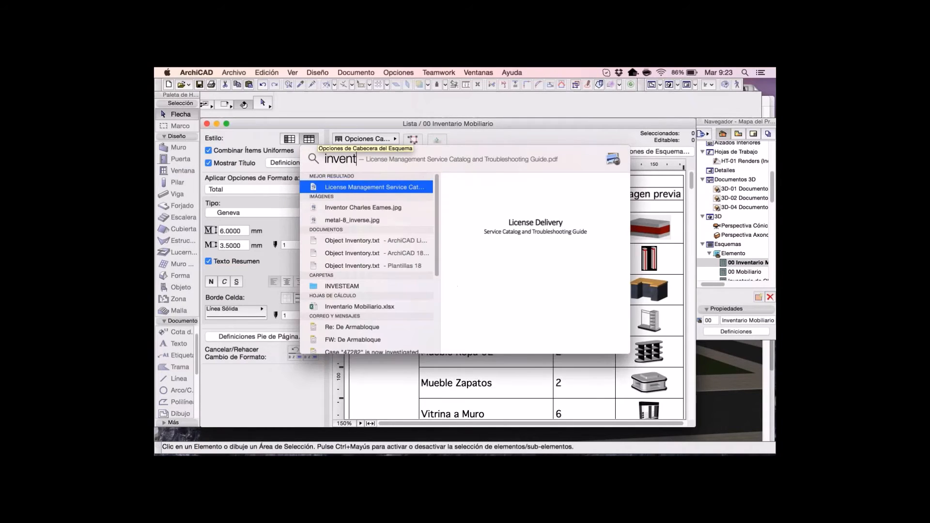
pyautogui.scroll(-1, 367, 264)
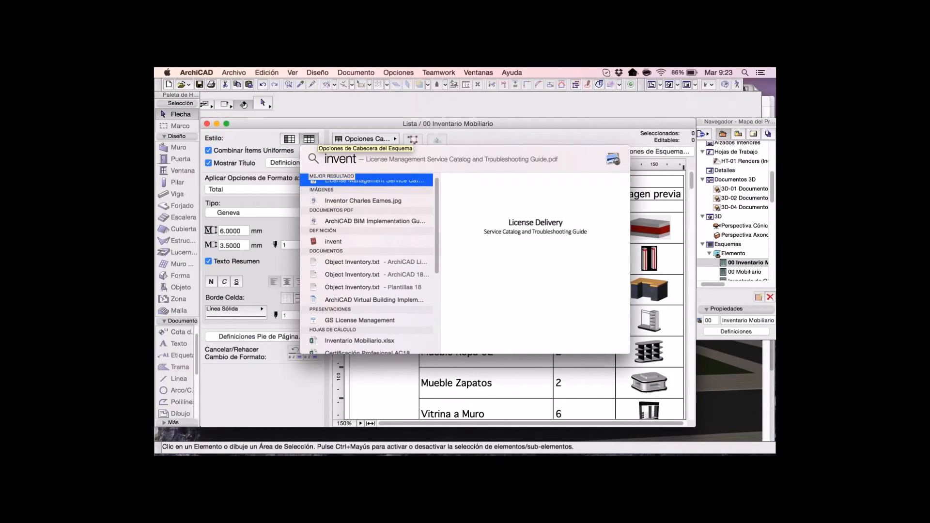
pyautogui.scroll(-4, 367, 306)
pyautogui.click(360, 306)
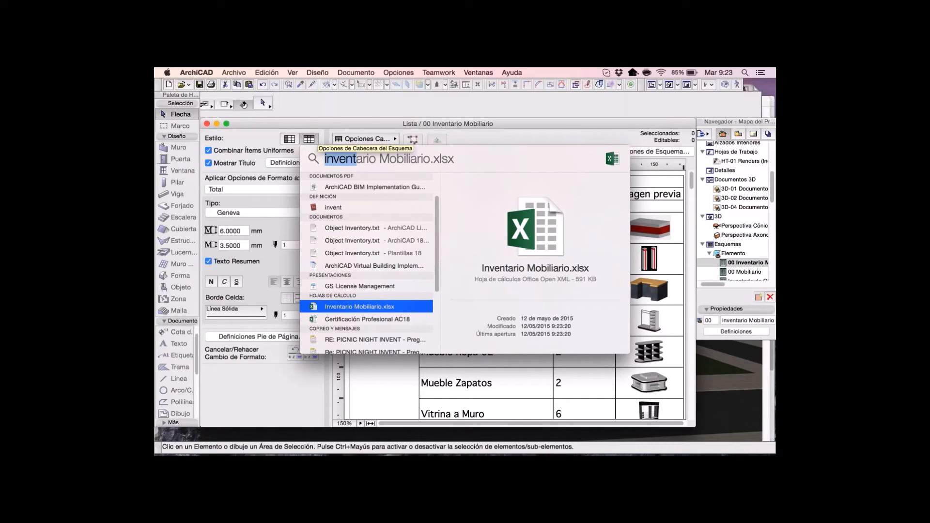
pyautogui.press('Escape')
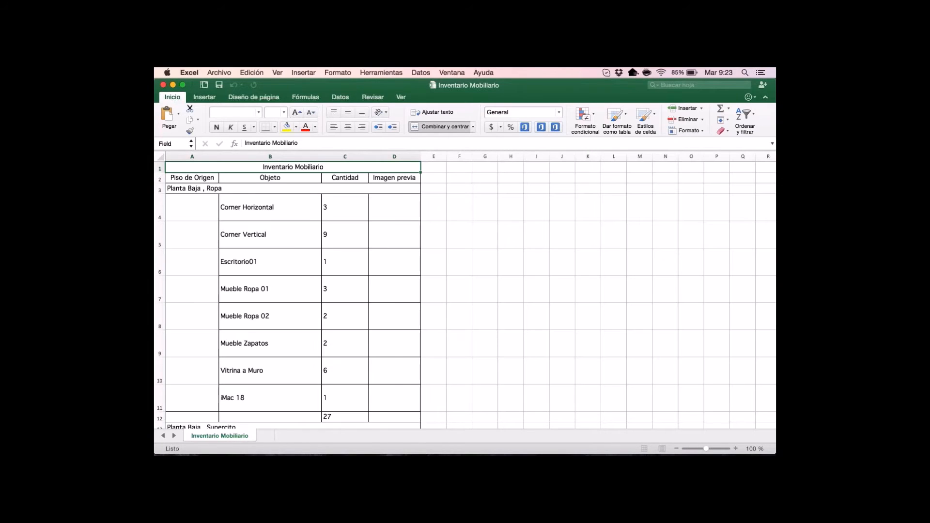
# Inspect the object names and quantities in the Planta Baja, Ropa section of the exported sheet.
pyautogui.click(270, 207)
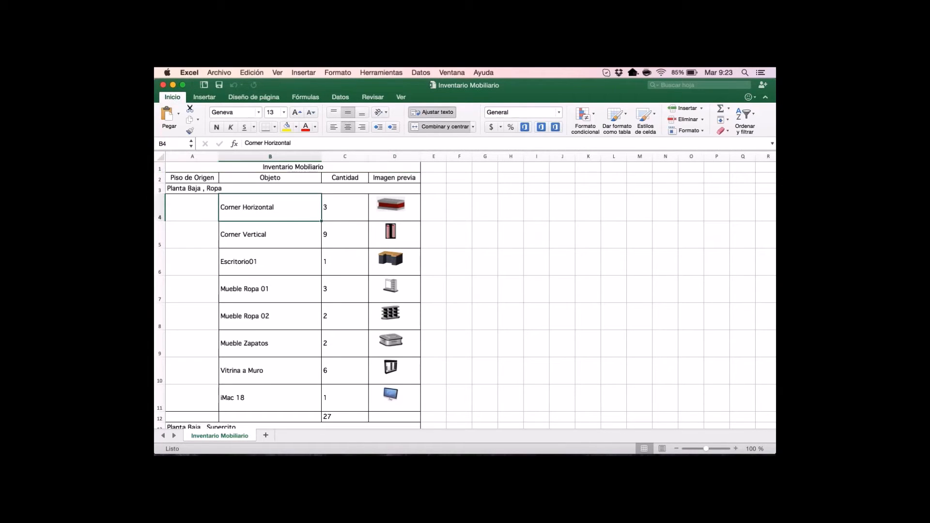
pyautogui.click(270, 262)
pyautogui.click(270, 235)
pyautogui.click(270, 289)
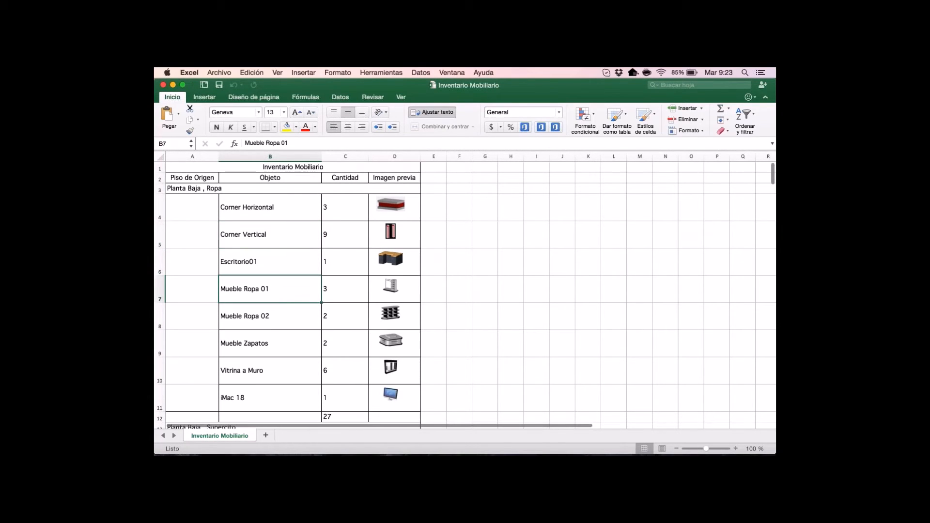
pyautogui.click(345, 208)
pyautogui.click(269, 208)
pyautogui.click(269, 188)
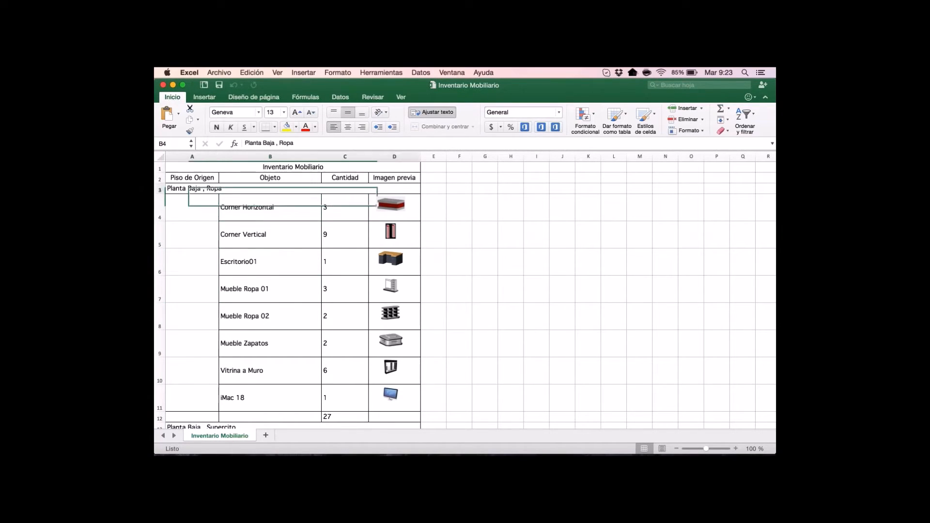
pyautogui.click(270, 234)
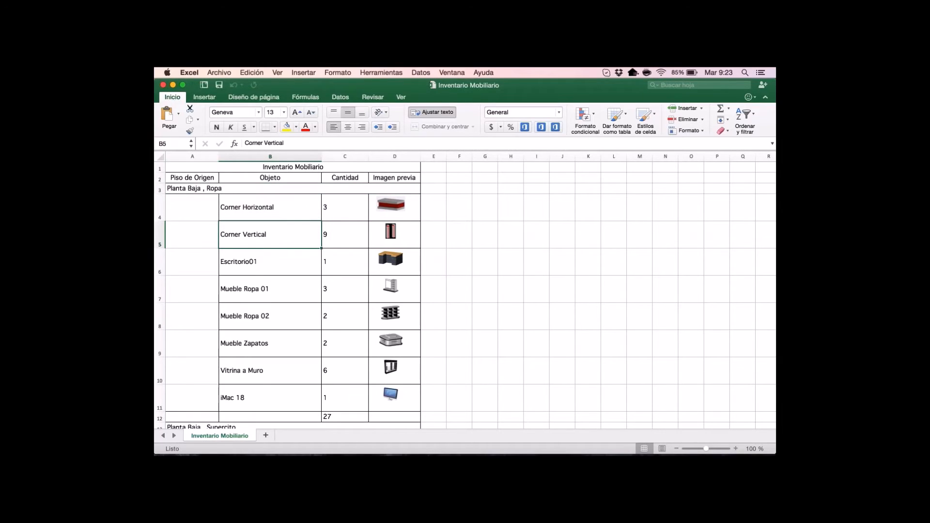
pyautogui.click(345, 235)
# Shift the Corner Vertical and Escritorio01 preview images slightly within their cells.
pyautogui.click(391, 232)
pyautogui.moveTo(391, 232); pyautogui.dragTo(391, 262)
pyautogui.click(391, 258)
pyautogui.click(459, 289)
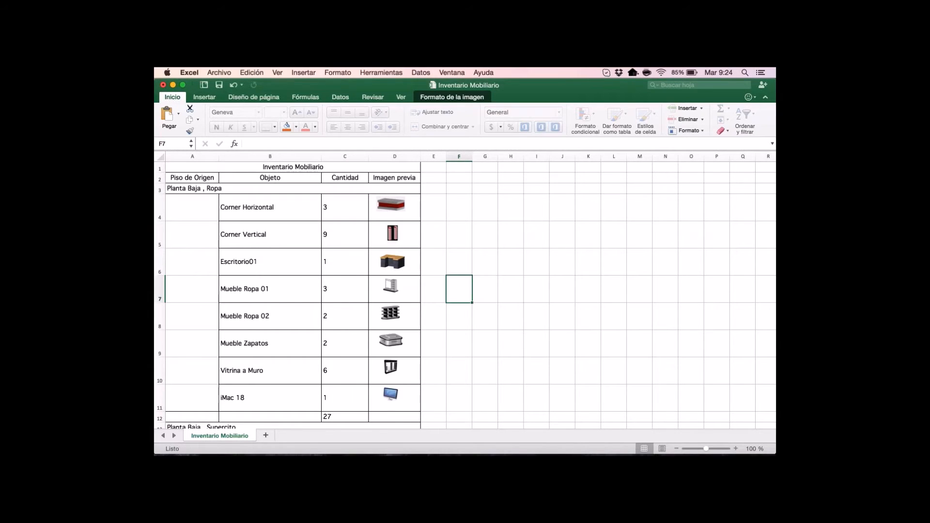
# Review the furniture lists by floor and zone throughout the workbook, and close it without saving to return to ArchiCAD.
pyautogui.scroll(-6, 459, 289)
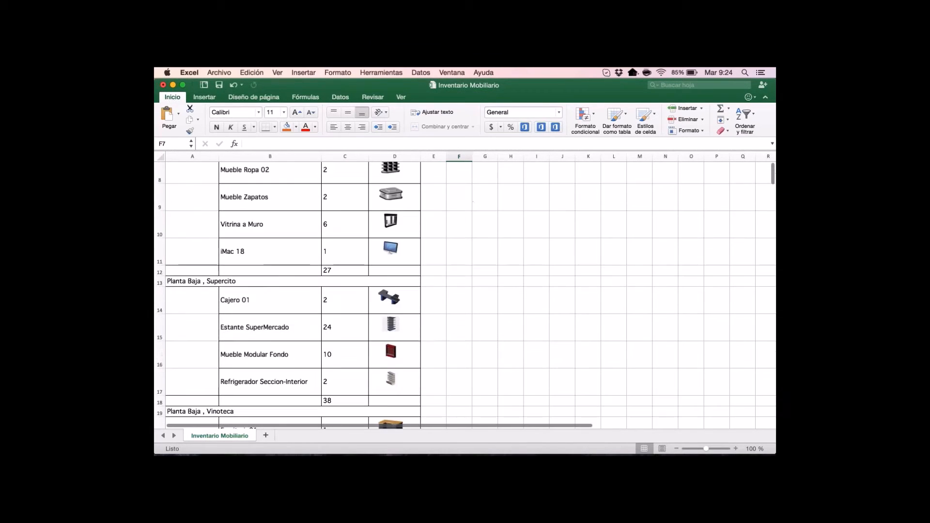
pyautogui.scroll(-10, 459, 289)
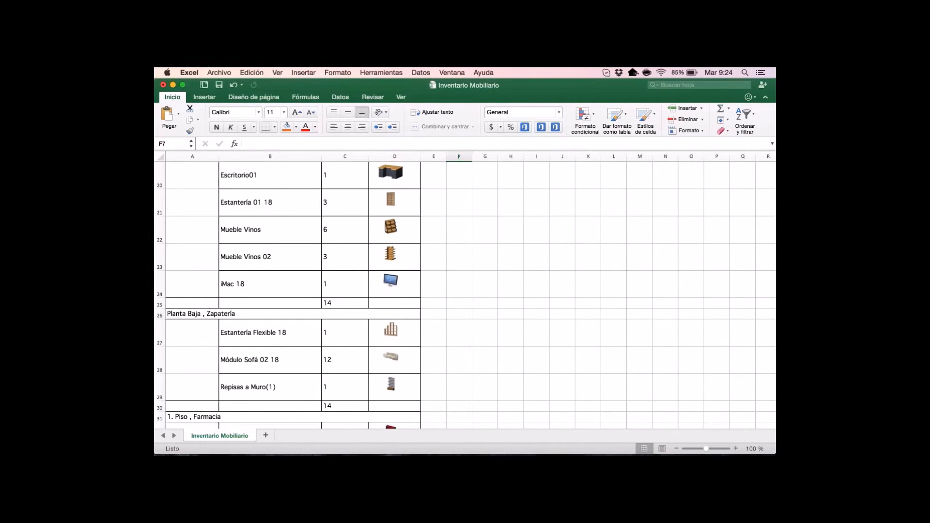
pyautogui.scroll(-10, 389, 274)
pyautogui.scroll(20, 389, 274)
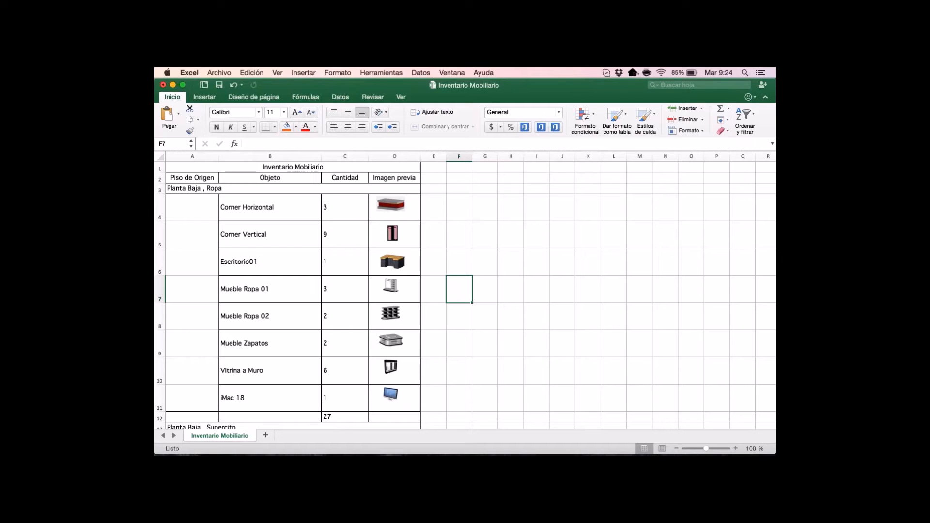
pyautogui.scroll(-20, 465, 294)
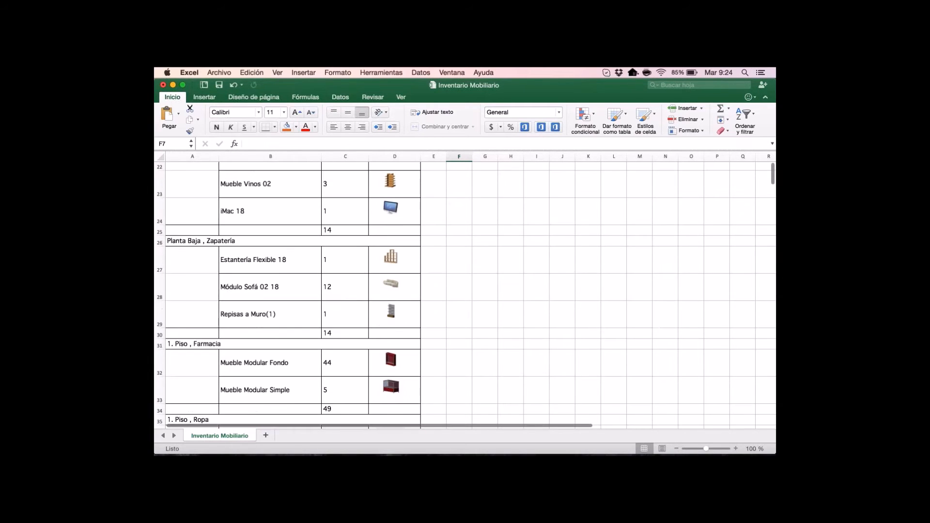
pyautogui.scroll(-20, 465, 295)
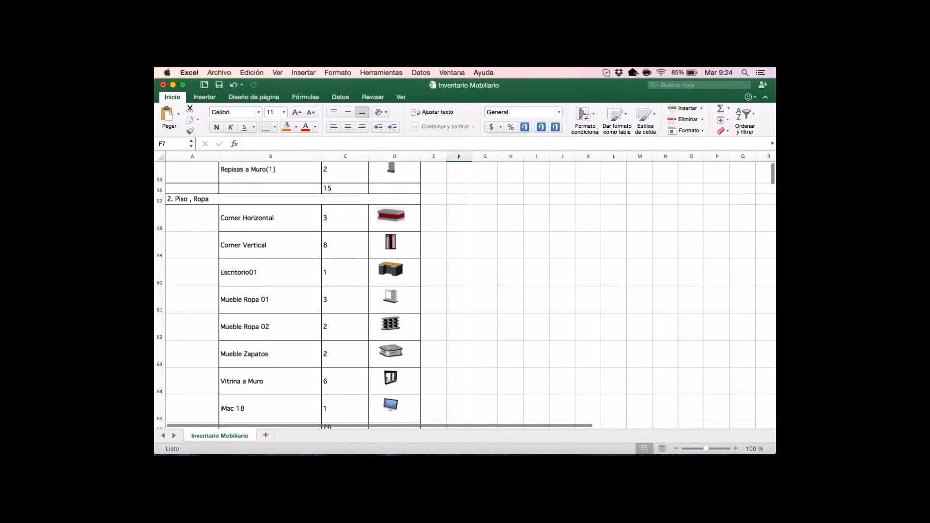
pyautogui.scroll(20, 465, 295)
pyautogui.click(162, 84)
pyautogui.press('super+d')
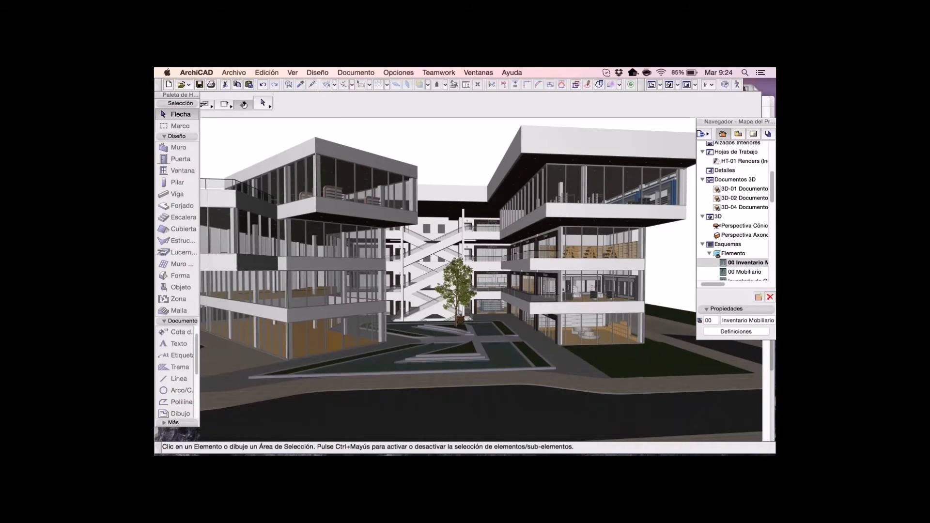
# Display the Perspectiva Cónica 3D view of the building, and open the 0. Planta Baja floor plan from the saved documentation views.
pyautogui.scroll(-4, 729, 233)
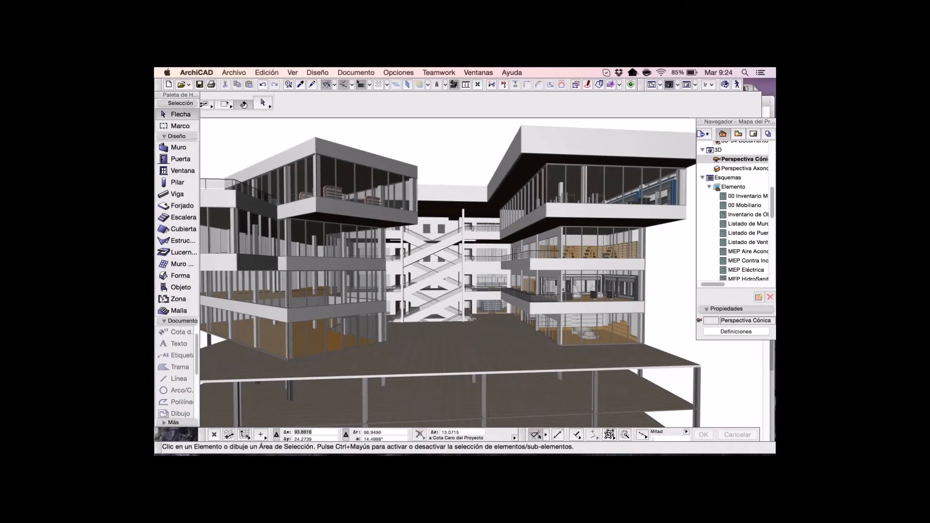
pyautogui.scroll(2, 465, 272)
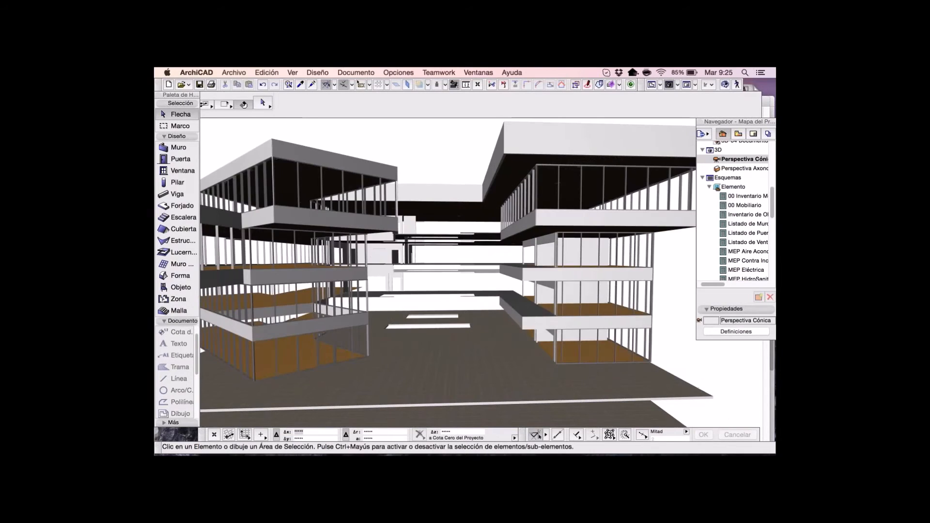
pyautogui.click(738, 133)
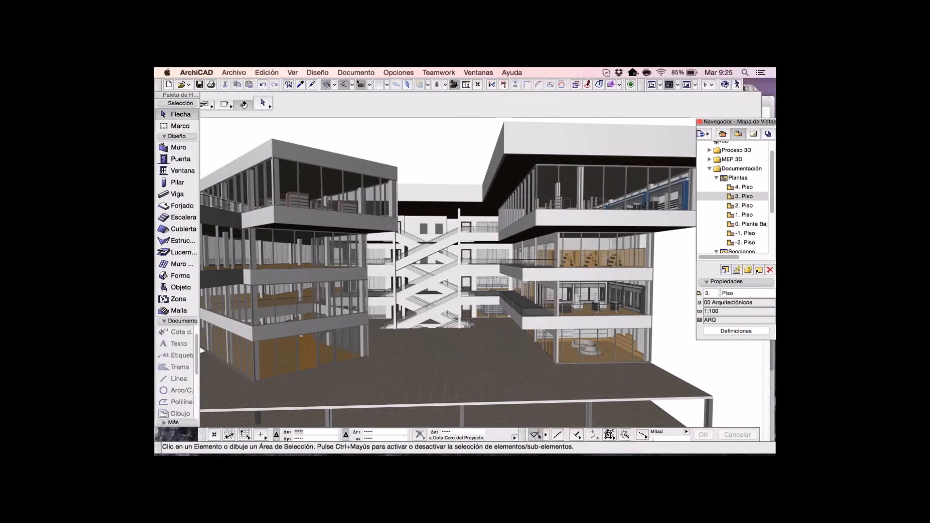
pyautogui.doubleClick(749, 224)
pyautogui.scroll(-4, 499, 223)
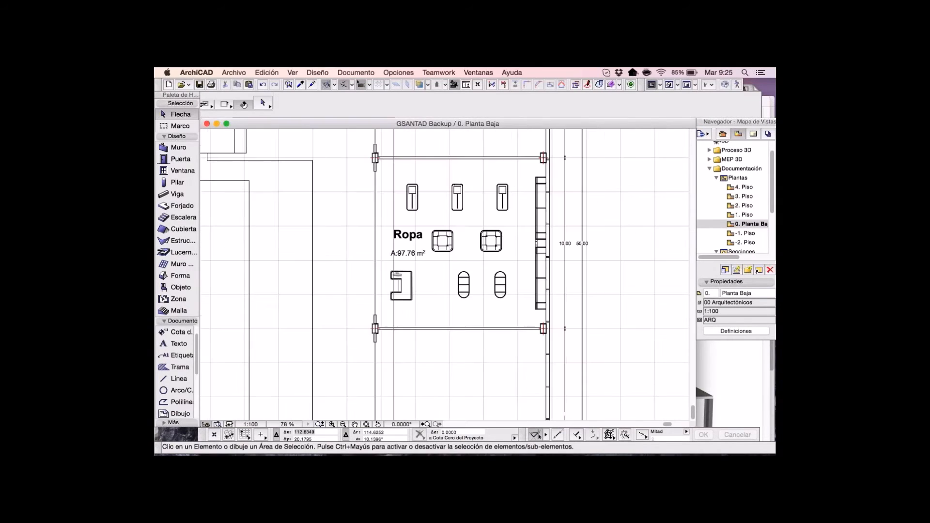
pyautogui.scroll(-5, 634, 294)
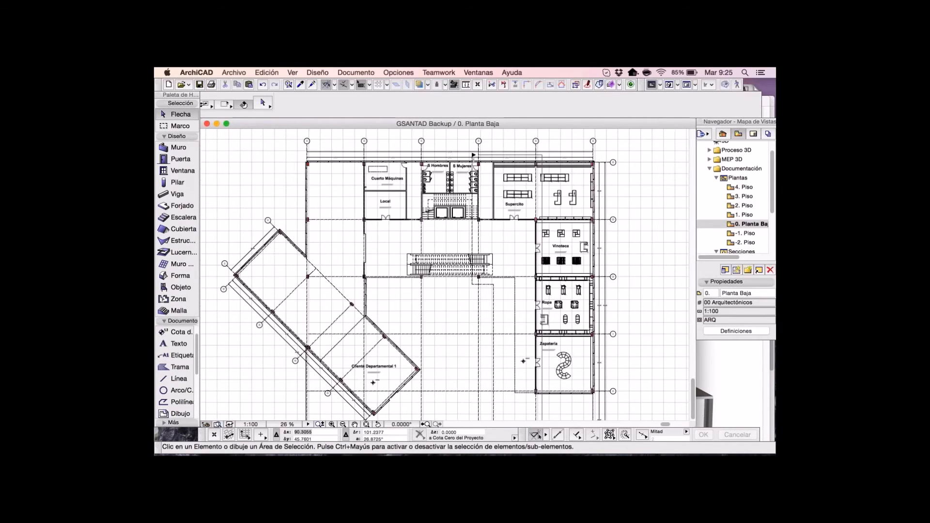
# Review the available zone categories and the new-category form based on 4 HNF 4 Almácen y Venta, and close them without changes.
pyautogui.click(398, 72)
pyautogui.moveTo(425, 84)
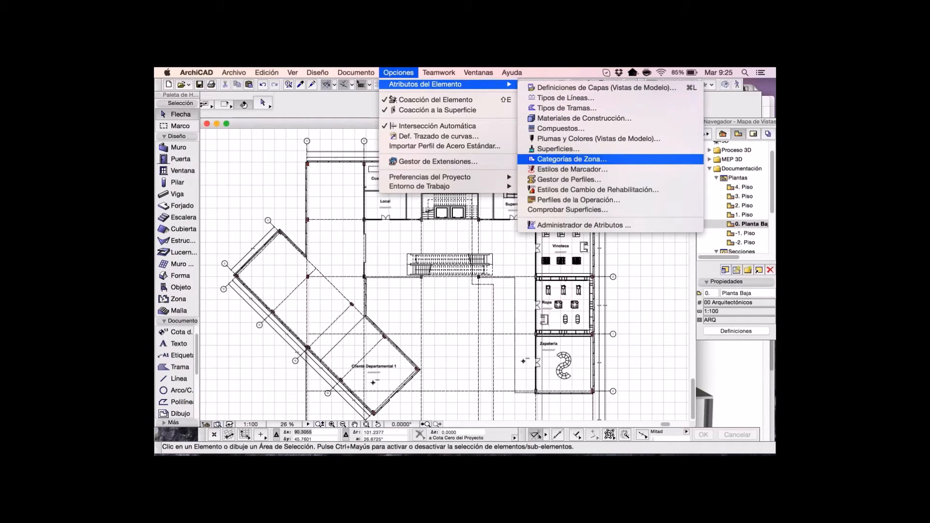
pyautogui.click(572, 158)
pyautogui.click(569, 164)
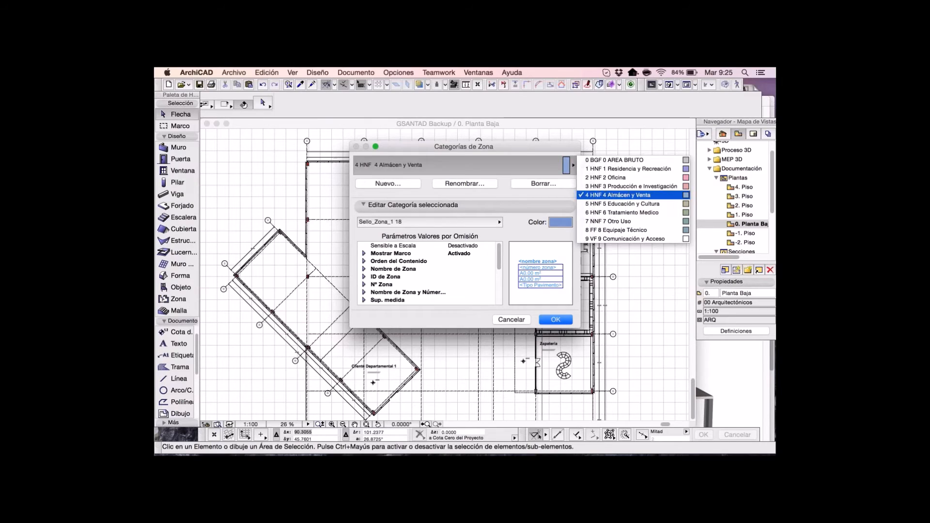
pyautogui.click(617, 194)
pyautogui.click(388, 183)
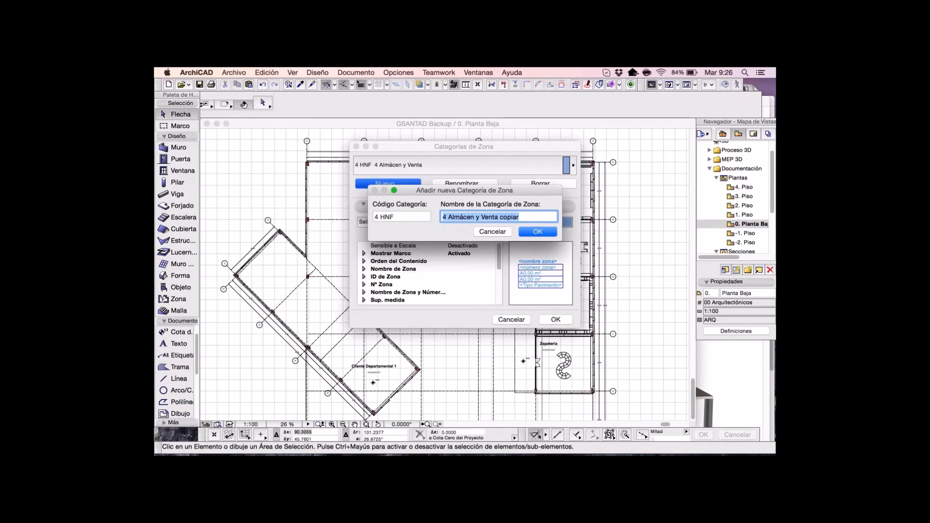
pyautogui.press('Escape')
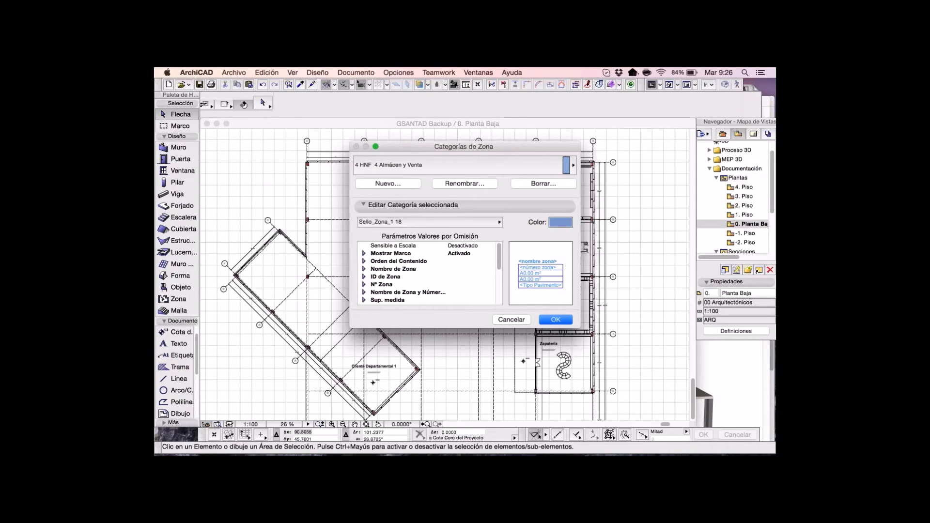
pyautogui.click(573, 165)
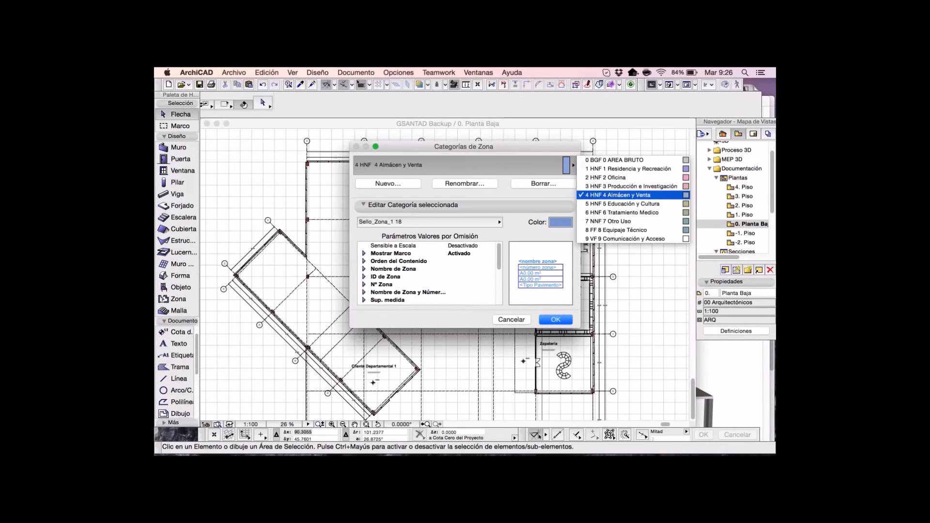
pyautogui.press('Escape')
pyautogui.press('Escape')
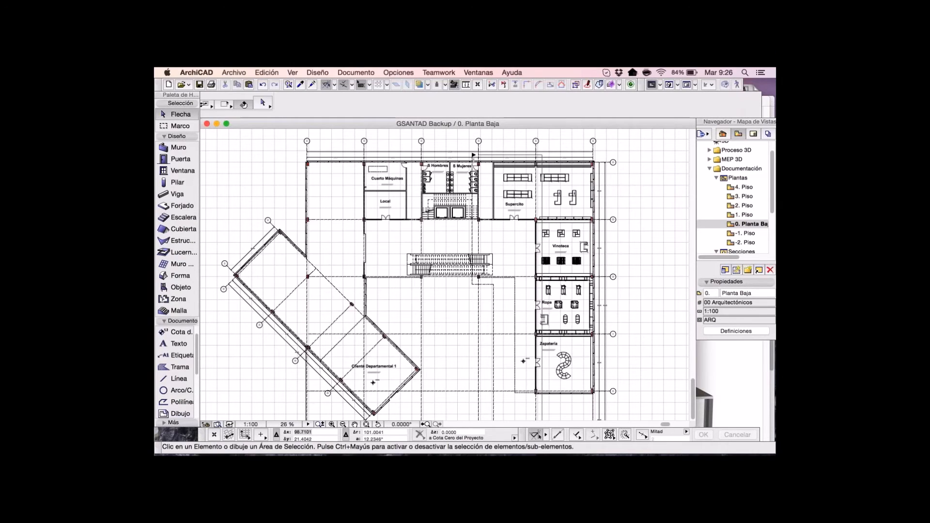
# Open the schedule definitions for the project's Elemento schedules.
pyautogui.moveTo(445, 273); pyautogui.dragTo(441, 271, button='middle')
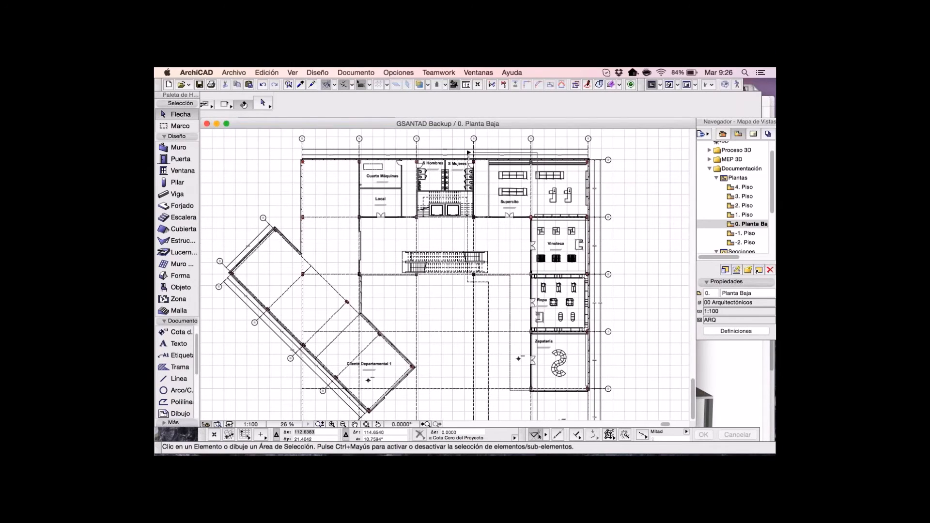
pyautogui.click(722, 133)
pyautogui.scroll(-10, 732, 248)
pyautogui.scroll(-4, 737, 202)
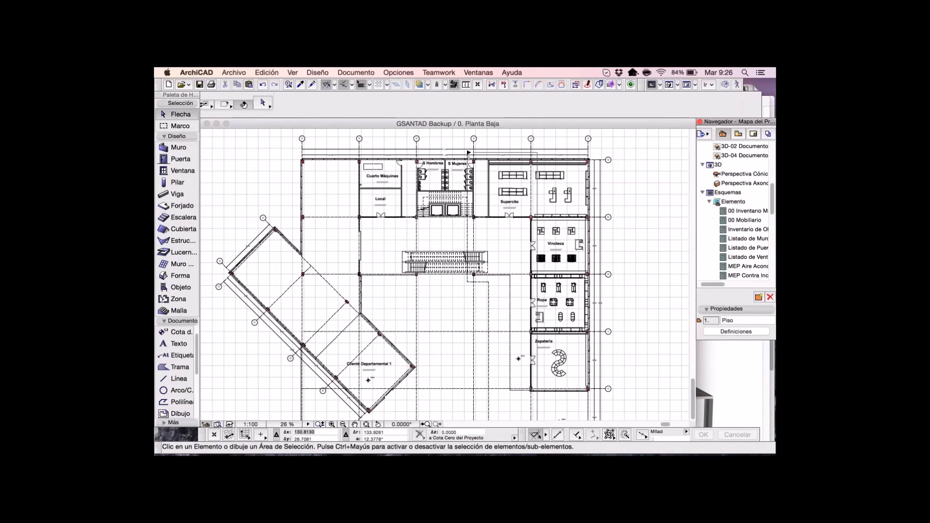
pyautogui.rightClick(733, 201)
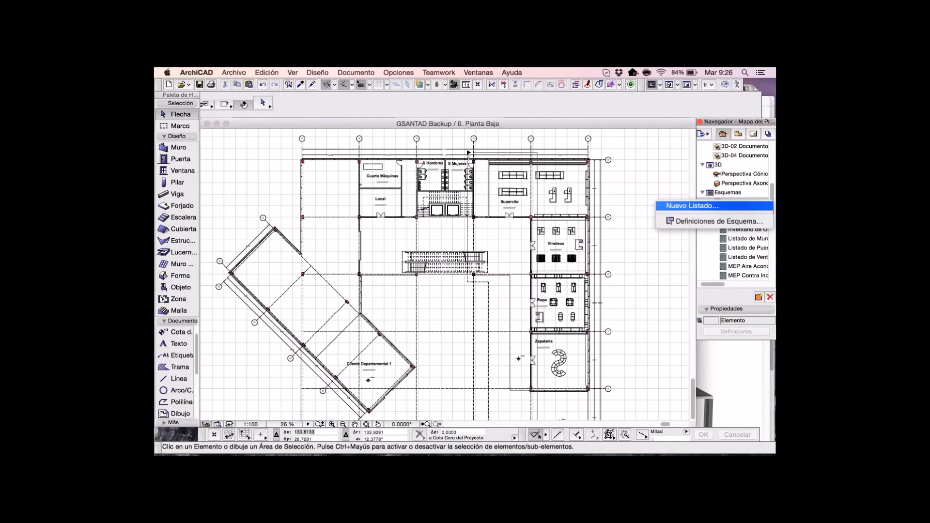
pyautogui.press('Escape')
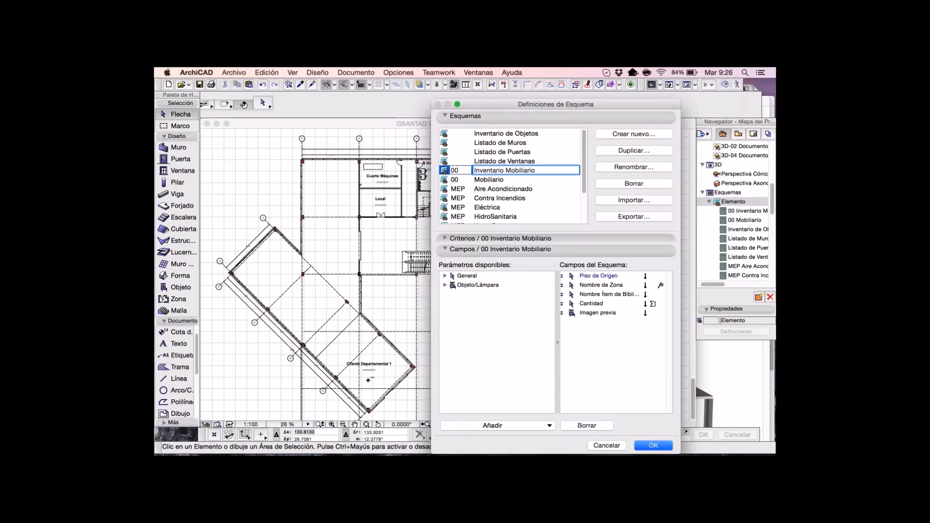
# Create a new building-element schedule with ID 00 and the name Areas por Zona.
pyautogui.click(634, 133)
pyautogui.press('Tab')
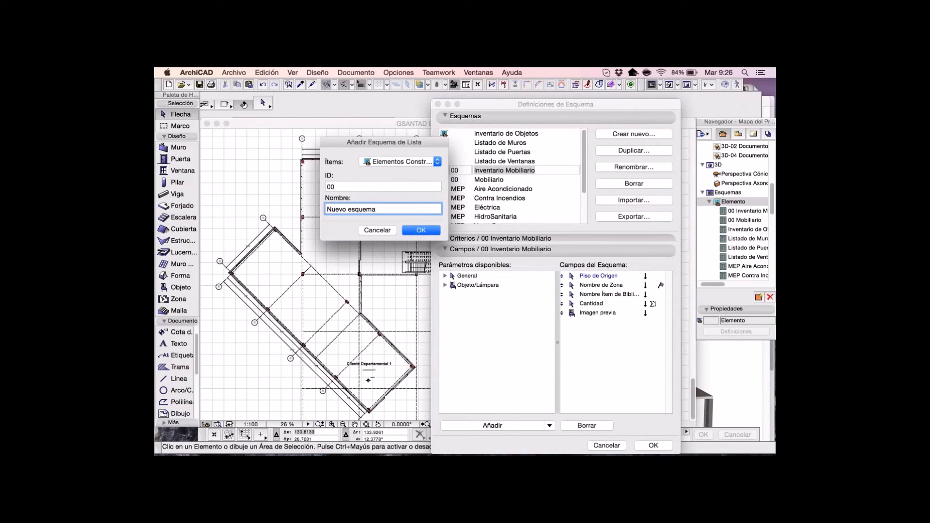
pyautogui.moveTo(378, 209); pyautogui.dragTo(326, 209)
pyautogui.write('Areas por Zona')
pyautogui.press('Return')
# Set the Areas por Zona criterion so that the element type is Zona.
pyautogui.click(493, 238)
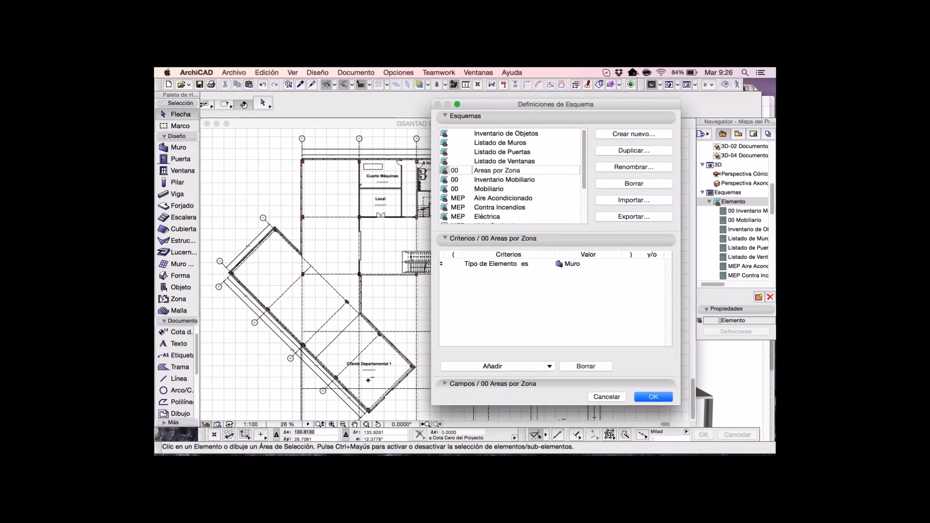
pyautogui.click(572, 264)
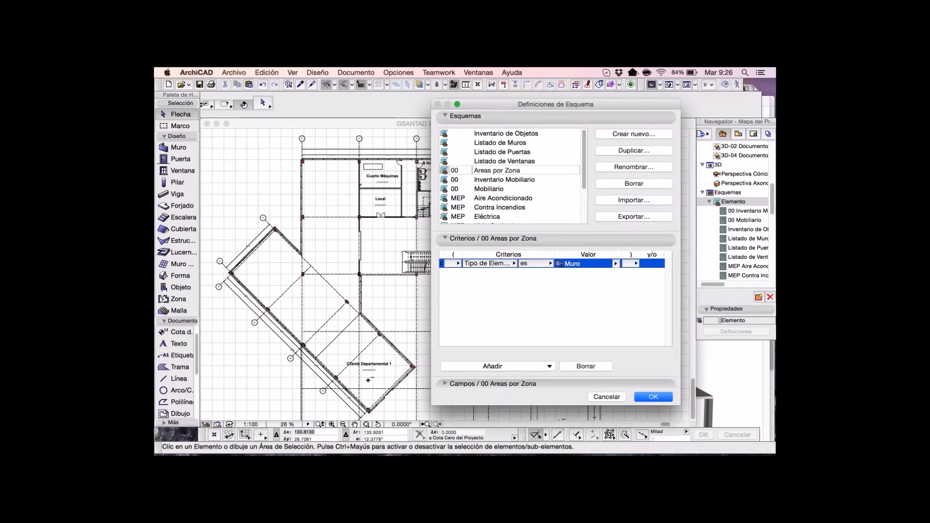
pyautogui.click(615, 263)
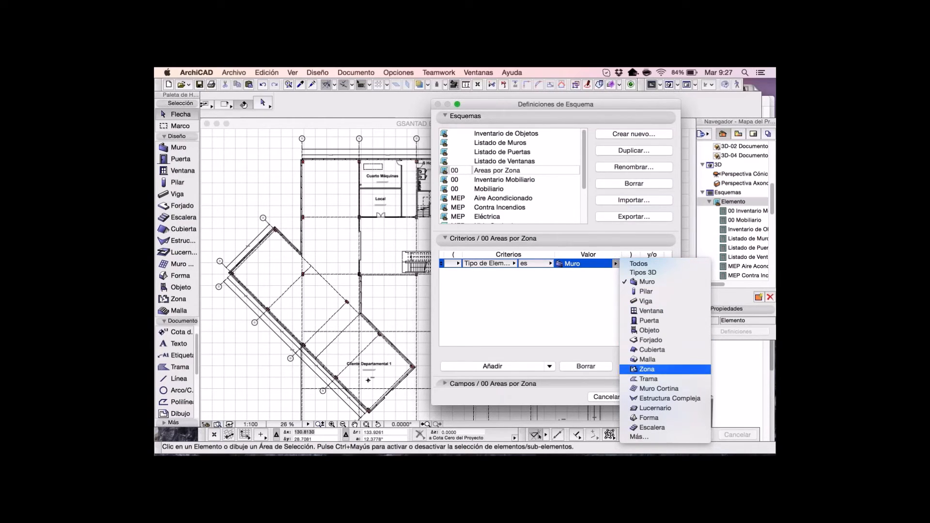
pyautogui.click(646, 369)
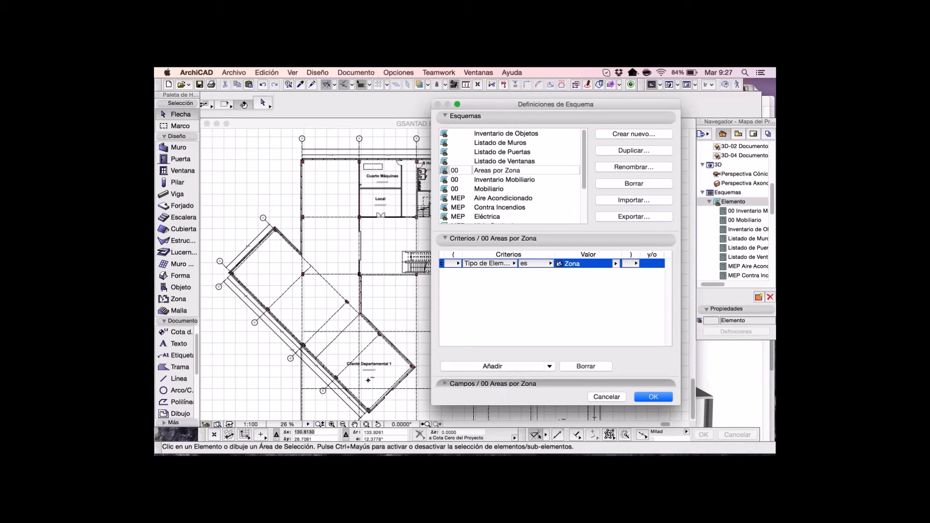
# Add the zone parameter Nombre de Zona to the fields of the Areas por Zona schedule.
pyautogui.click(493, 383)
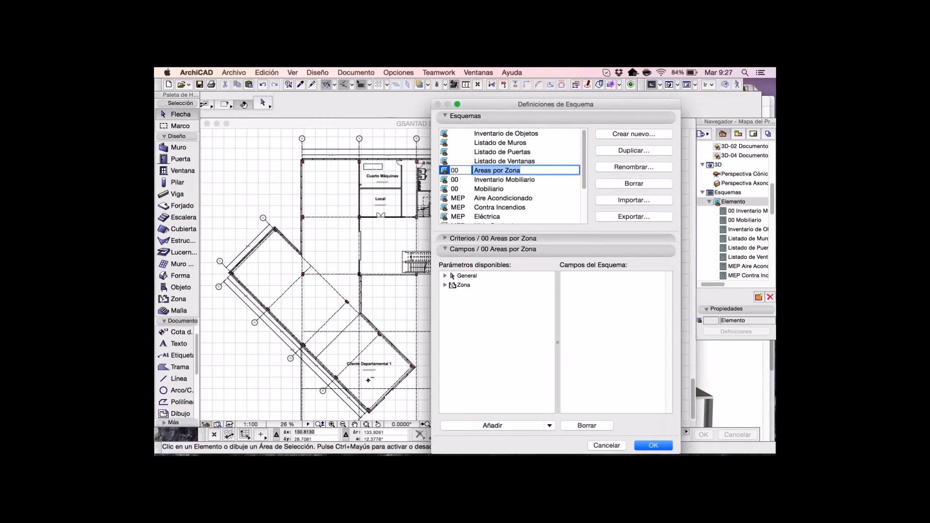
pyautogui.click(445, 285)
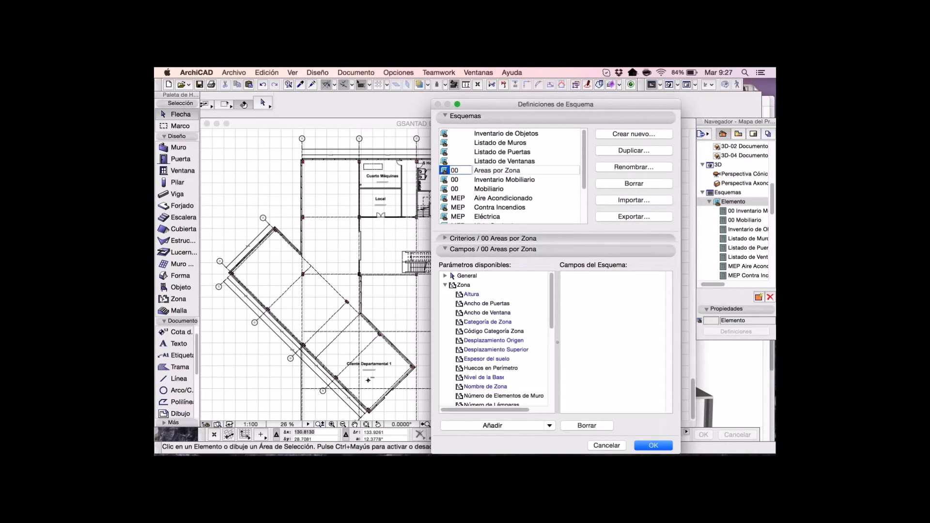
pyautogui.scroll(-2, 494, 339)
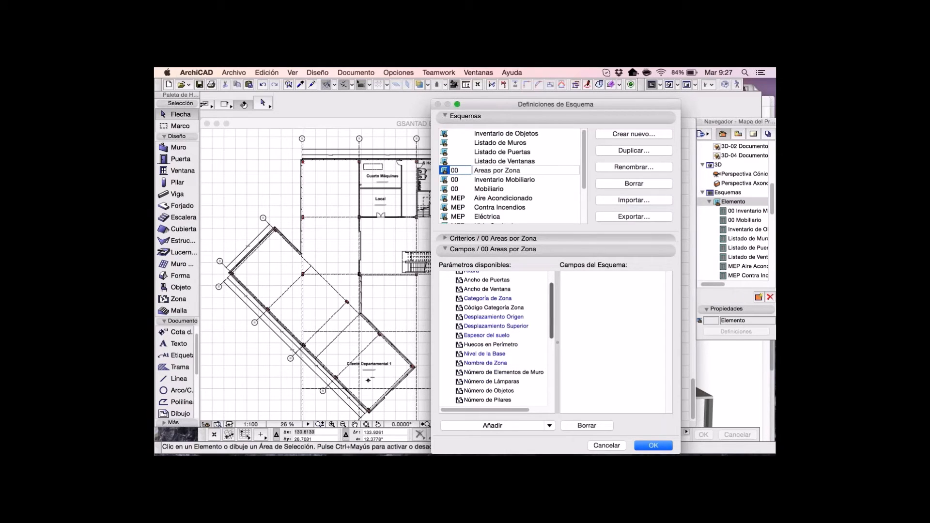
pyautogui.moveTo(485, 363); pyautogui.dragTo(645, 276)
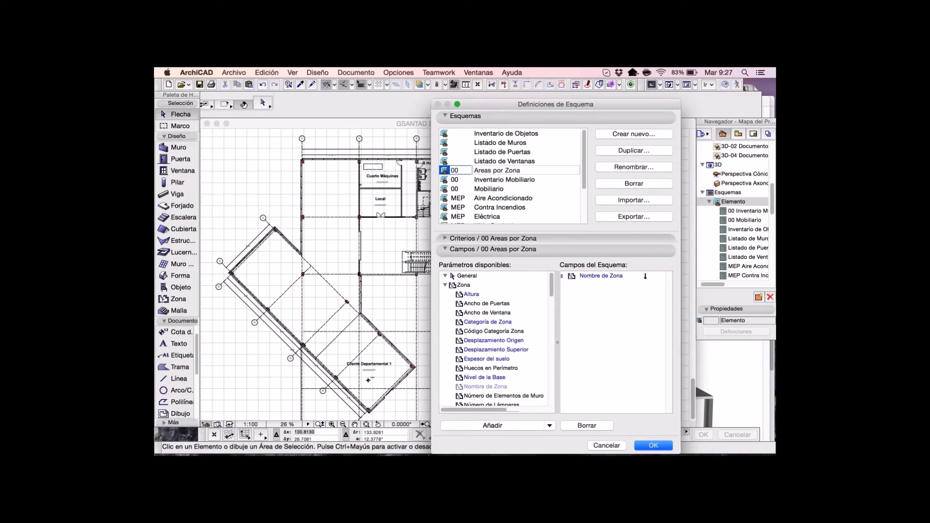
# Add the general parameter Piso de Origen as the first schedule field, above Nombre de Zona.
pyautogui.click(445, 275)
pyautogui.scroll(-5, 494, 339)
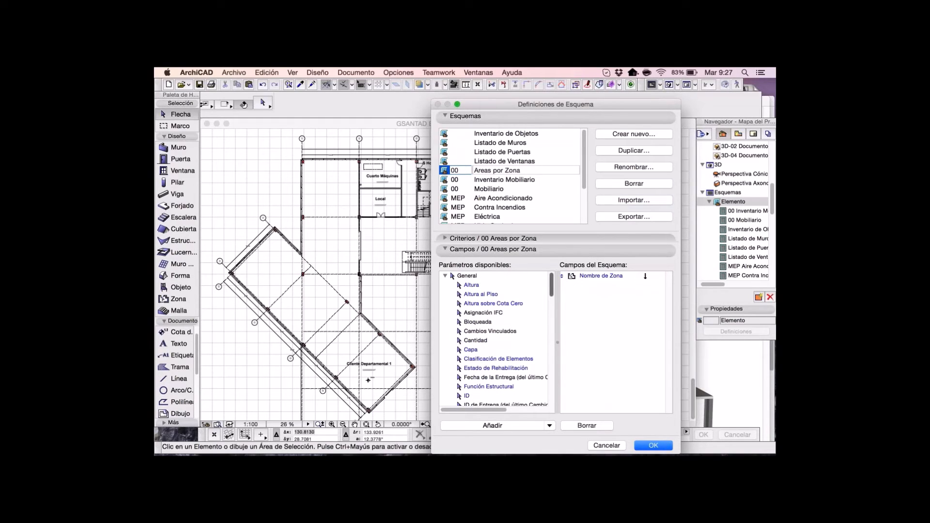
pyautogui.scroll(-4, 494, 339)
pyautogui.moveTo(483, 344); pyautogui.dragTo(598, 276)
# Add the zone parameter Área Medida to the schedule fields below Nombre de Zona.
pyautogui.scroll(5, 494, 339)
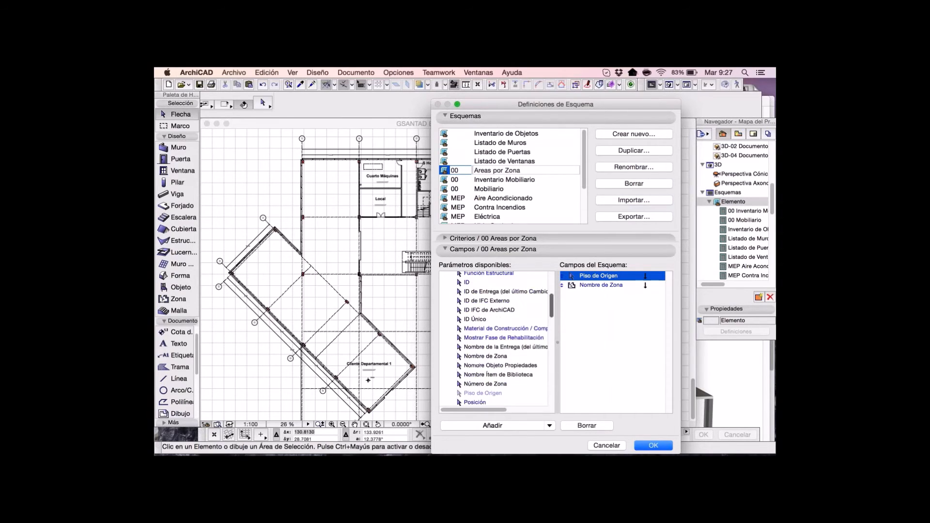
pyautogui.scroll(3, 494, 339)
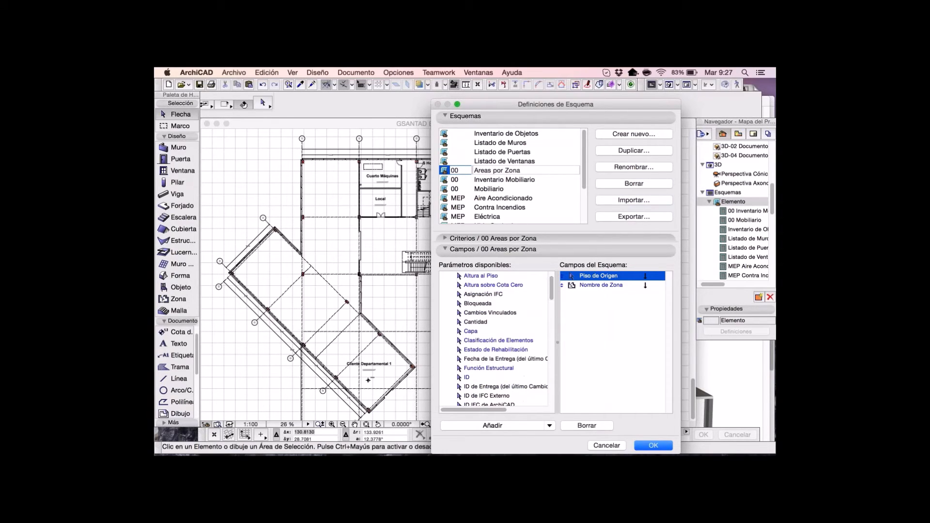
pyautogui.scroll(1, 494, 339)
pyautogui.scroll(2, 497, 338)
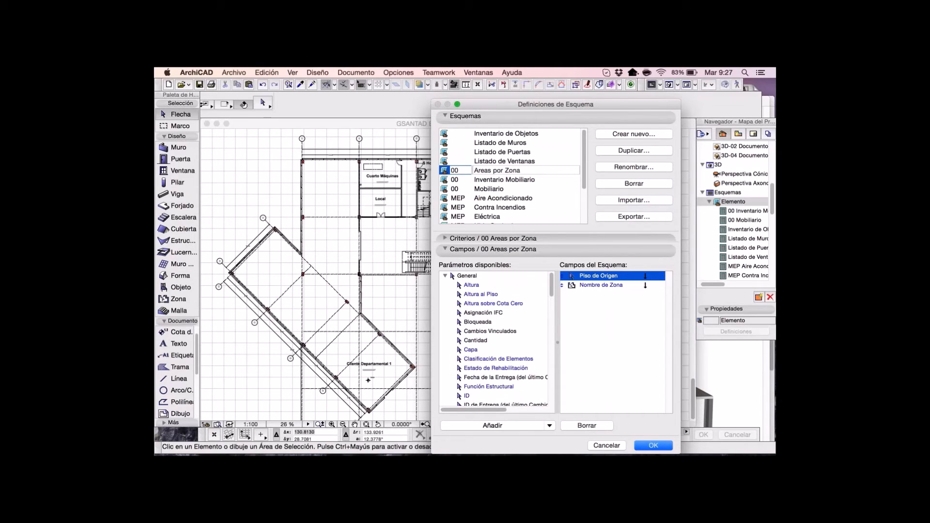
pyautogui.click(445, 276)
pyautogui.scroll(-10, 496, 339)
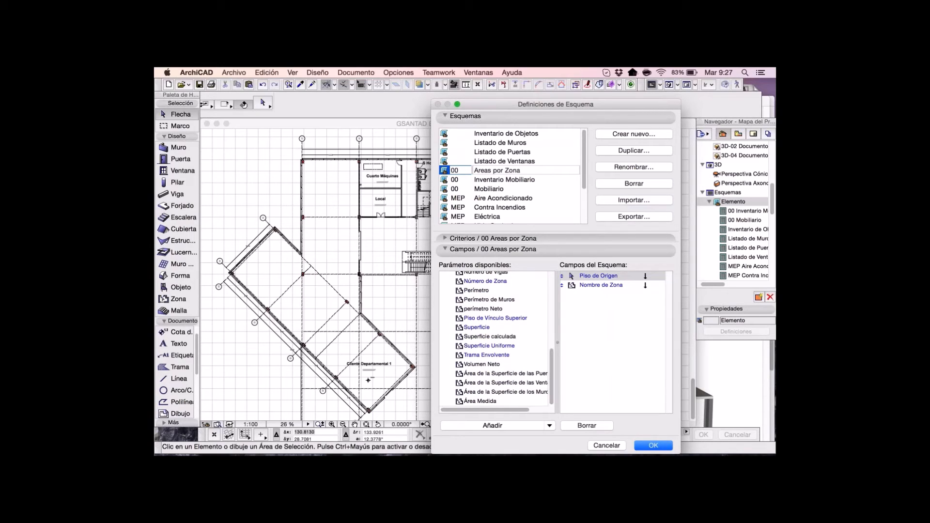
pyautogui.click(480, 401)
pyautogui.click(492, 425)
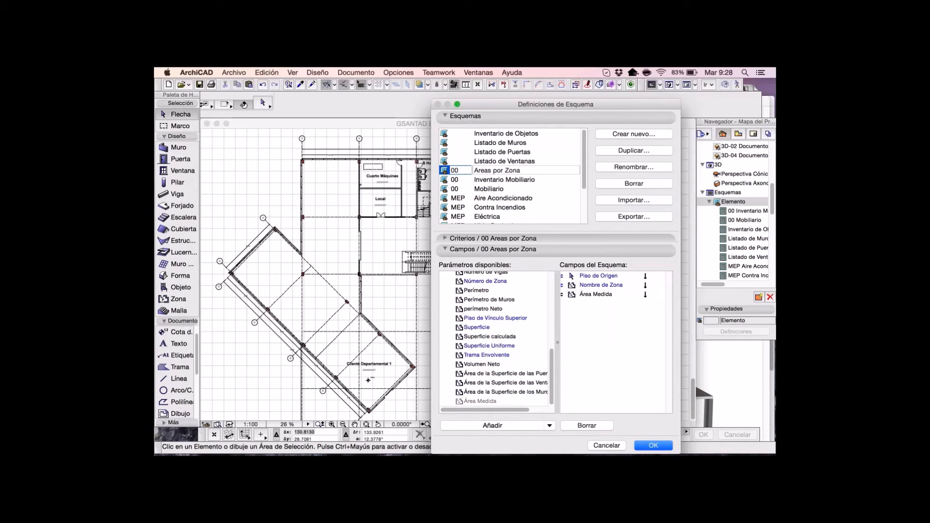
# Look through the remaining zone parameters, including Número de Objetos, and accept the Areas por Zona definition with its three existing fields.
pyautogui.scroll(1, 496, 339)
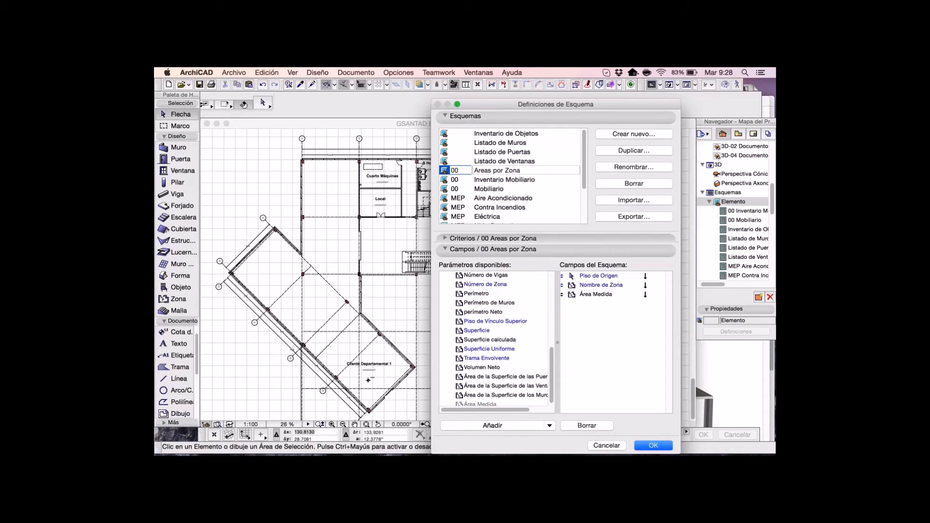
pyautogui.scroll(2, 497, 338)
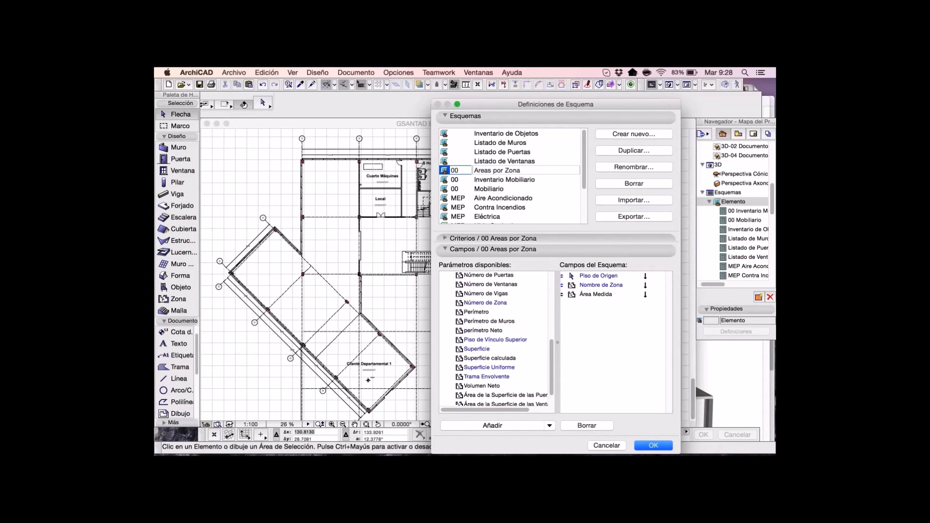
pyautogui.scroll(1, 496, 339)
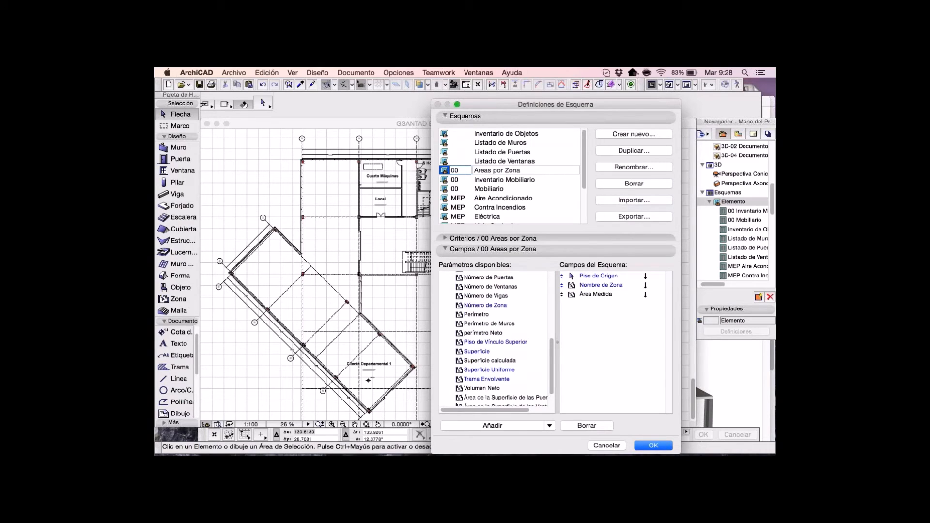
pyautogui.scroll(2, 497, 339)
pyautogui.scroll(3, 496, 339)
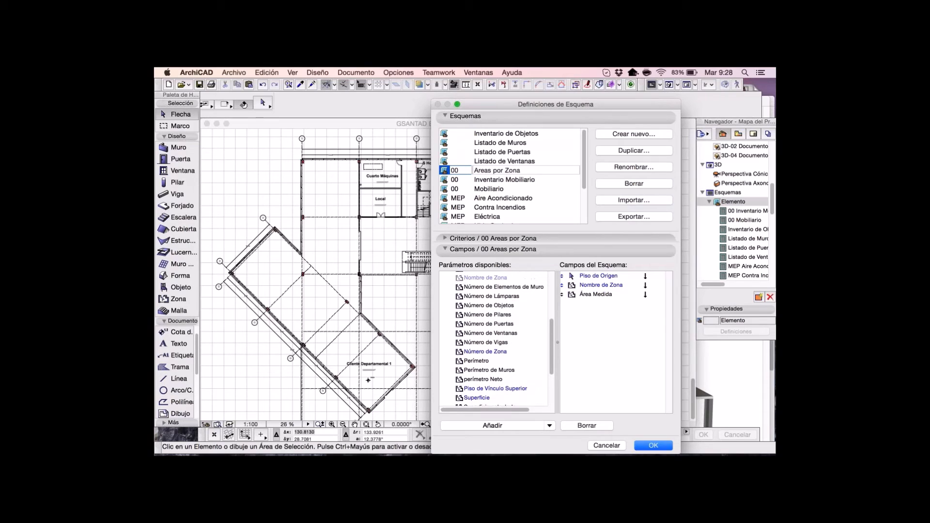
pyautogui.click(489, 305)
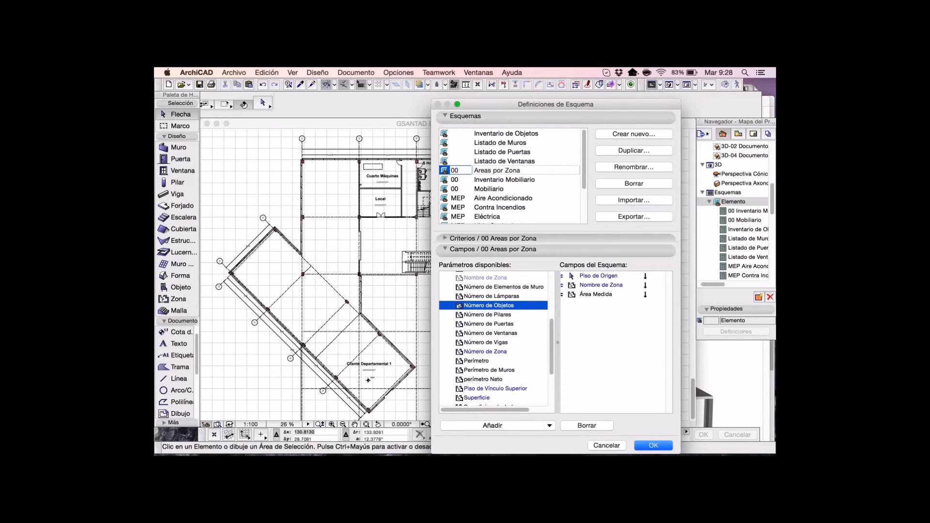
pyautogui.click(491, 425)
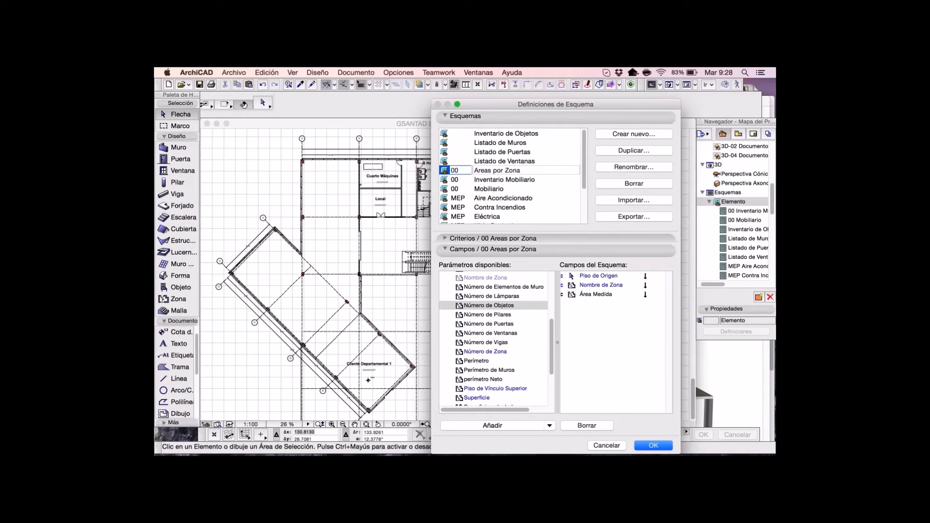
pyautogui.press('Return')
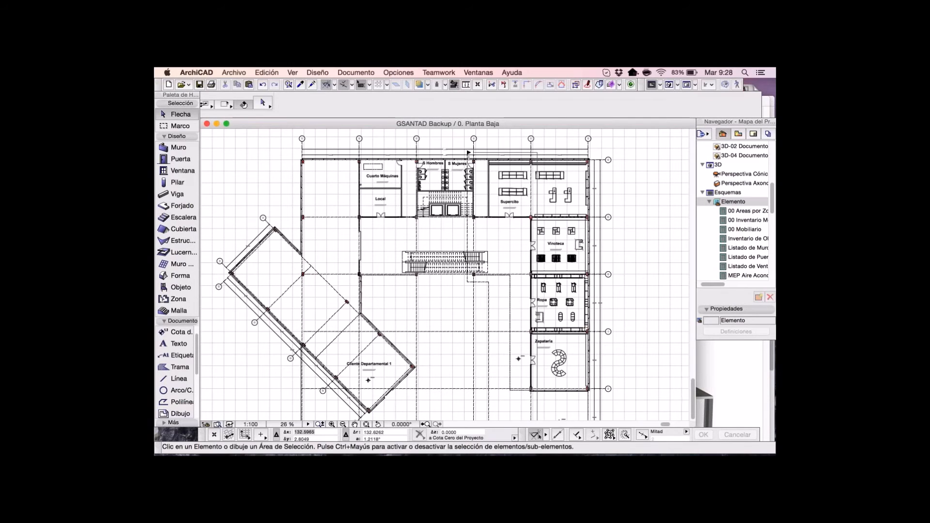
# Open the Areas por Zona schedule and widen its Piso de Origen and Nombre de Zona columns so the texts fit.
pyautogui.click(747, 211)
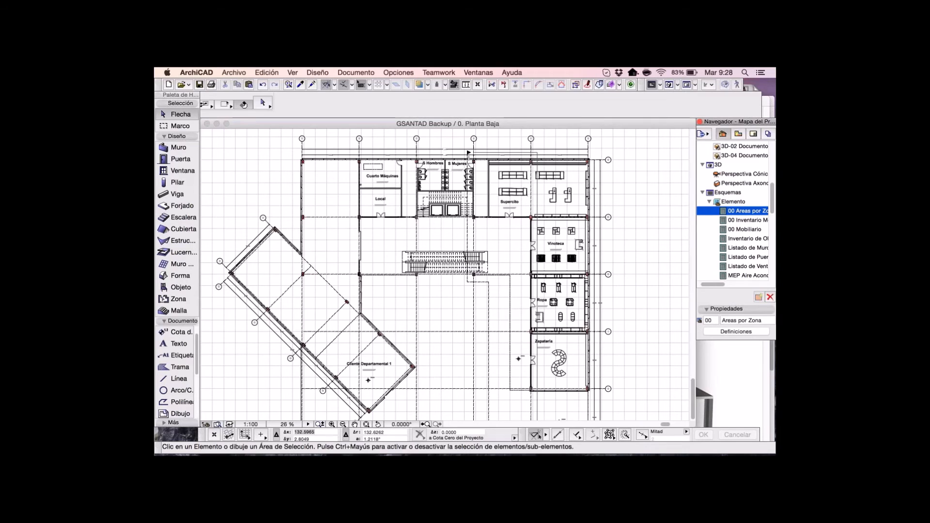
pyautogui.doubleClick(747, 211)
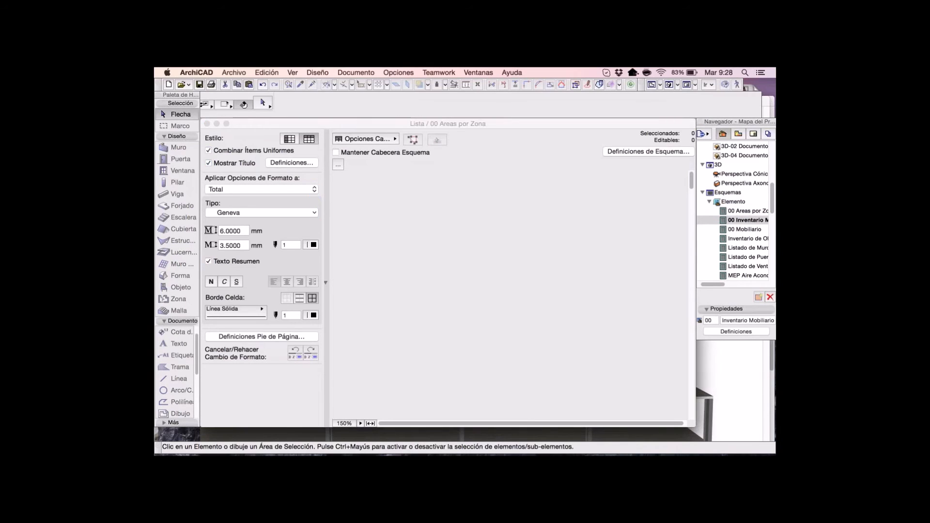
pyautogui.moveTo(410, 167); pyautogui.dragTo(419, 167)
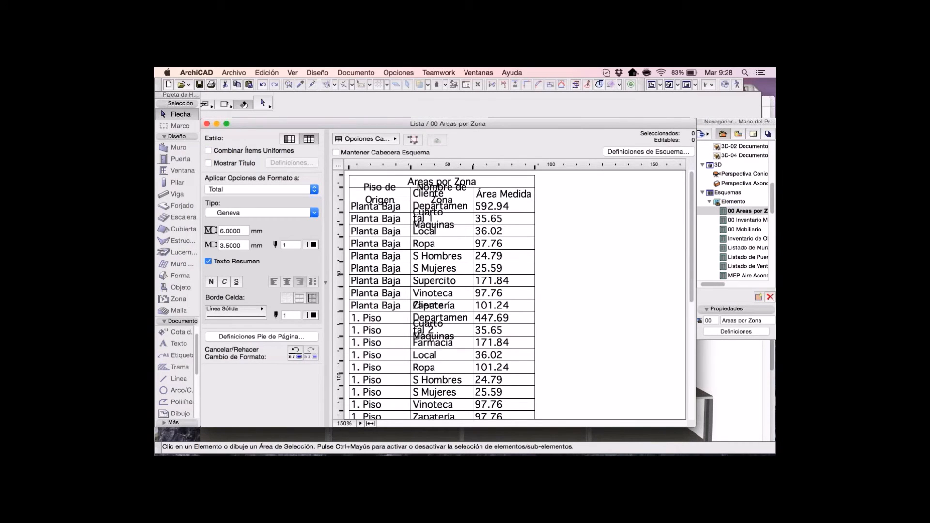
pyautogui.moveTo(481, 167); pyautogui.dragTo(534, 167)
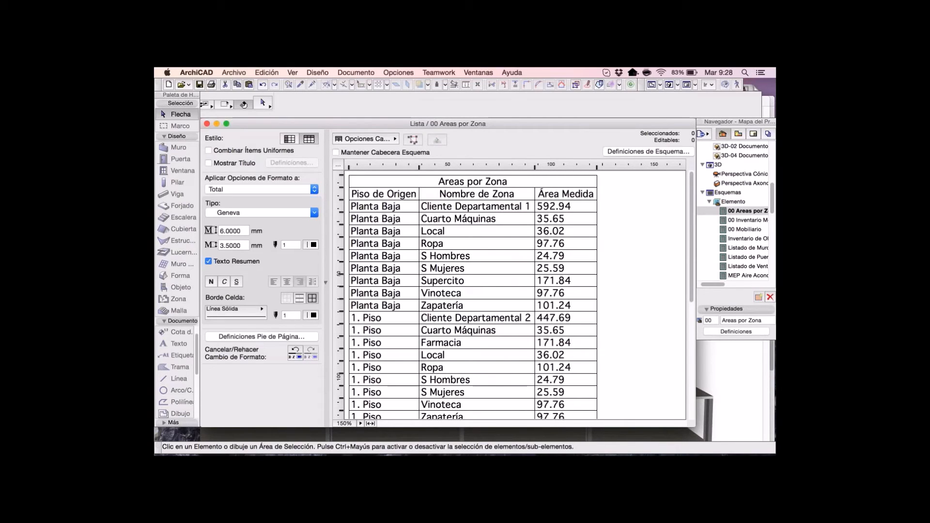
# Examine the floor, zone name and measured area entries of the Areas por Zona schedule from the first row to the last.
pyautogui.click(377, 207)
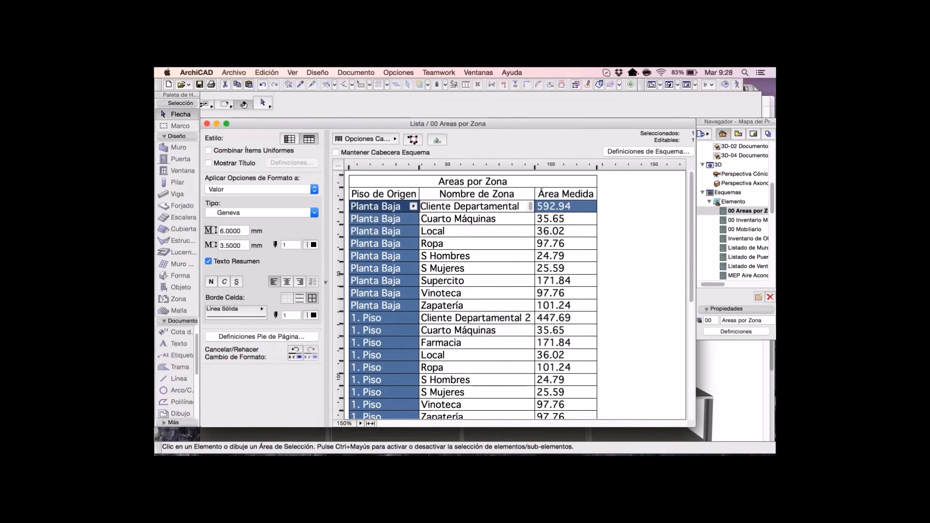
pyautogui.click(466, 207)
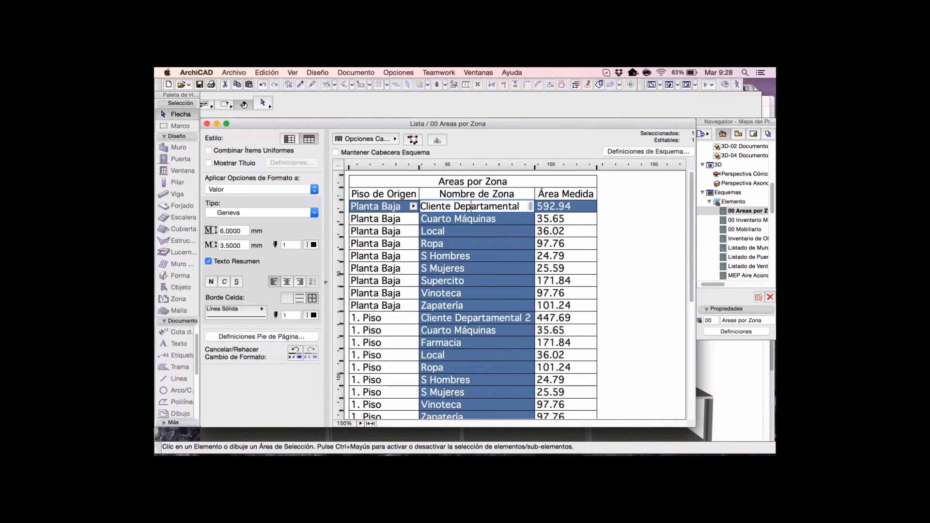
pyautogui.press('Tab')
pyautogui.press('Tab')
pyautogui.press('Tab')
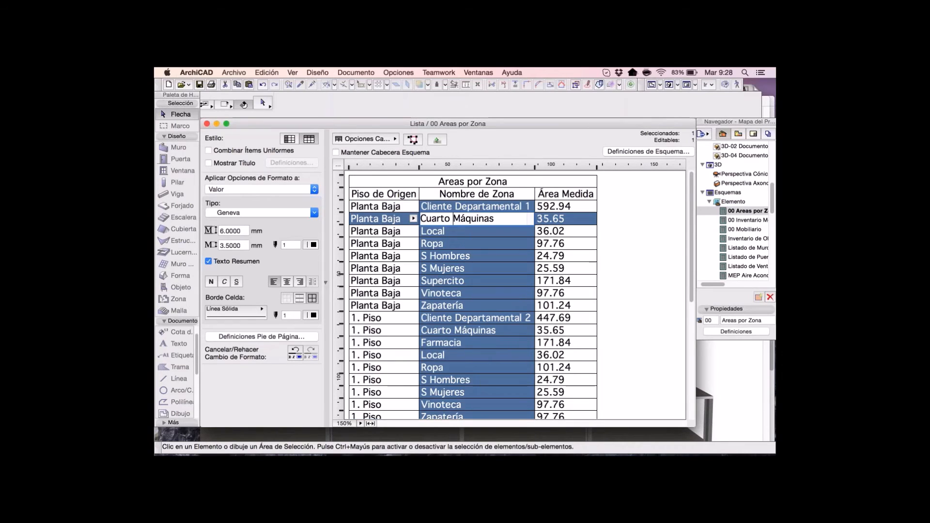
pyautogui.press('Tab')
pyautogui.press('Tab')
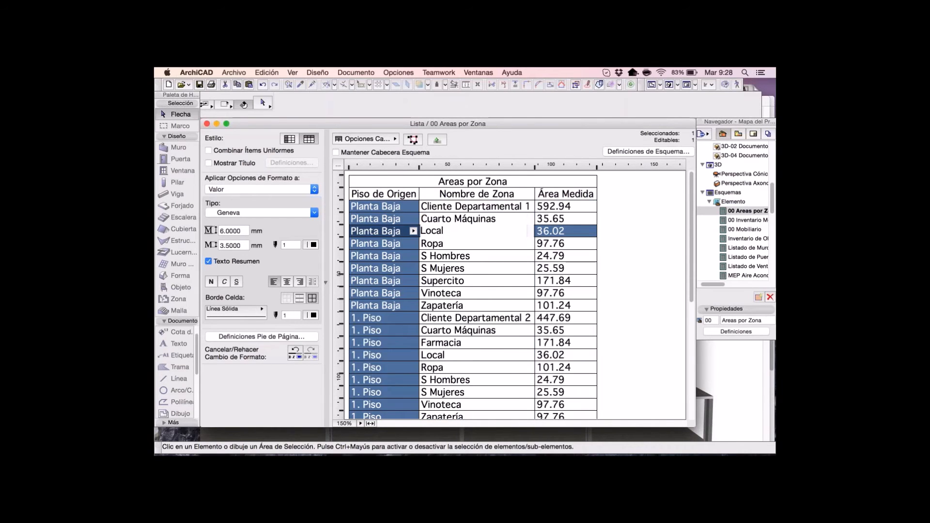
pyautogui.press('Tab')
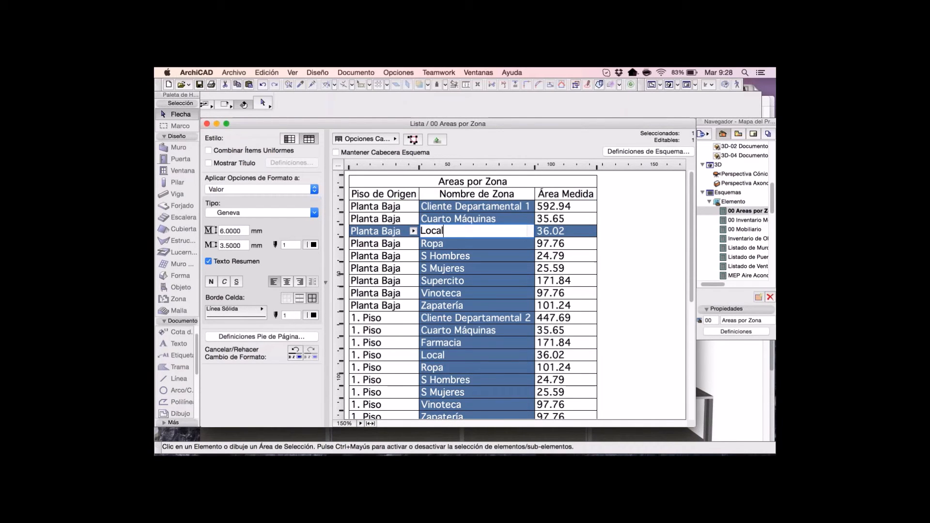
pyautogui.press('Escape')
pyautogui.scroll(-5, 513, 295)
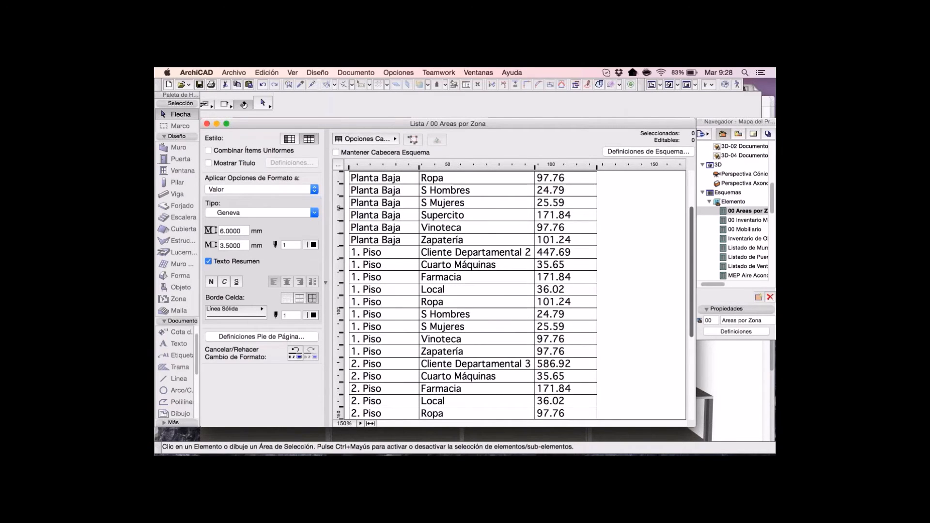
pyautogui.scroll(-10, 513, 295)
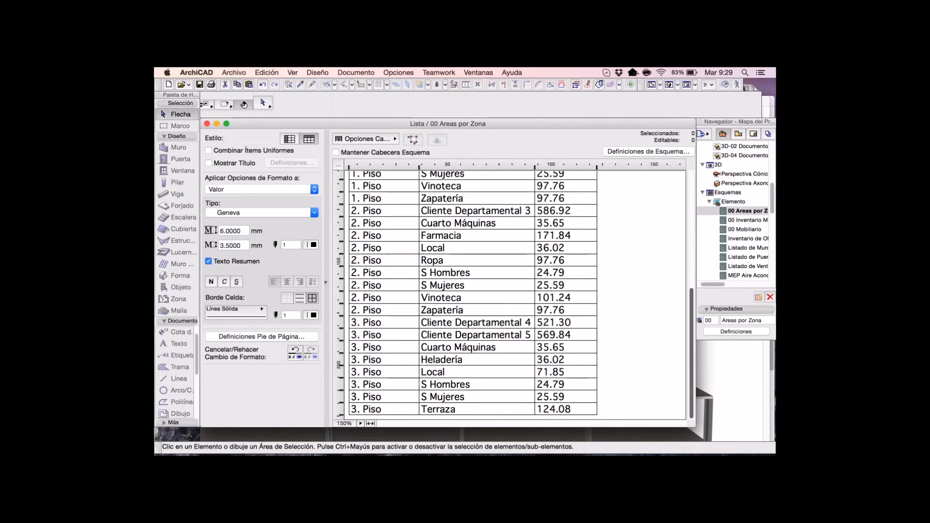
pyautogui.scroll(15, 513, 296)
# Turn on the sum for the Área Medida field in the Areas por Zona schedule definition.
pyautogui.click(648, 152)
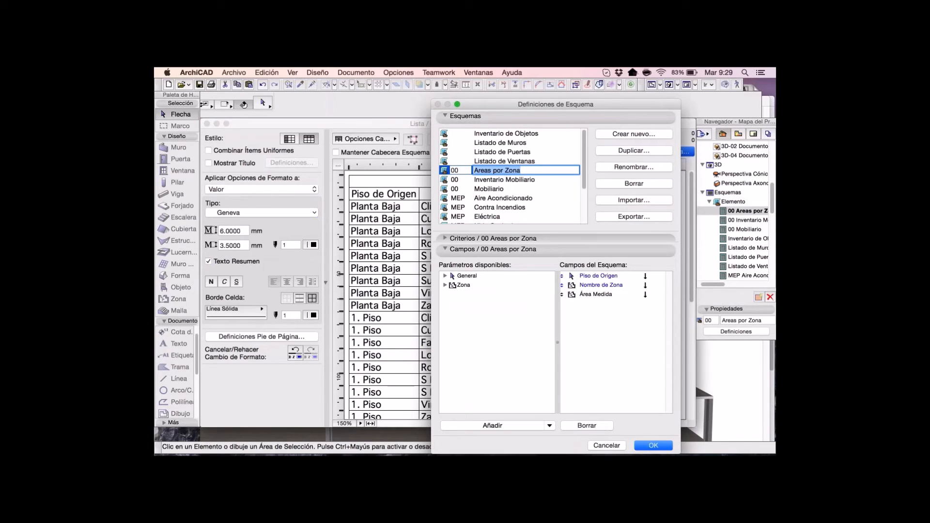
pyautogui.click(600, 295)
pyautogui.click(654, 295)
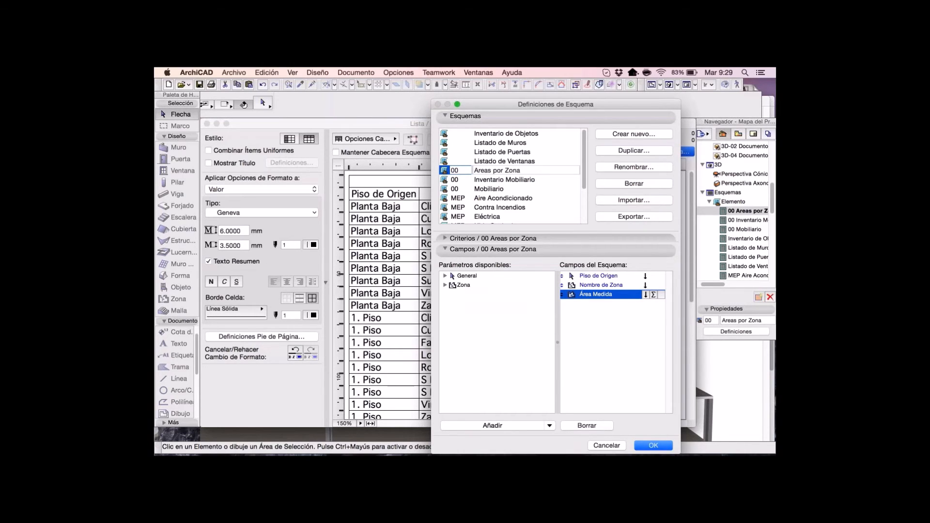
pyautogui.press('Return')
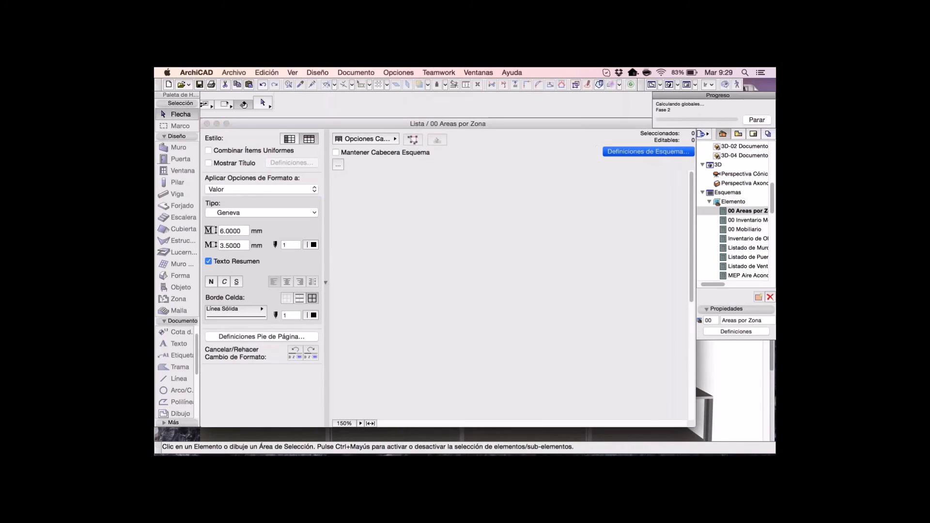
# Check the area total at the end of the schedule and the individual zone rows of Planta Baja.
pyautogui.scroll(-6, 515, 295)
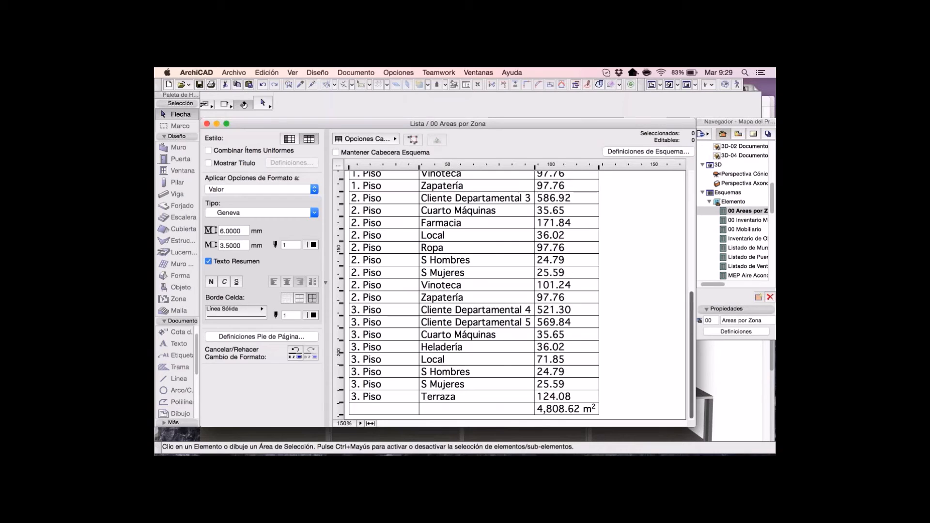
pyautogui.scroll(6, 474, 295)
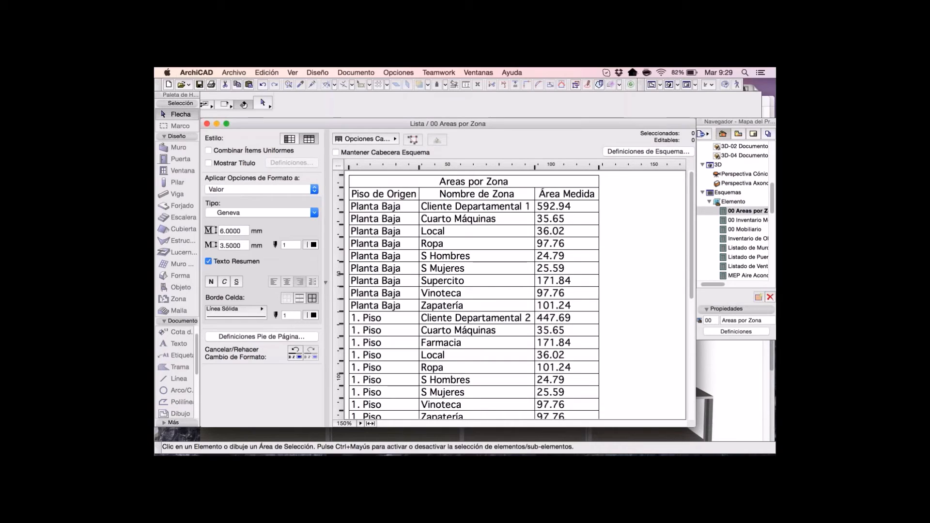
pyautogui.click(477, 231)
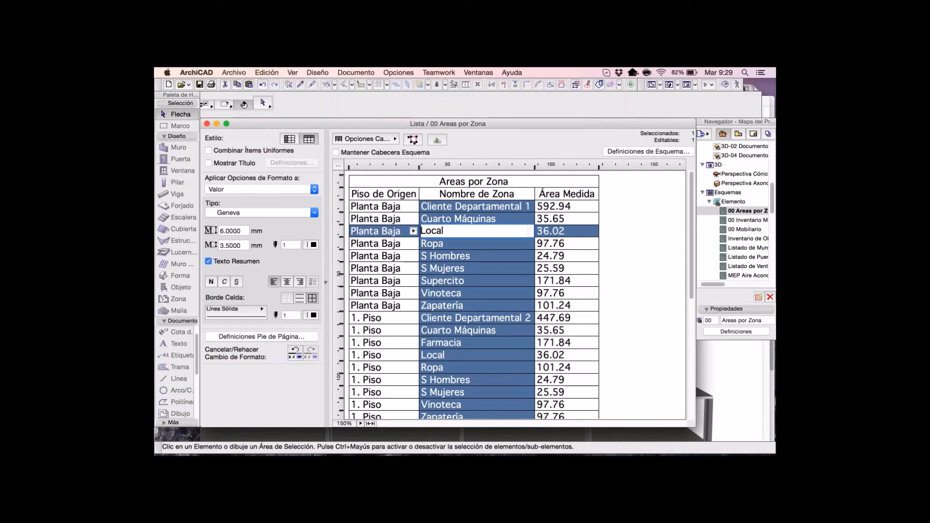
pyautogui.click(477, 243)
pyautogui.click(477, 281)
pyautogui.click(477, 293)
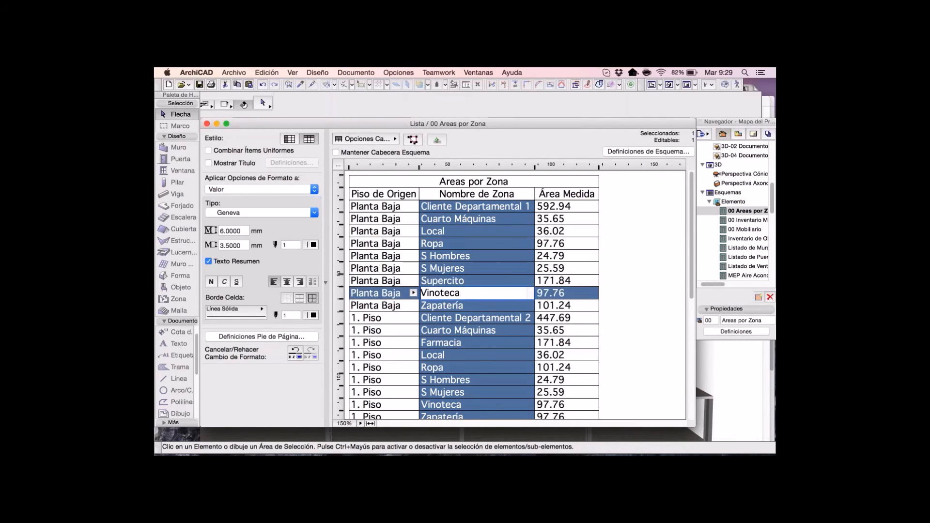
pyautogui.click(477, 305)
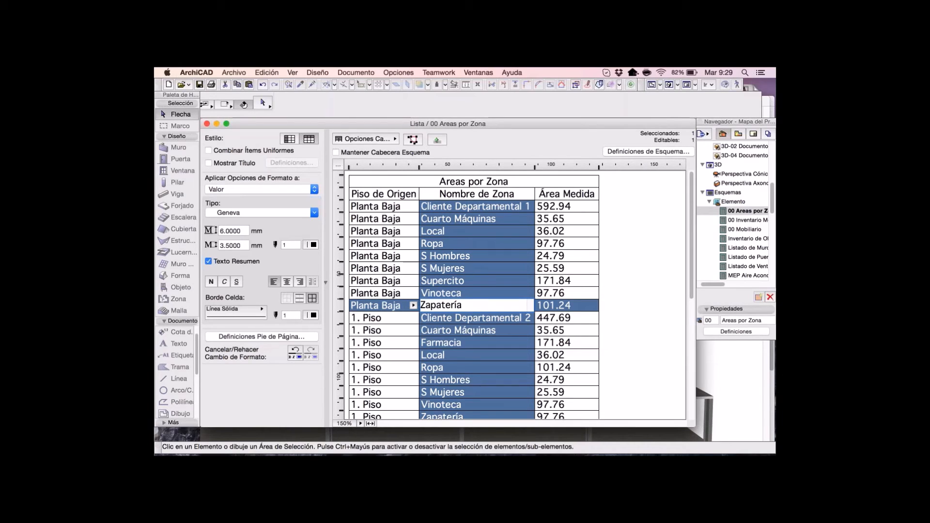
pyautogui.press('Escape')
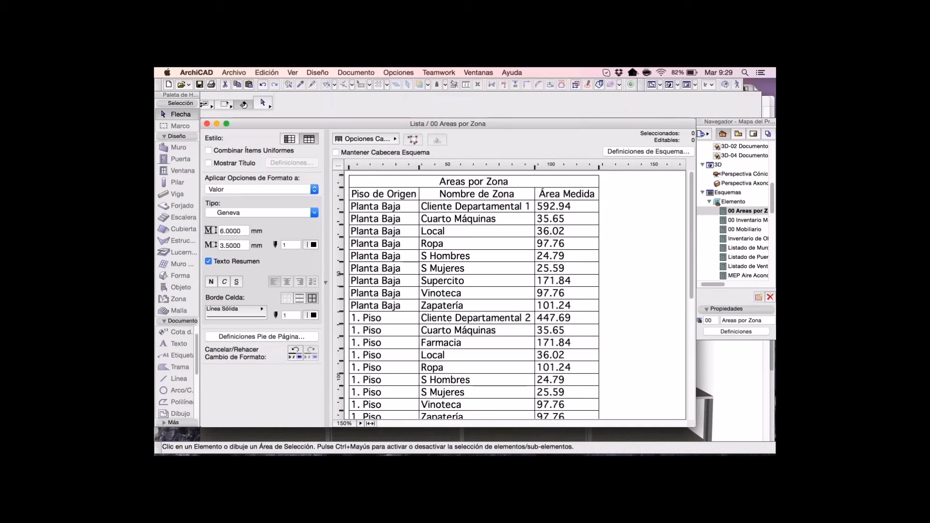
# Flag Piso de Origen so the measured areas are subtotalled per floor, and enable Mostrar Título to head each floor group.
pyautogui.click(648, 151)
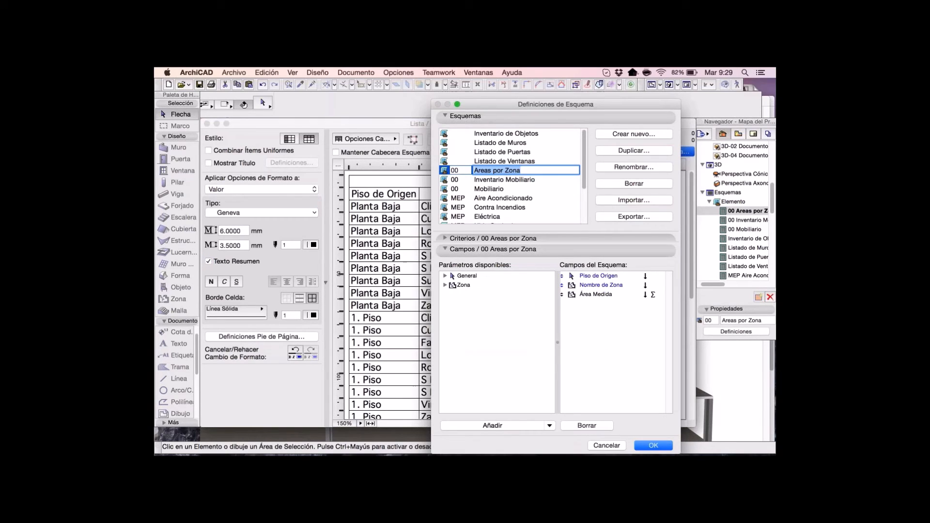
pyautogui.click(598, 276)
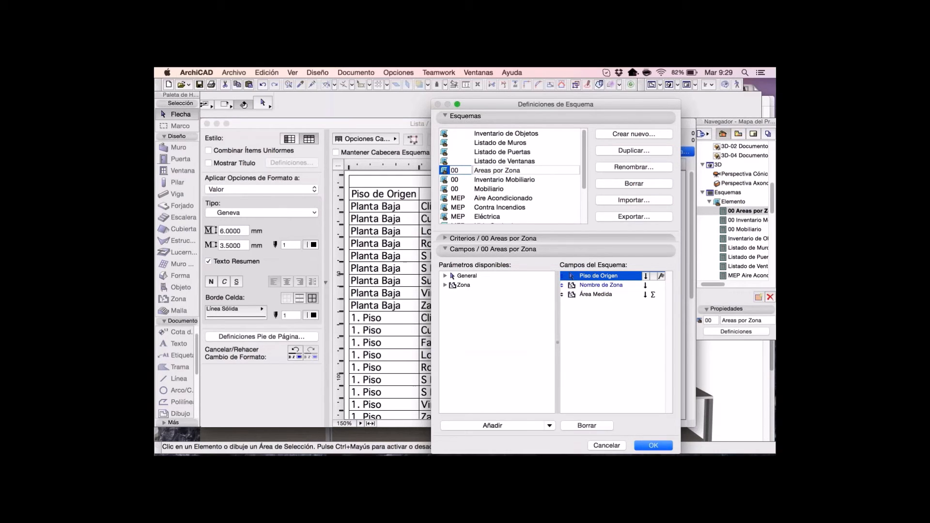
pyautogui.press('Return')
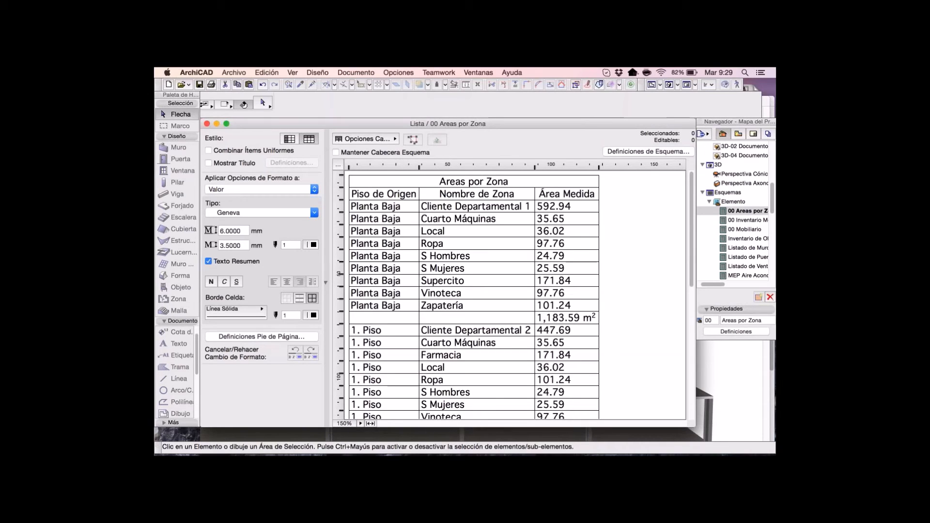
pyautogui.click(208, 163)
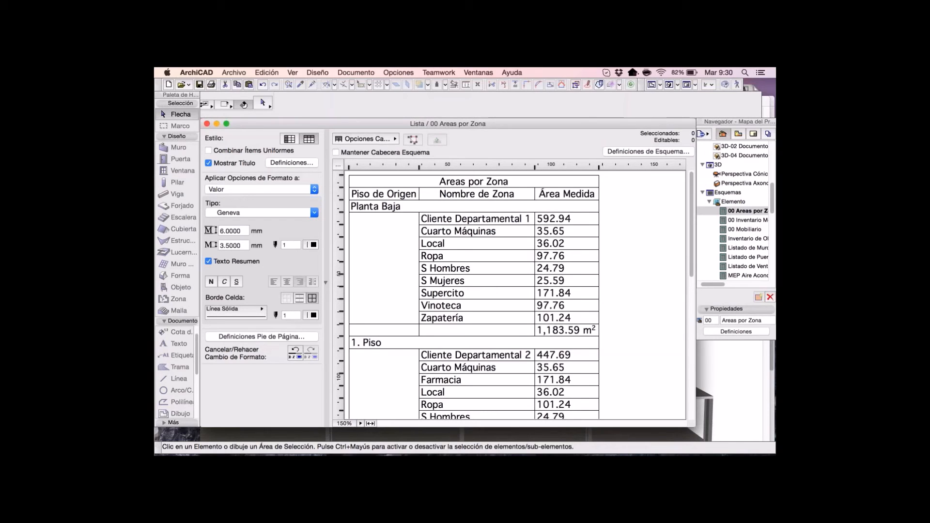
# Select the floor heading rows and review the zones and area subtotals grouped under each floor.
pyautogui.click(388, 207)
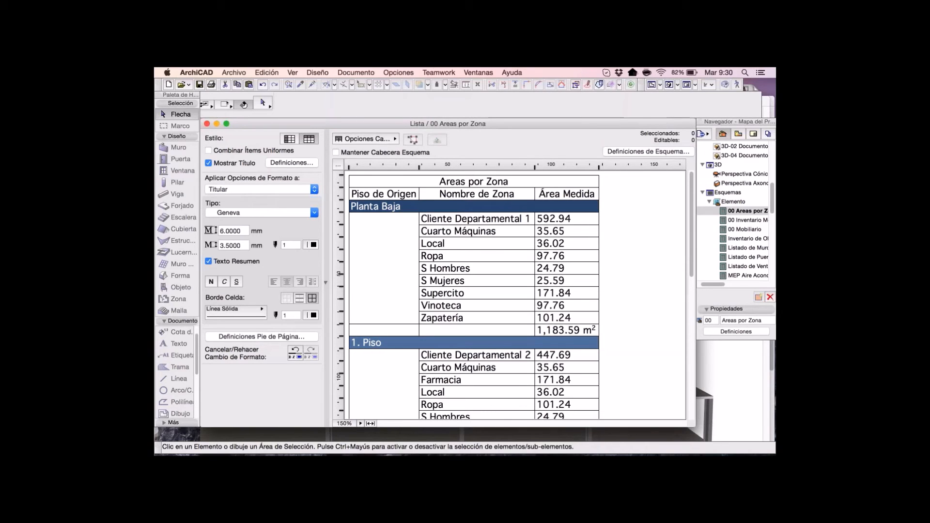
pyautogui.scroll(-4, 474, 295)
pyautogui.scroll(2, 473, 295)
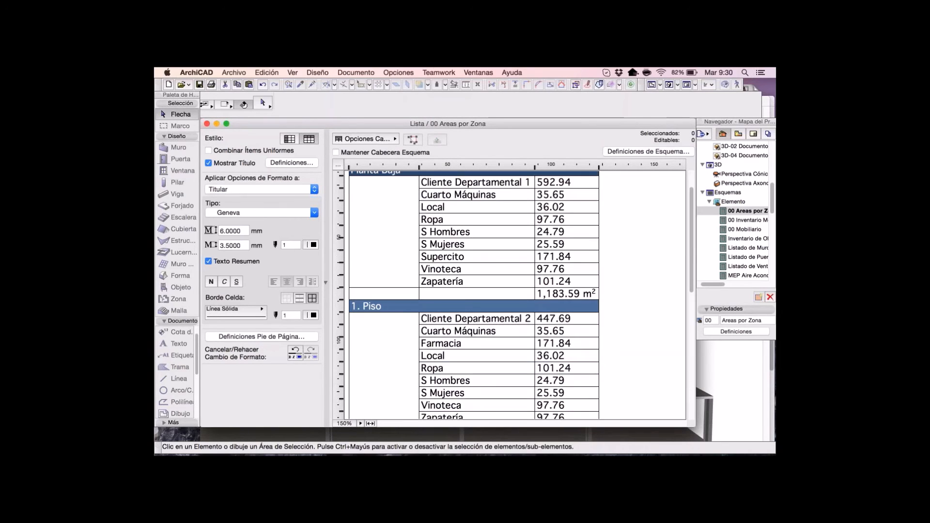
pyautogui.scroll(-5, 515, 295)
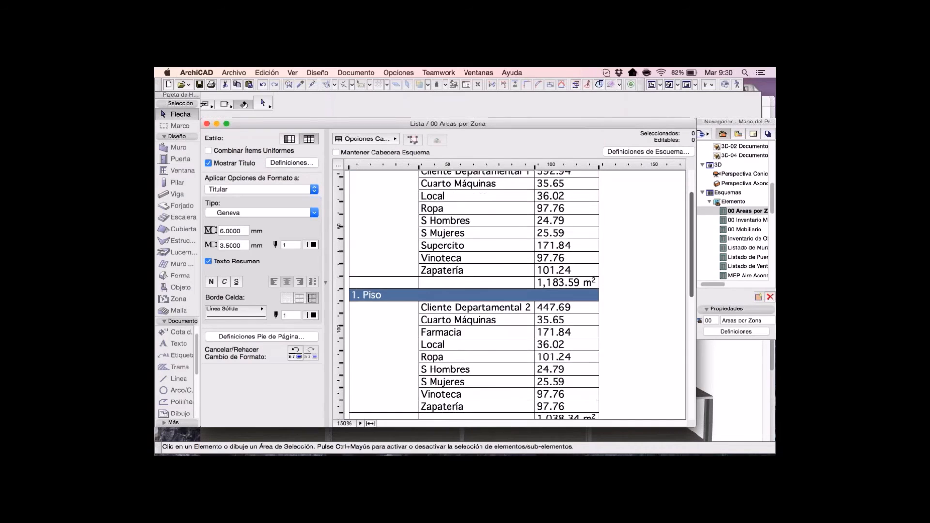
pyautogui.scroll(-6, 473, 295)
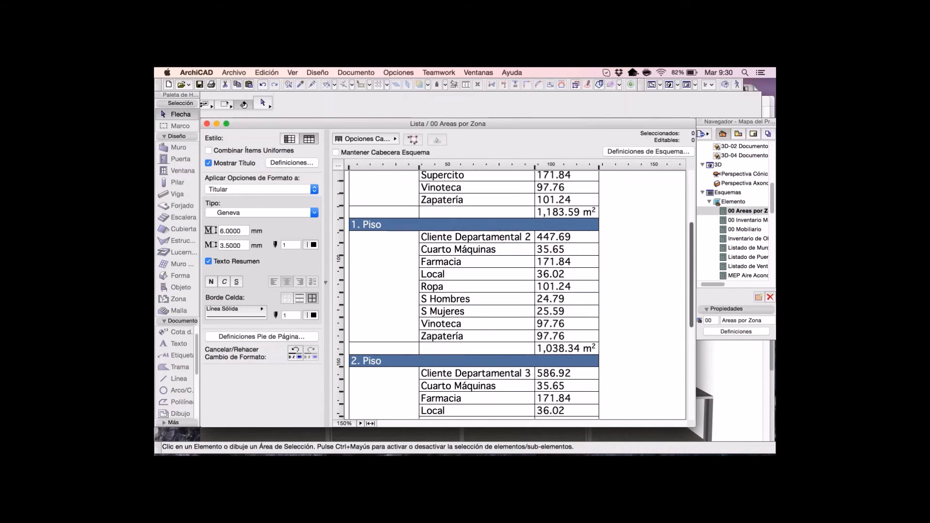
# Review the area subtotals of the upper floors and select the grand total at the end of the schedule.
pyautogui.scroll(-5, 473, 295)
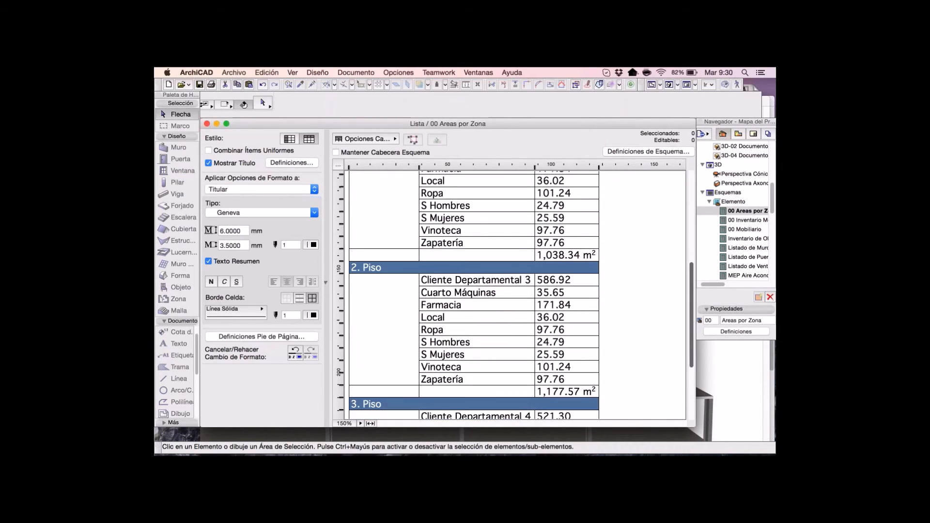
pyautogui.scroll(-9, 515, 295)
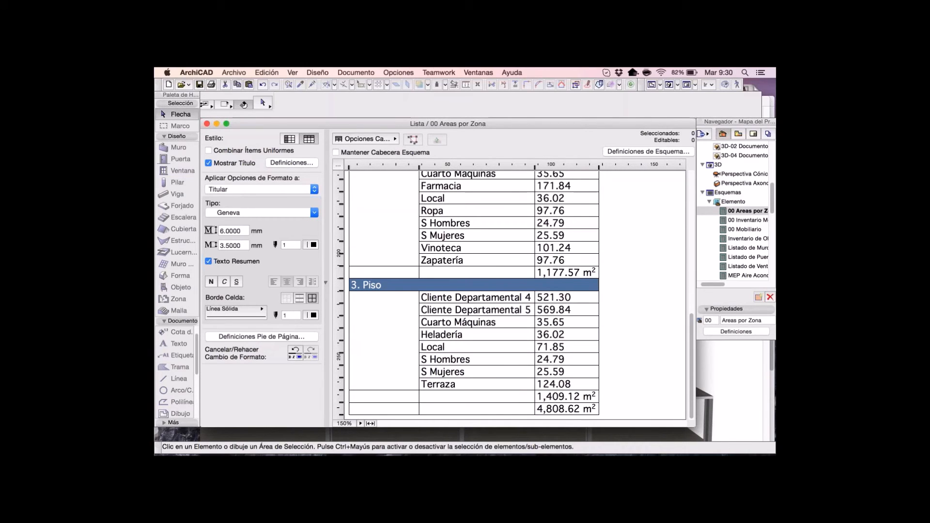
pyautogui.click(565, 409)
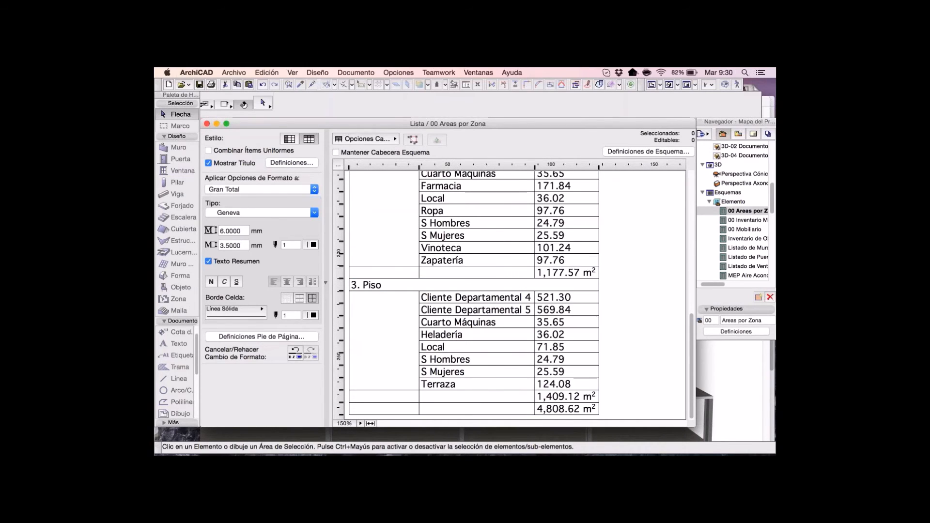
pyautogui.scroll(15, 516, 295)
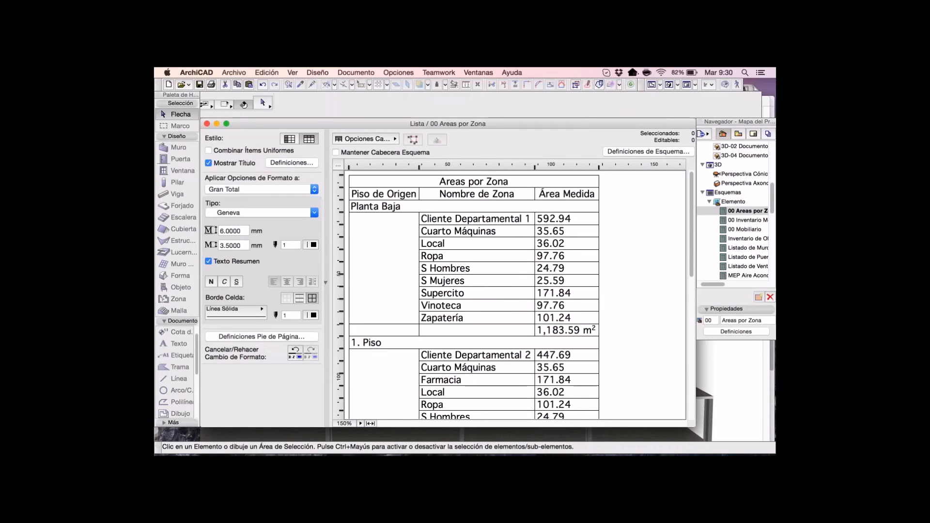
# Duplicate the Areas por Zona schedule definition under the name Areas / Otros, keeping ID 00.
pyautogui.click(648, 151)
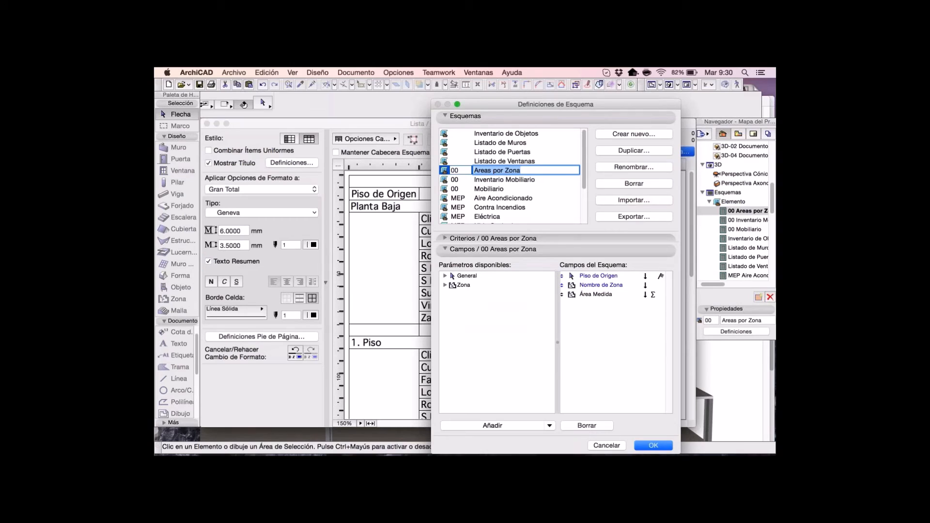
pyautogui.click(633, 150)
pyautogui.moveTo(480, 227); pyautogui.dragTo(426, 226)
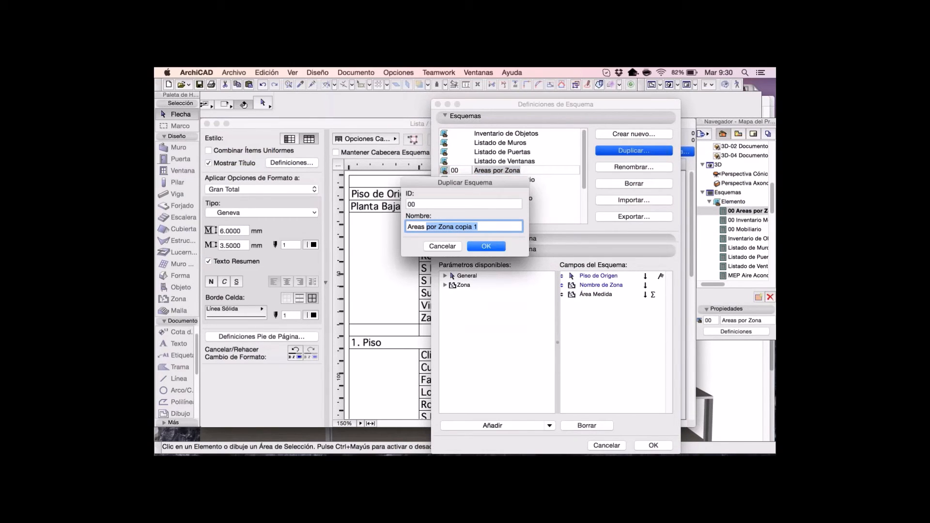
pyautogui.write('/ Otros')
pyautogui.press('Return')
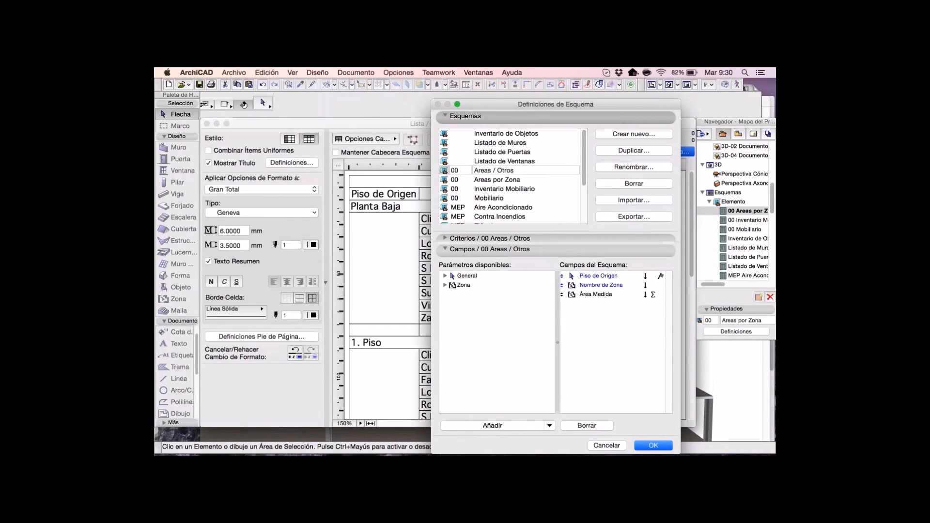
# Add the zone parameters Número de Objetos and Número de Pilares to the Areas / Otros fields and apply the definition.
pyautogui.moveTo(555, 135); pyautogui.dragTo(519, 101)
pyautogui.click(407, 281)
pyautogui.scroll(-2, 457, 336)
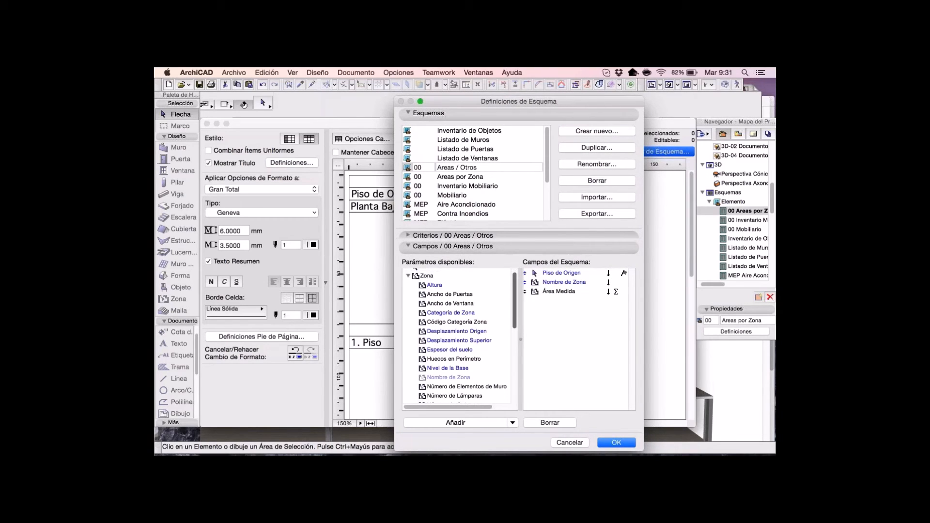
pyautogui.scroll(-5, 457, 336)
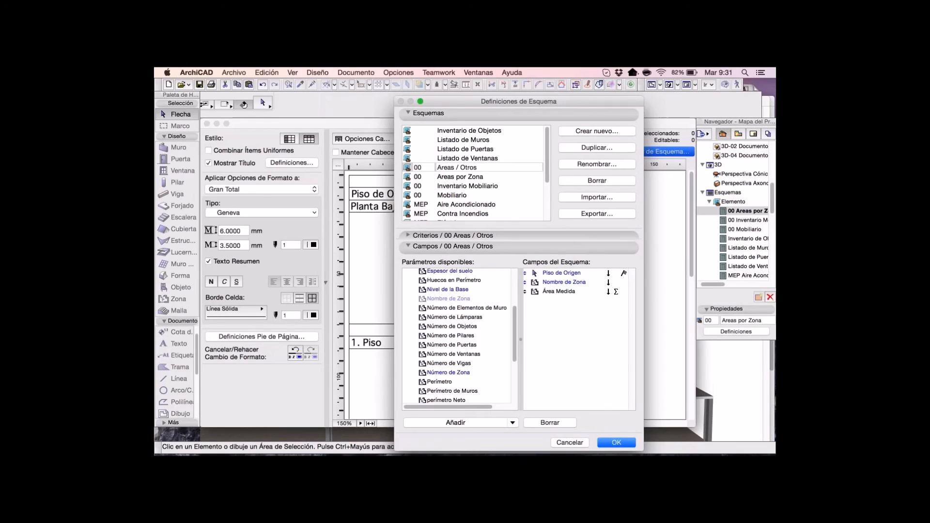
pyautogui.moveTo(452, 326); pyautogui.dragTo(556, 309)
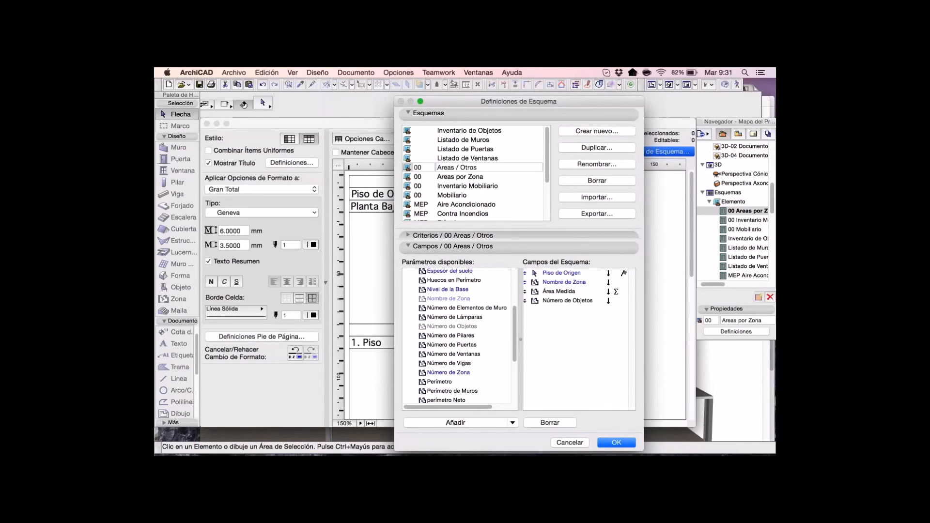
pyautogui.moveTo(451, 335); pyautogui.dragTo(556, 313)
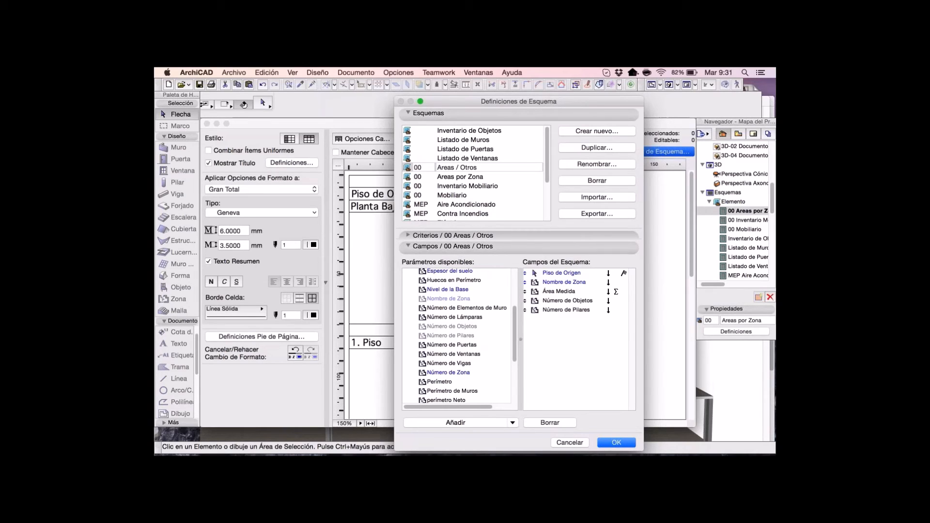
pyautogui.scroll(-3, 457, 337)
pyautogui.scroll(-2, 457, 337)
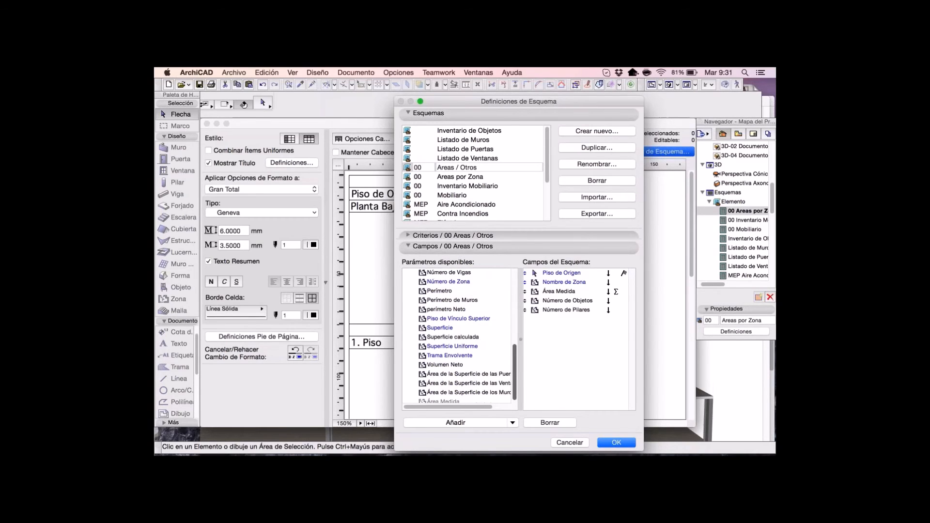
pyautogui.scroll(4, 457, 337)
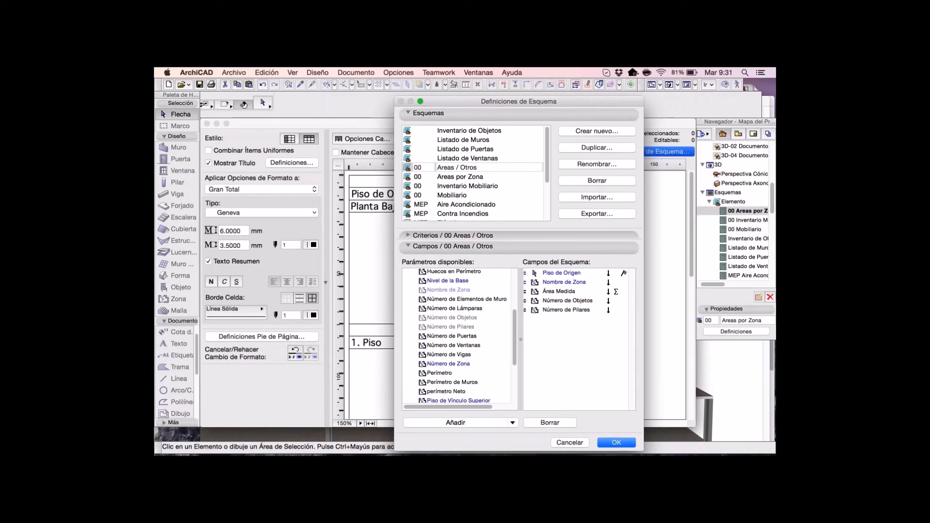
pyautogui.press('Return')
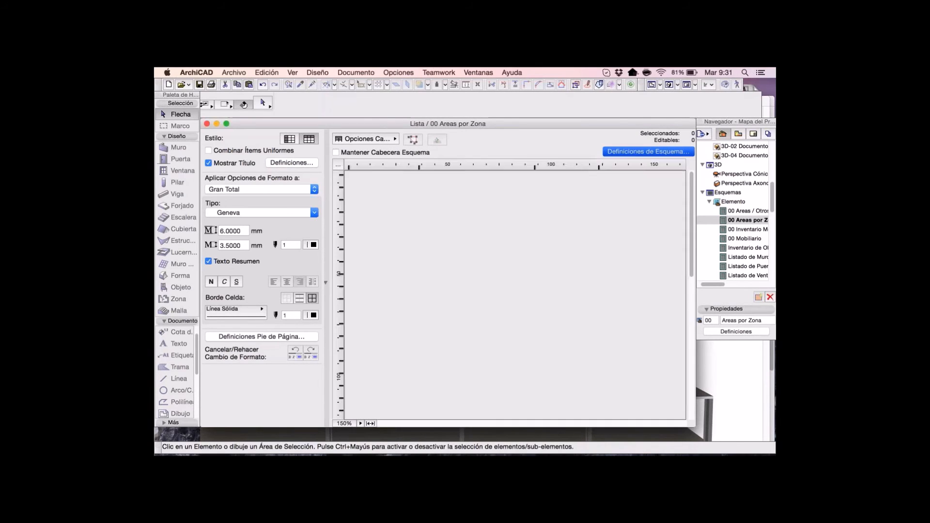
# Review the object and column counts of the Planta Baja zones in the Areas / Otros schedule.
pyautogui.hscroll(2, 515, 294)
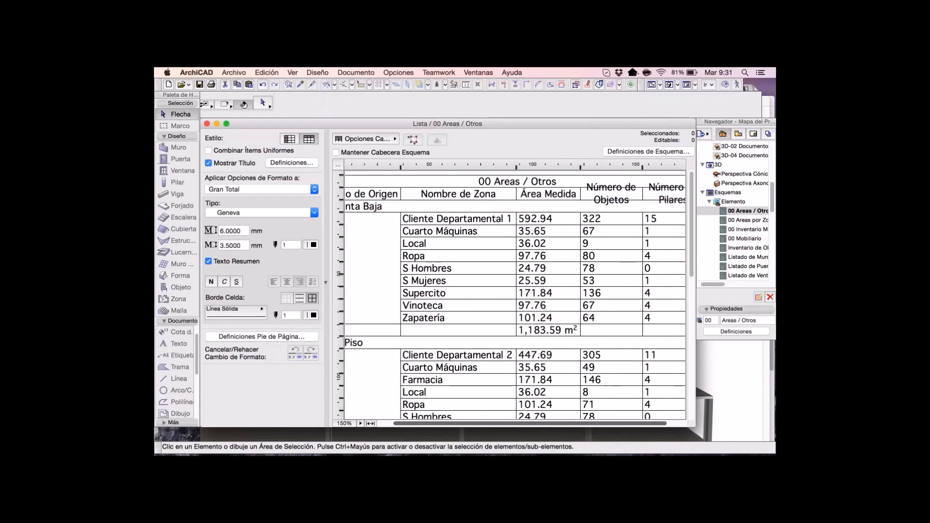
pyautogui.hscroll(2, 514, 293)
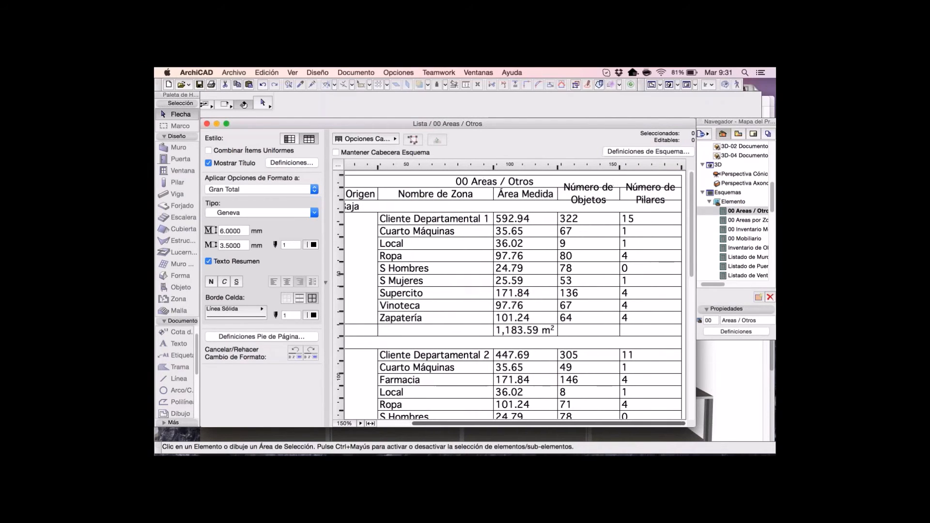
pyautogui.hscroll(-1, 499, 268)
pyautogui.click(498, 268)
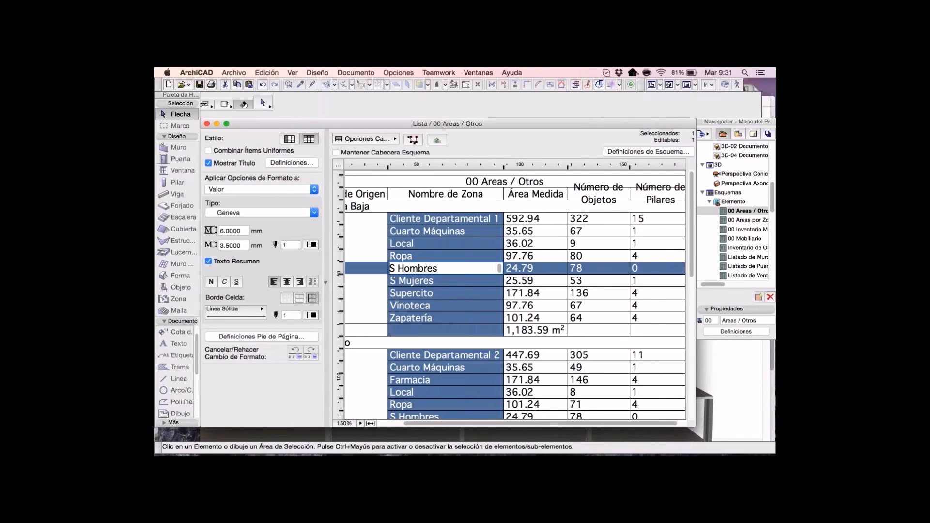
pyautogui.press('Down')
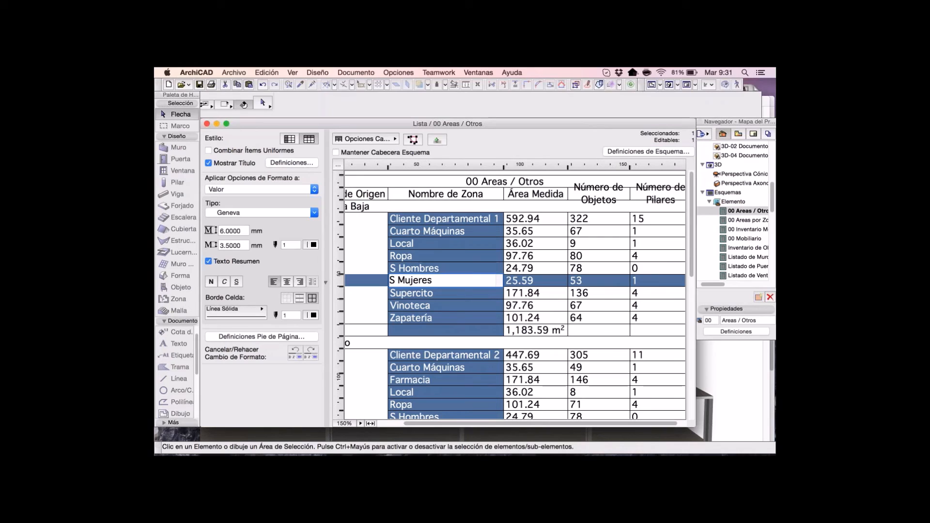
pyautogui.press('Down')
pyautogui.press('Down')
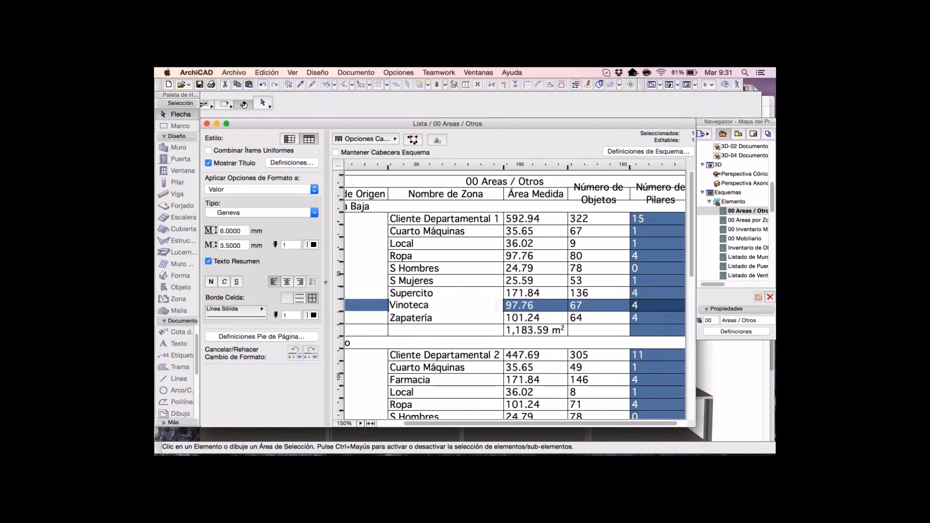
pyautogui.click(651, 219)
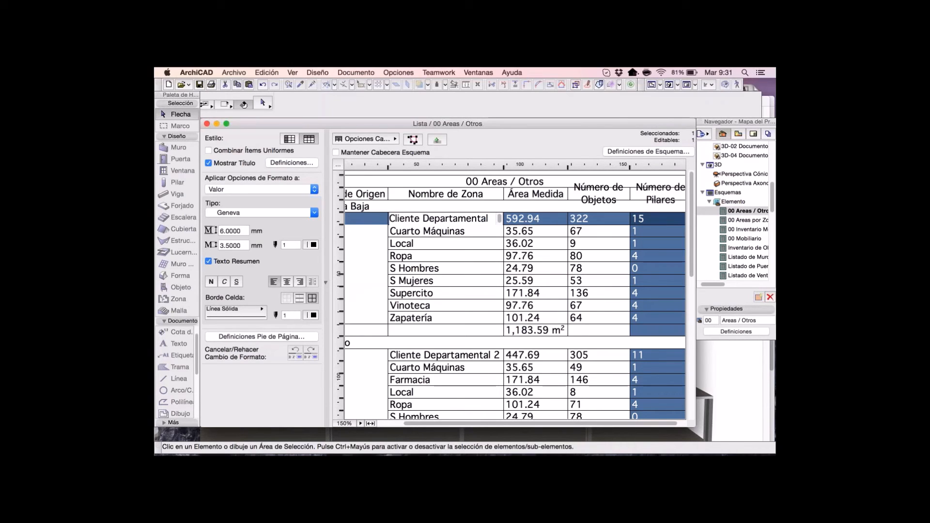
pyautogui.moveTo(540, 423); pyautogui.dragTo(549, 423)
# Add the general parameter Capa to the fields of the Areas / Otros schedule and apply the definition.
pyautogui.press('Return')
pyautogui.scroll(-10, 458, 334)
pyautogui.scroll(-3, 457, 334)
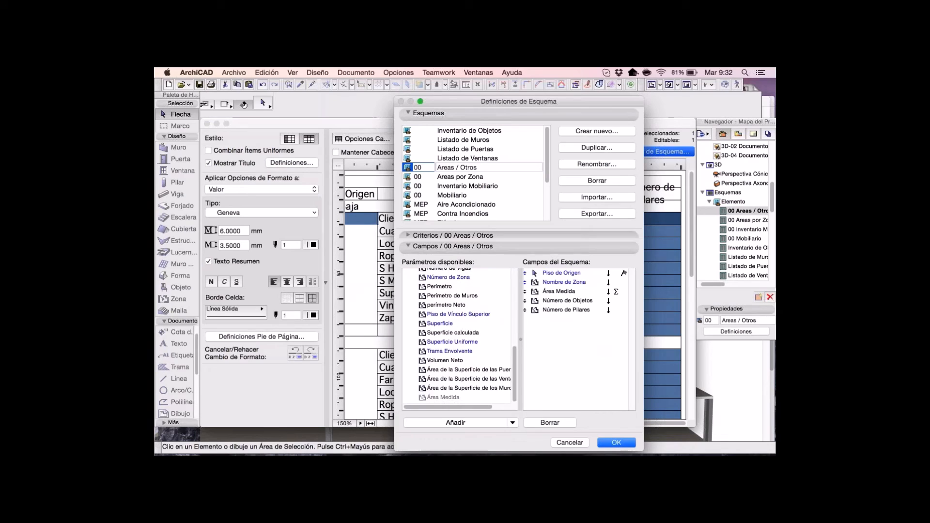
pyautogui.scroll(9, 458, 335)
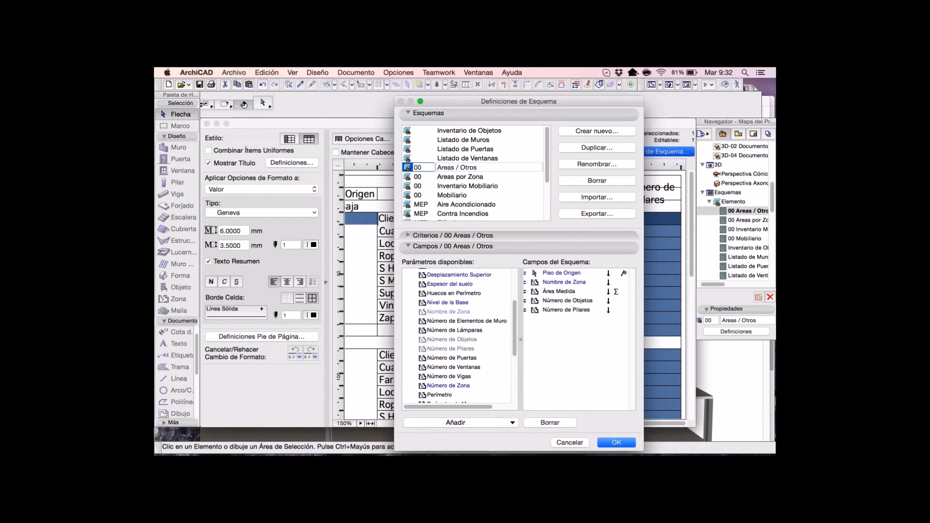
pyautogui.click(456, 329)
pyautogui.scroll(5, 457, 334)
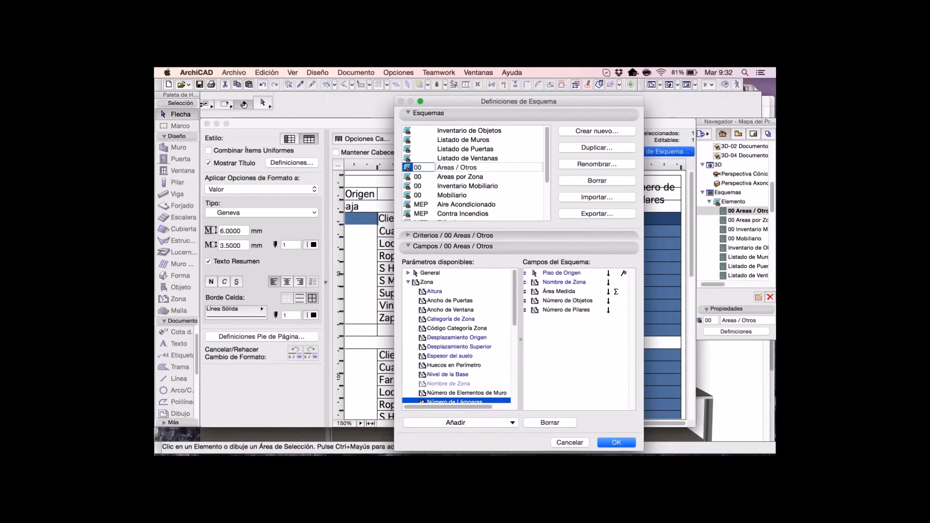
pyautogui.click(408, 272)
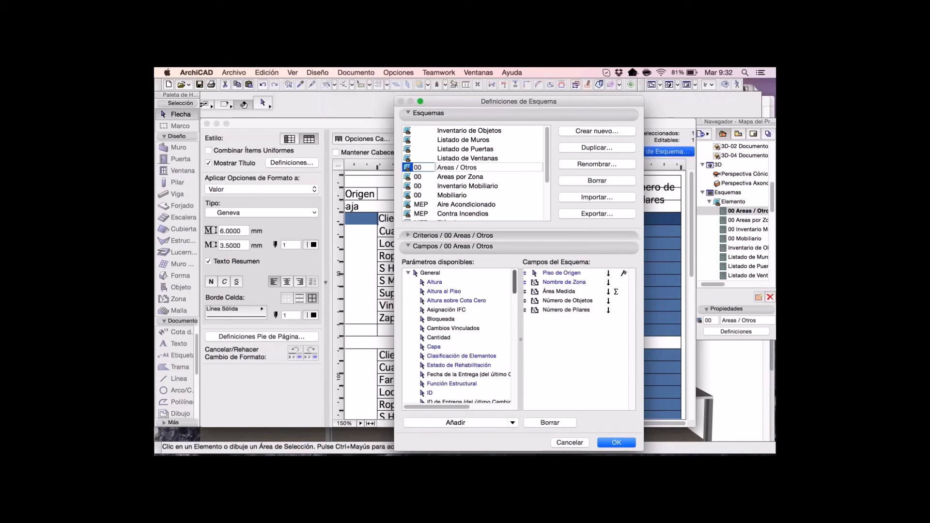
pyautogui.click(434, 347)
pyautogui.moveTo(434, 346); pyautogui.dragTo(566, 339)
pyautogui.scroll(-3, 457, 336)
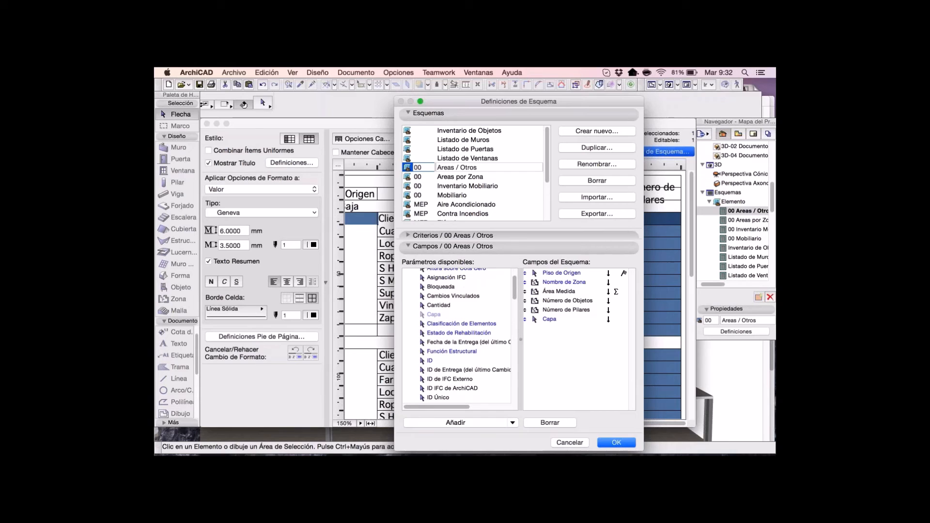
pyautogui.scroll(-6, 458, 337)
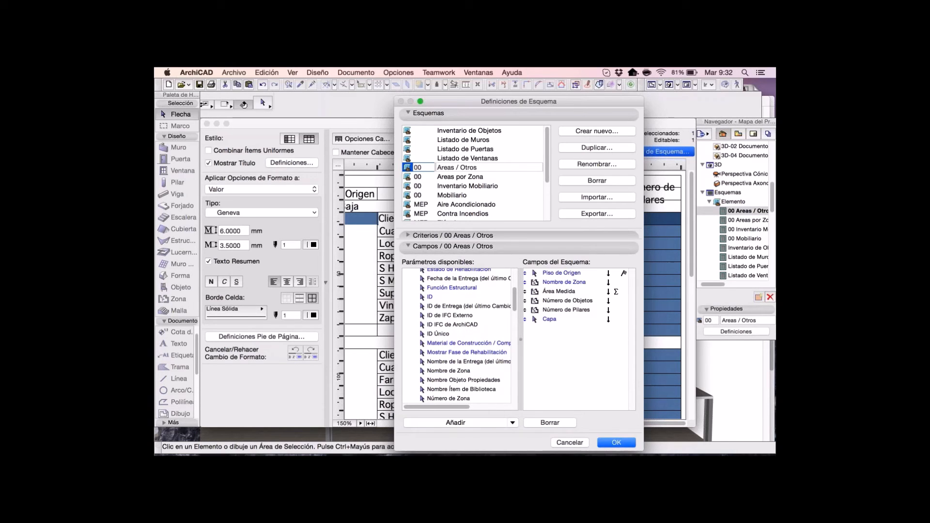
pyautogui.click(534, 273)
pyautogui.click(535, 283)
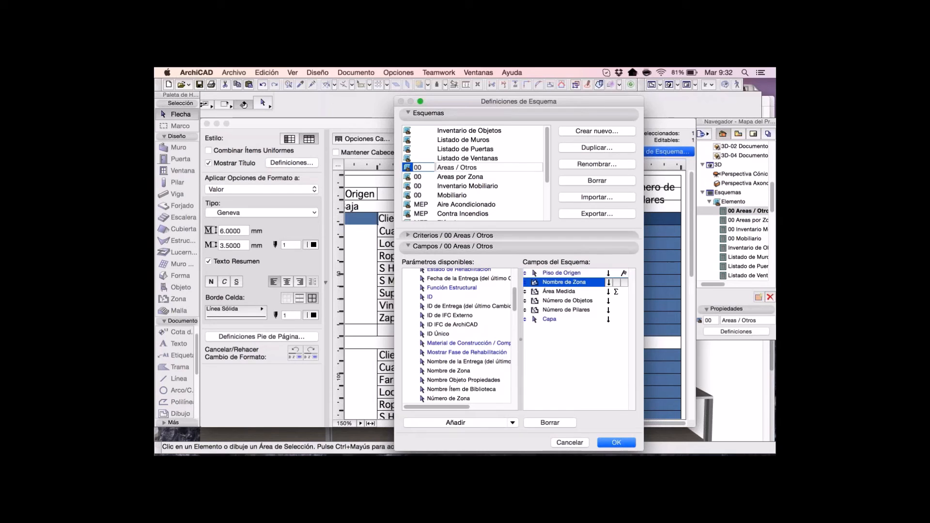
pyautogui.click(534, 319)
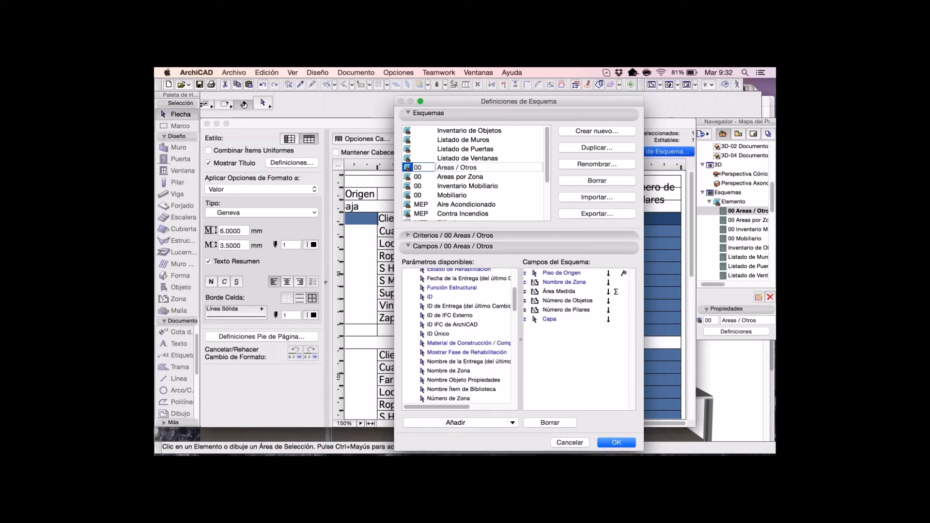
pyautogui.press('Return')
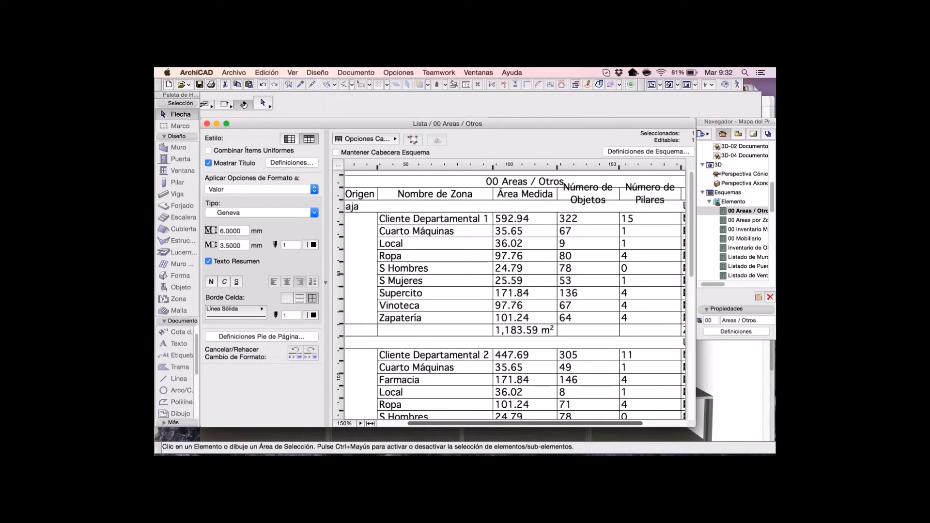
# Examine the Capa column alongside the zone names, areas and object counts, selecting the Cliente Departamental 1 and Local rows.
pyautogui.hscroll(2, 515, 294)
pyautogui.hscroll(3, 515, 293)
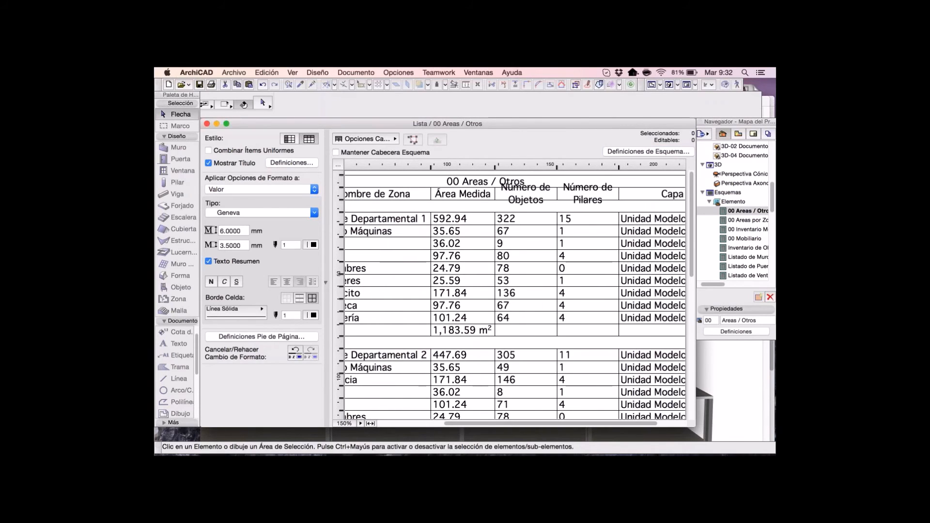
pyautogui.hscroll(4, 514, 293)
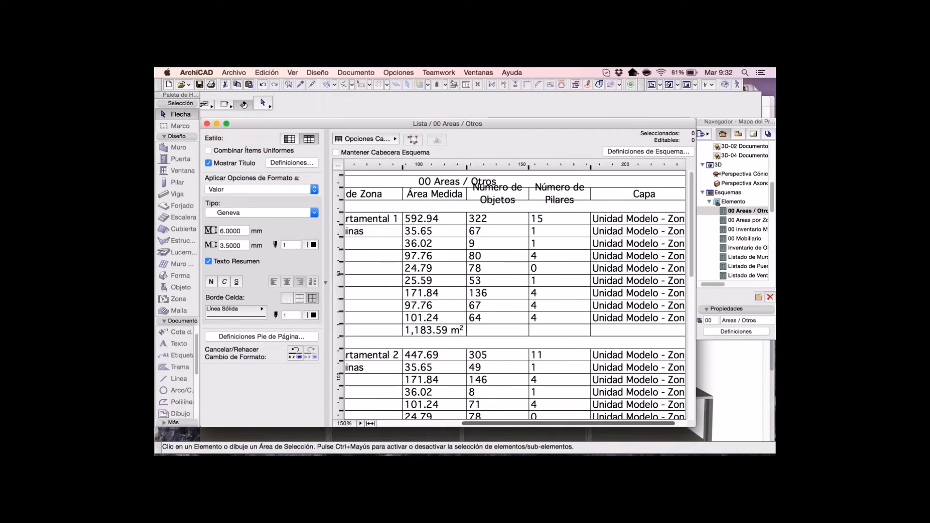
pyautogui.click(537, 219)
pyautogui.hscroll(-10, 537, 219)
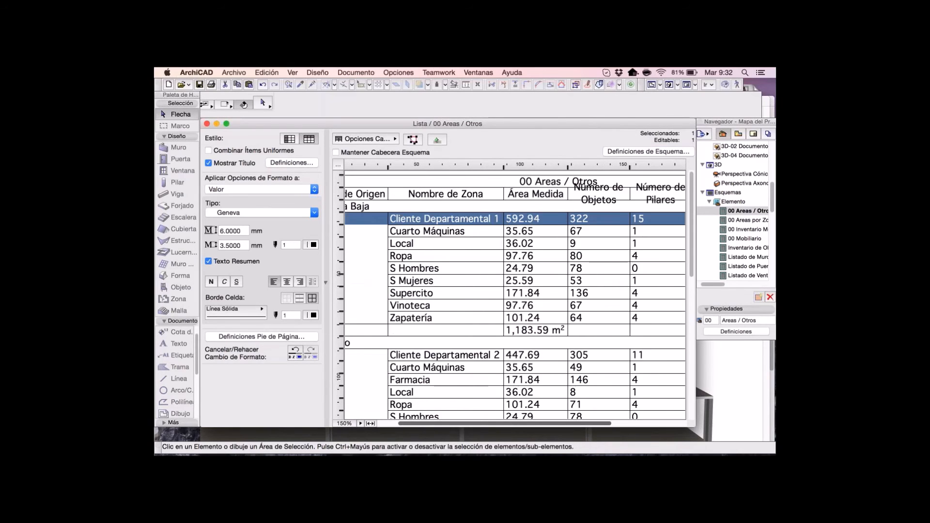
pyautogui.hscroll(5, 515, 293)
pyautogui.hscroll(-2, 514, 294)
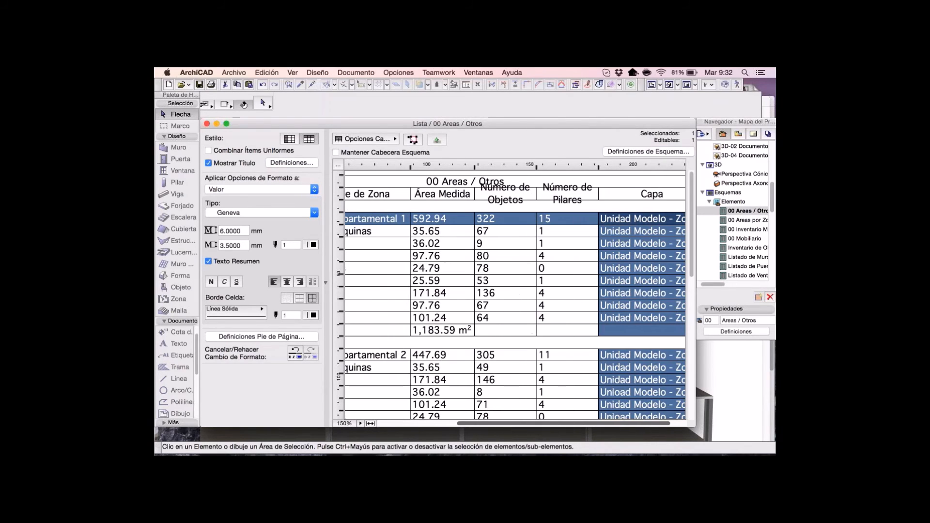
pyautogui.hscroll(-2, 515, 293)
pyautogui.hscroll(3, 515, 293)
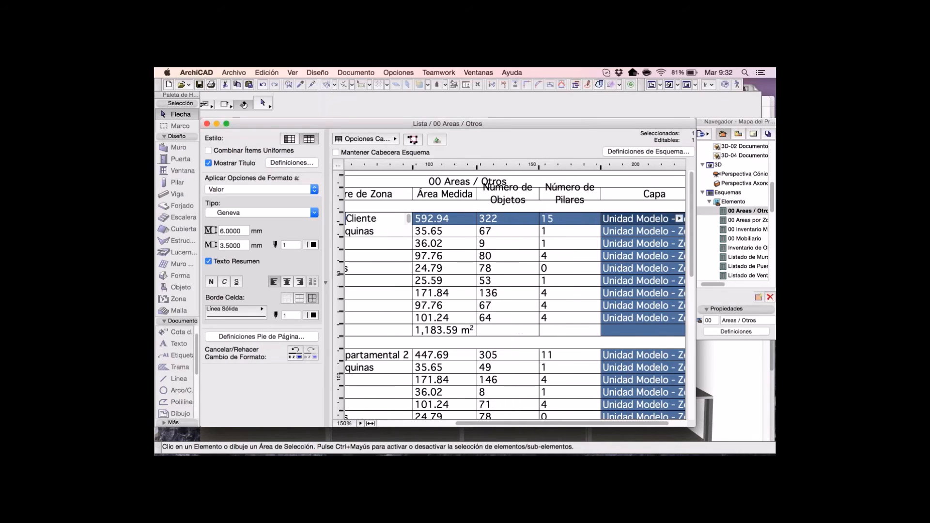
pyautogui.click(508, 243)
pyautogui.hscroll(-3, 515, 294)
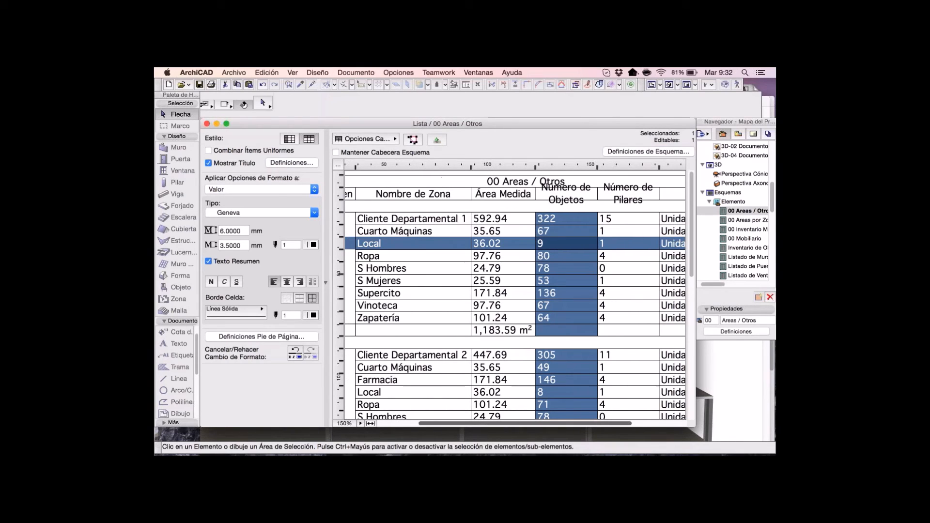
# Change the layer of the Planta Baja Local zone to Interior - Mobiliario in the Areas / Otros schedule.
pyautogui.hscroll(4, 515, 293)
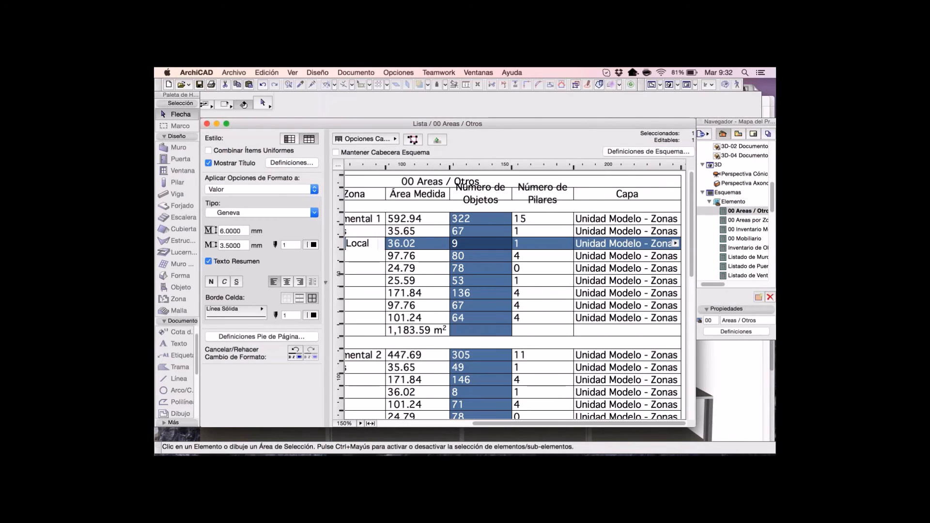
pyautogui.click(675, 243)
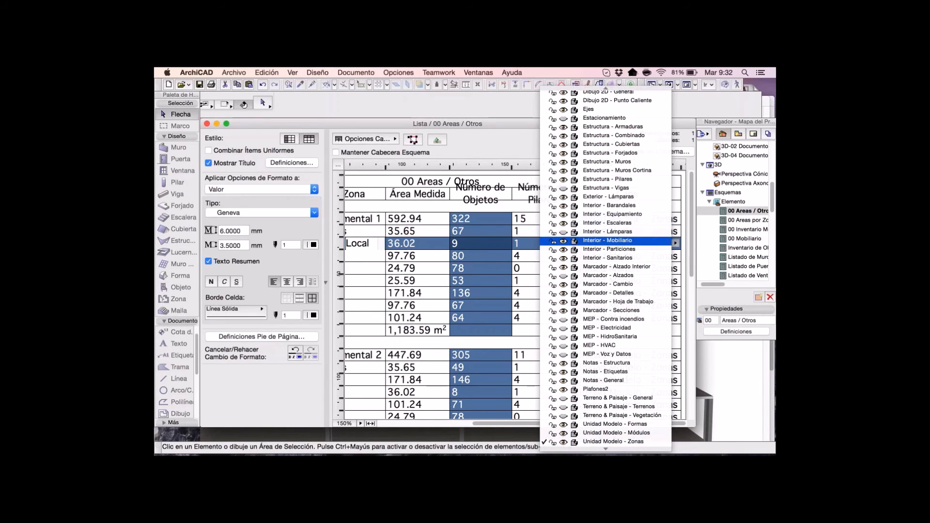
pyautogui.click(607, 241)
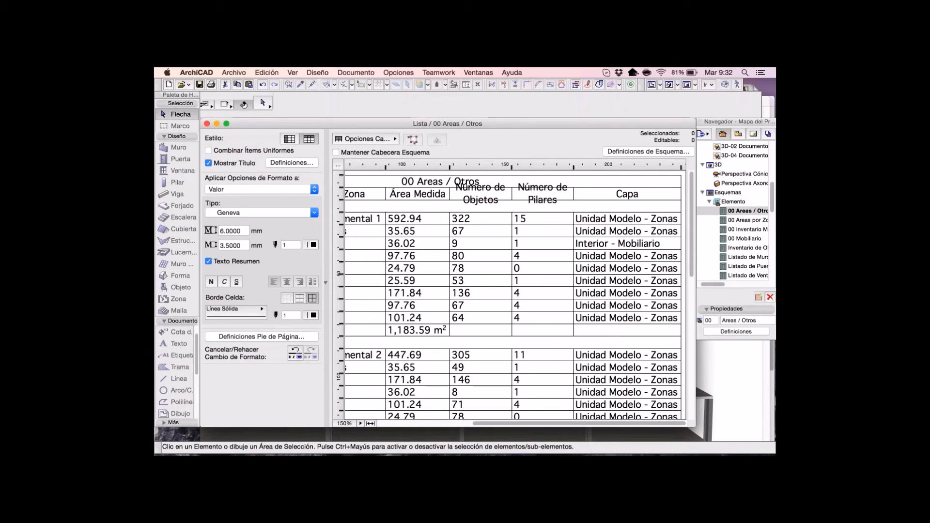
# Review the Areas / Otros schedule across its floor, zone name, area, object, column and layer fields.
pyautogui.hscroll(-3, 513, 291)
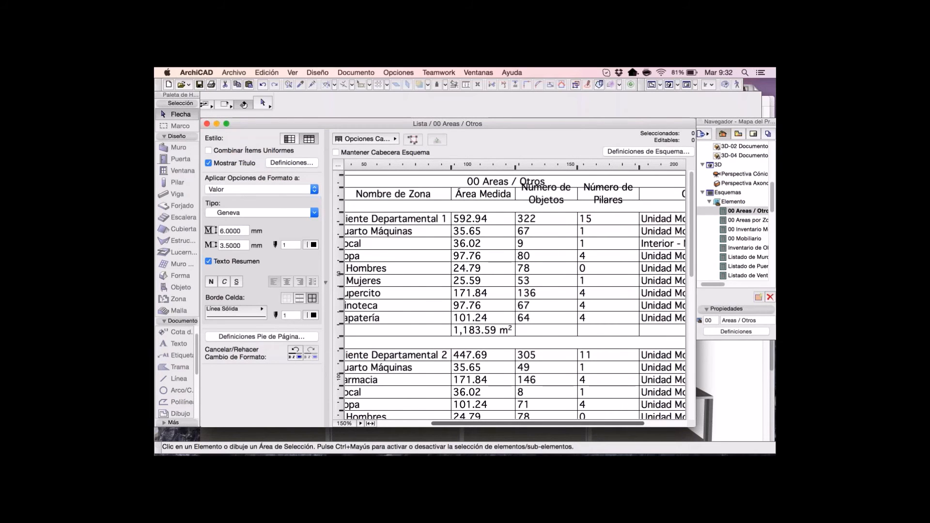
pyautogui.hscroll(-3, 513, 291)
pyautogui.hscroll(5, 514, 290)
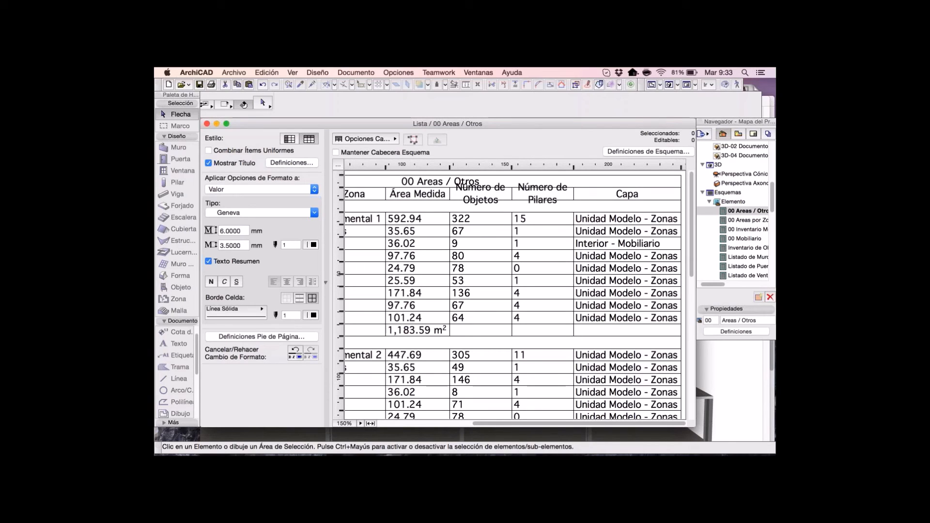
pyautogui.moveTo(579, 423); pyautogui.dragTo(484, 423)
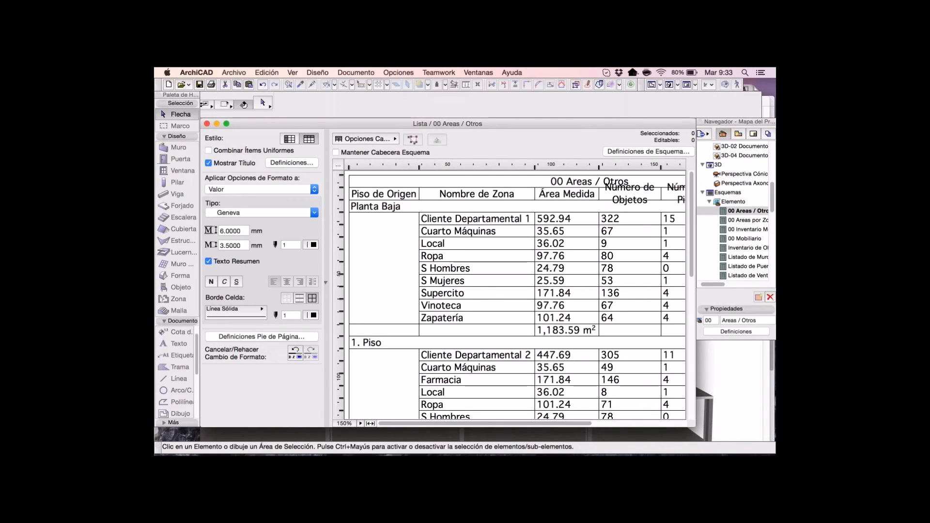
pyautogui.scroll(1, 732, 208)
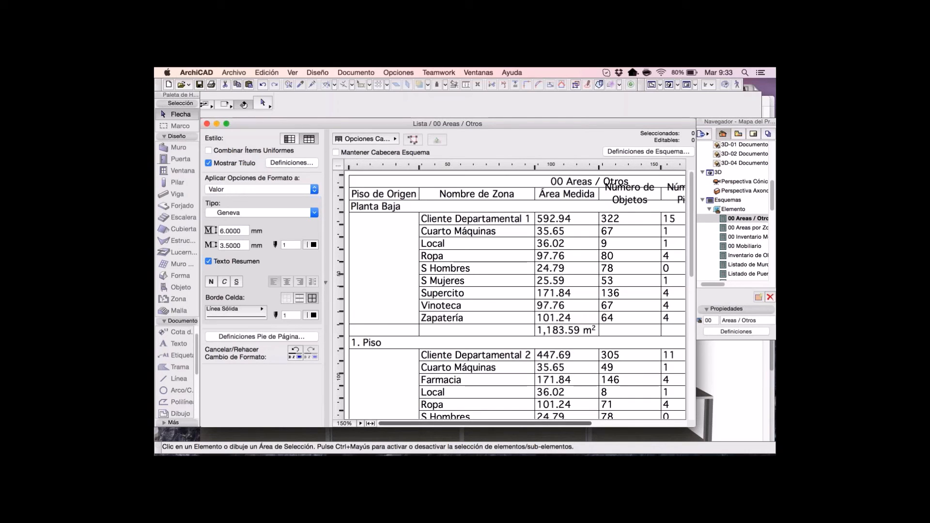
pyautogui.hscroll(4, 514, 294)
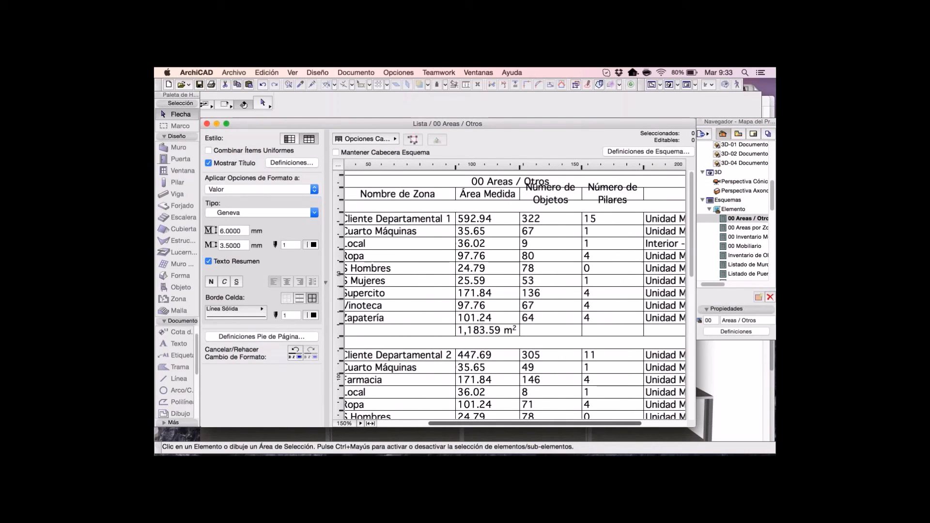
pyautogui.hscroll(4, 514, 295)
# Open the Planta Baja floor plan and view the zone stamps from Cuarto Máquinas to Vinoteca.
pyautogui.scroll(3, 732, 208)
pyautogui.scroll(5, 732, 208)
pyautogui.doubleClick(738, 201)
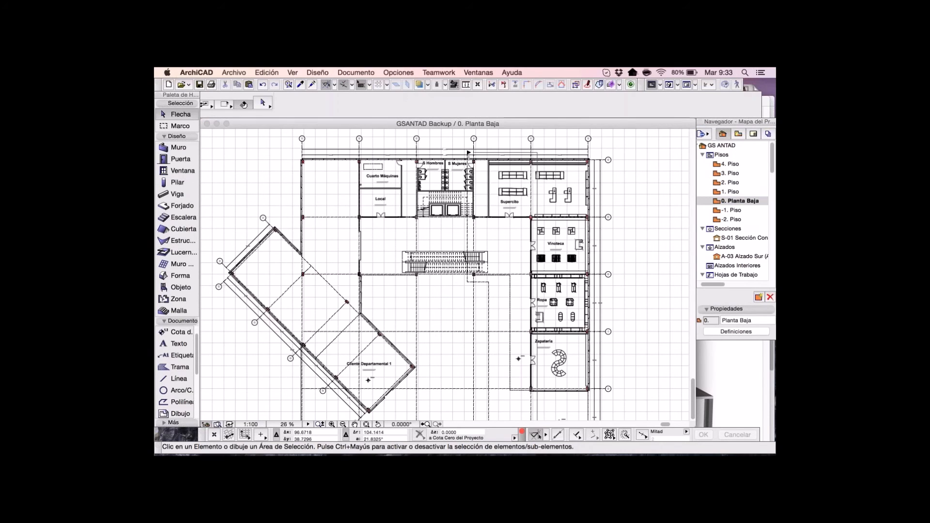
pyautogui.scroll(5, 557, 140)
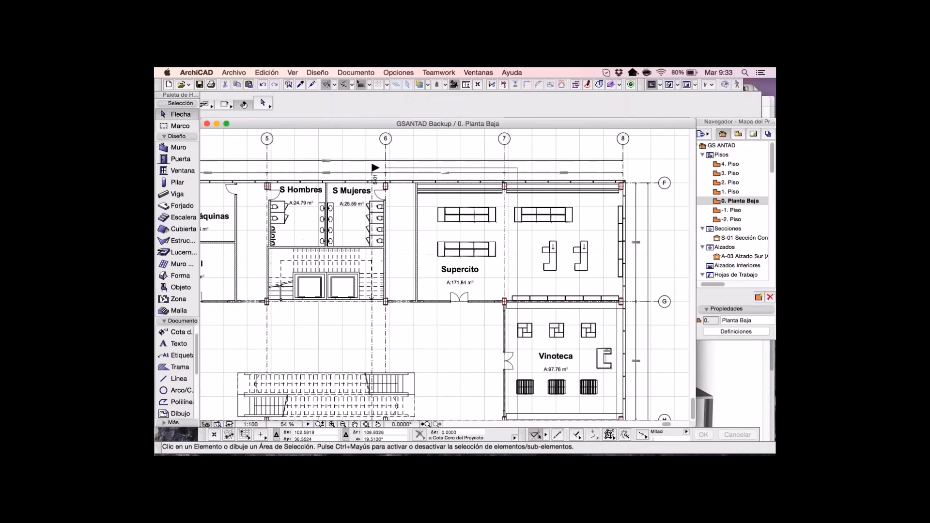
pyautogui.scroll(-2, 475, 280)
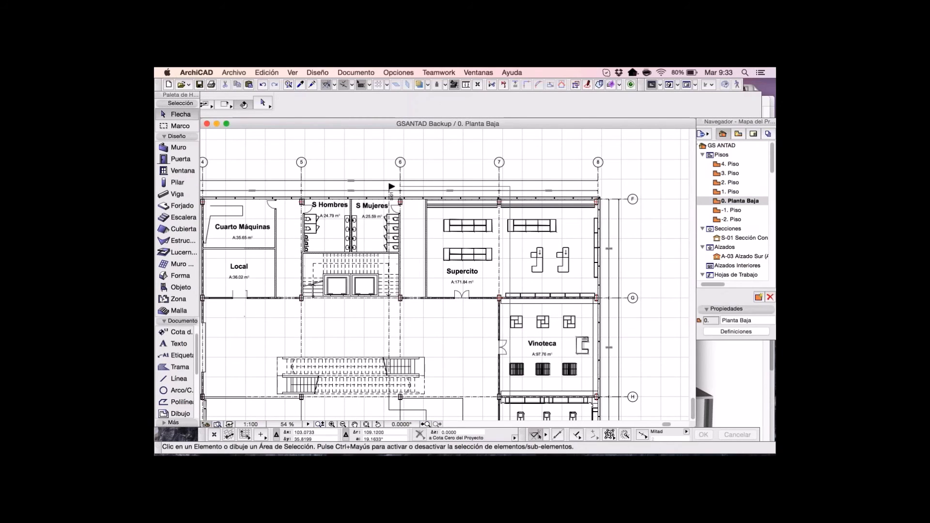
pyautogui.moveTo(475, 280); pyautogui.dragTo(504, 279, button='middle')
pyautogui.doubleClick(178, 299)
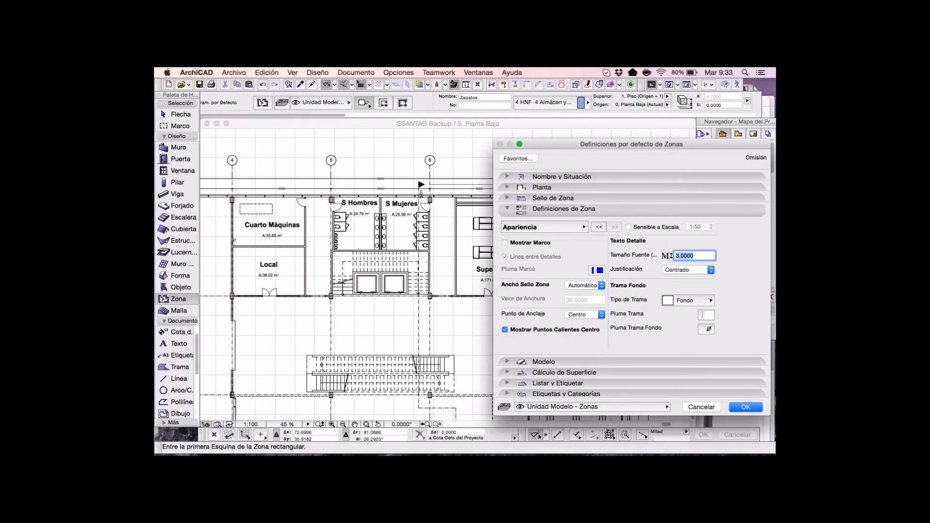
pyautogui.moveTo(631, 144); pyautogui.dragTo(591, 145)
pyautogui.press('Return')
# Leave the Zone tool and select the Zapatería zone in the plan, cycling past the overlapping slab.
pyautogui.moveTo(484, 398); pyautogui.dragTo(466, 260, button='middle')
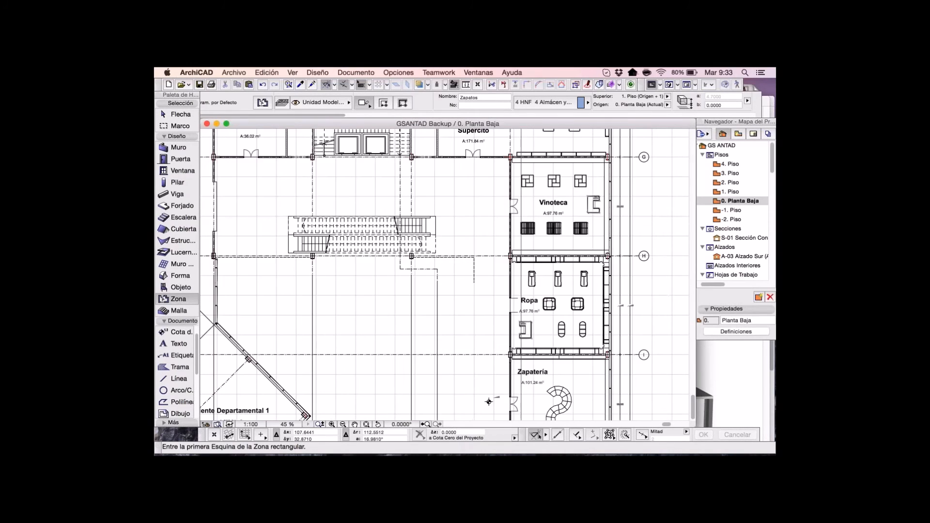
pyautogui.scroll(-2, 466, 260)
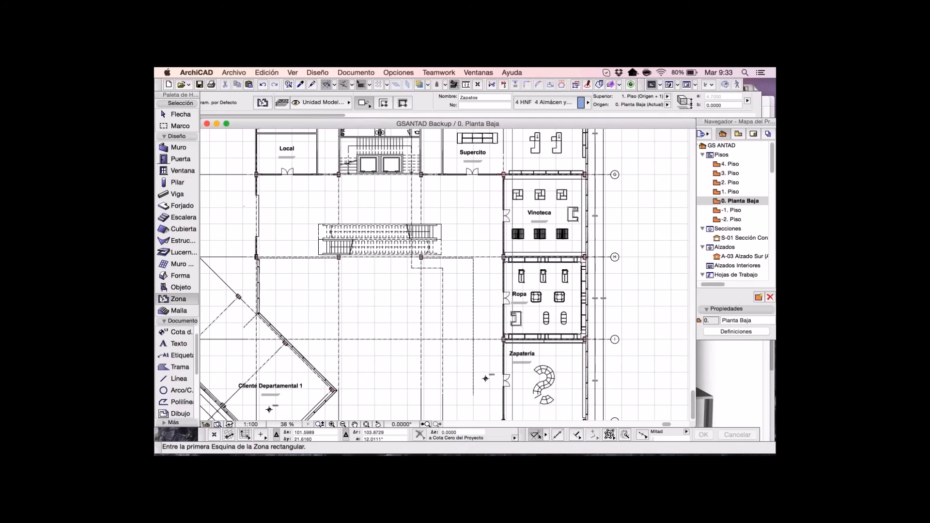
pyautogui.scroll(7, 573, 415)
pyautogui.moveTo(483, 294); pyautogui.dragTo(492, 298, button='middle')
pyautogui.press('Escape')
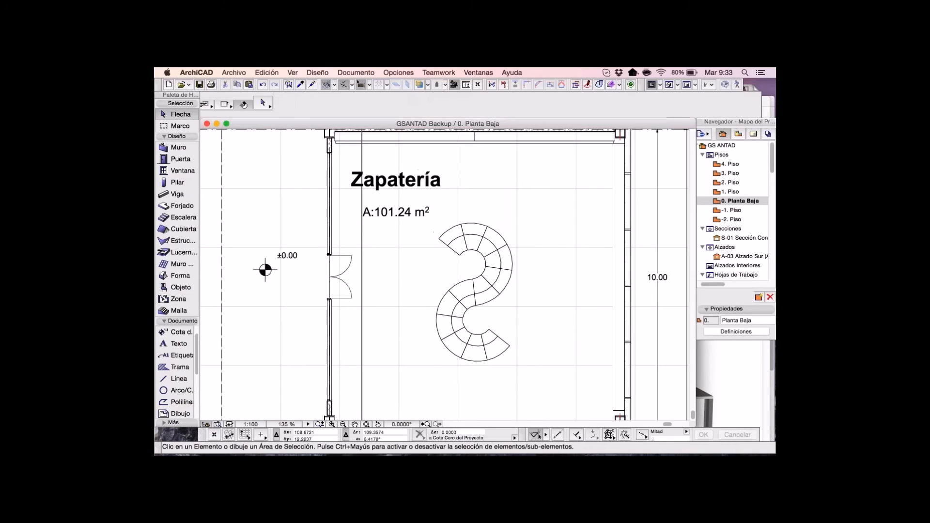
pyautogui.click(400, 145)
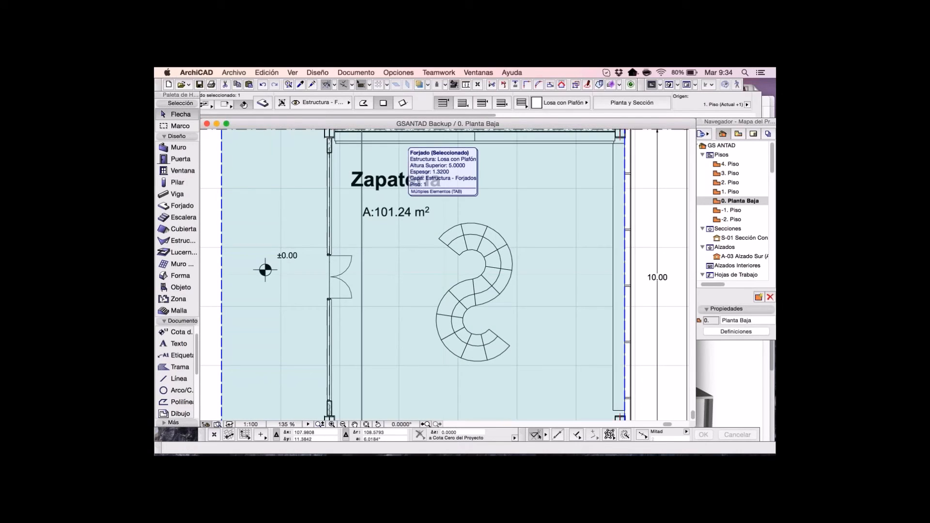
pyautogui.press('Tab')
pyautogui.press('Tab')
pyautogui.press('Tab')
pyautogui.press('Tab')
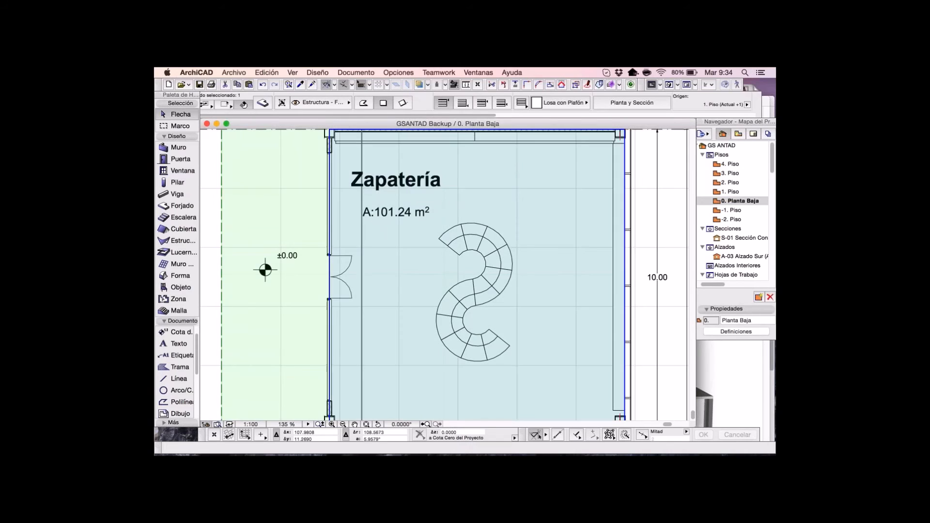
pyautogui.press('Tab')
pyautogui.click(398, 151)
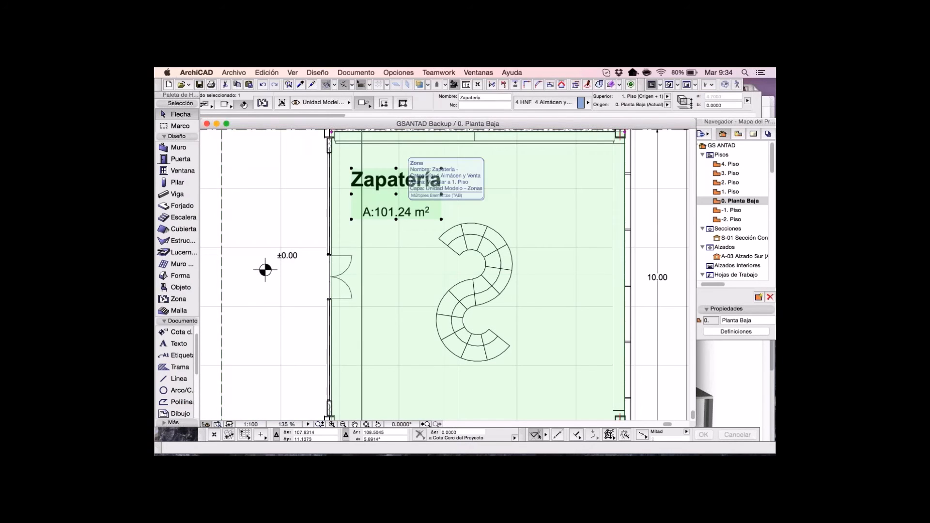
# Open the Zapatería zone's settings and remove the Nº Zona row from the stamp's Orden del Contenido.
pyautogui.click(263, 102)
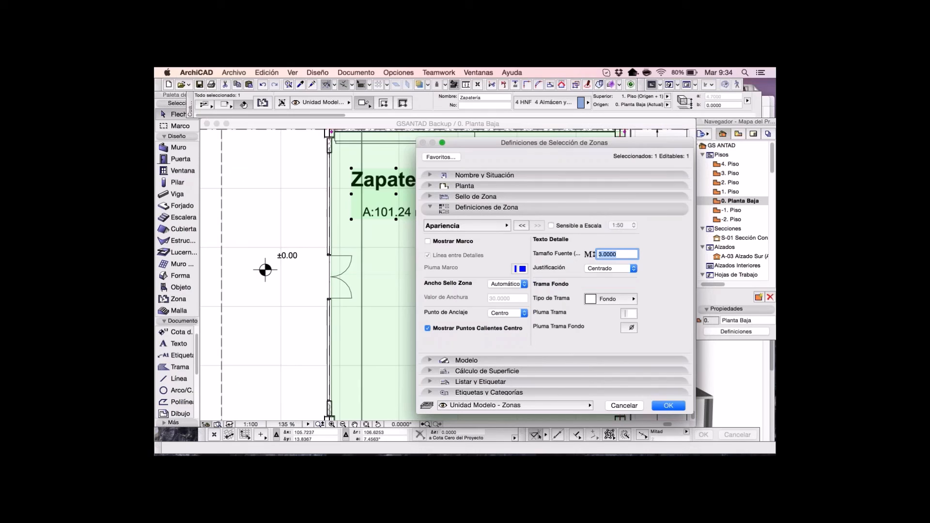
pyautogui.click(466, 225)
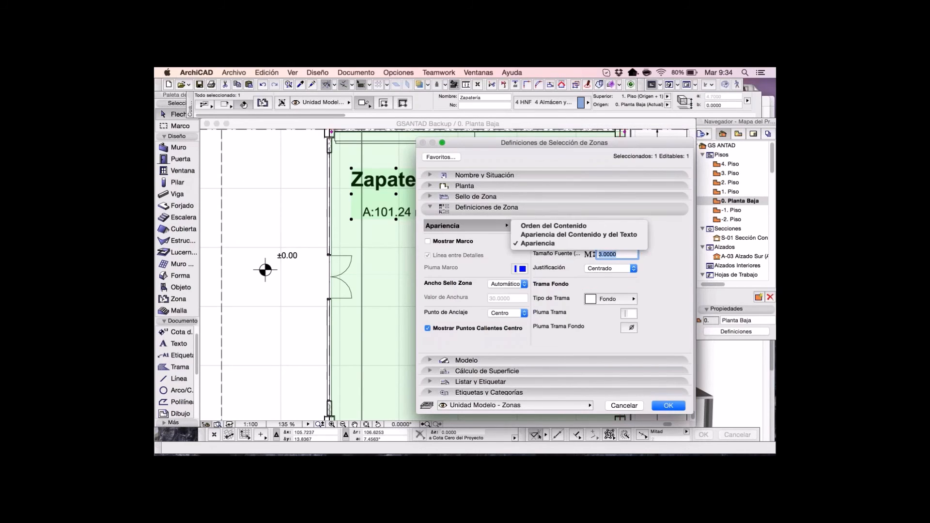
pyautogui.click(553, 226)
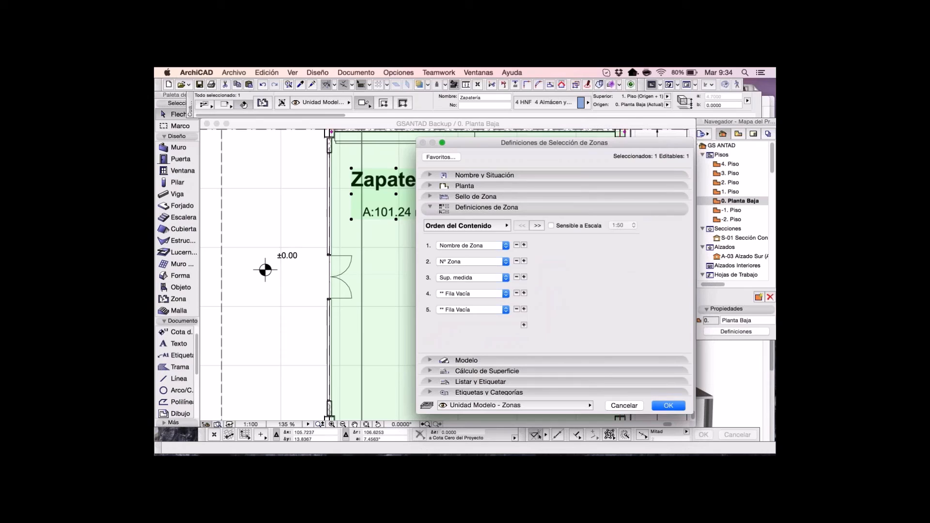
pyautogui.click(516, 261)
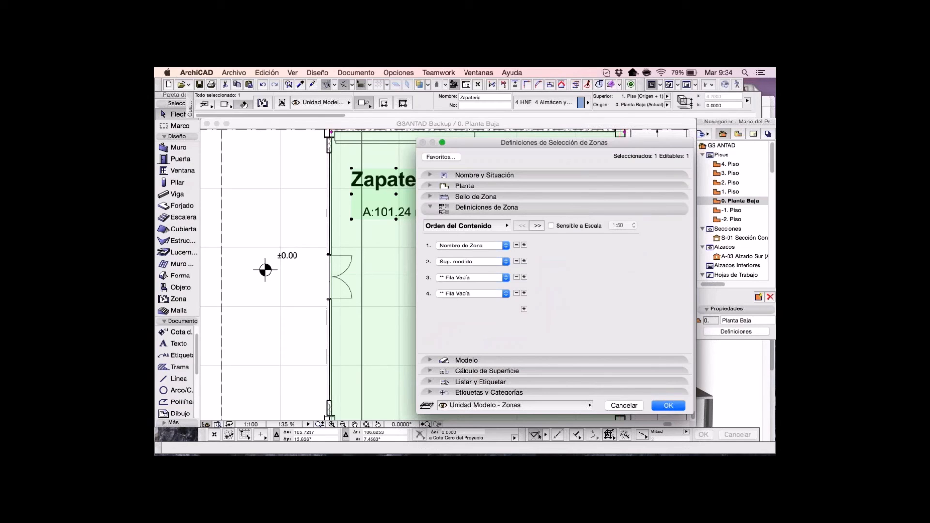
pyautogui.doubleClick(524, 308)
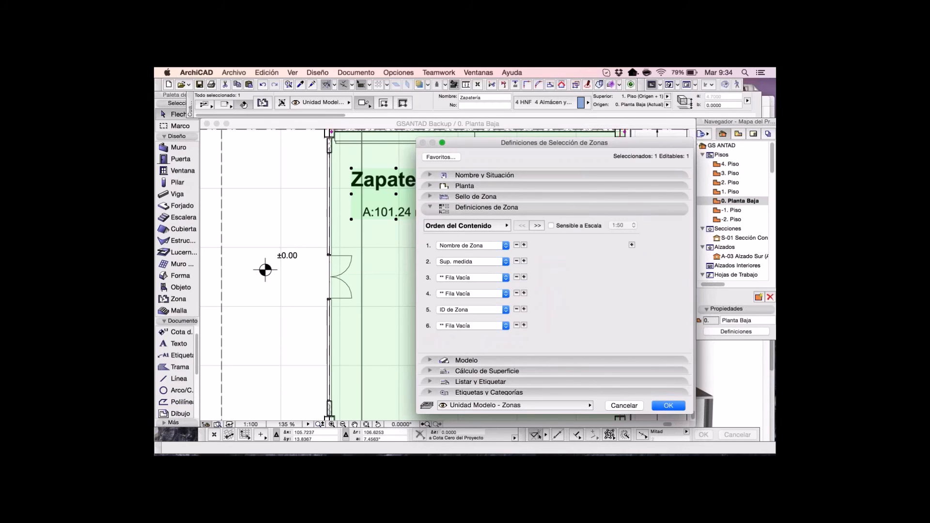
pyautogui.click(516, 325)
pyautogui.click(516, 309)
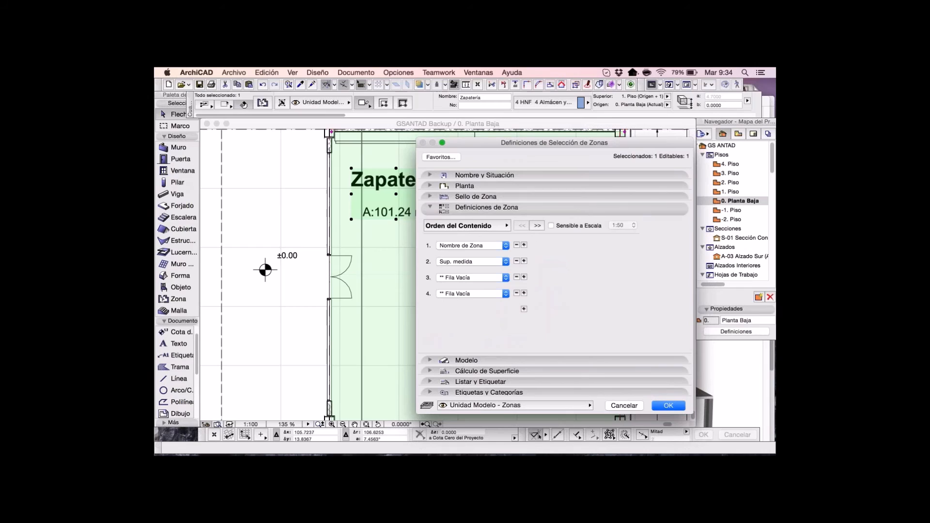
# Set the third row of the stamp's content order to Ocupantes and apply the zone settings.
pyautogui.click(472, 278)
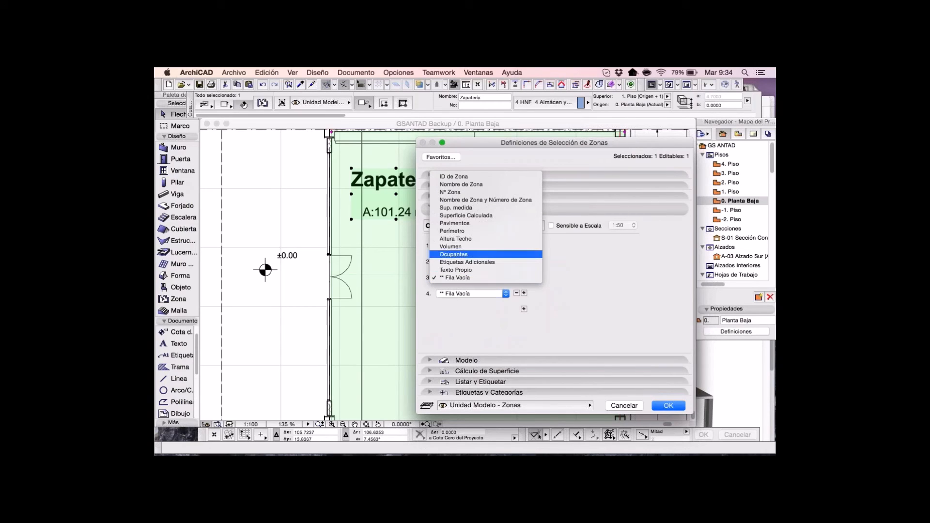
pyautogui.click(456, 254)
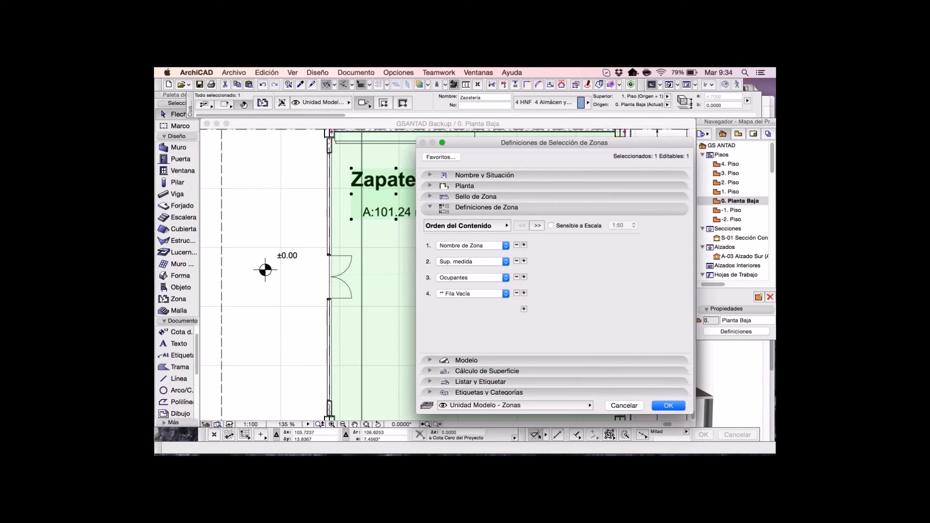
pyautogui.press('Return')
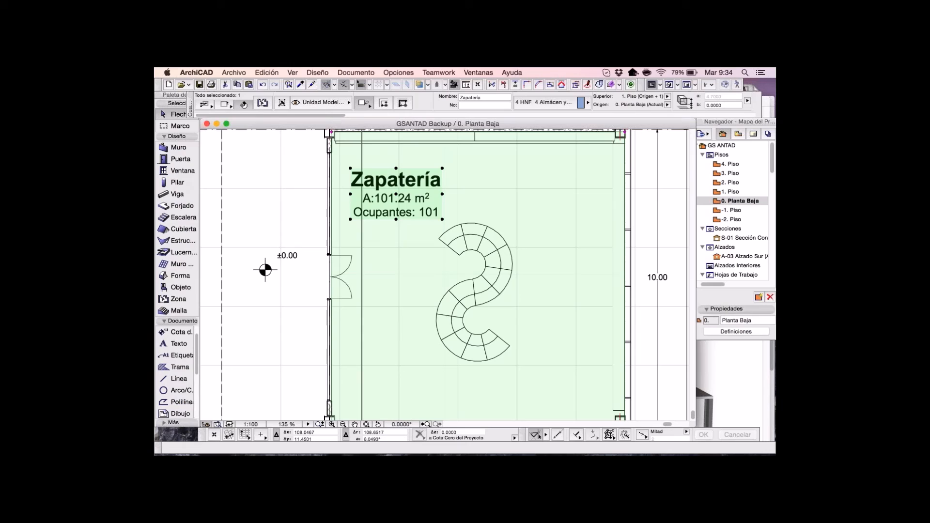
# Open the Zapatería zone's settings and expand the Ocupantes parameters of its zone stamp.
pyautogui.scroll(3, 399, 218)
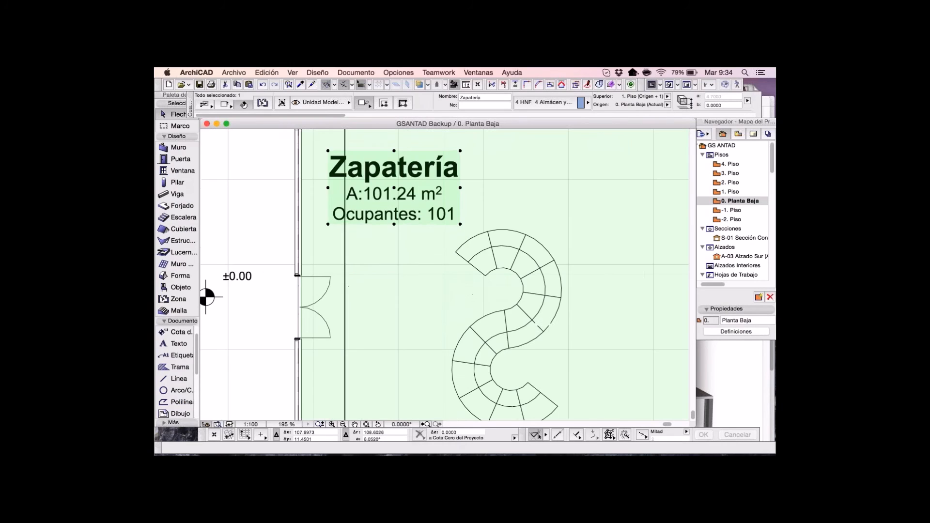
pyautogui.hscroll(2, 399, 219)
pyautogui.scroll(-2, 404, 216)
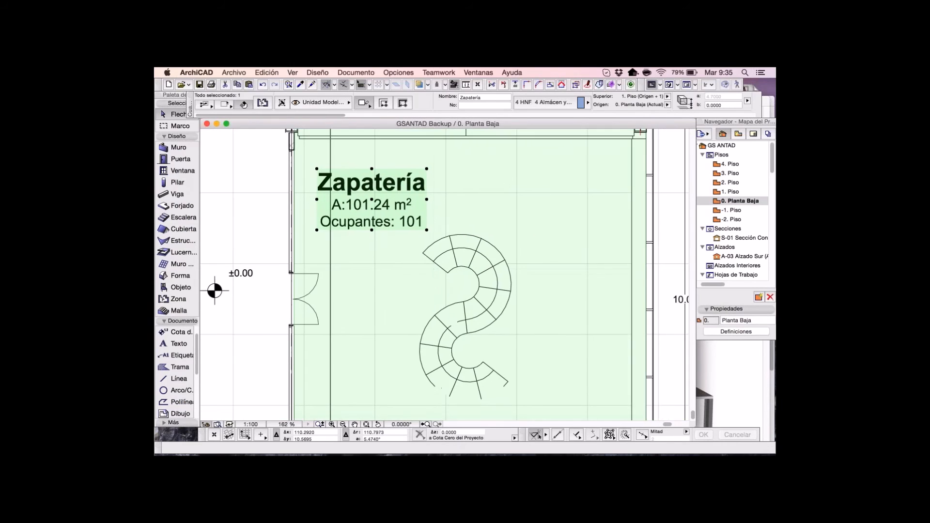
pyautogui.scroll(-2, 382, 209)
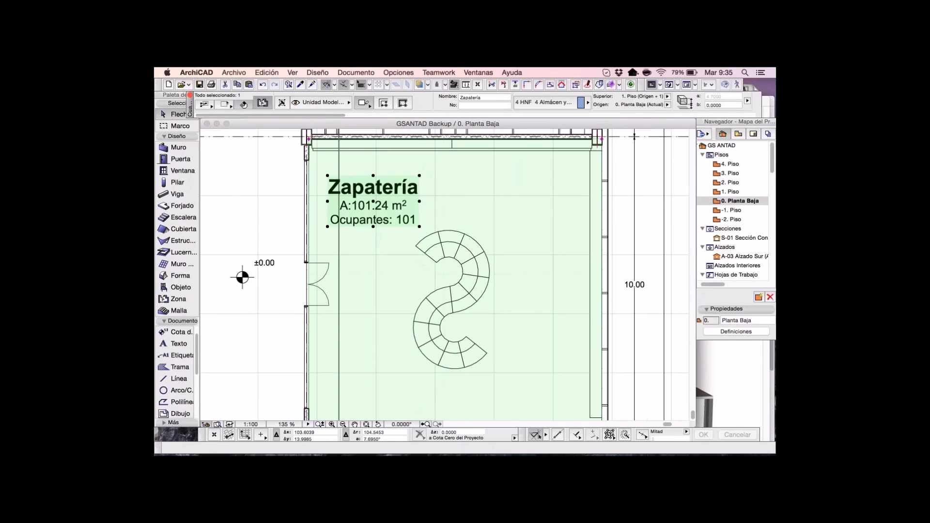
pyautogui.press('super+t')
pyautogui.click(475, 196)
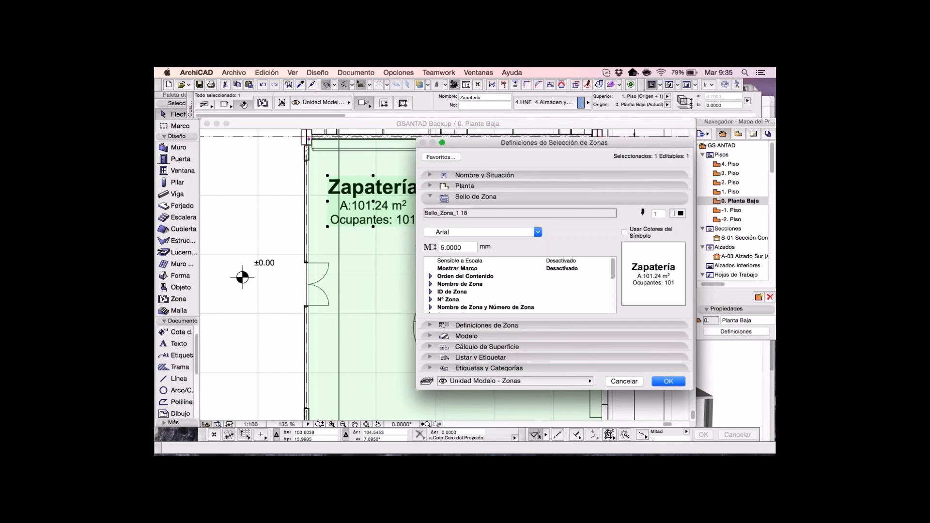
pyautogui.scroll(-5, 519, 284)
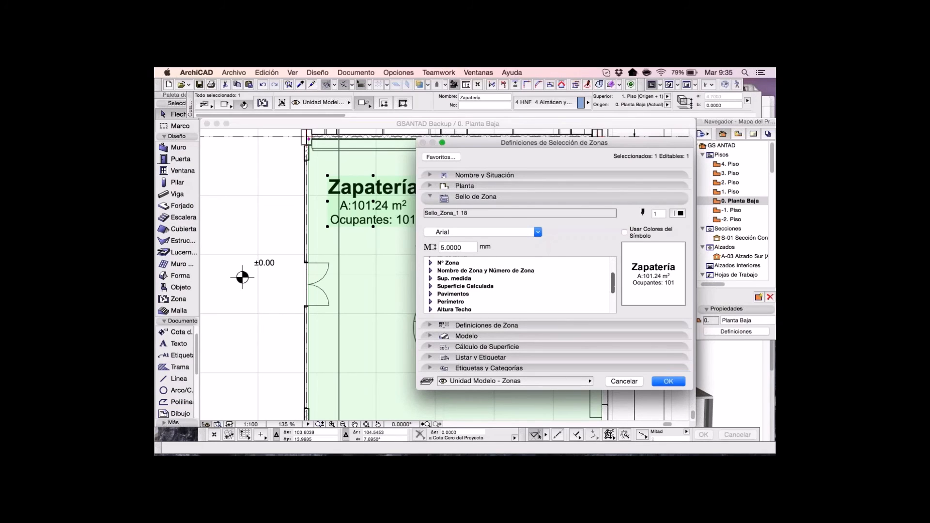
pyautogui.scroll(-2, 518, 285)
pyautogui.click(430, 287)
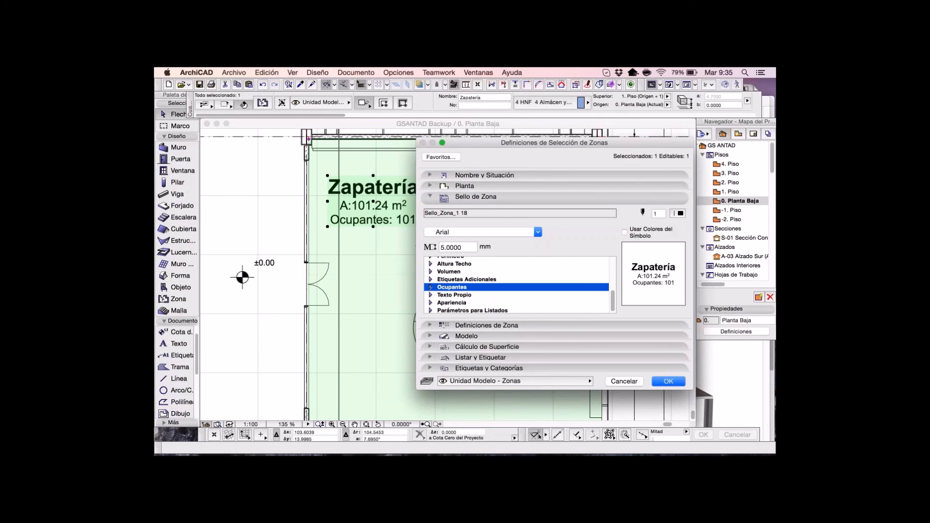
pyautogui.scroll(-2, 515, 285)
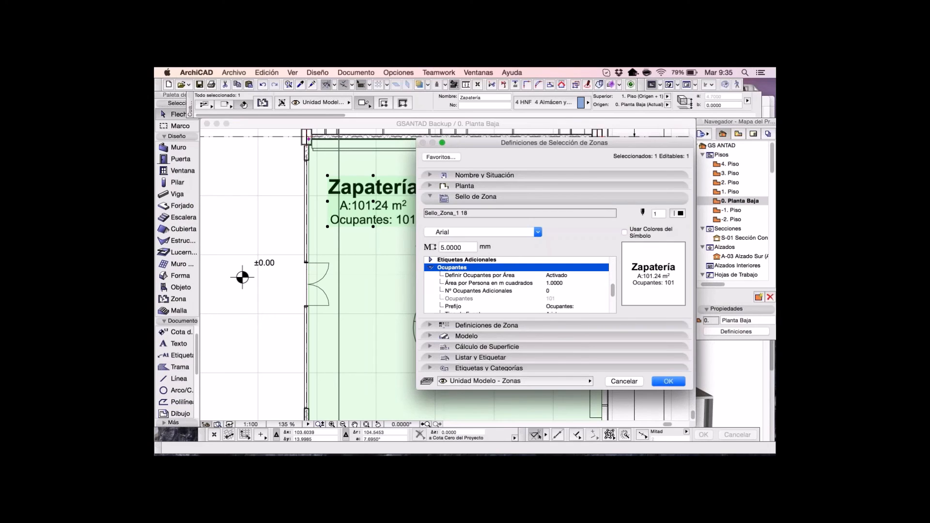
# Set Área por Persona en m cuadrados to 2 for the Zapatería zone stamp and apply the settings.
pyautogui.click(554, 283)
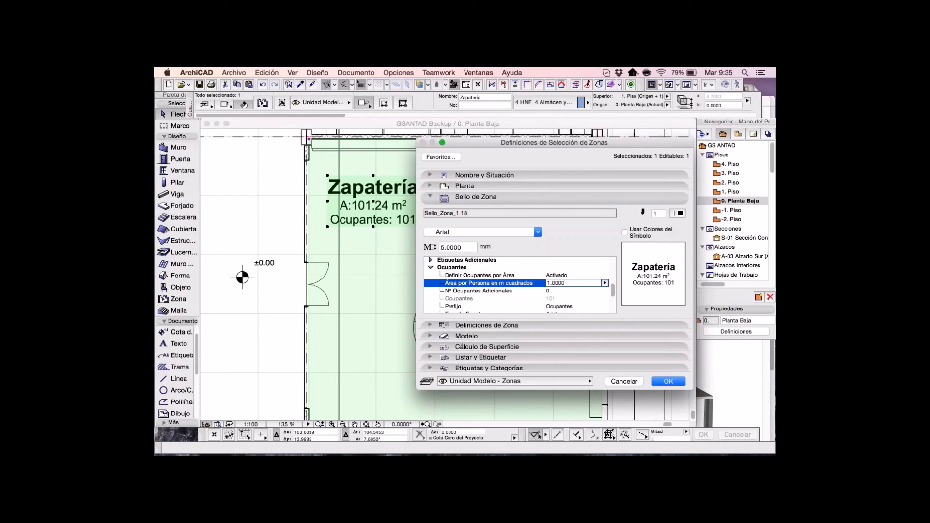
pyautogui.doubleClick(555, 283)
pyautogui.write('2')
pyautogui.press('Tab')
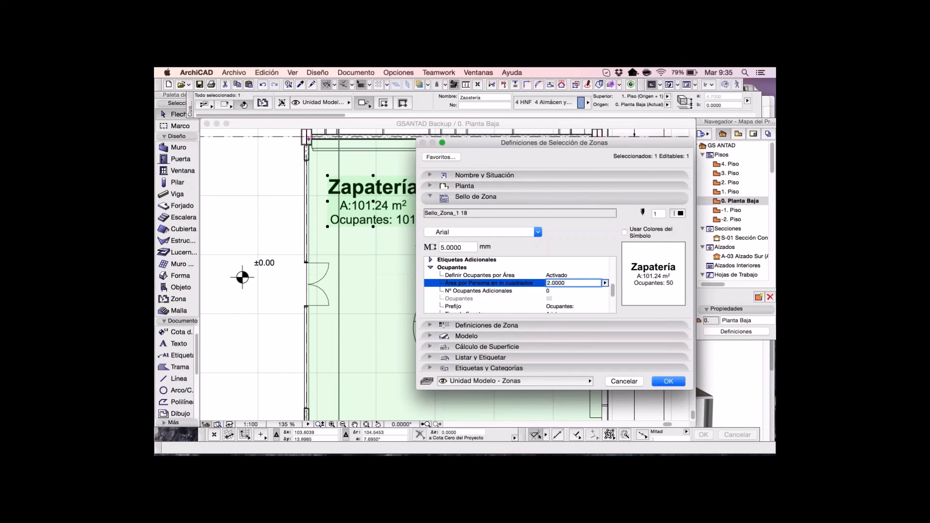
pyautogui.press('Return')
pyautogui.scroll(3, 290, 184)
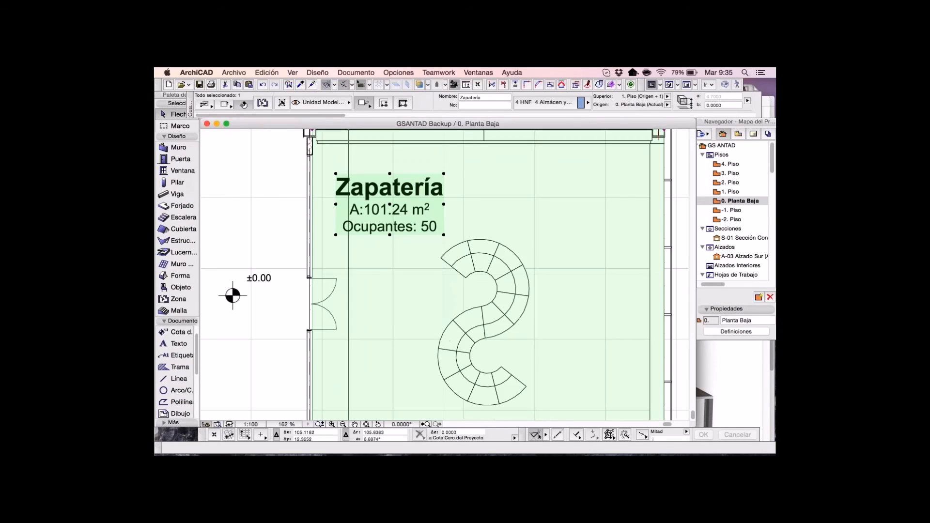
pyautogui.click(383, 240)
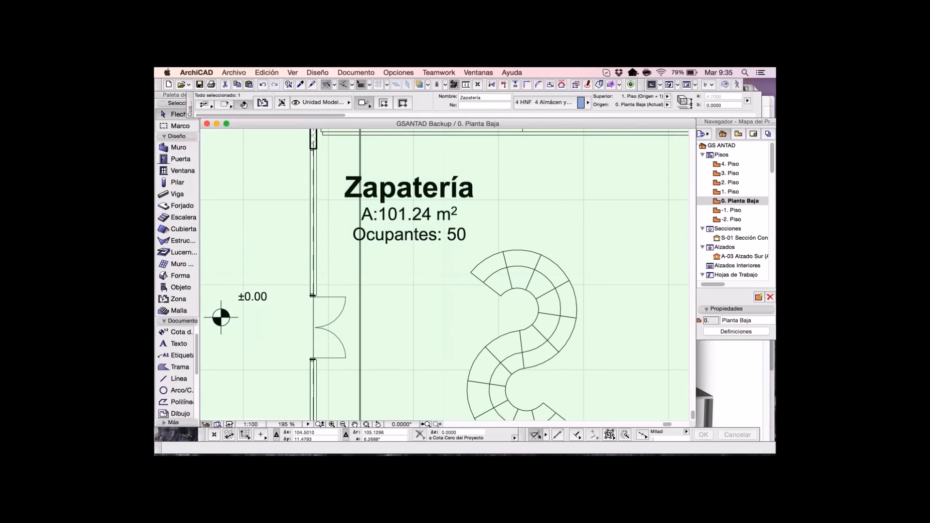
pyautogui.scroll(-4, 418, 219)
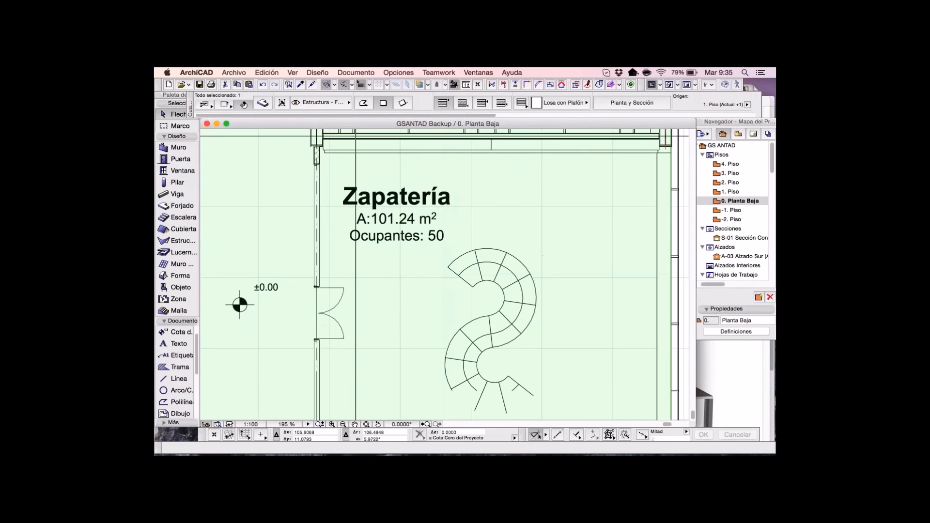
pyautogui.press('Escape')
pyautogui.click(442, 236)
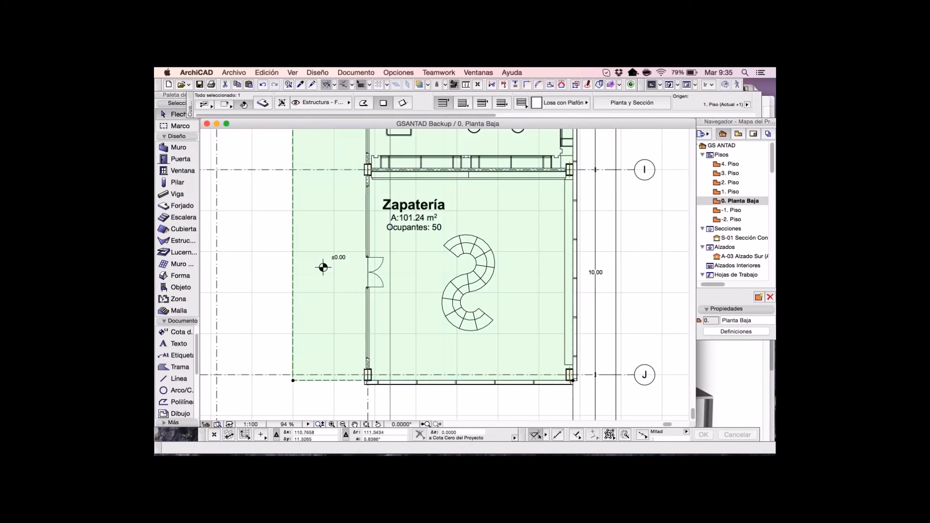
pyautogui.moveTo(442, 236); pyautogui.dragTo(458, 244, button='middle')
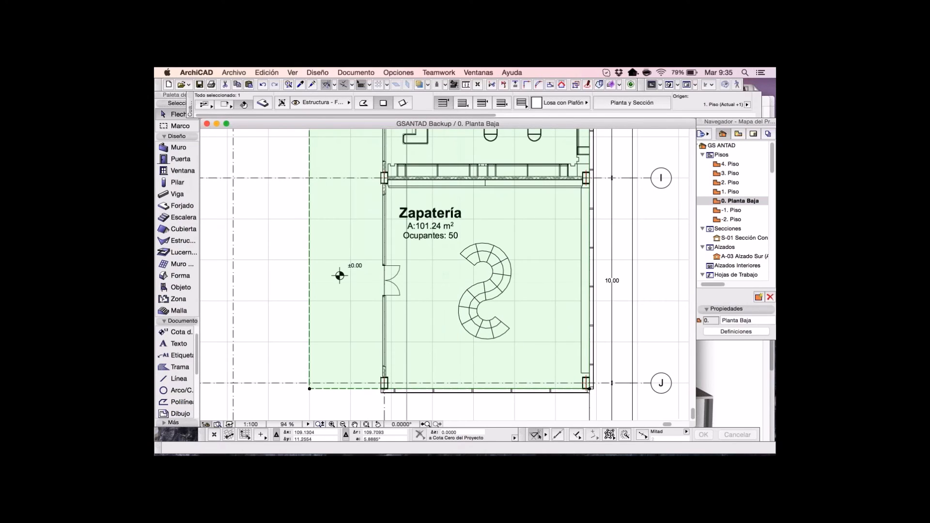
pyautogui.moveTo(447, 283); pyautogui.dragTo(453, 282, button='middle')
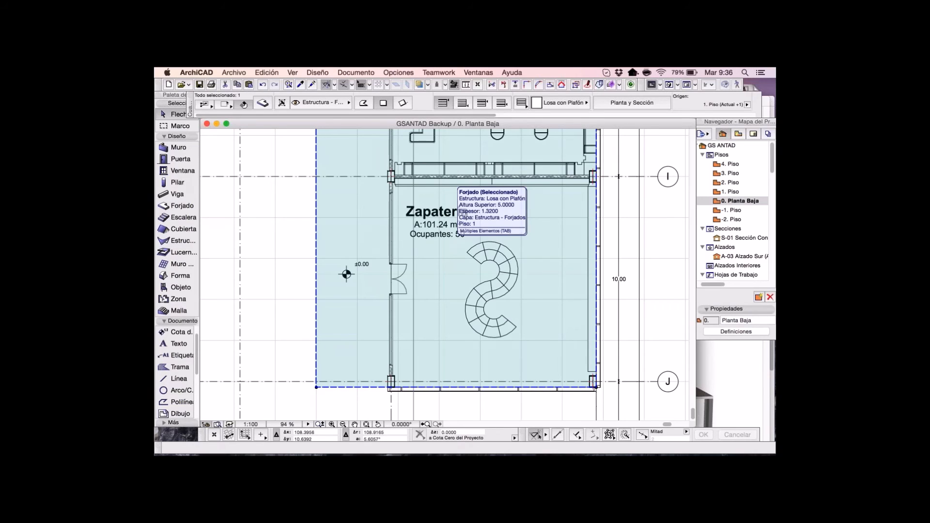
# Reselect the Zapatería zone, cycling past the overlapping slab, and open its zone settings.
pyautogui.press('Escape')
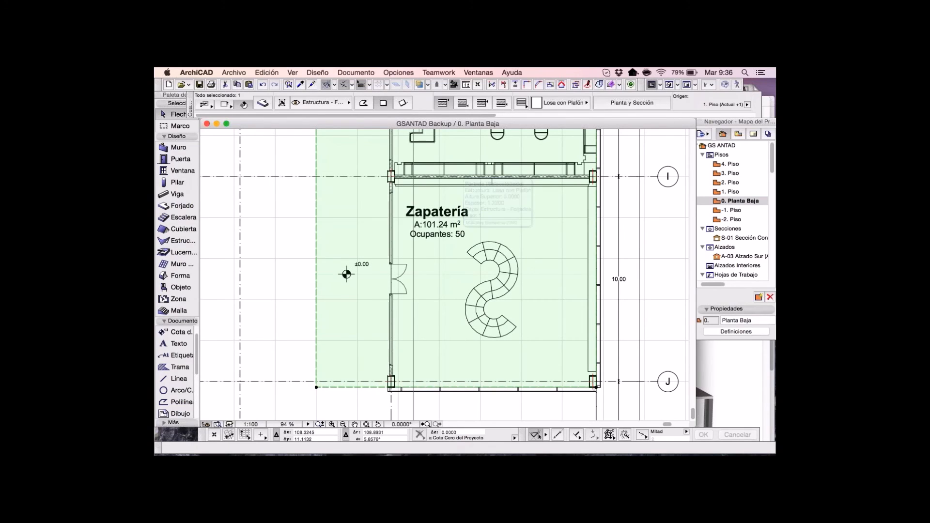
pyautogui.moveTo(453, 177)
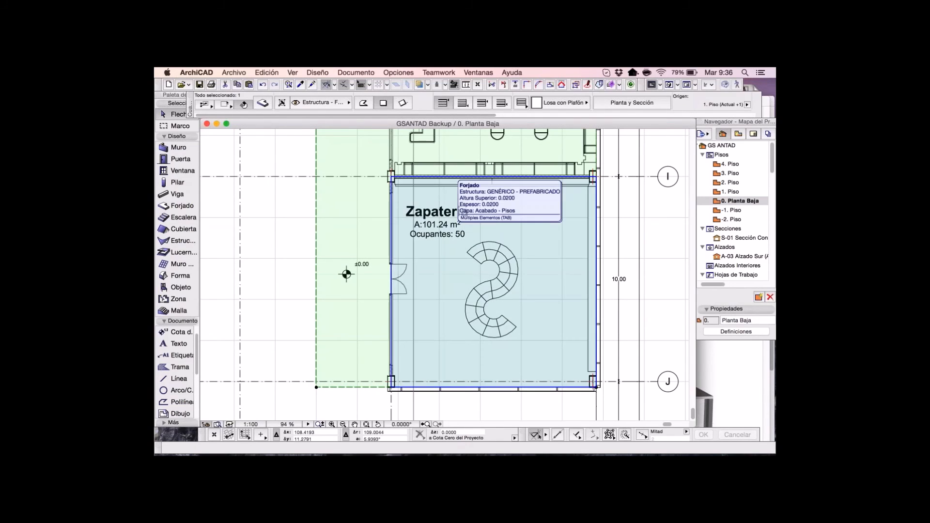
pyautogui.press('Tab')
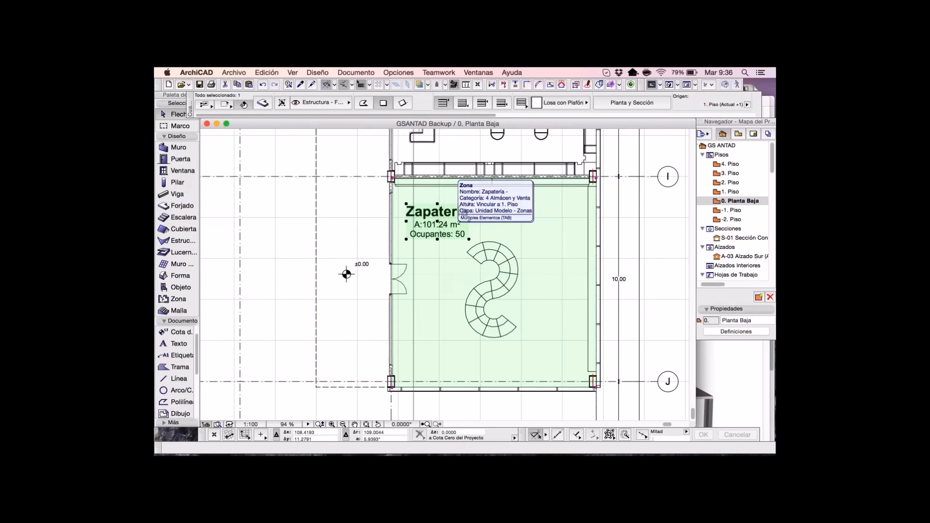
pyautogui.click(461, 211)
pyautogui.click(262, 102)
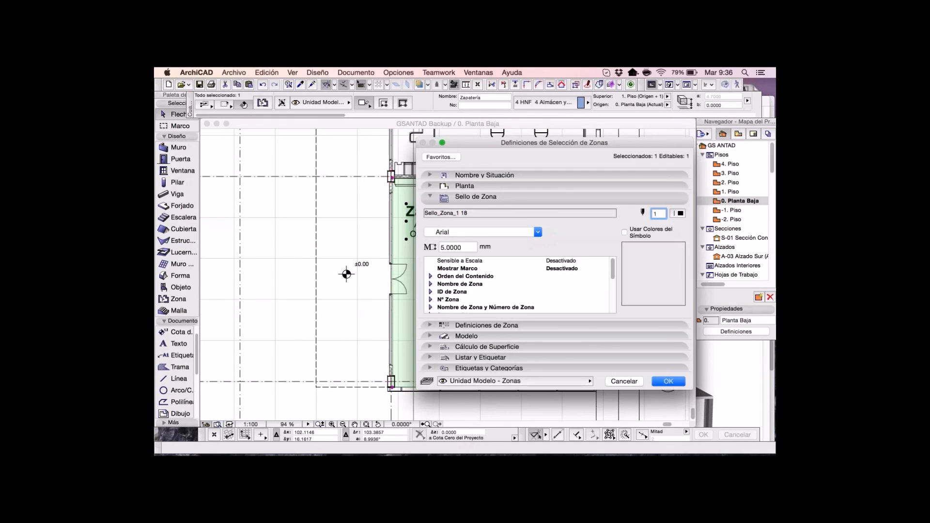
# Expand the stamp's Ocupantes parameters and examine the Área por Persona en m cuadrados value.
pyautogui.scroll(-3, 518, 285)
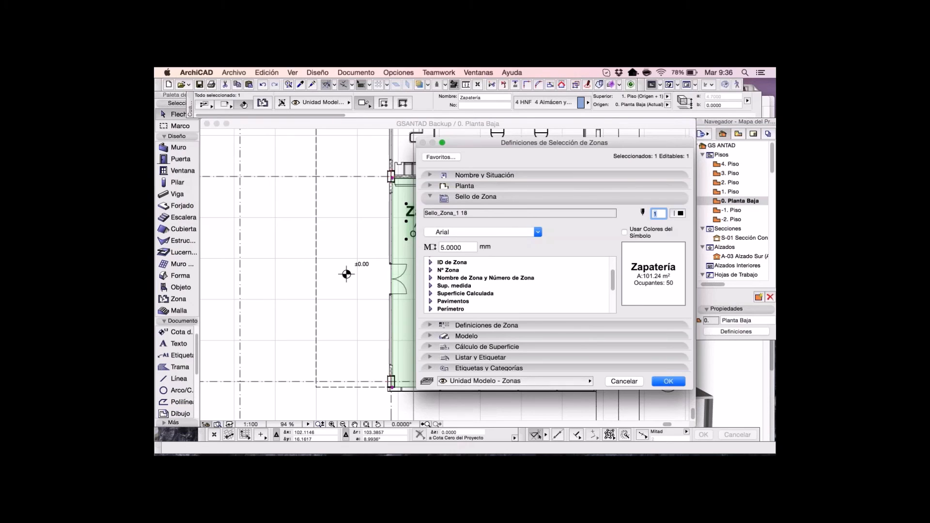
pyautogui.scroll(-7, 516, 286)
pyautogui.click(451, 286)
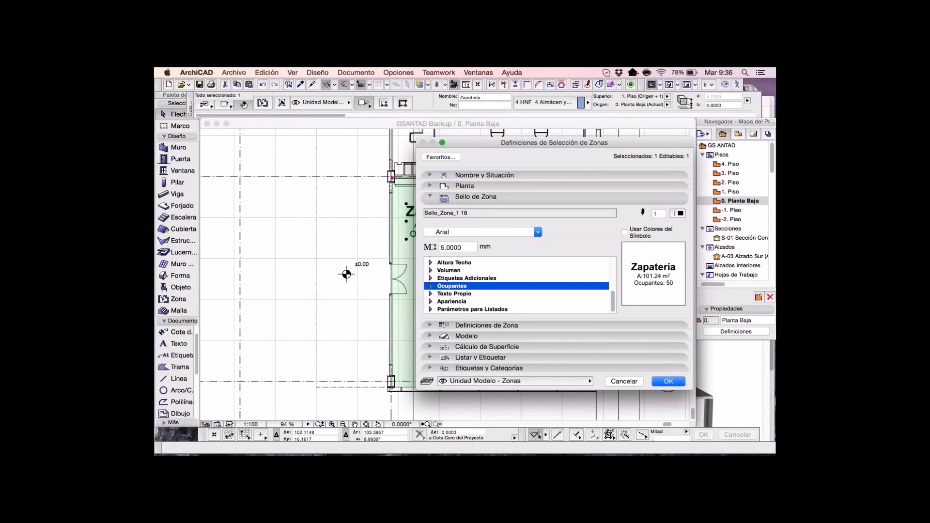
pyautogui.moveTo(554, 143); pyautogui.dragTo(532, 143)
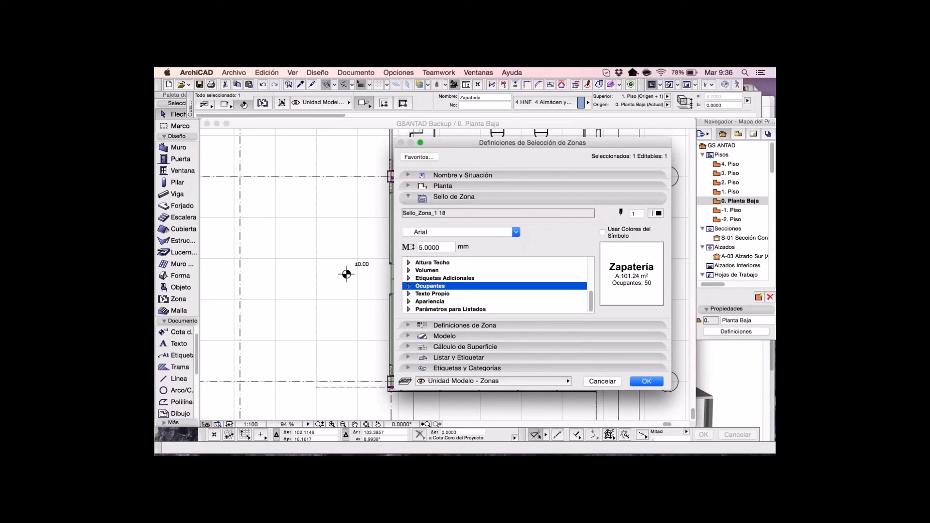
pyautogui.moveTo(533, 143); pyautogui.dragTo(540, 141)
pyautogui.click(417, 284)
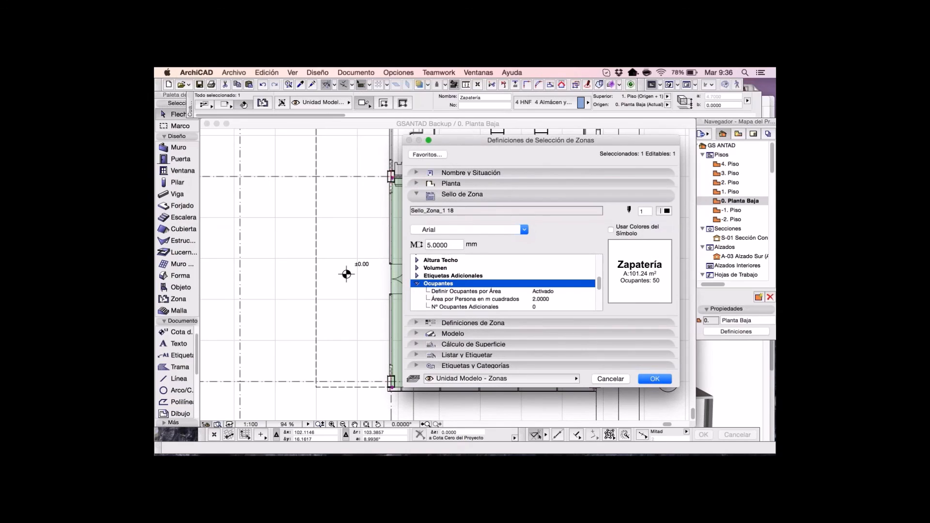
pyautogui.scroll(-2, 503, 282)
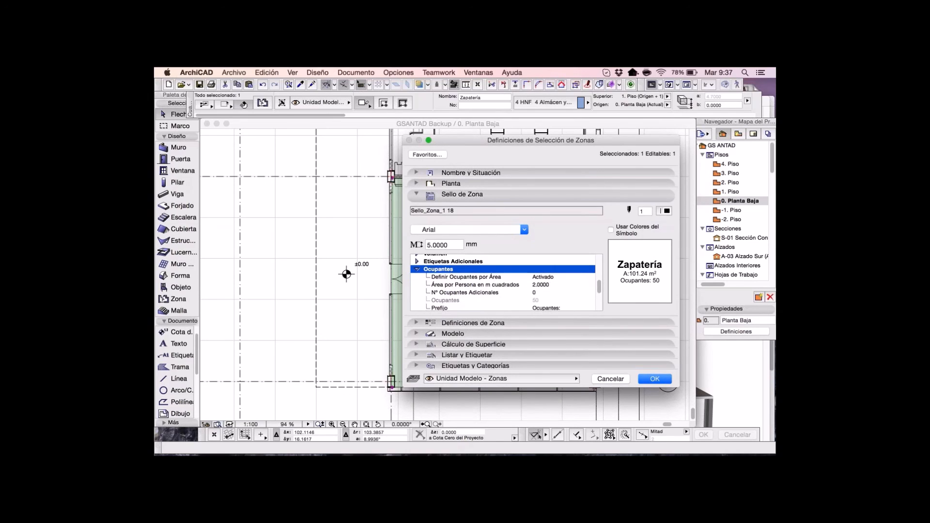
pyautogui.click(475, 285)
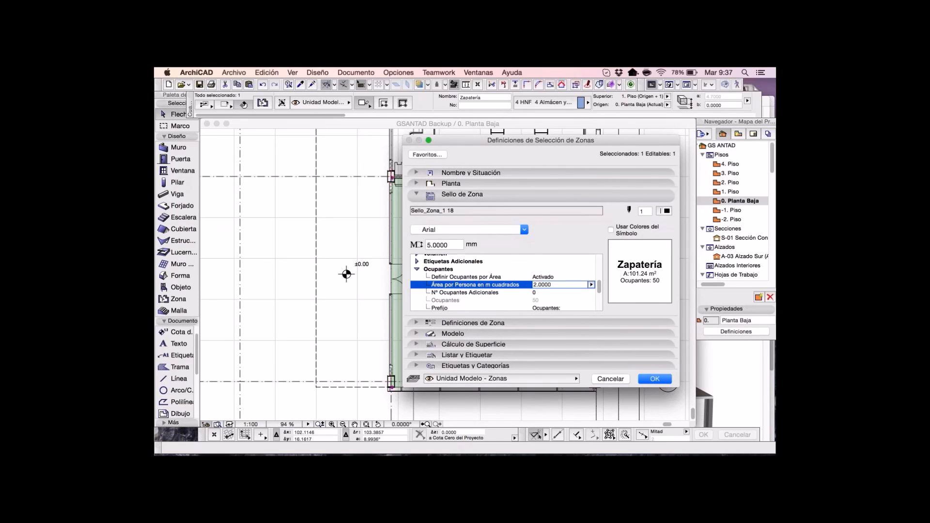
pyautogui.doubleClick(542, 285)
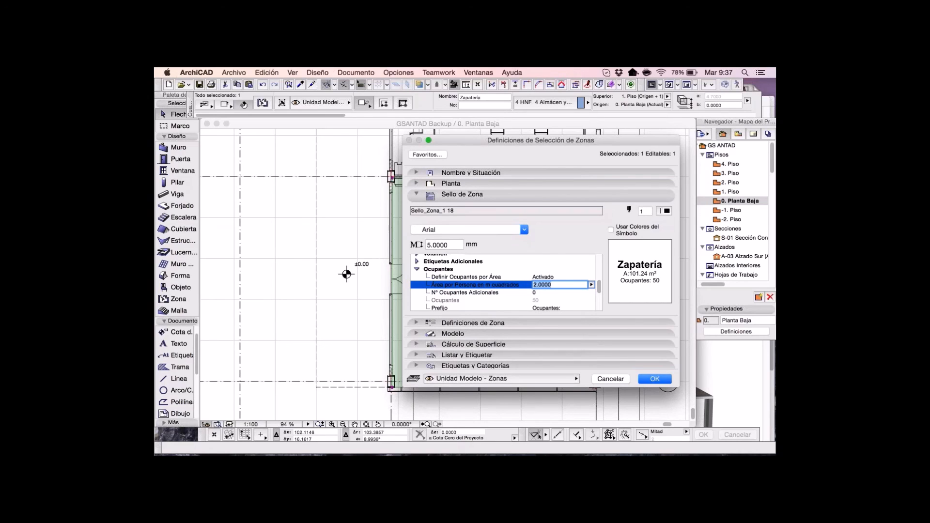
# Review the stamp's Orden del Contenido rows and the fourth row's options, cancel the zone settings and clear the selection.
pyautogui.scroll(-2, 504, 283)
pyautogui.click(473, 323)
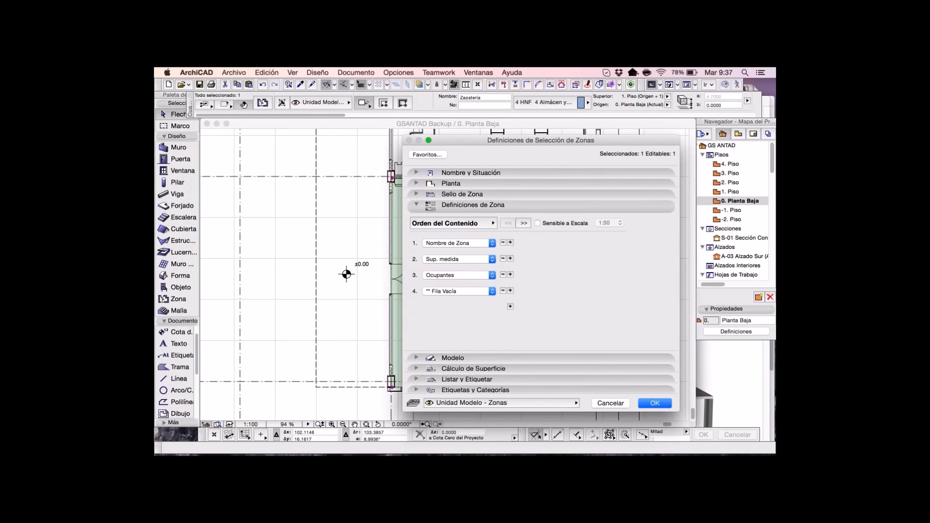
pyautogui.moveTo(485, 140); pyautogui.dragTo(580, 147)
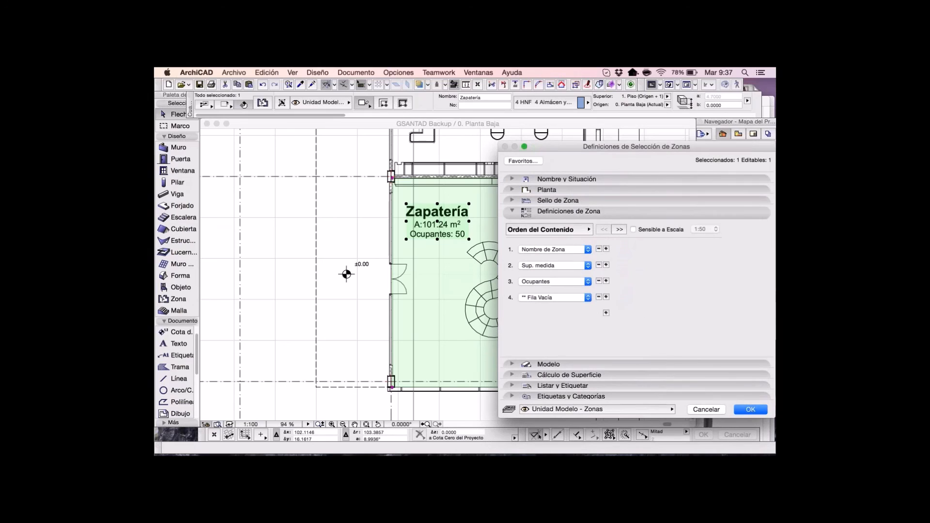
pyautogui.click(554, 298)
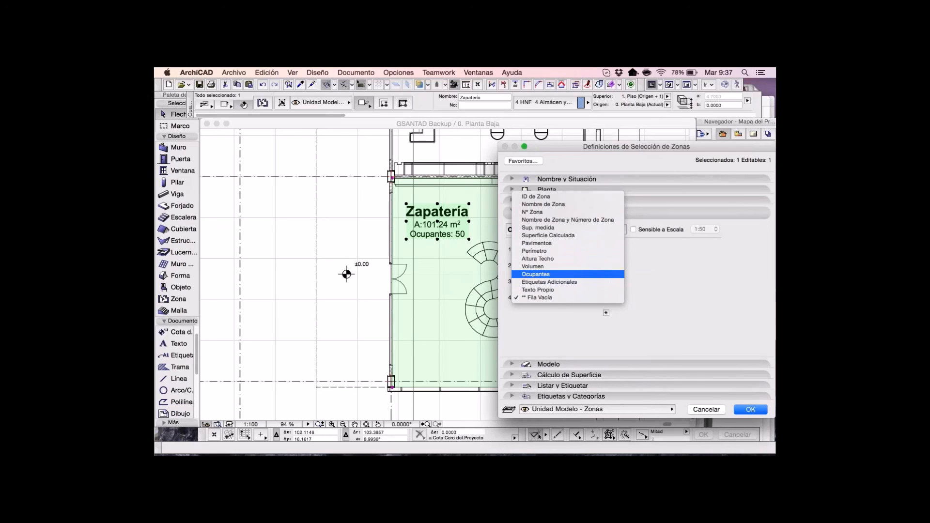
pyautogui.click(670, 309)
pyautogui.click(706, 409)
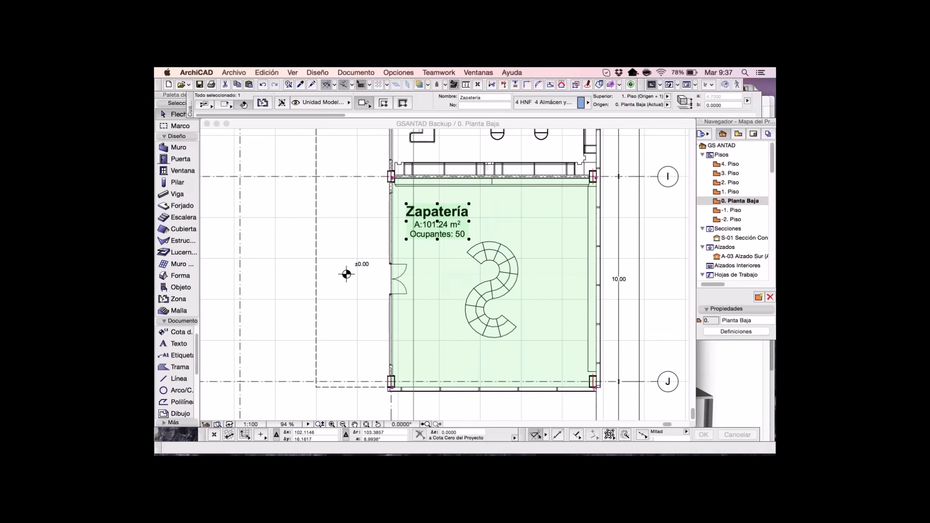
pyautogui.press('Escape')
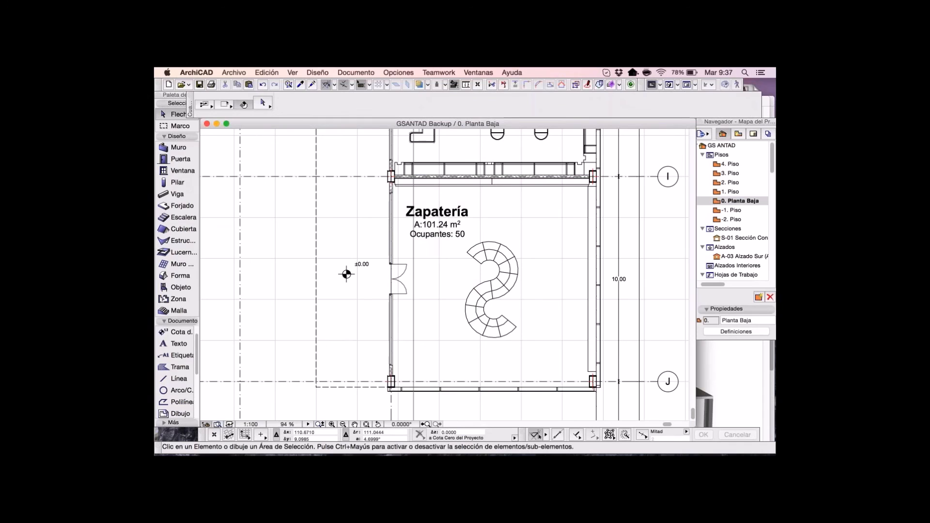
# Open the scheme definitions of the 00 Areas / Otros schedule and look through its available zone parameters.
pyautogui.hscroll(2, 444, 274)
pyautogui.scroll(-3, 733, 213)
pyautogui.scroll(-5, 734, 213)
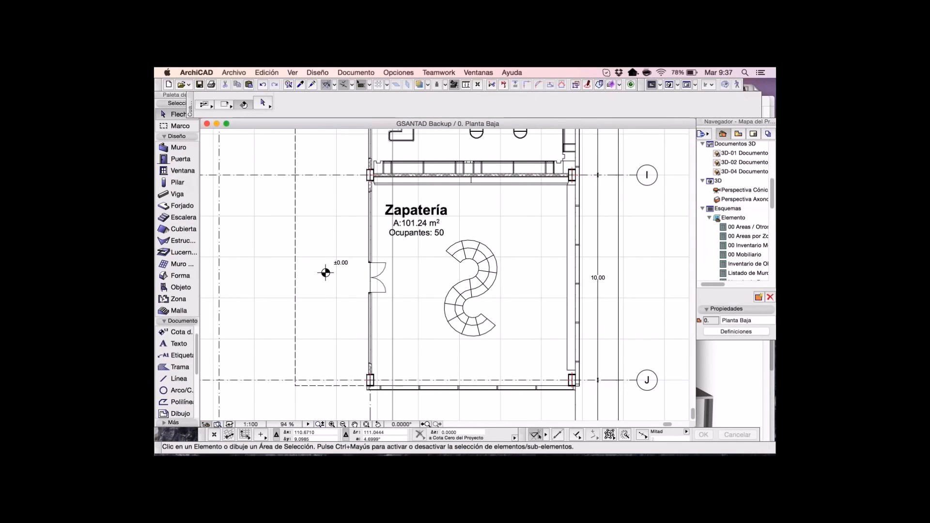
pyautogui.rightClick(732, 218)
pyautogui.press('Escape')
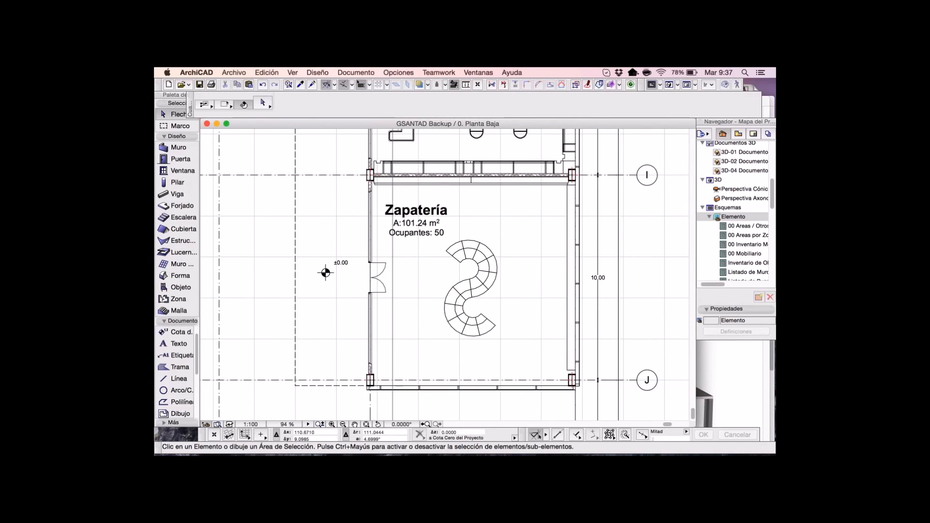
pyautogui.rightClick(745, 225)
pyautogui.press('Escape')
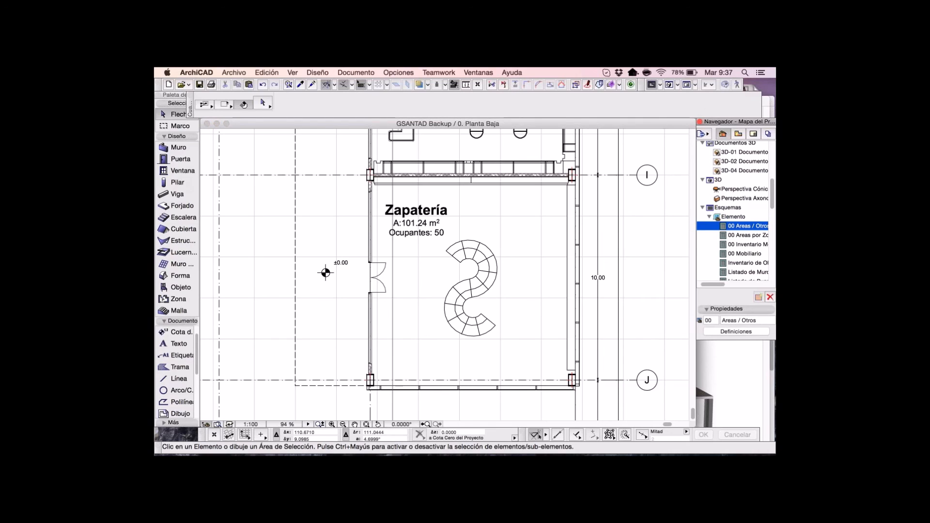
pyautogui.scroll(-10, 458, 339)
pyautogui.scroll(3, 458, 339)
pyautogui.scroll(4, 458, 338)
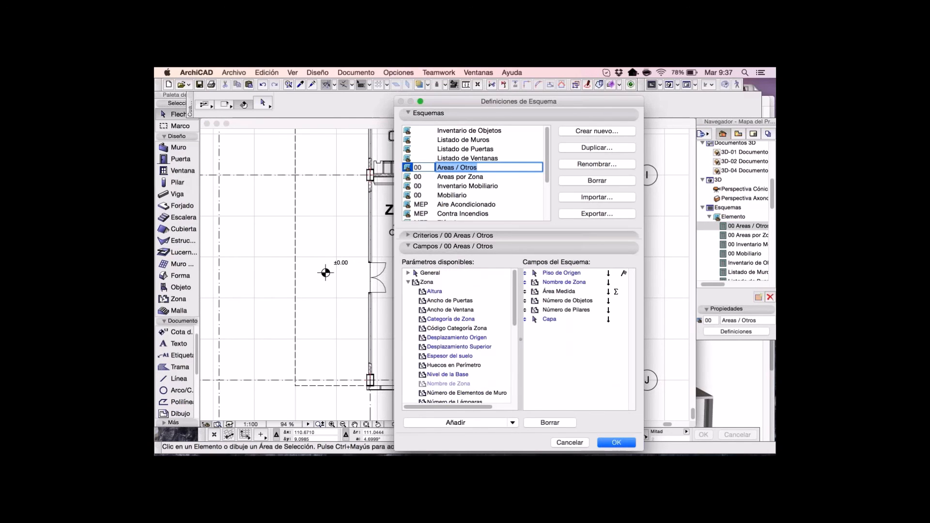
# Examine the available General and Zona parameters for the 00 Areas / Otros schedule, and close the scheme definitions.
pyautogui.click(409, 272)
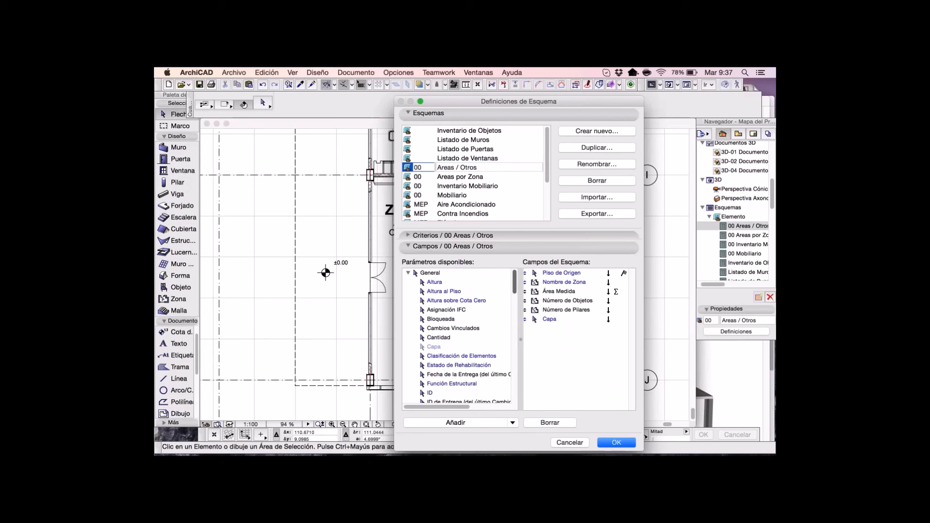
pyautogui.scroll(-5, 457, 336)
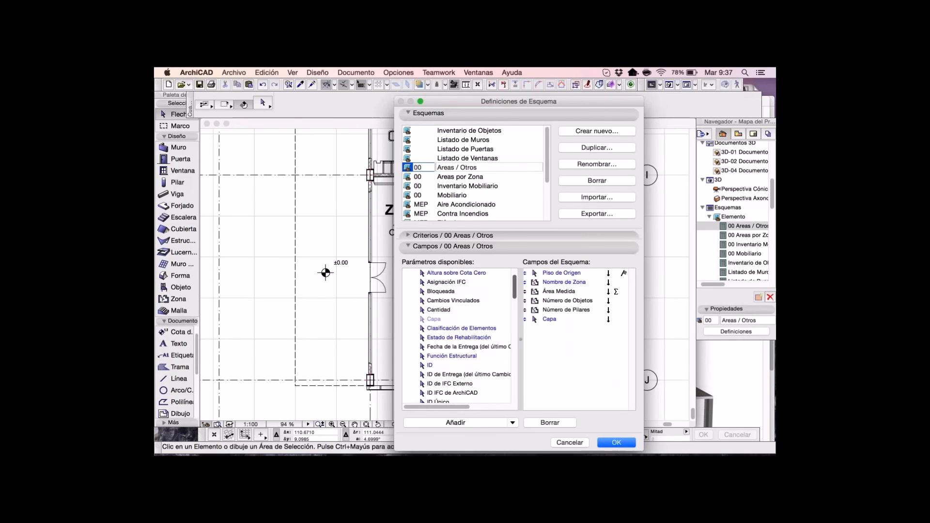
pyautogui.scroll(-10, 457, 336)
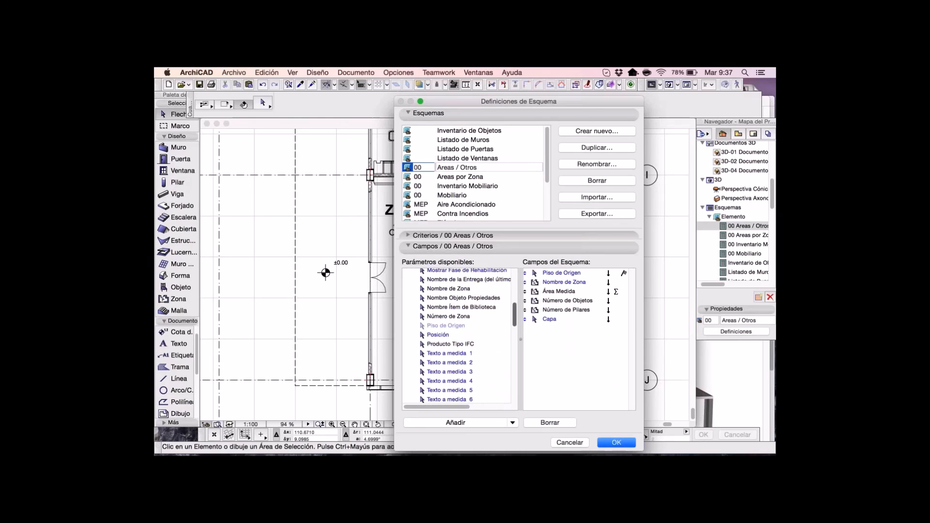
pyautogui.scroll(-7, 457, 336)
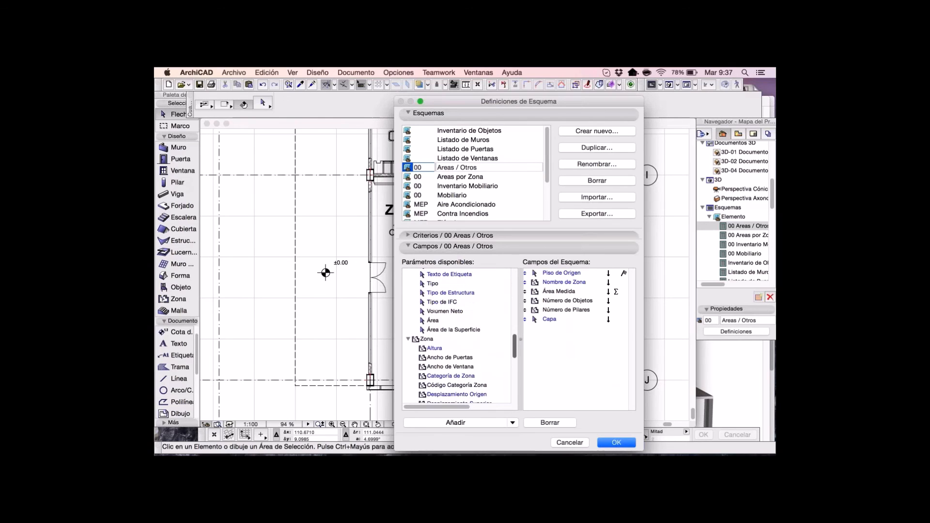
pyautogui.scroll(-3, 458, 336)
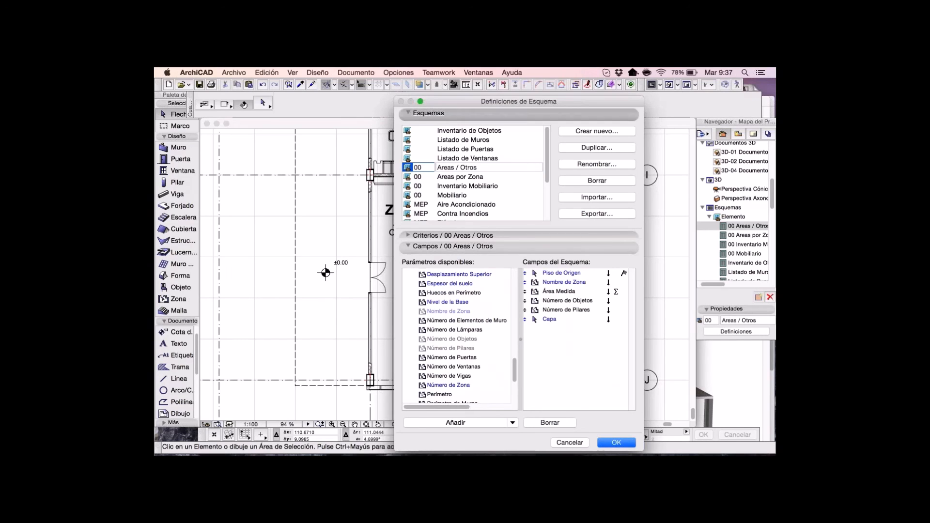
pyautogui.moveTo(484, 101); pyautogui.dragTo(535, 126)
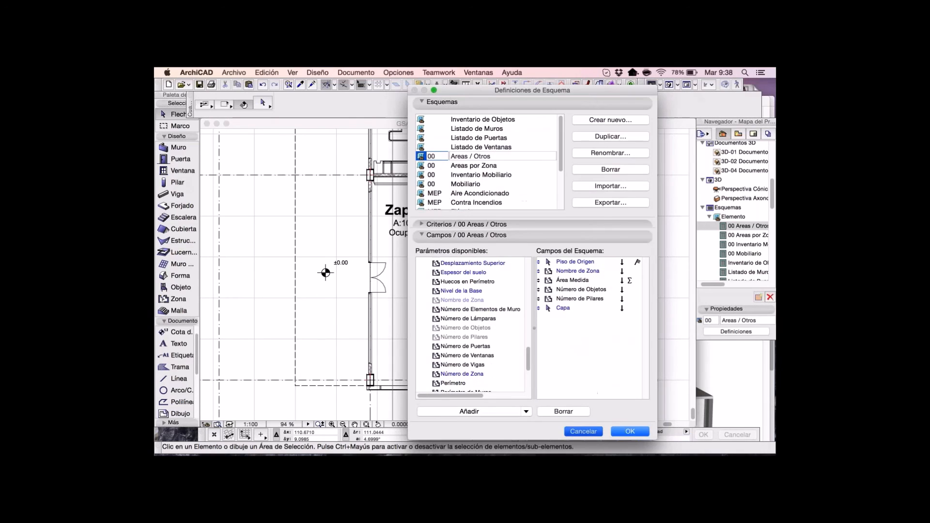
pyautogui.click(637, 435)
# Select the Zapatería zone, open its zone settings and check the options for the stamp's fourth content row.
pyautogui.click(478, 249)
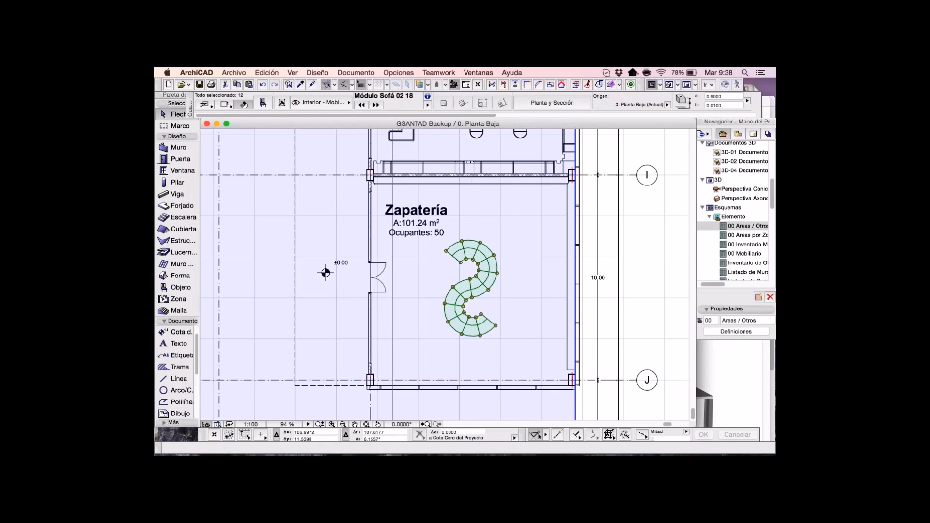
pyautogui.click(416, 213)
pyautogui.click(262, 102)
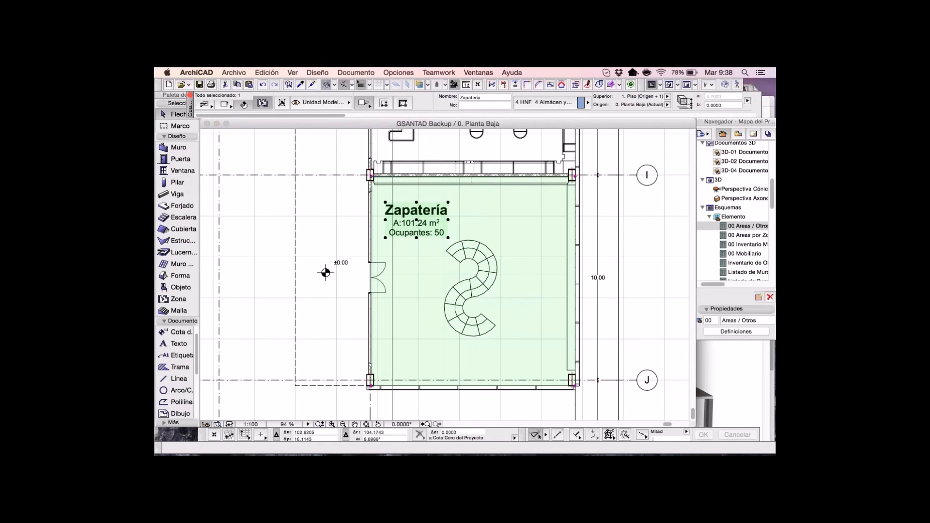
pyautogui.click(562, 297)
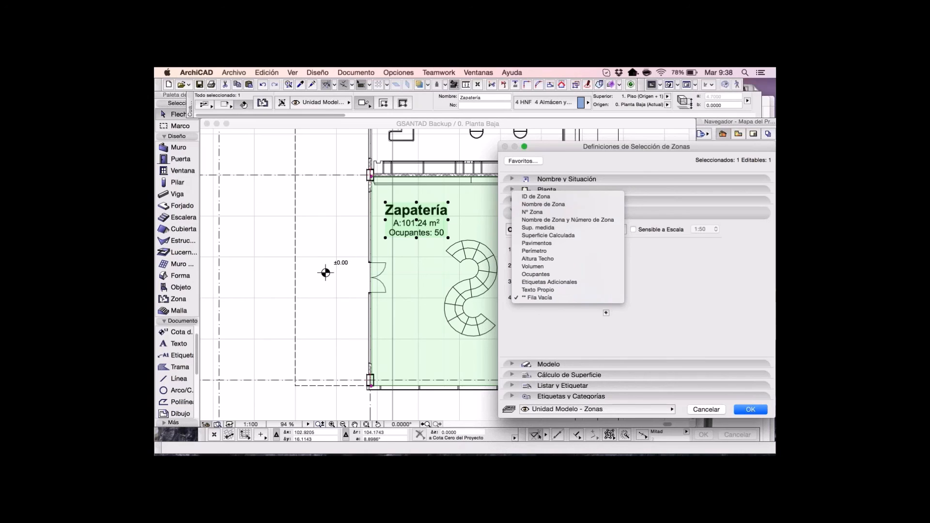
pyautogui.press('Escape')
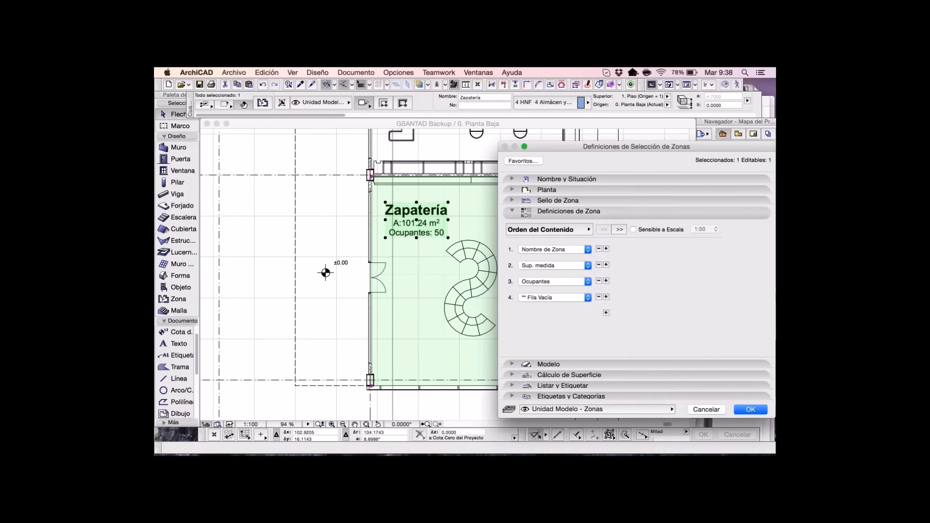
# Expand the zone's Etiquetas y Categorías section and examine the Propiedades IFC entries down to Category (Pset_SpaceCommon).
pyautogui.click(570, 396)
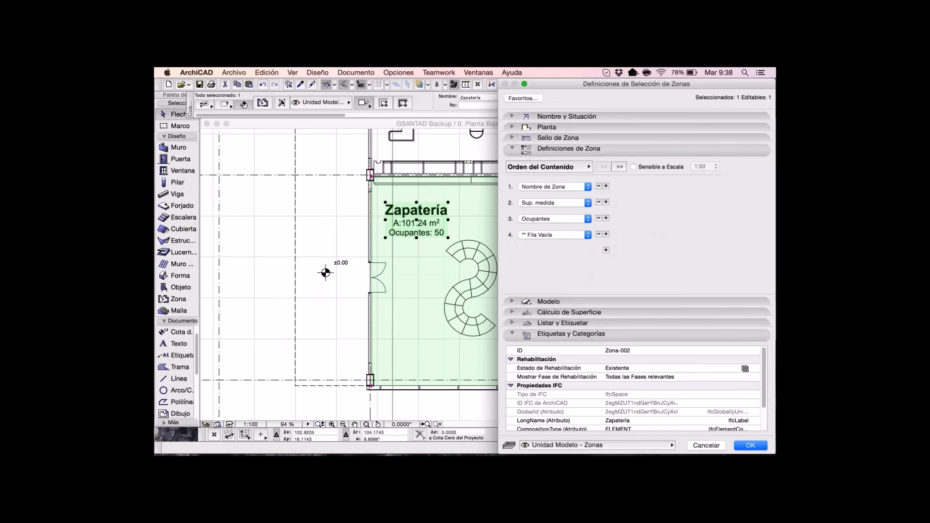
pyautogui.scroll(-2, 632, 389)
pyautogui.click(539, 370)
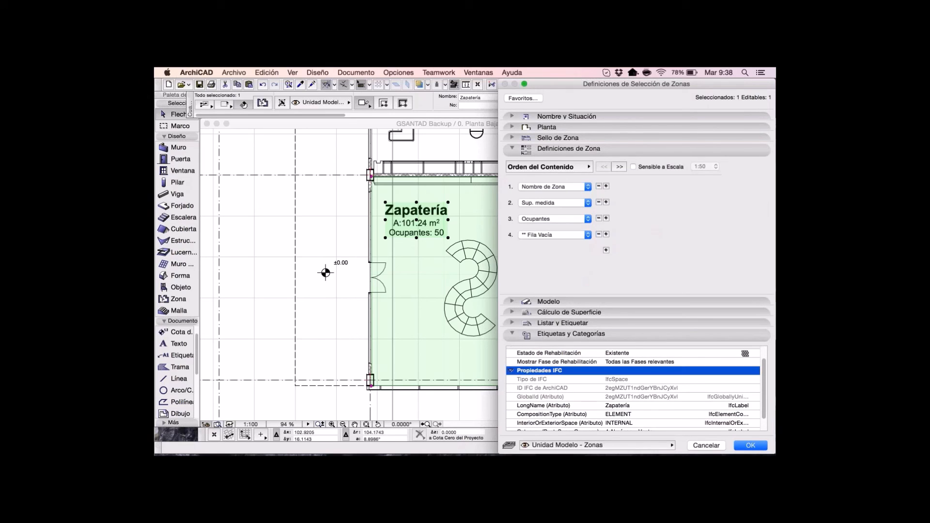
pyautogui.scroll(-2, 632, 388)
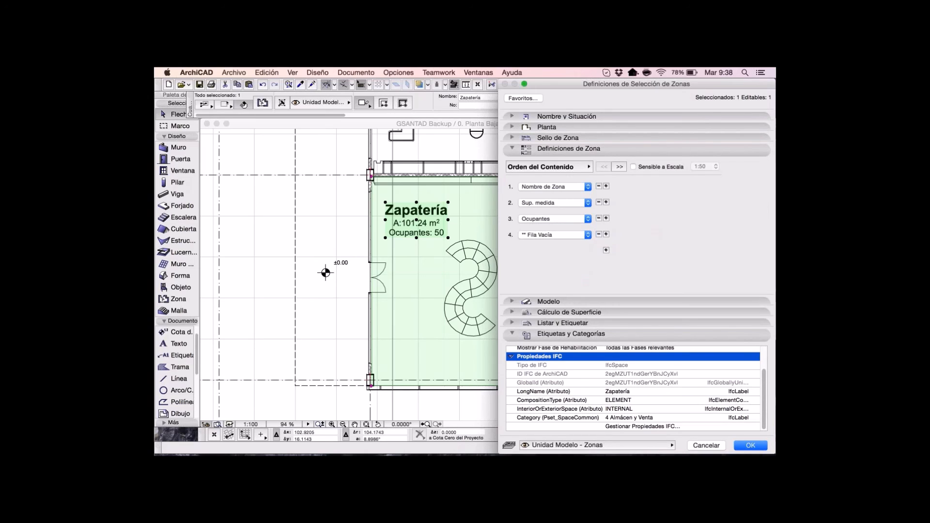
pyautogui.click(634, 418)
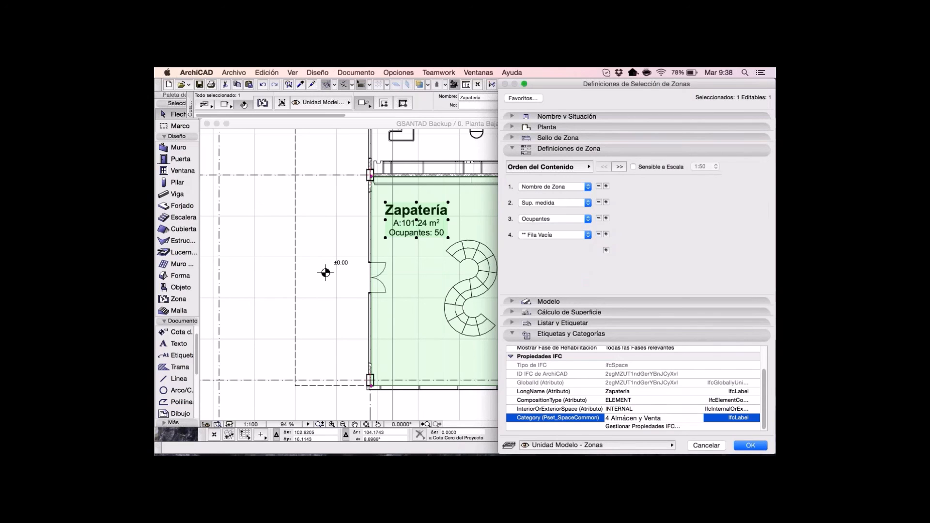
# Set the stamp's fourth content row to Etiquetas Adicionales and open the appearance options for that content.
pyautogui.click(555, 234)
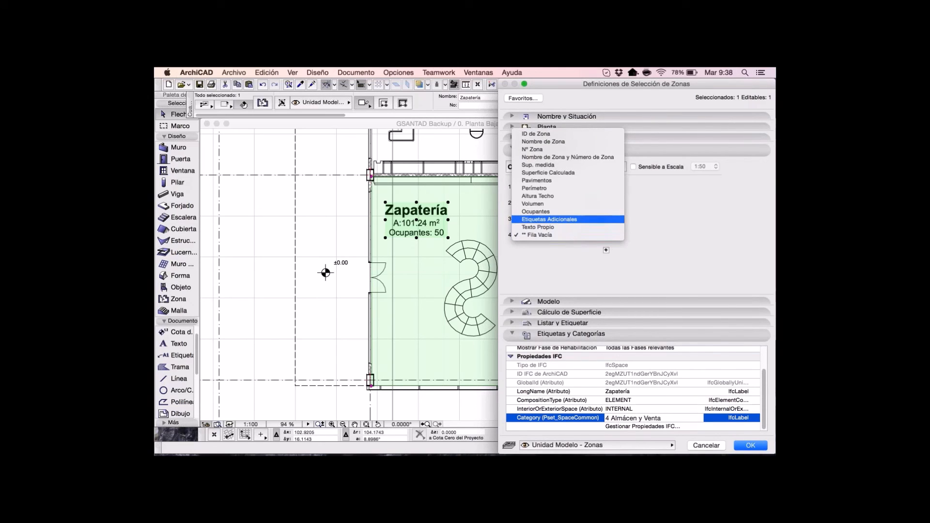
pyautogui.click(549, 218)
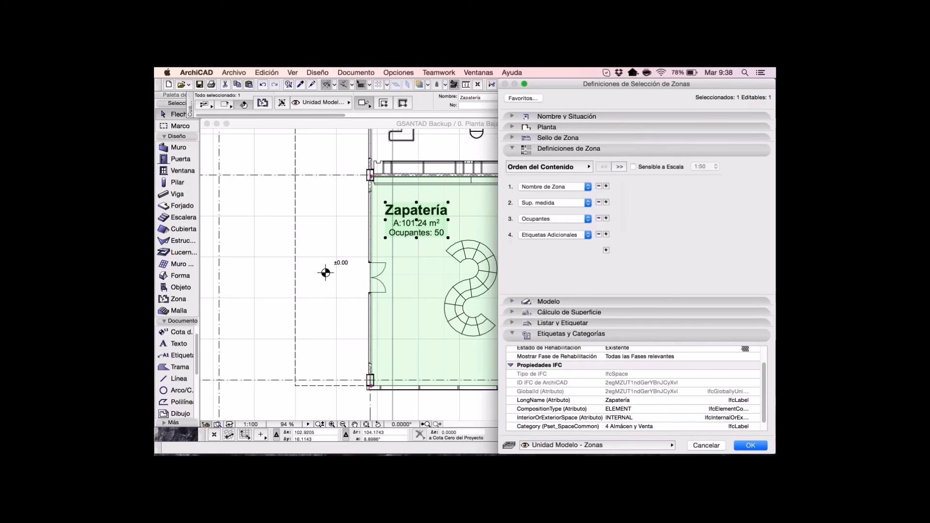
pyautogui.click(619, 166)
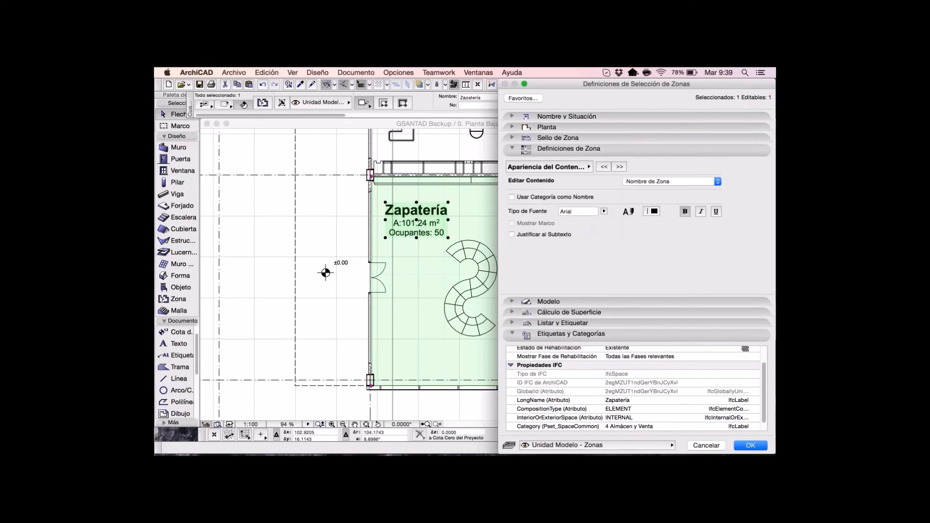
pyautogui.click(671, 182)
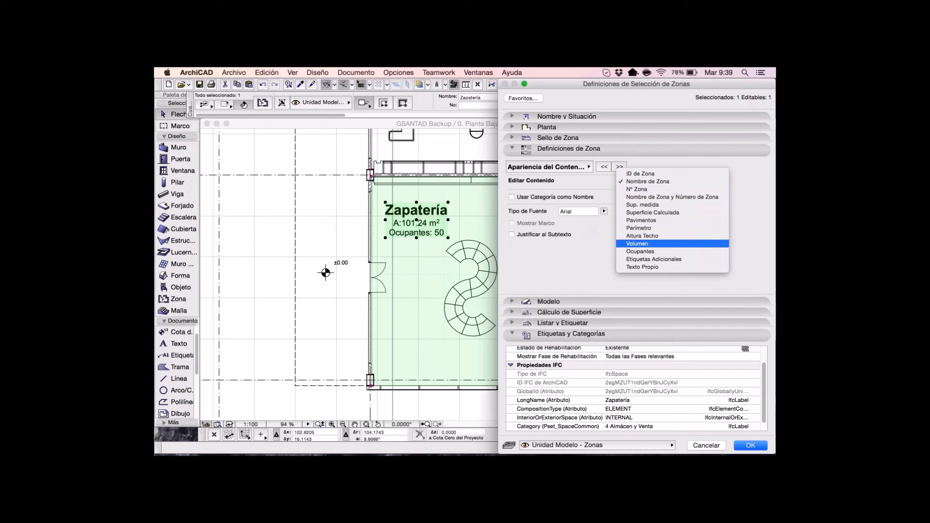
pyautogui.click(654, 259)
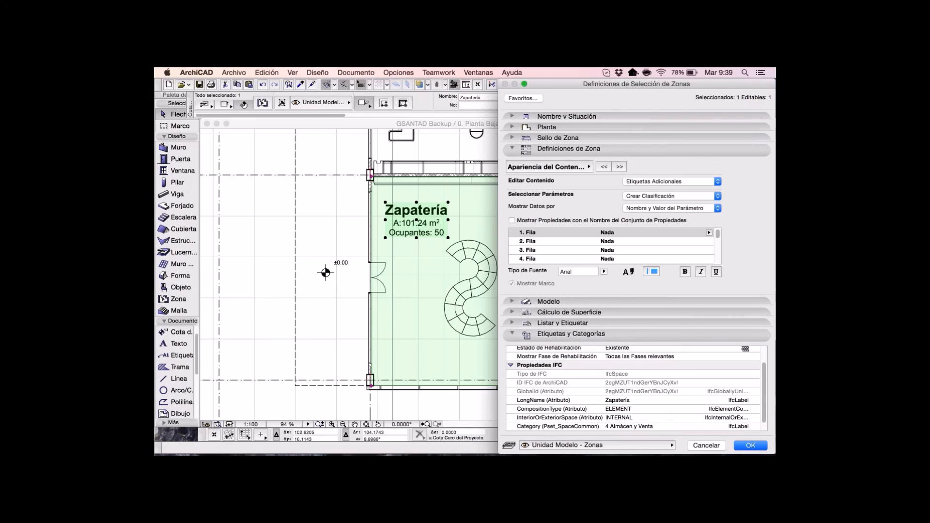
# Assign Category (Pset_SpaceCommon) to the second row of the additional tags, apply the zone settings and inspect the Zapatería stamp.
pyautogui.click(607, 241)
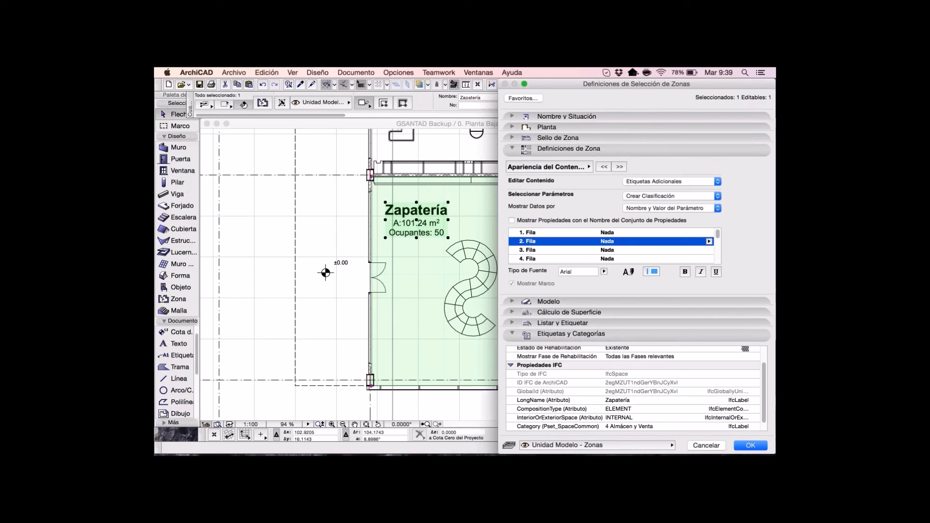
pyautogui.click(709, 241)
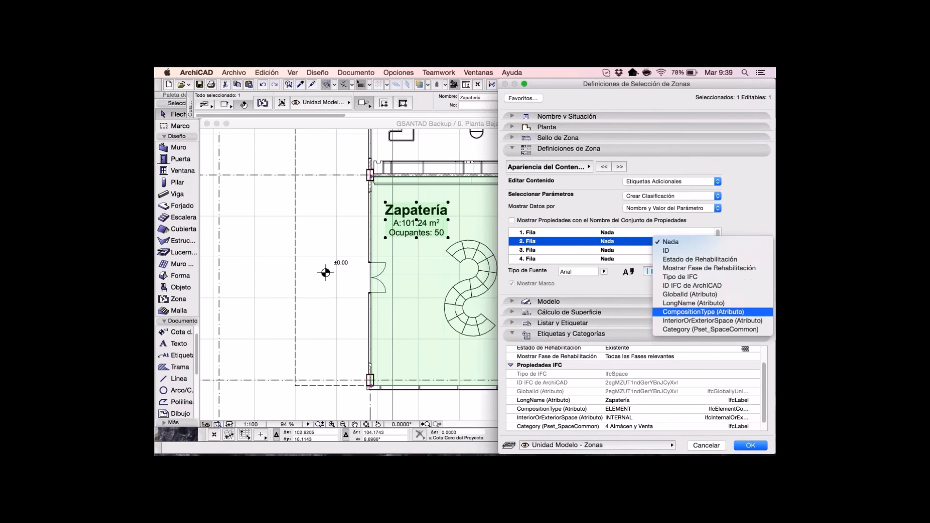
pyautogui.click(709, 329)
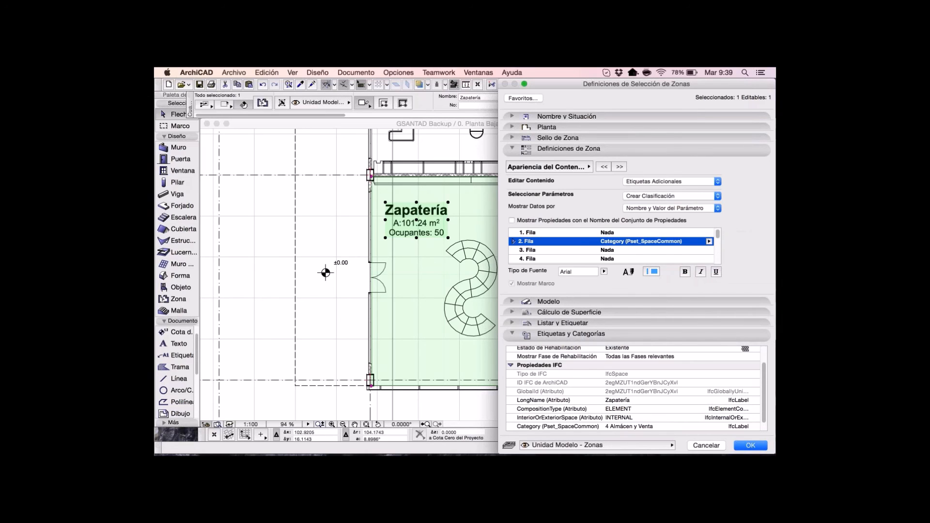
pyautogui.press('Return')
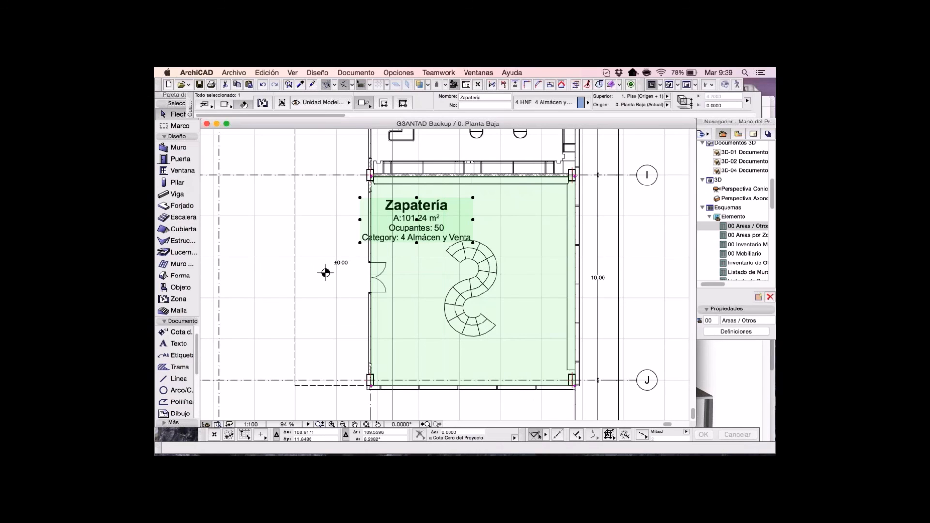
pyautogui.scroll(3, 428, 186)
pyautogui.scroll(2, 281, 263)
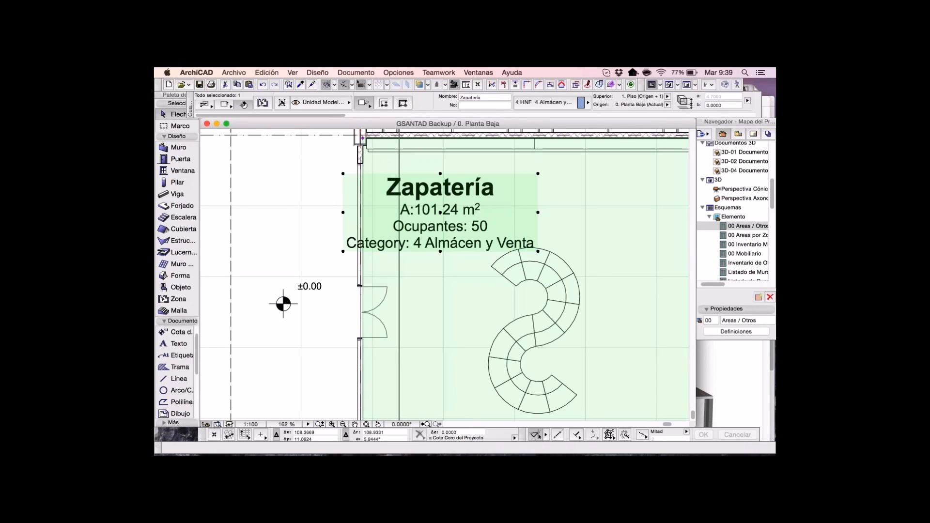
pyautogui.scroll(-3, 505, 267)
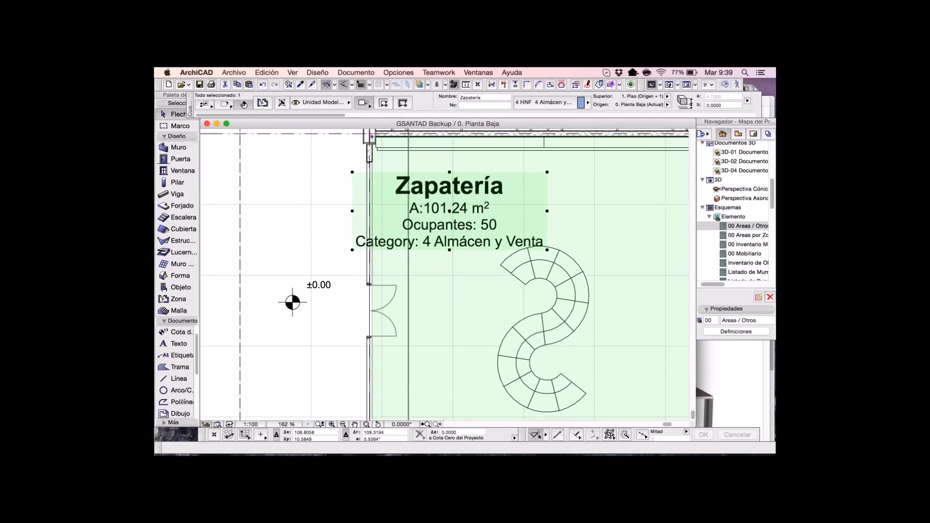
pyautogui.hscroll(3, 443, 276)
pyautogui.scroll(-2, 443, 276)
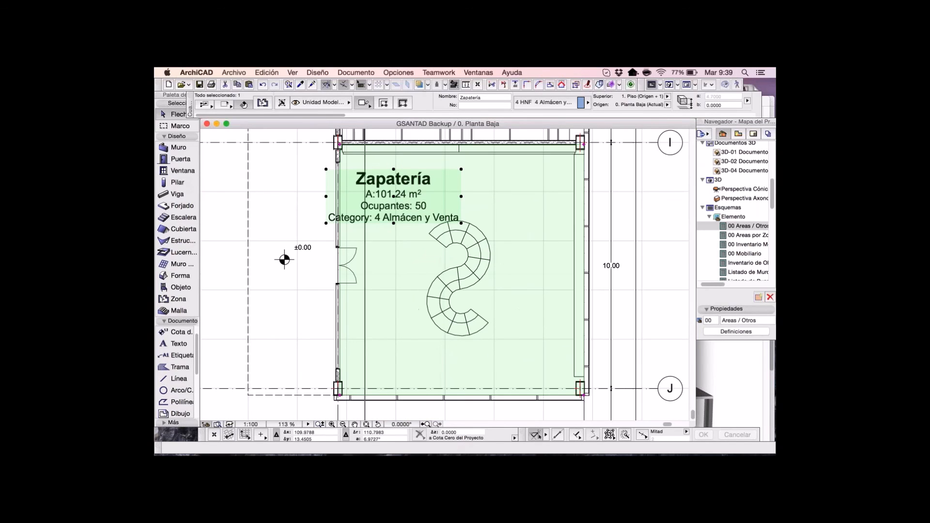
# Change the Zapatería zone's category to 2 HNF 2 Oficina and check the stamp.
pyautogui.click(581, 102)
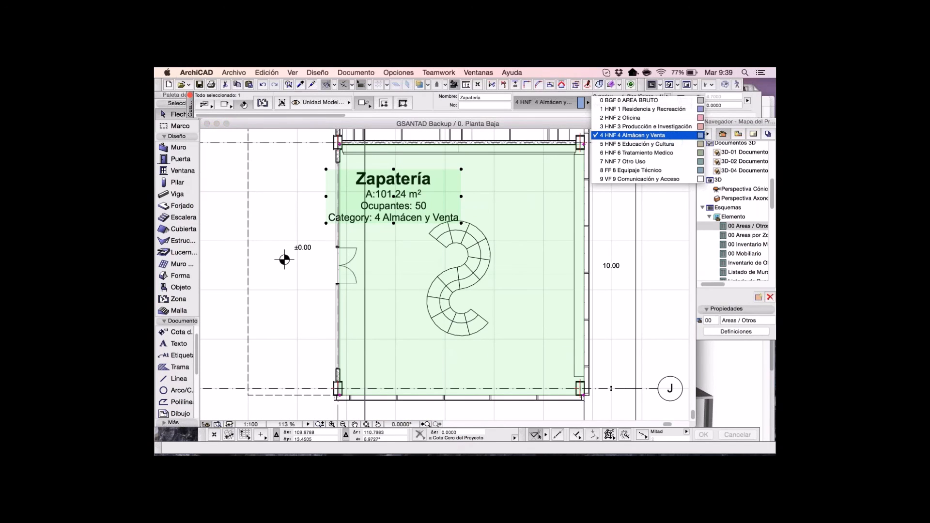
pyautogui.click(630, 118)
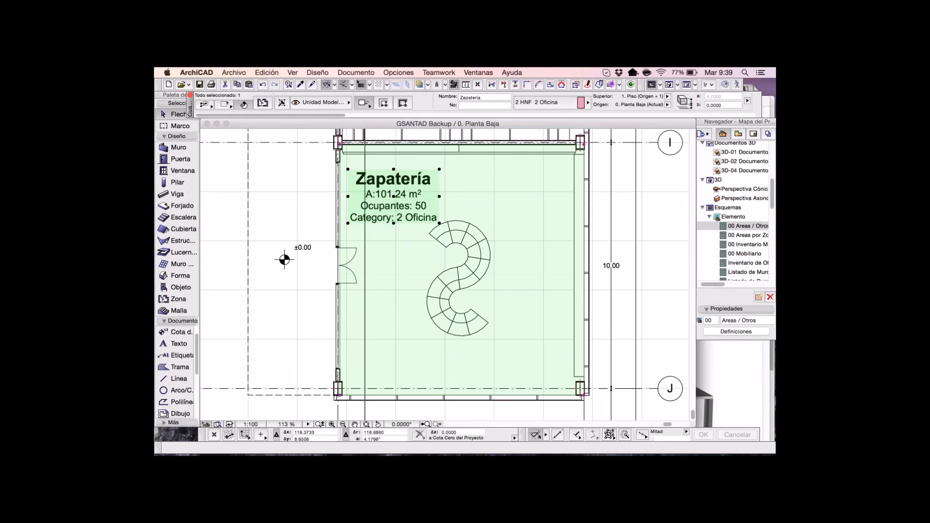
pyautogui.scroll(-2, 444, 274)
pyautogui.hscroll(3, 444, 275)
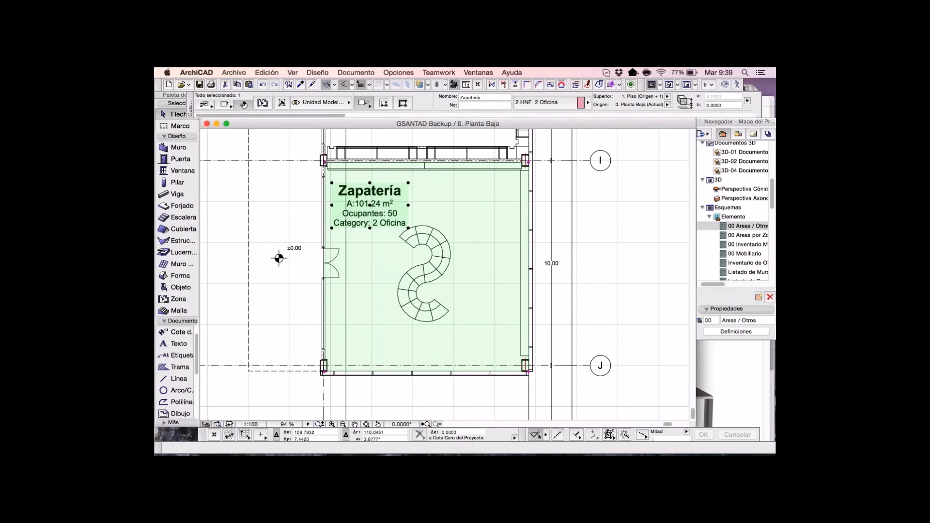
# Change the Zapatería zone's category to 7 NNF 7 Otro Uso and clear the selection.
pyautogui.click(587, 102)
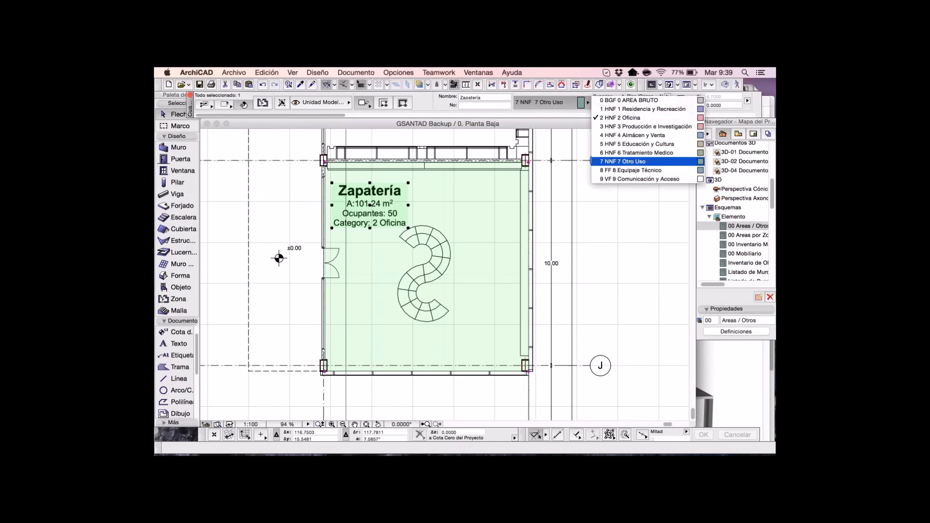
pyautogui.click(629, 161)
pyautogui.click(635, 222)
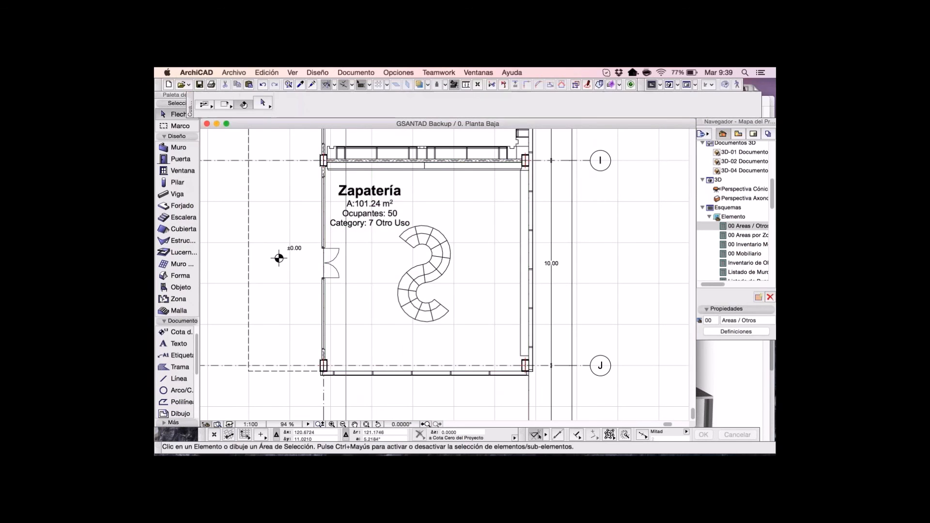
pyautogui.scroll(-5, 321, 255)
pyautogui.scroll(-1, 321, 255)
pyautogui.moveTo(322, 255); pyautogui.dragTo(450, 291, button='middle')
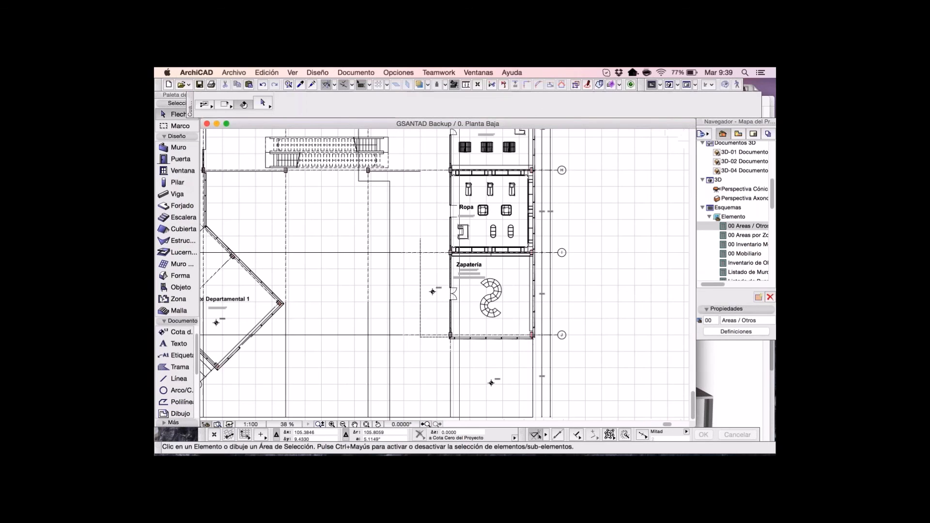
pyautogui.scroll(1, 507, 292)
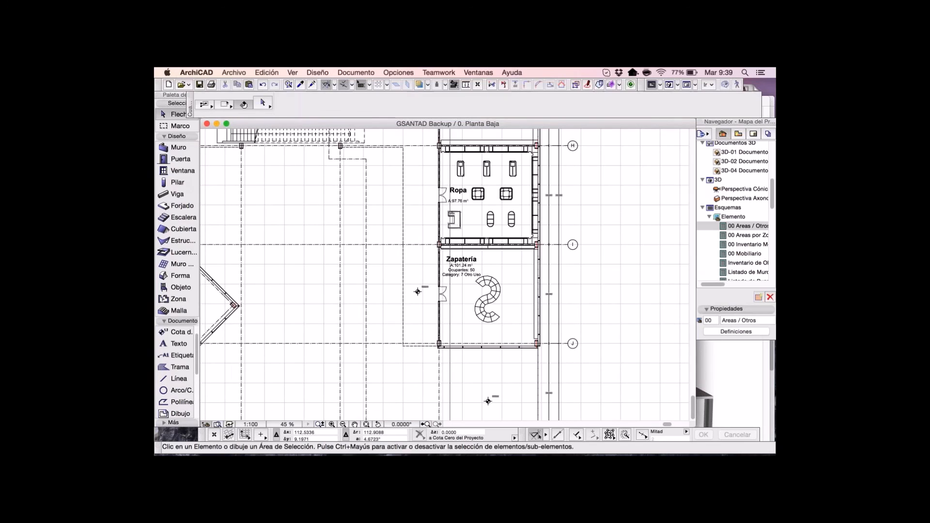
pyautogui.scroll(3, 418, 292)
pyautogui.scroll(2, 438, 286)
pyautogui.moveTo(569, 274); pyautogui.dragTo(462, 245, button='middle')
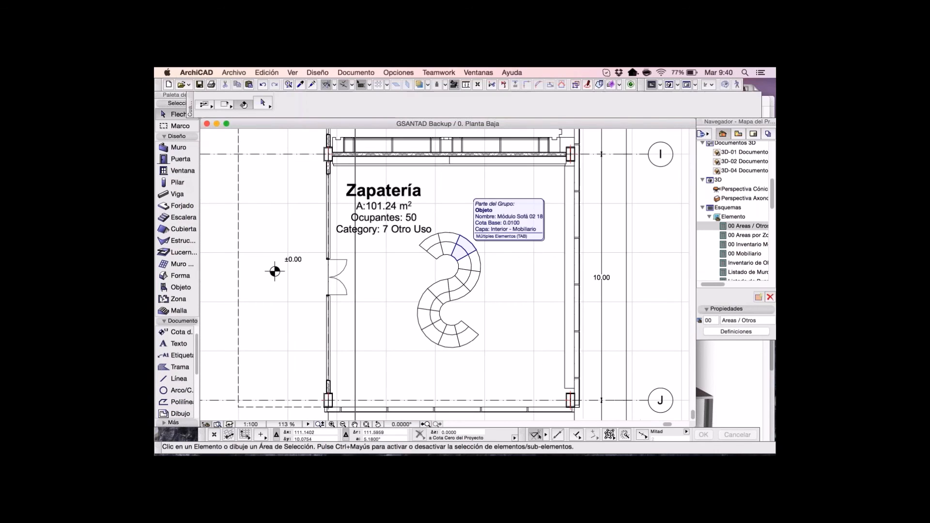
pyautogui.click(411, 171)
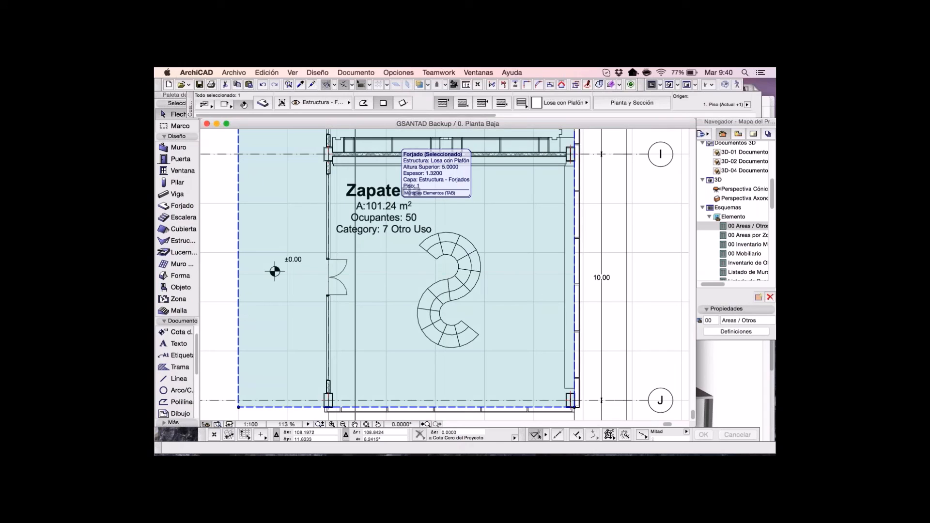
pyautogui.scroll(-3, 458, 252)
pyautogui.moveTo(458, 252); pyautogui.dragTo(590, 297, button='middle')
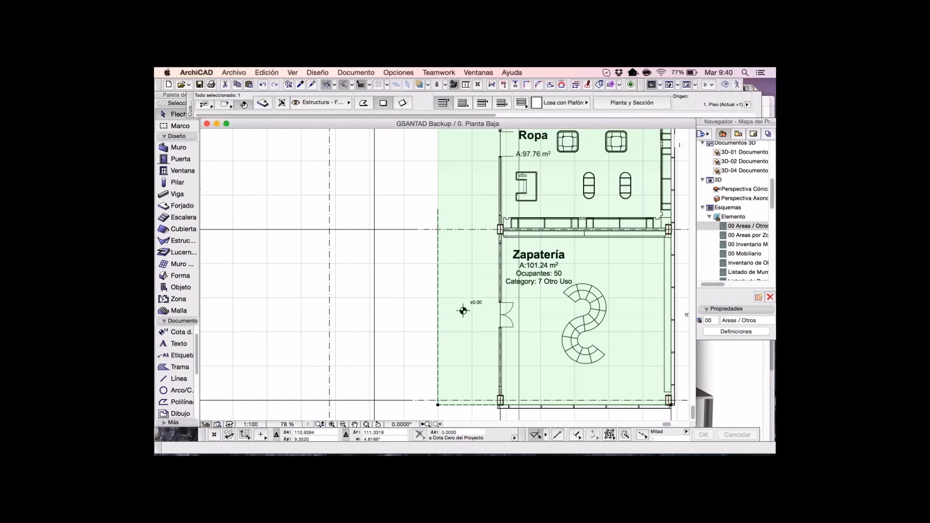
pyautogui.scroll(-2, 481, 306)
pyautogui.scroll(-2, 482, 307)
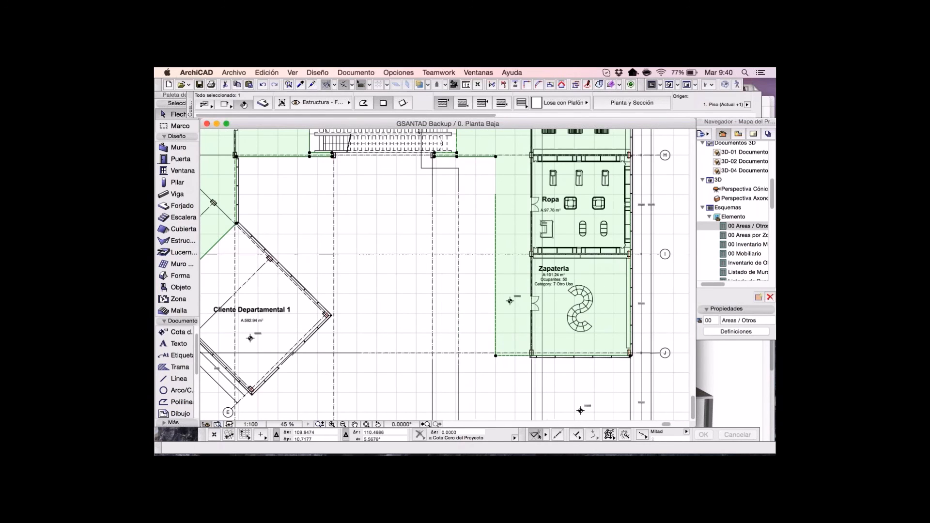
pyautogui.scroll(-1, 584, 287)
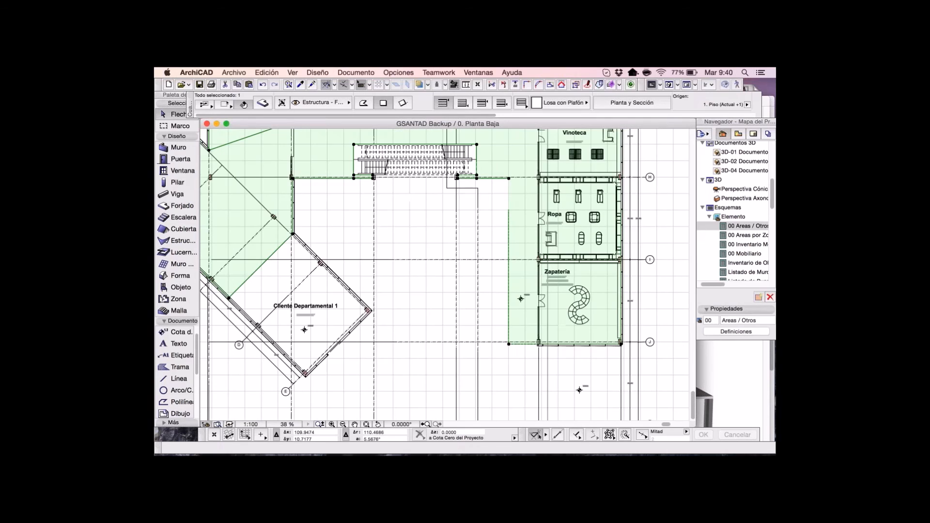
pyautogui.moveTo(600, 241); pyautogui.dragTo(570, 258, button='middle')
pyautogui.scroll(-1, 602, 284)
pyautogui.scroll(2, 602, 283)
pyautogui.press('Escape')
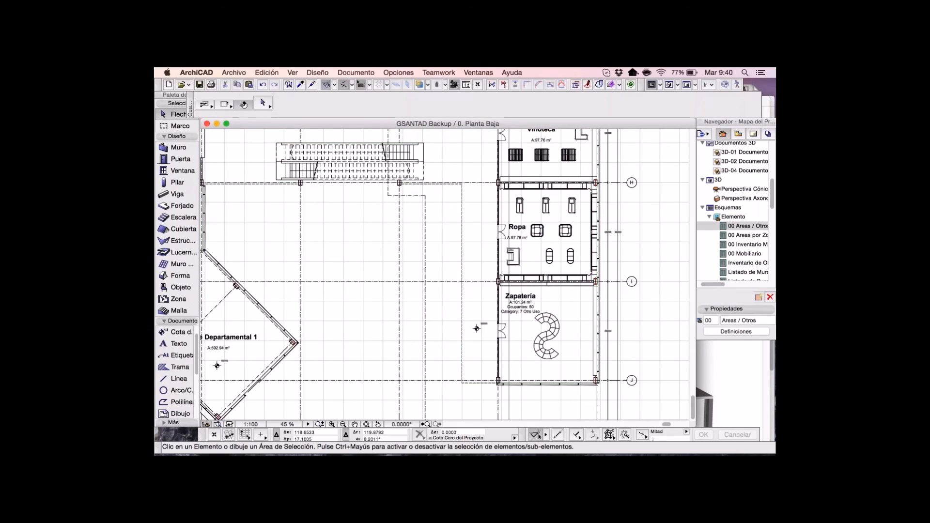